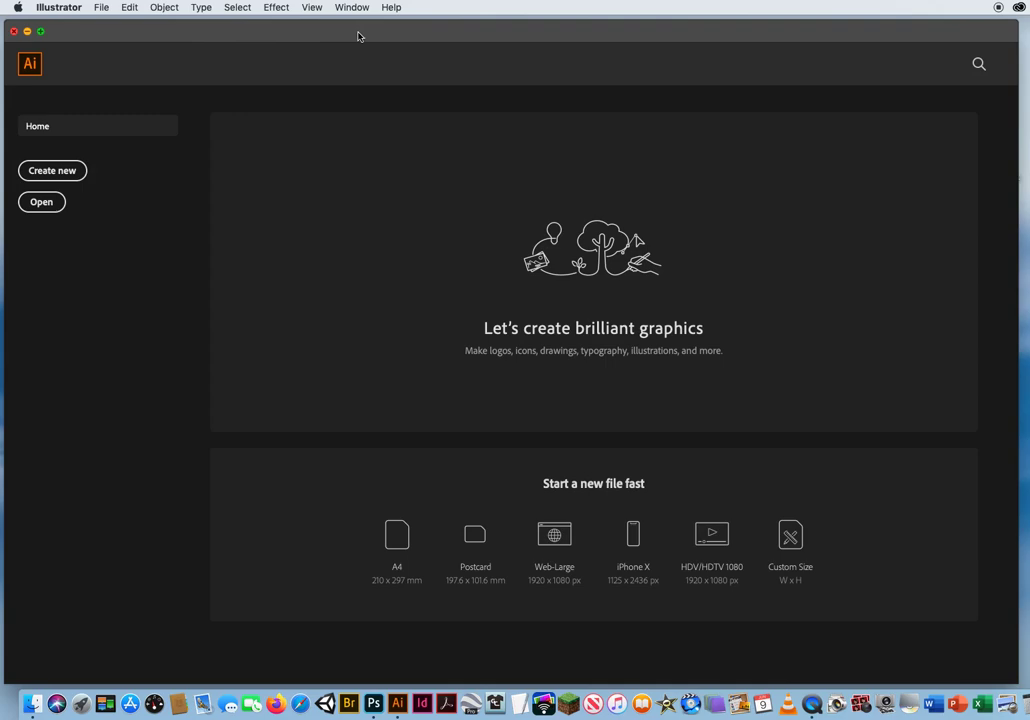
Switch to the Essentials Classic workspace and reset it to its default layout
click(355, 8)
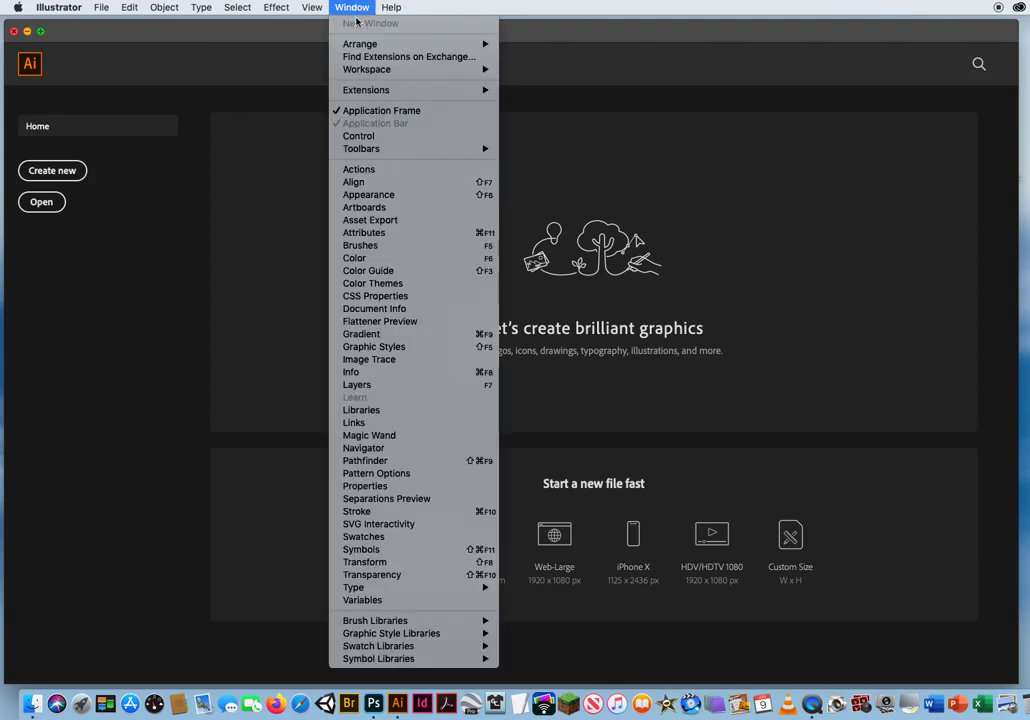
mouse_move(357, 69)
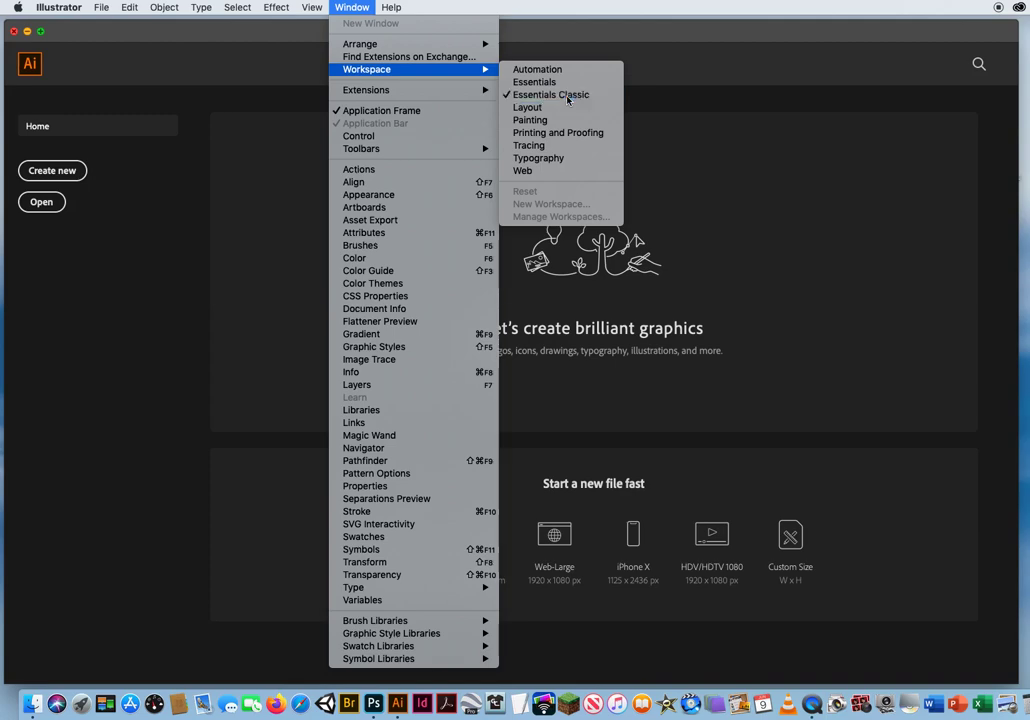
click(567, 97)
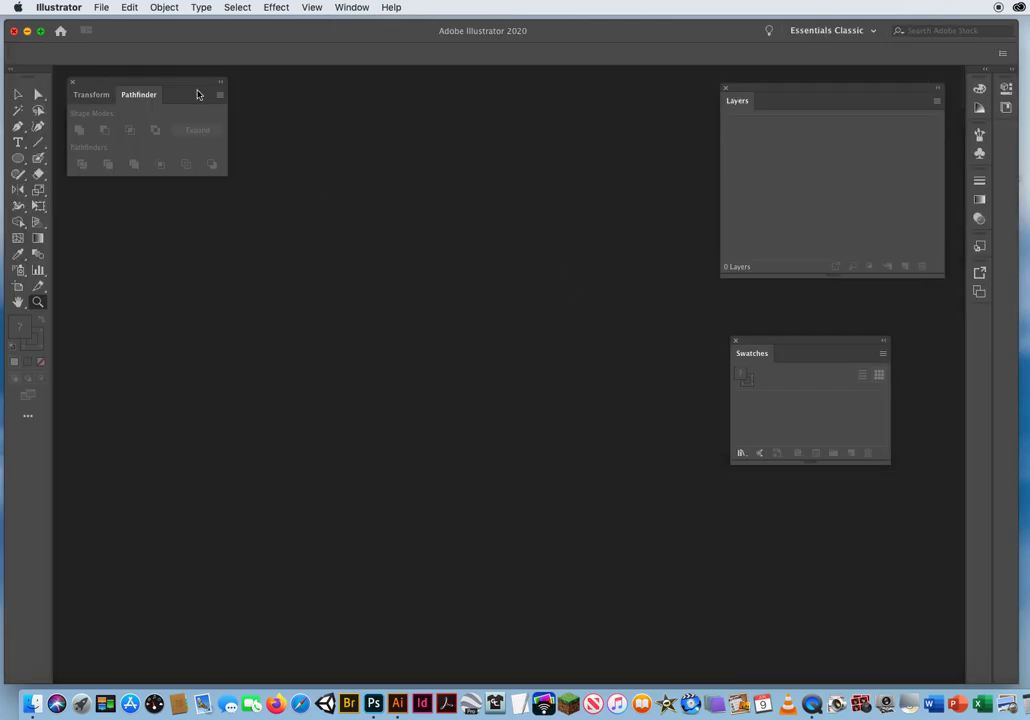
drag(182, 85, 200, 99)
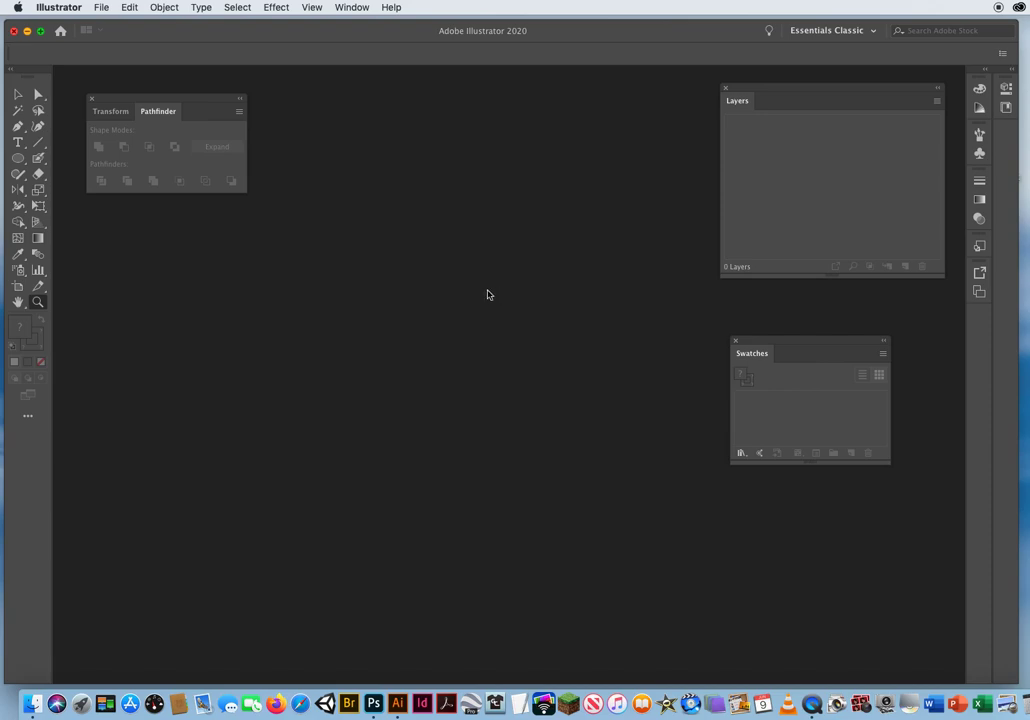
click(360, 8)
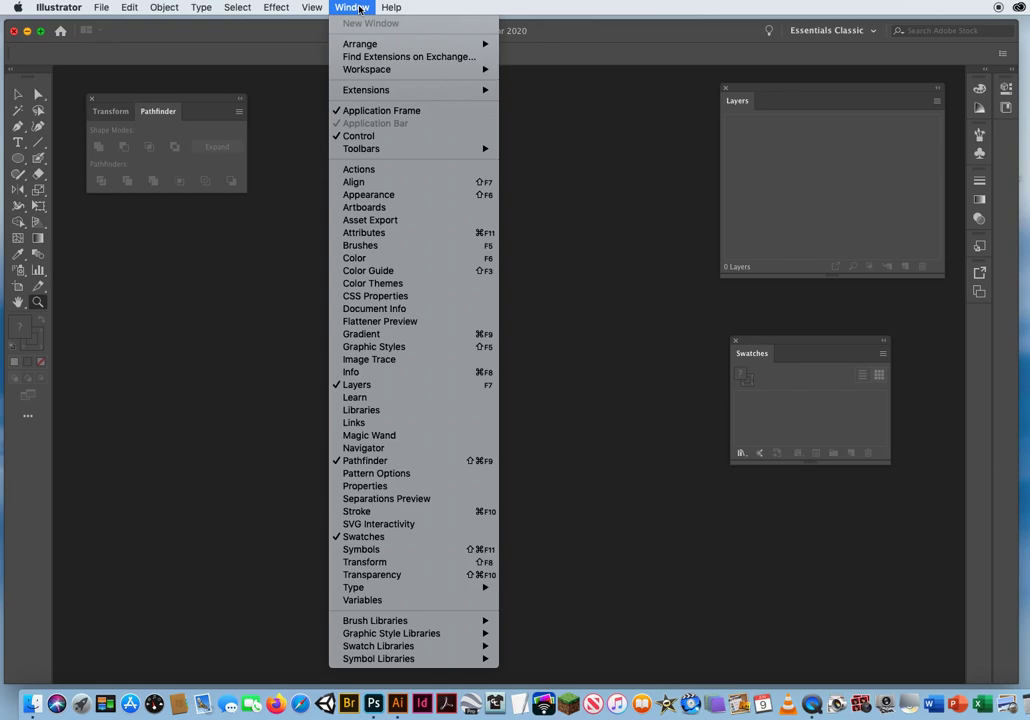
mouse_move(363, 72)
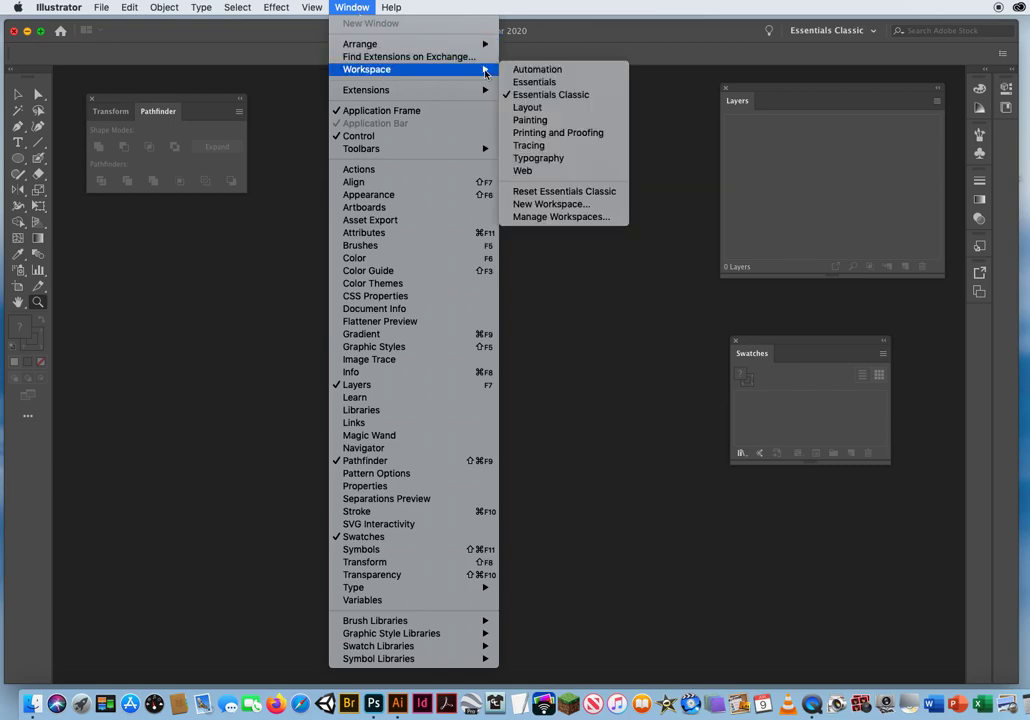
click(554, 192)
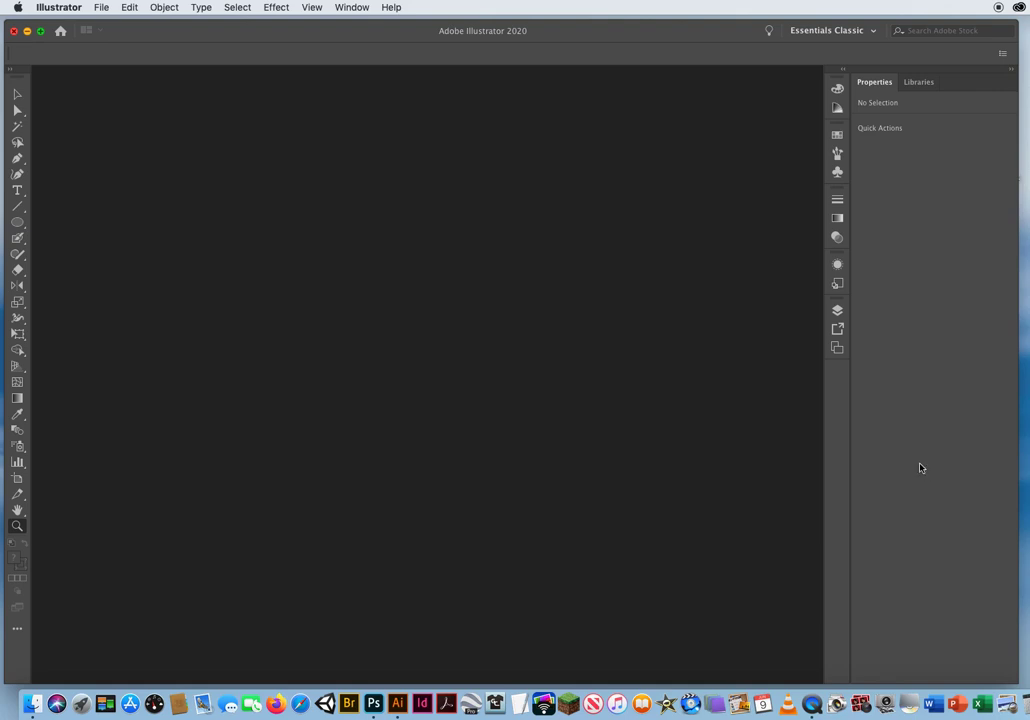
Collapse the Properties and Libraries dock and expand the dock holding Color, Swatches, Stroke, Appearance and Layers
click(1012, 73)
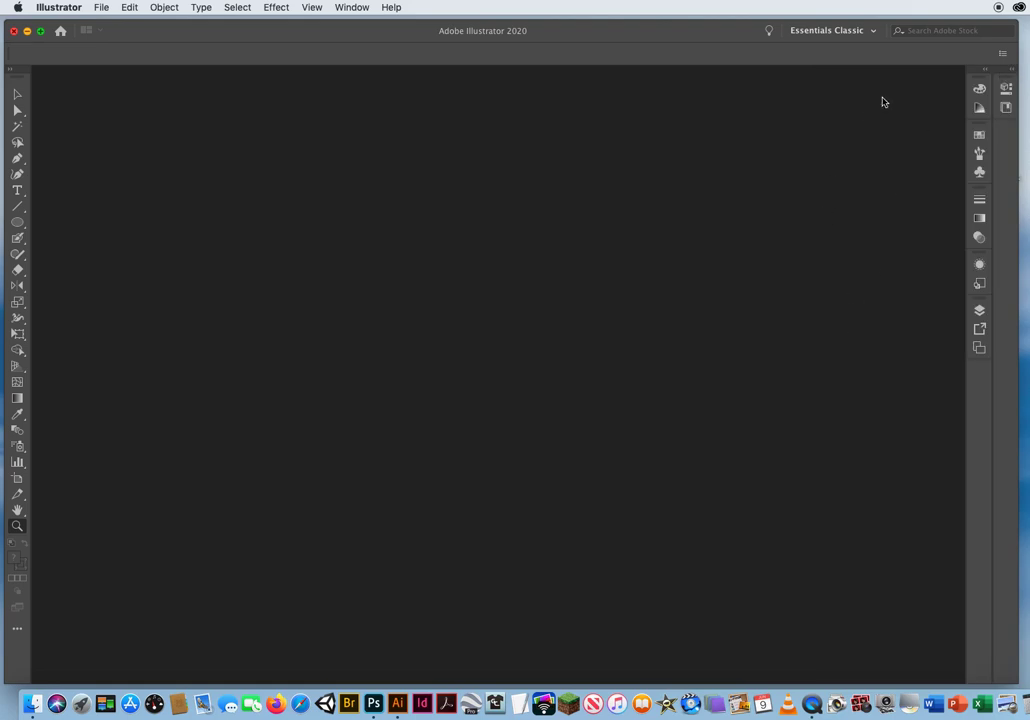
click(985, 70)
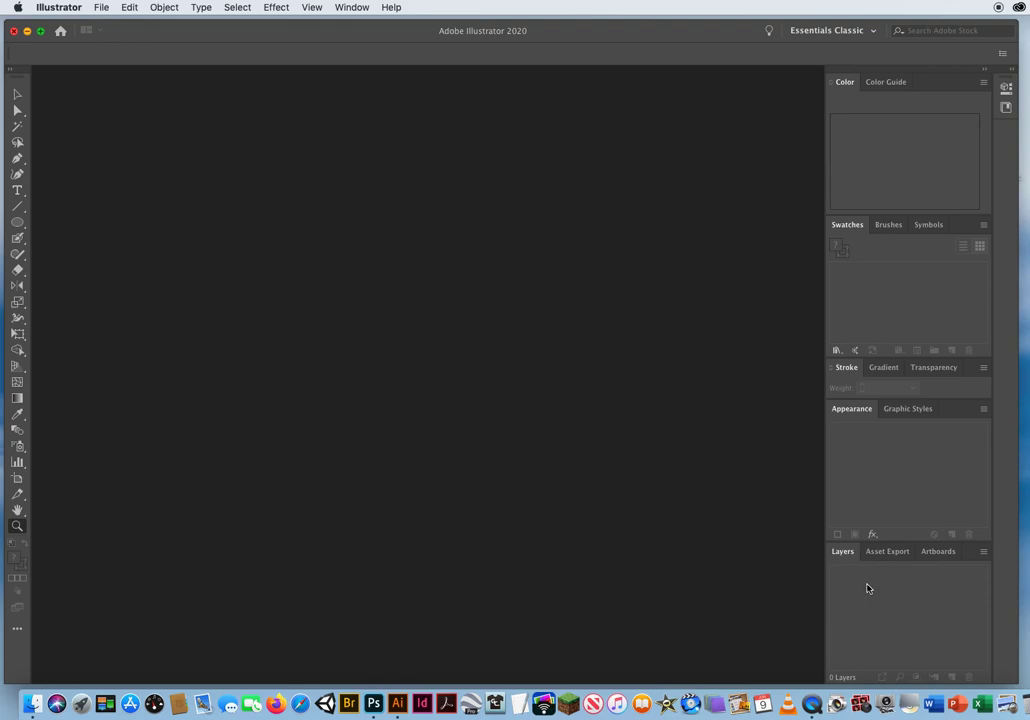
Float the Layers panel over the workspace, make it taller, and show the tools in two columns
drag(848, 562, 710, 112)
drag(768, 244, 764, 330)
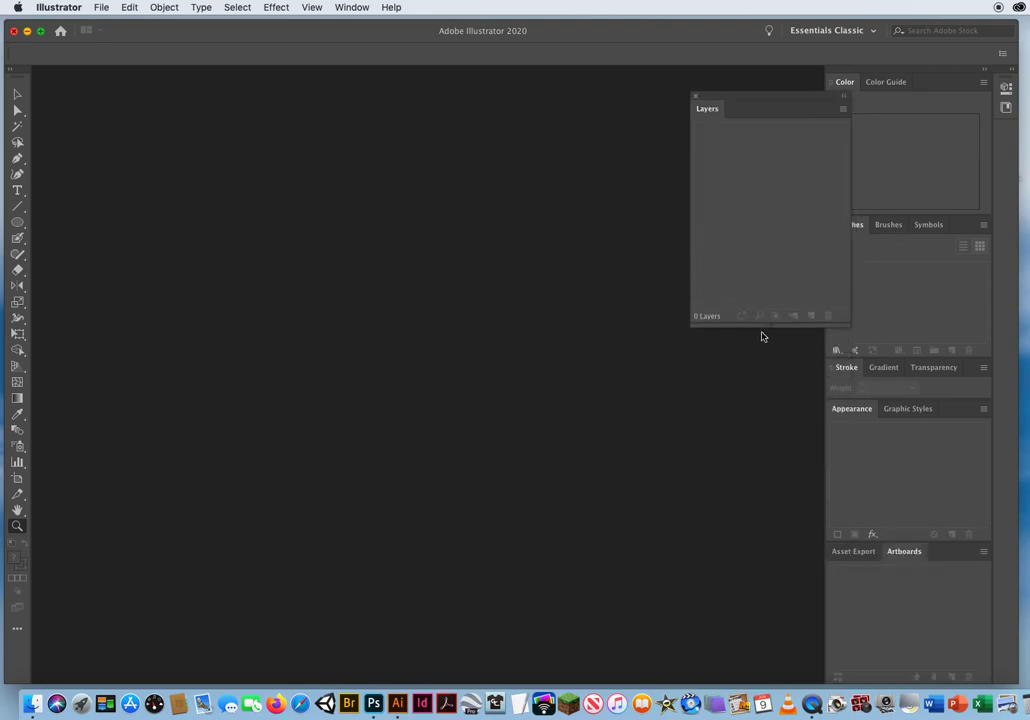
click(11, 70)
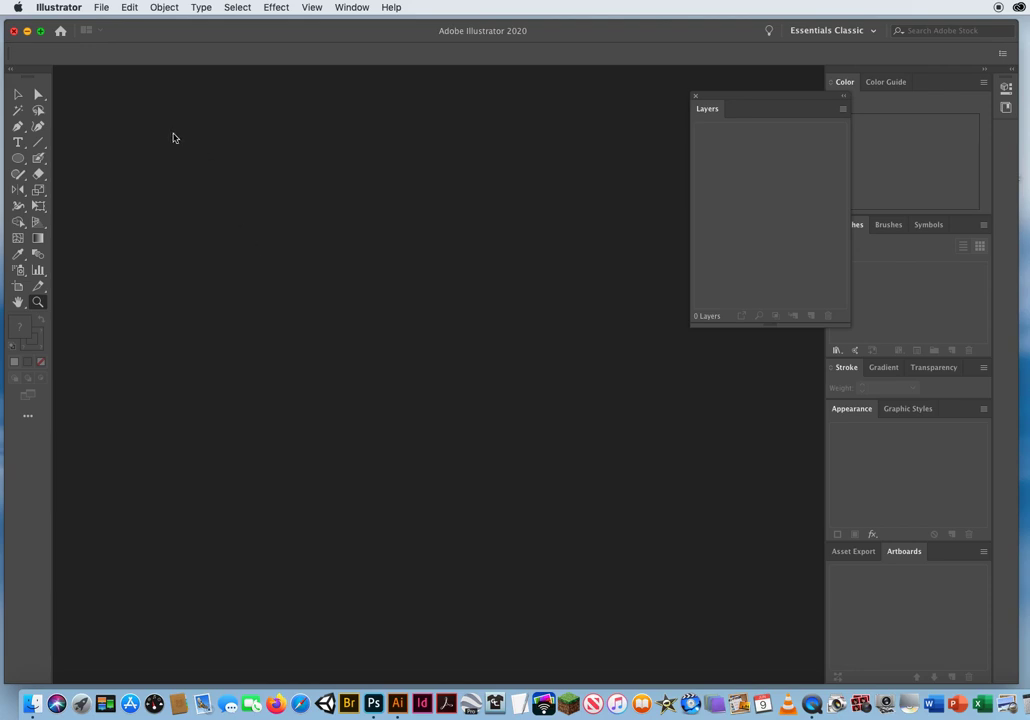
Create a new Print document from the Letter preset in inches, 8.5 x 11 in, portrait orientation
click(101, 8)
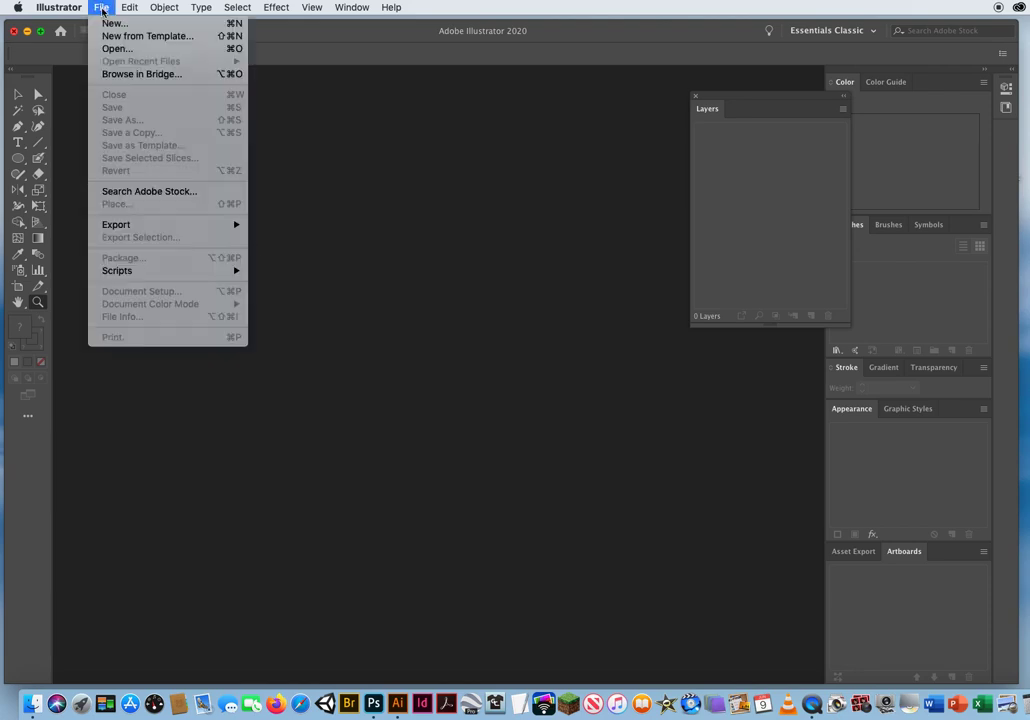
click(115, 23)
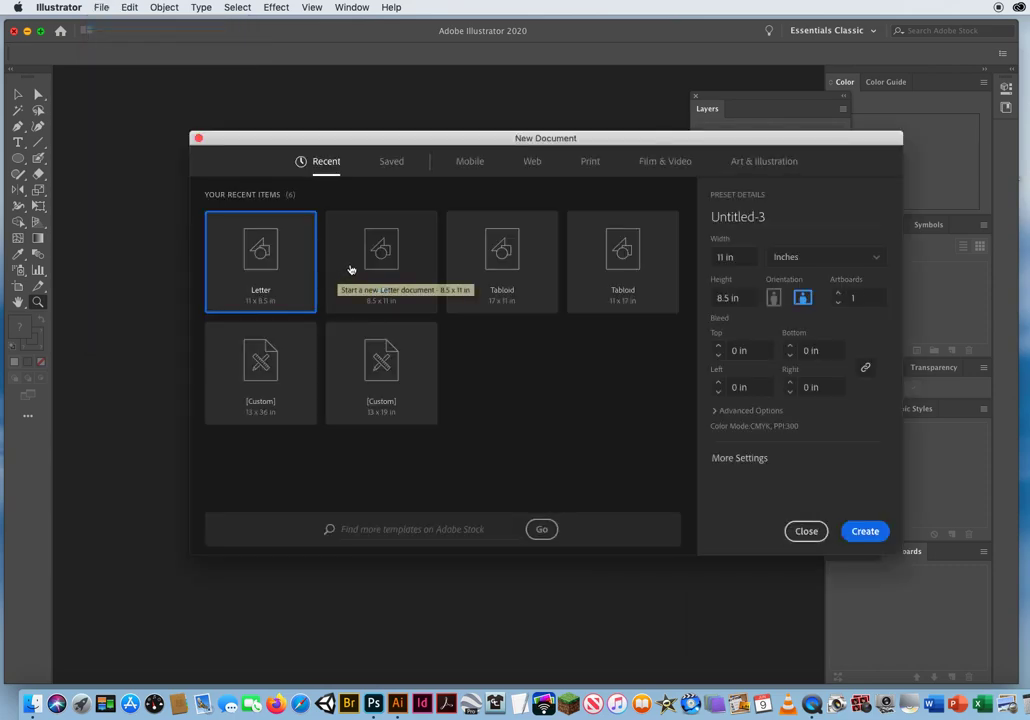
click(592, 168)
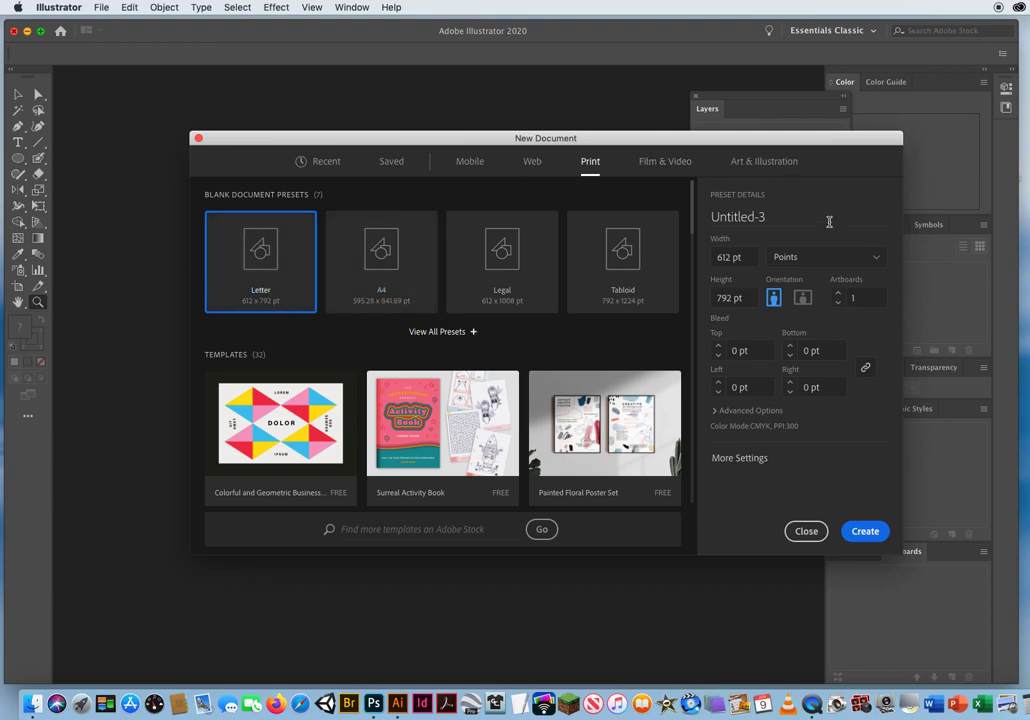
click(812, 258)
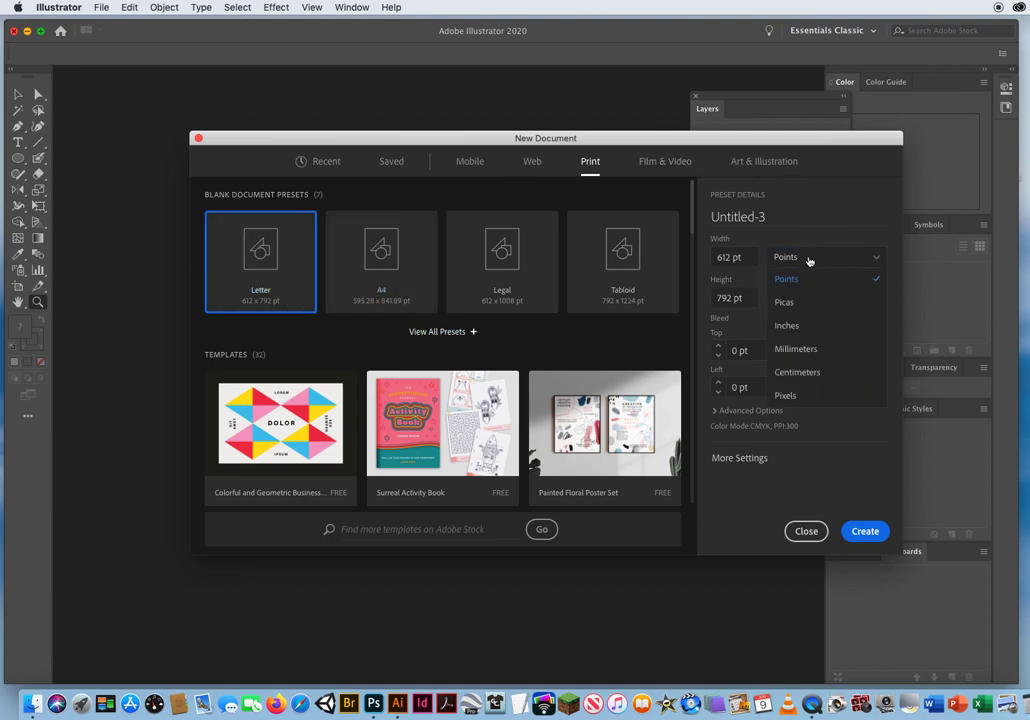
click(790, 326)
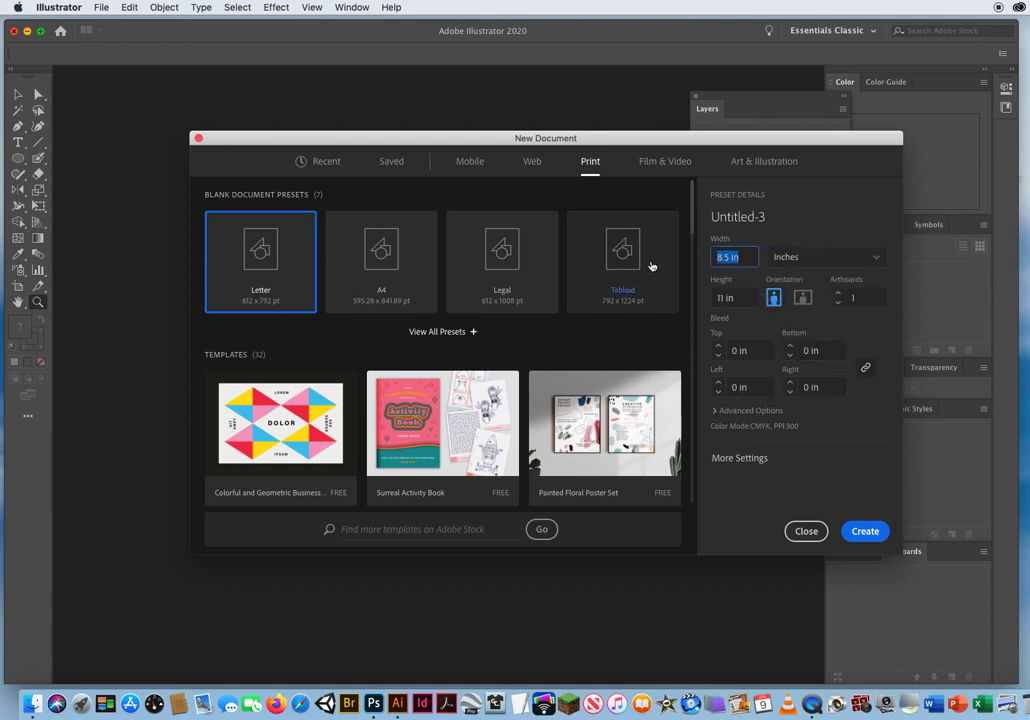
key(Tab)
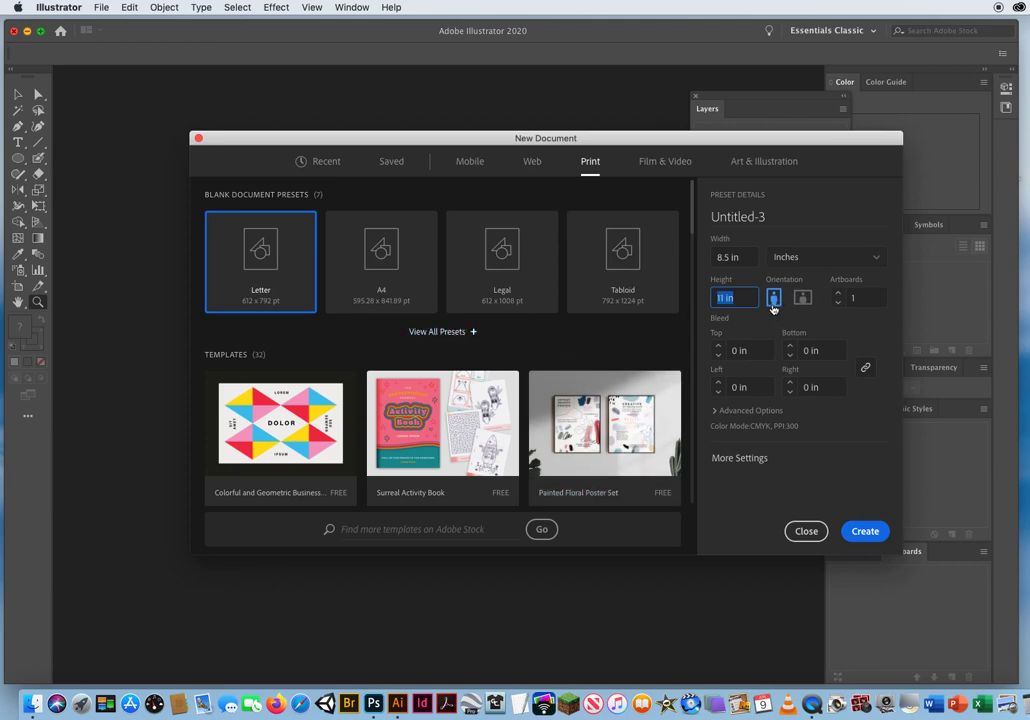
click(863, 530)
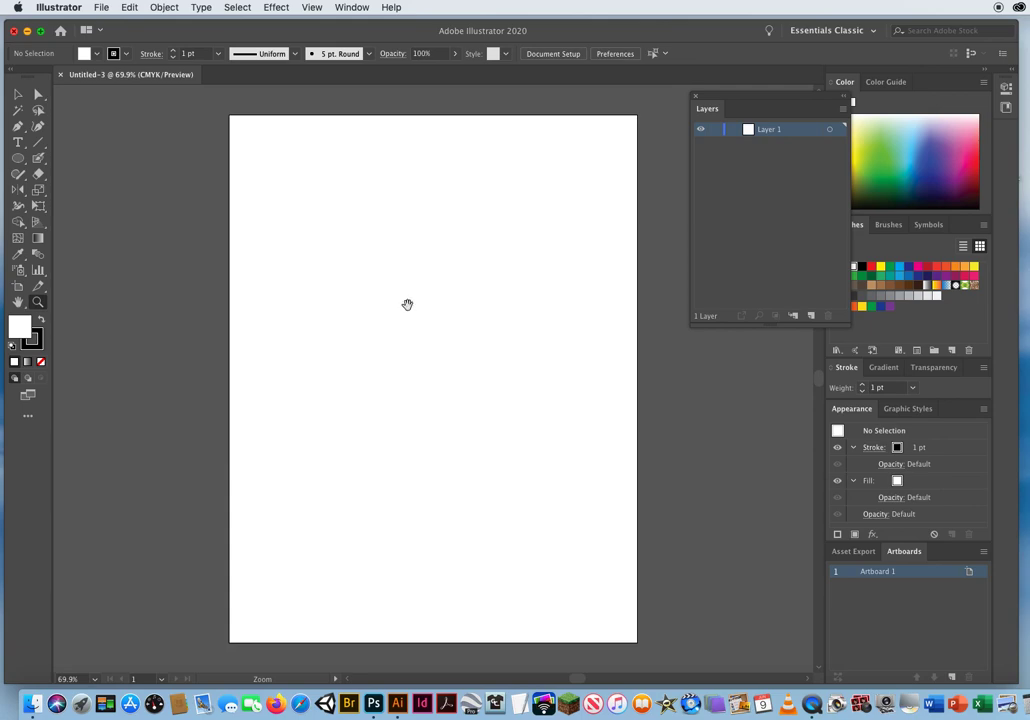
Move the floating Layers panel clear of the Color and Swatches panels and activate the Rectangle tool
drag(421, 283, 348, 296)
drag(731, 99, 674, 122)
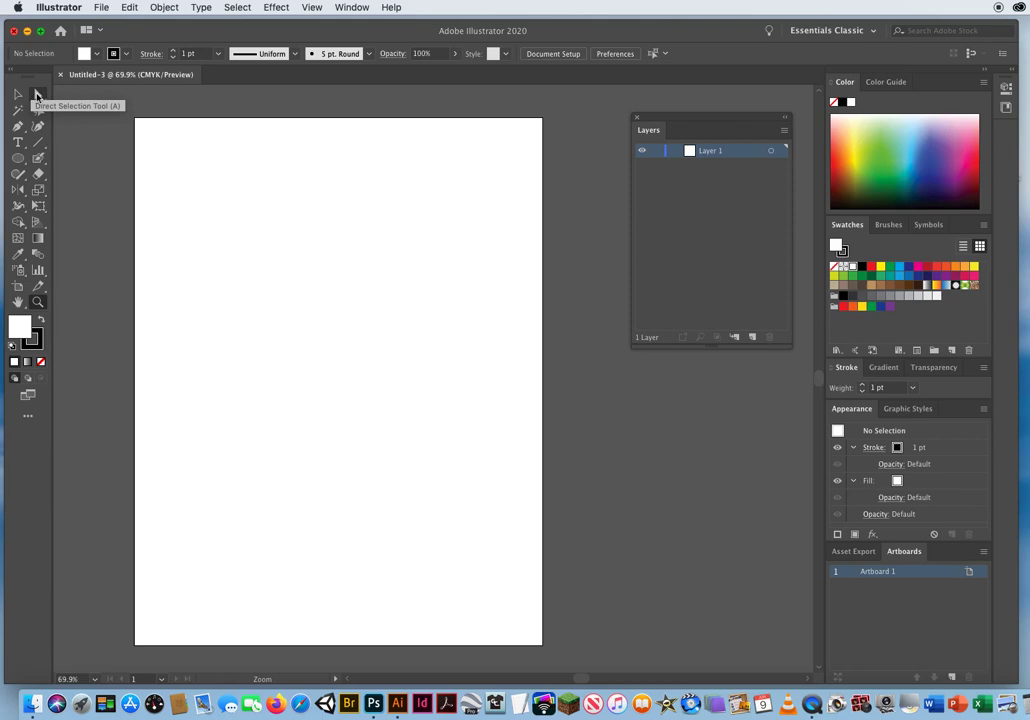
click(18, 161)
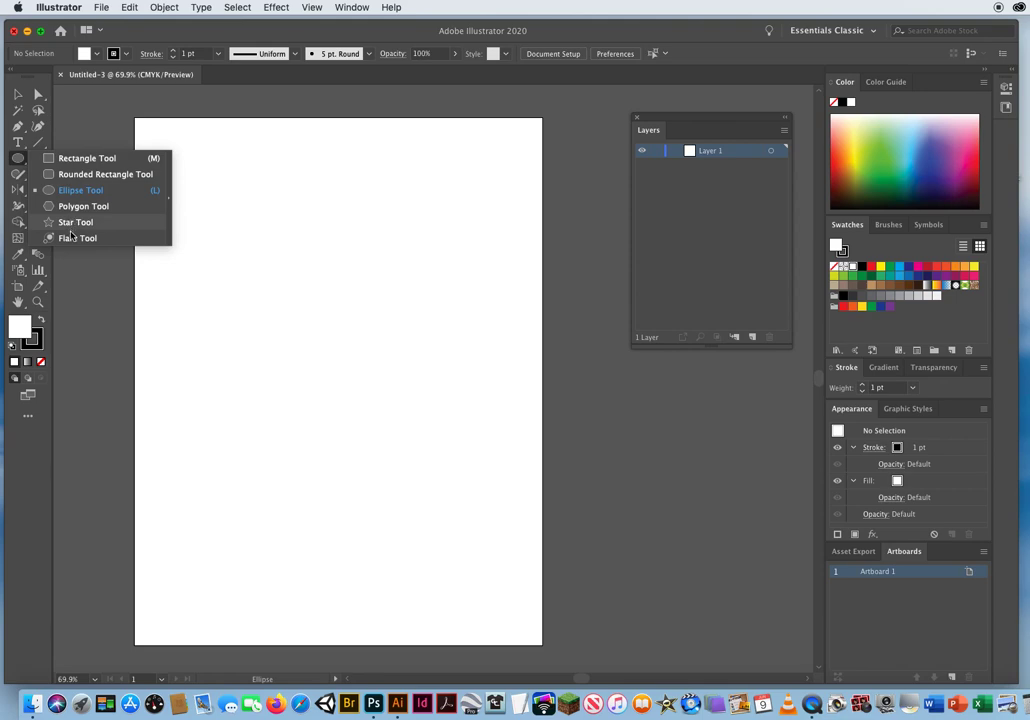
click(81, 159)
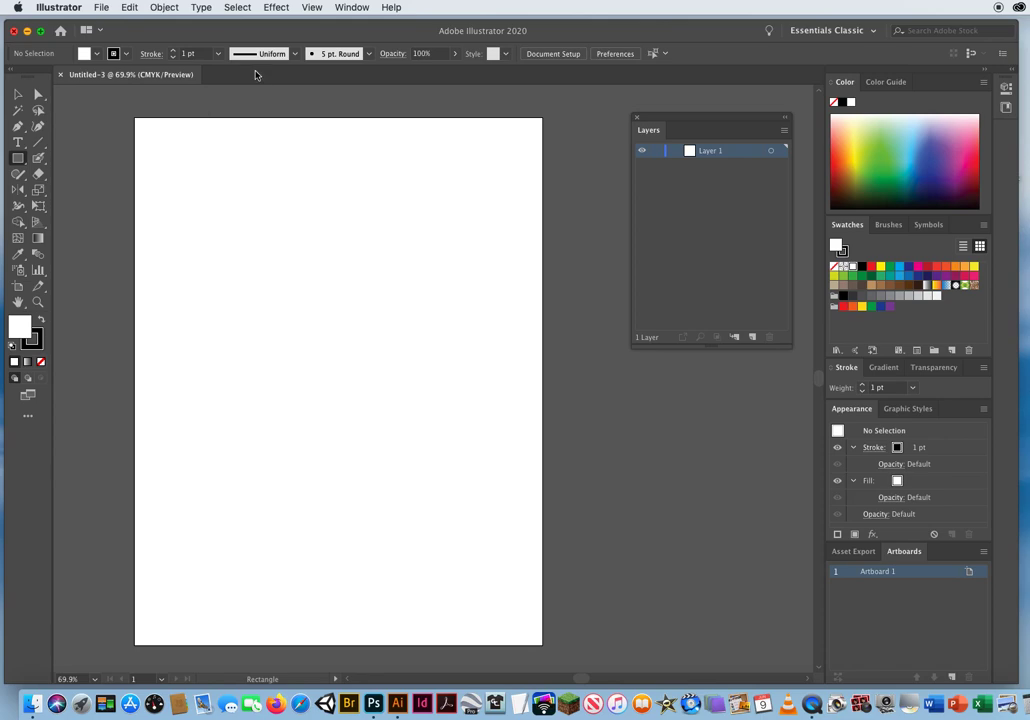
Turn off Smart Guides and Snap to Point for the document
click(312, 9)
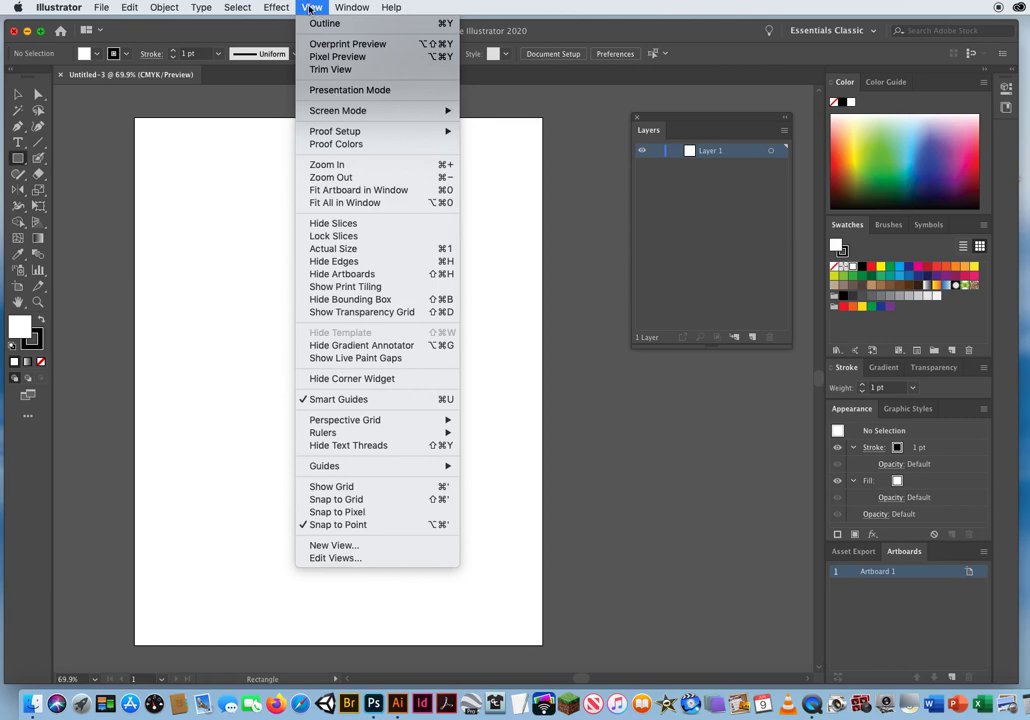
click(336, 400)
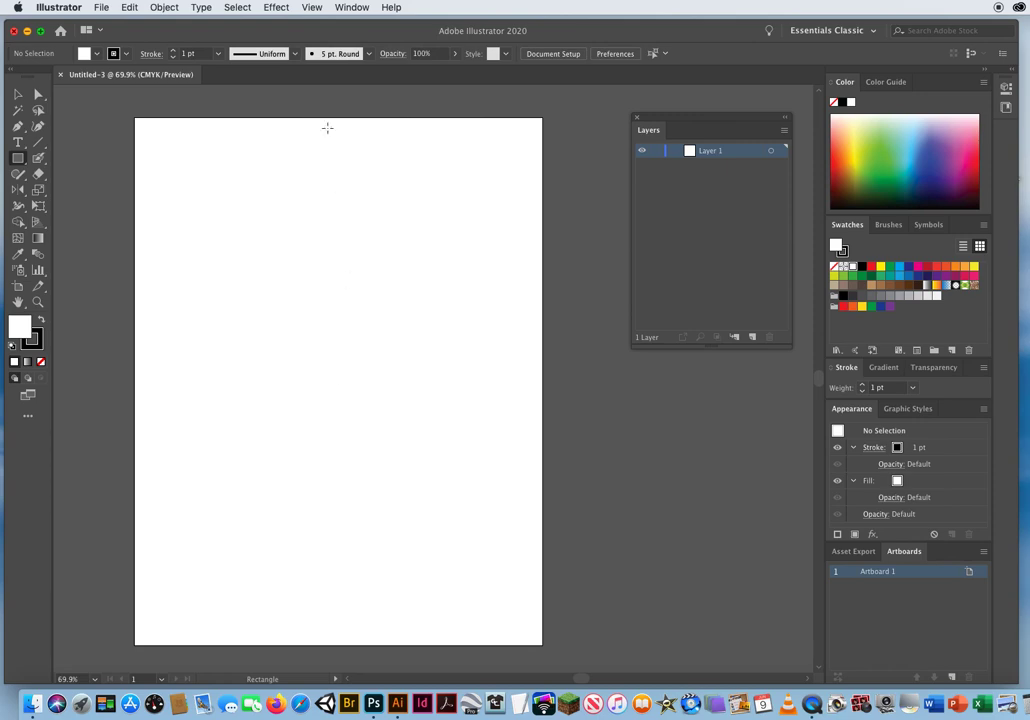
click(313, 7)
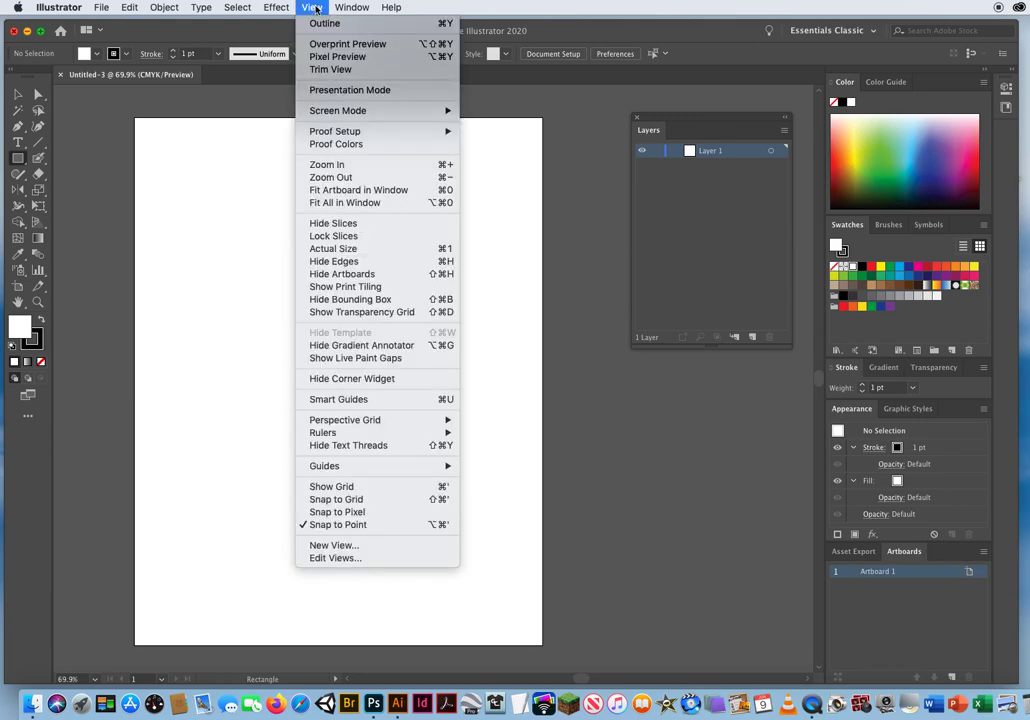
click(362, 525)
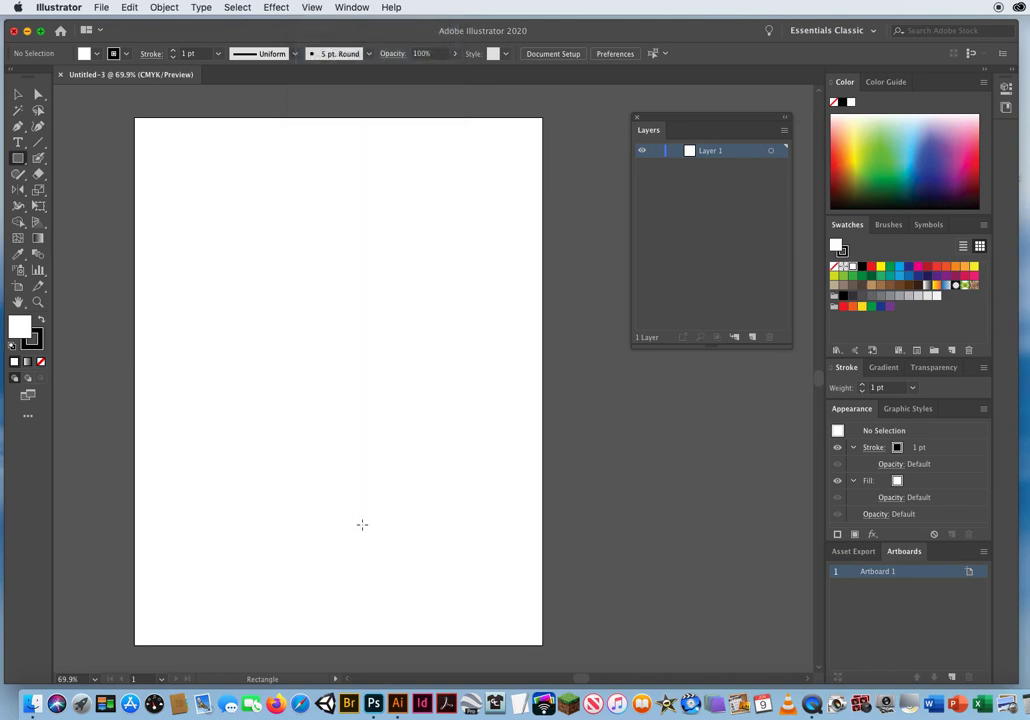
click(313, 9)
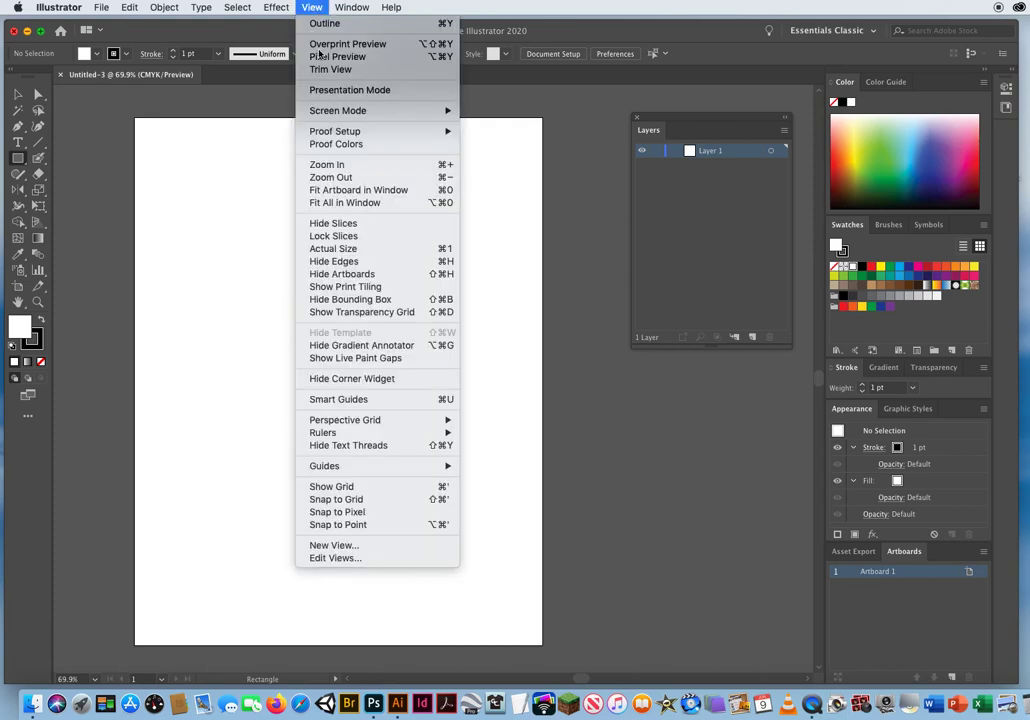
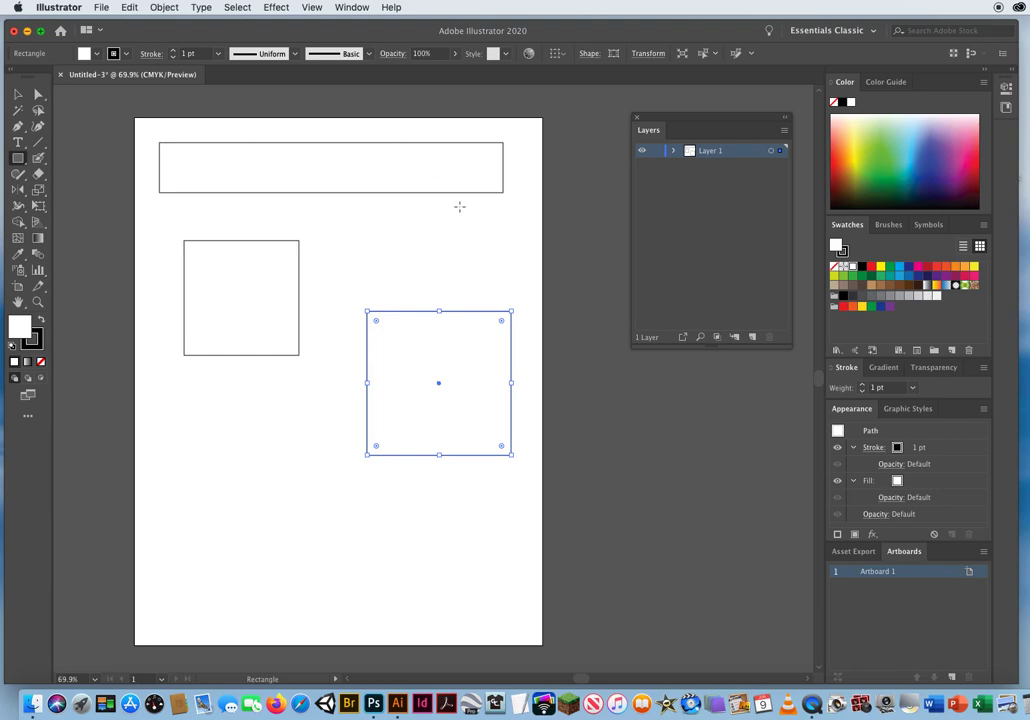
Draw a series of overlapping practice rectangles of varied proportions across the artboard and delete all the artwork
drag(237, 290, 382, 425)
drag(316, 199, 475, 347)
drag(147, 349, 490, 382)
mouse_move(545, 251)
mouse_down()
mouse_move(416, 281)
mouse_move(170, 370)
mouse_up()
drag(291, 224, 507, 599)
mouse_move(473, 155)
mouse_down()
mouse_move(384, 239)
mouse_move(248, 423)
mouse_up()
mouse_move(135, 218)
mouse_down()
mouse_move(538, 474)
mouse_move(637, 488)
mouse_up()
drag(508, 190, 363, 421)
drag(228, 288, 478, 432)
drag(287, 314, 624, 390)
drag(340, 334, 601, 432)
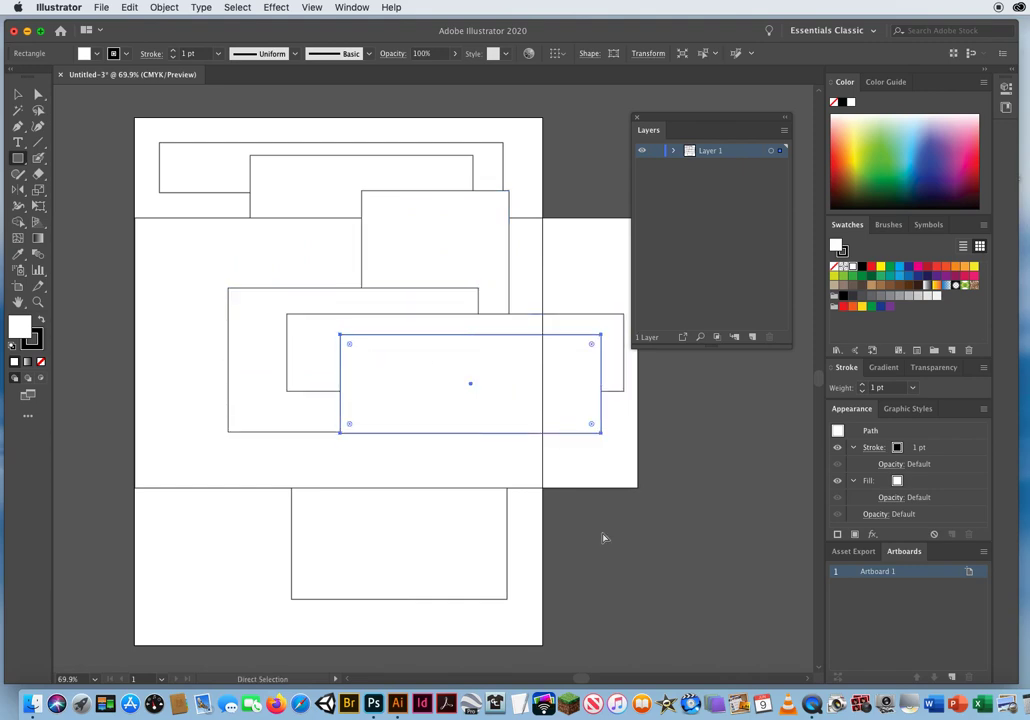
key(super+a)
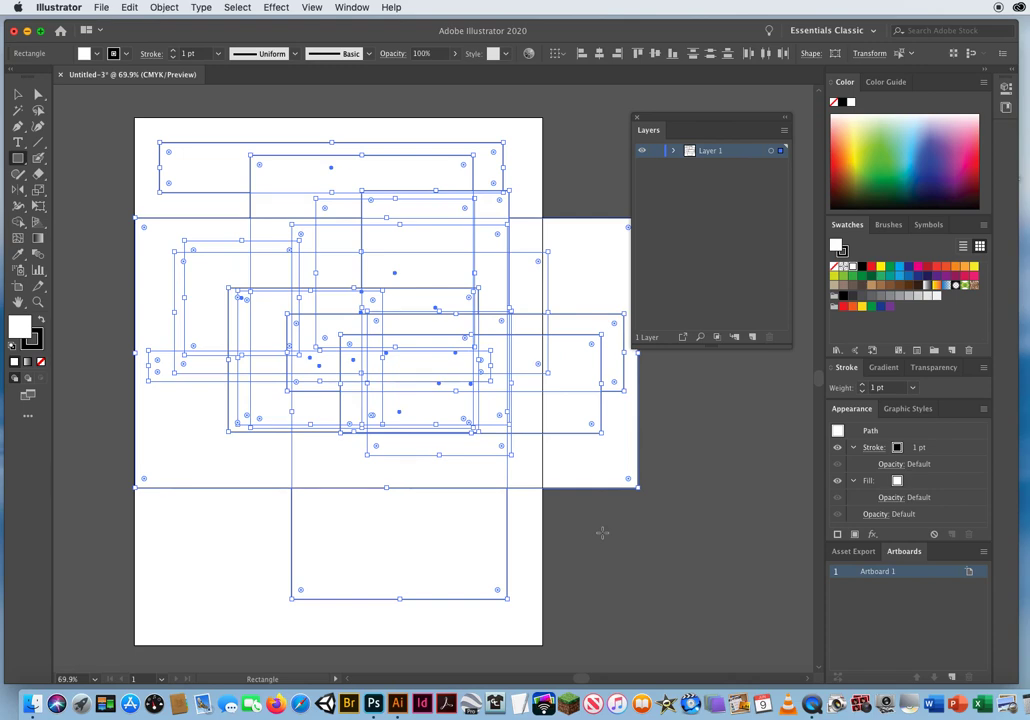
key(Delete)
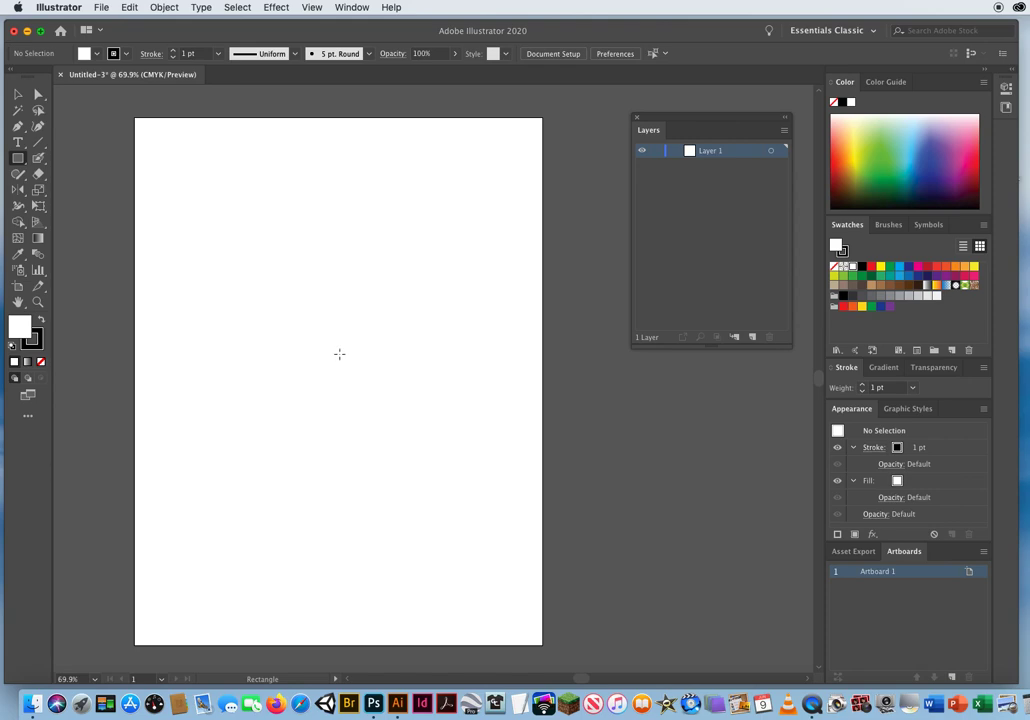
Draw a large rectangle outward from its center in the middle of the artboard and delete it
drag(338, 347, 452, 251)
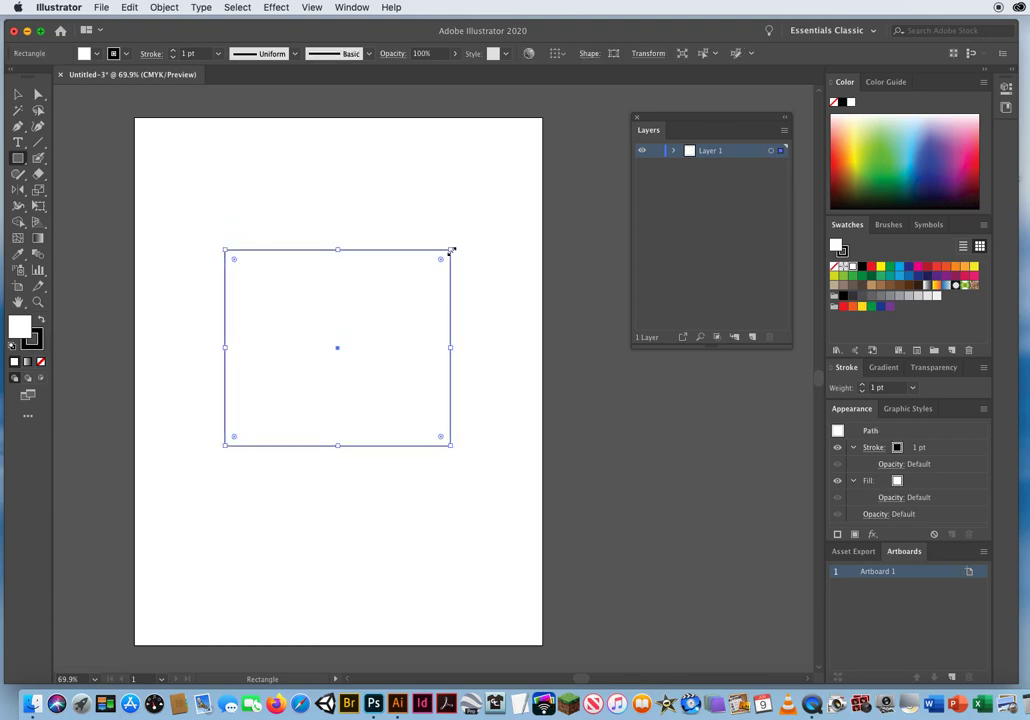
key(Delete)
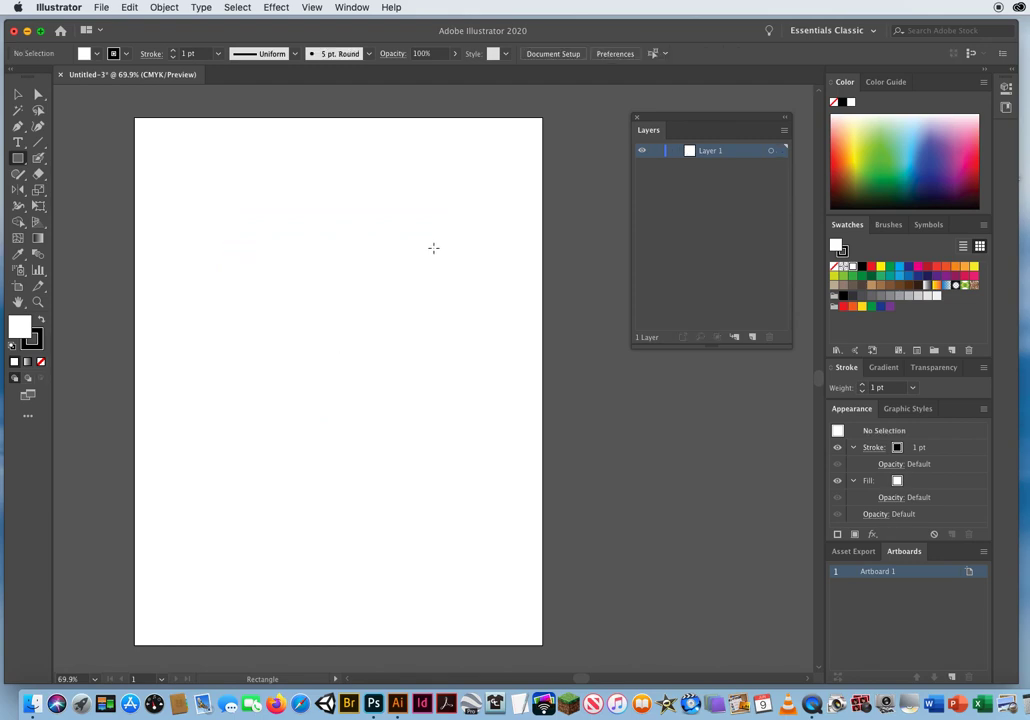
Draw a wide rounded rectangle in the artboard's upper half with the Rounded Rectangle tool, reducing its corner radius while drawing
click(17, 158)
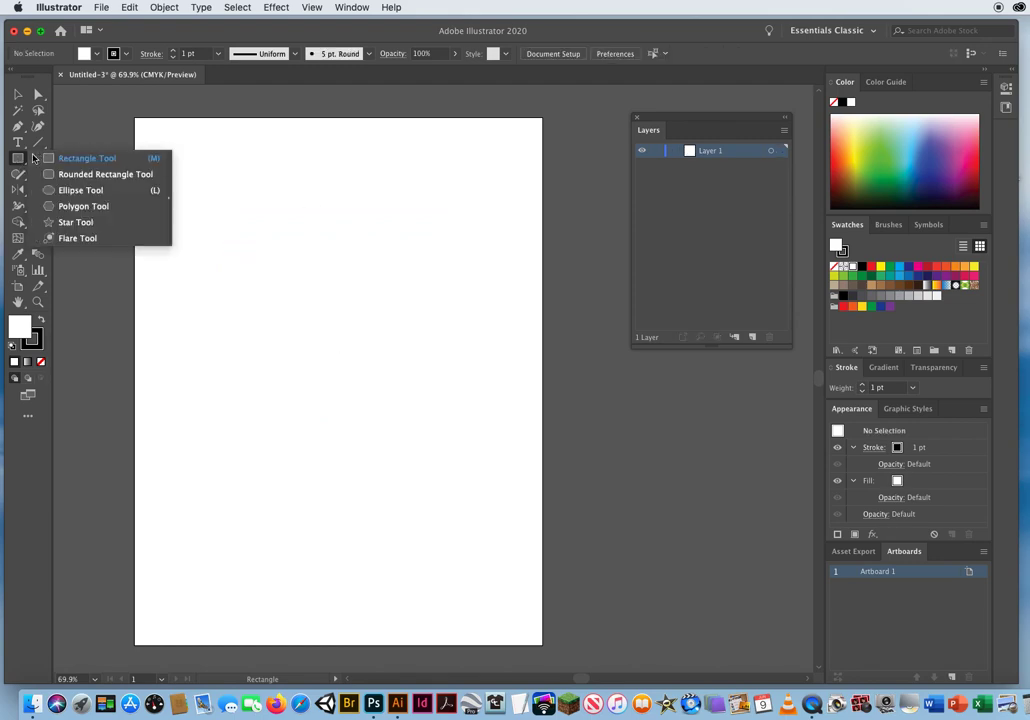
click(100, 175)
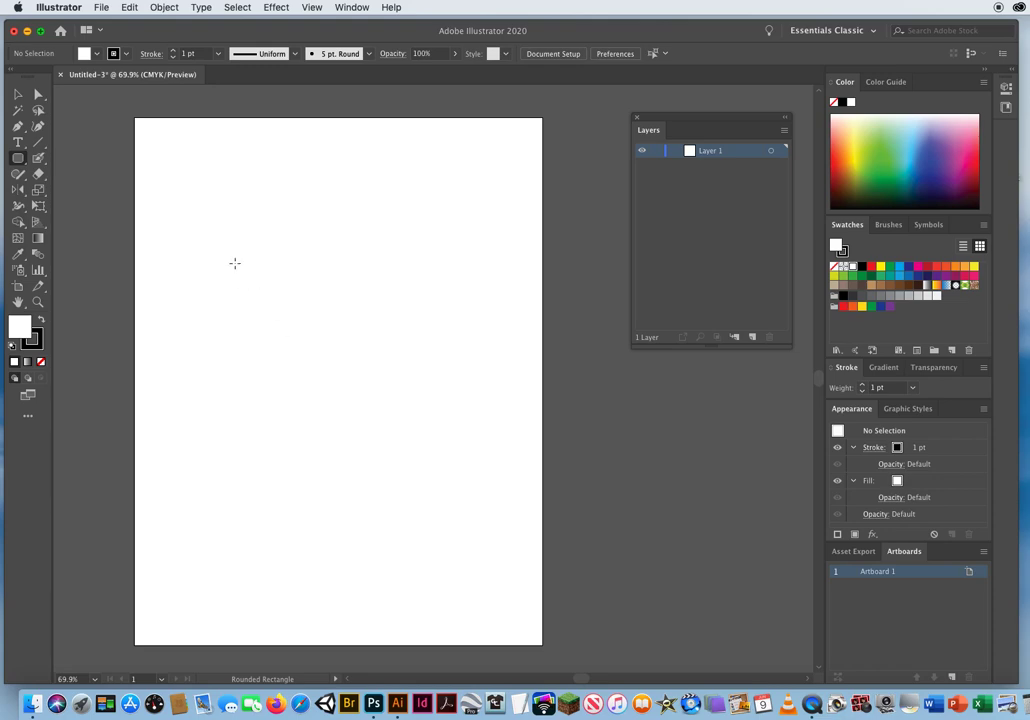
mouse_move(223, 252)
mouse_down()
mouse_move(395, 359)
mouse_move(425, 361)
mouse_move(452, 403)
mouse_move(462, 386)
mouse_move(459, 330)
mouse_up()
key(Down)
key(Down)
key(Down)
key(Down)
Draw a second wide rounded rectangle above the first, increasing its corner radius until the ends are fully round
mouse_move(190, 145)
mouse_down()
mouse_move(340, 205)
mouse_move(431, 215)
mouse_up()
key(Up)
key(Up)
key(Up)
key(Up)
key(Up)
key(Up)
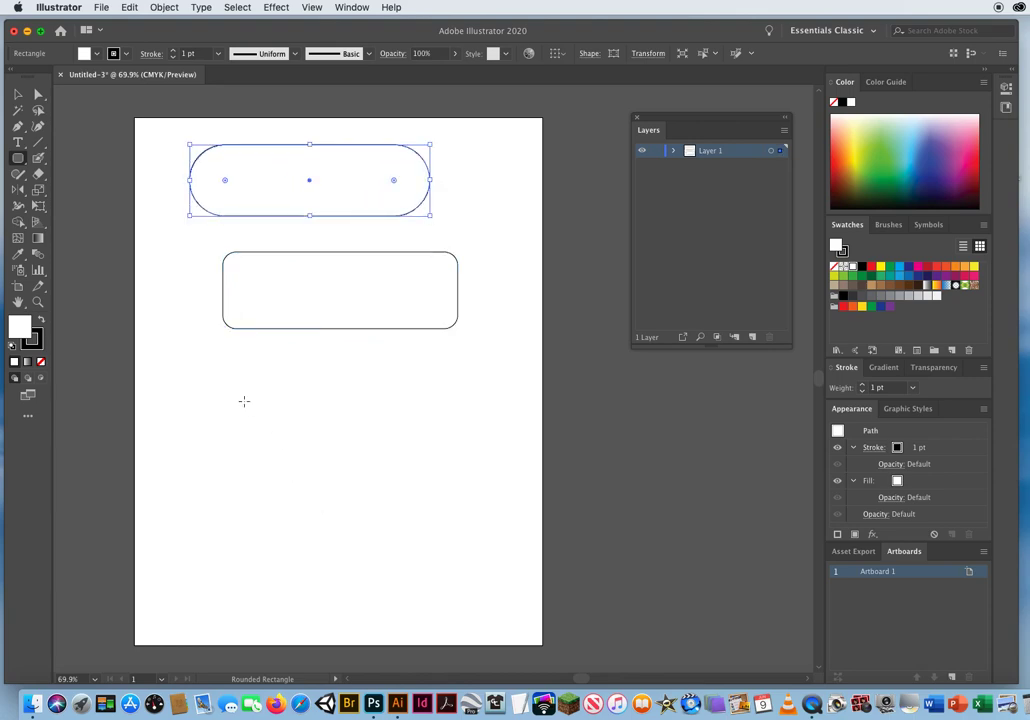
Create a rounded rectangle 5 in wide and 2 in high with a .5 in corner radius below the other two
click(238, 398)
drag(494, 293, 305, 374)
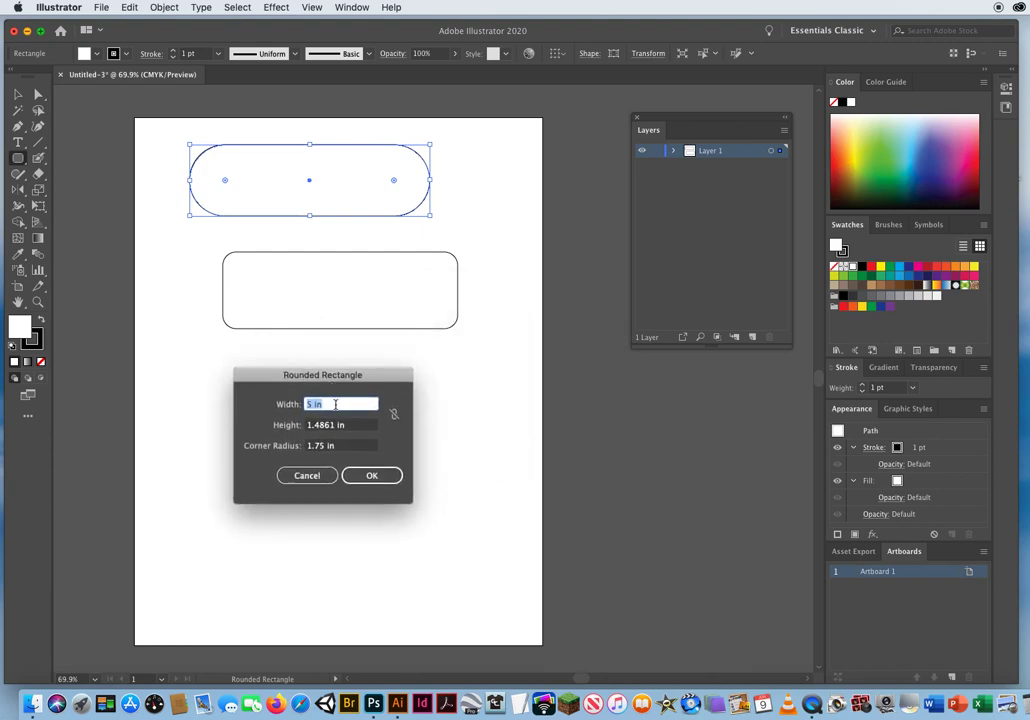
key(Tab)
text(2)
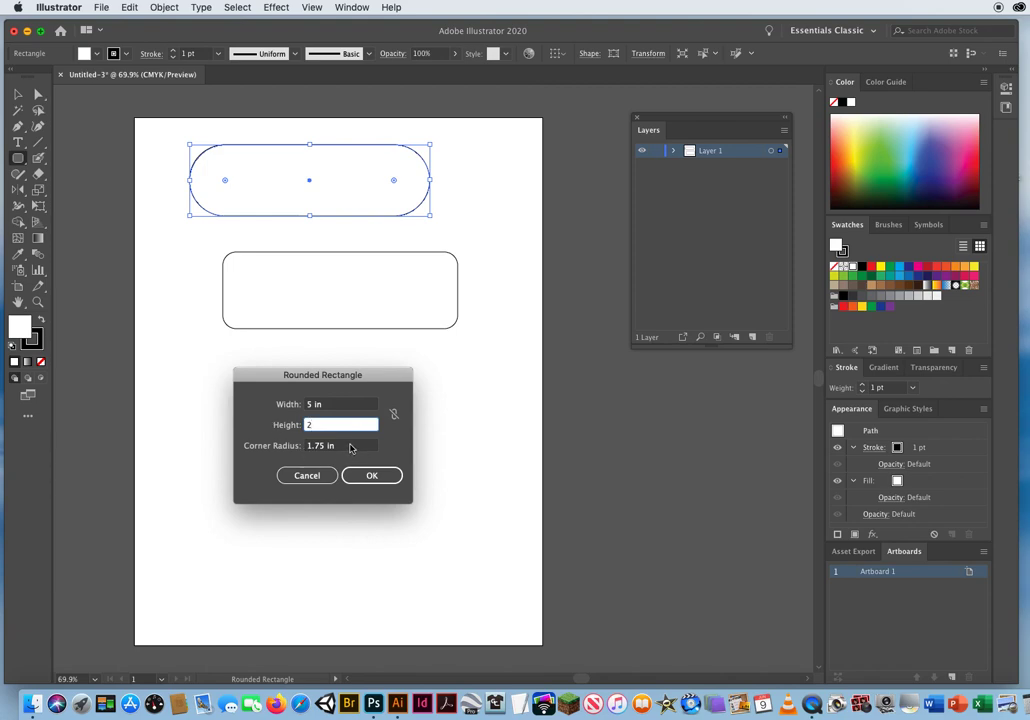
key(Tab)
text(.5)
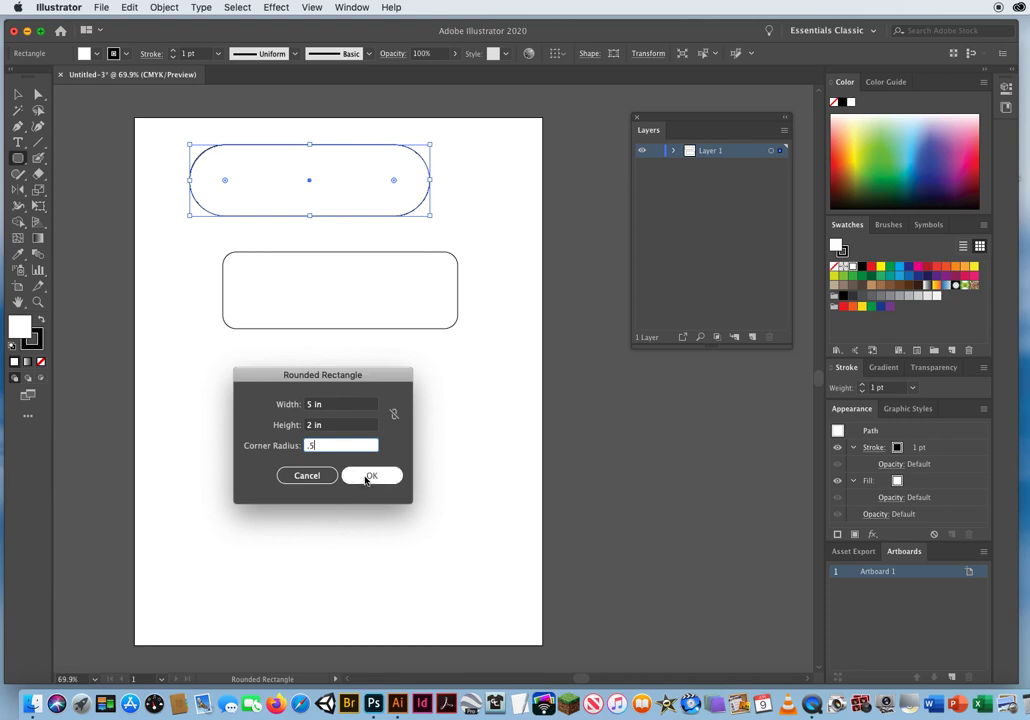
click(367, 477)
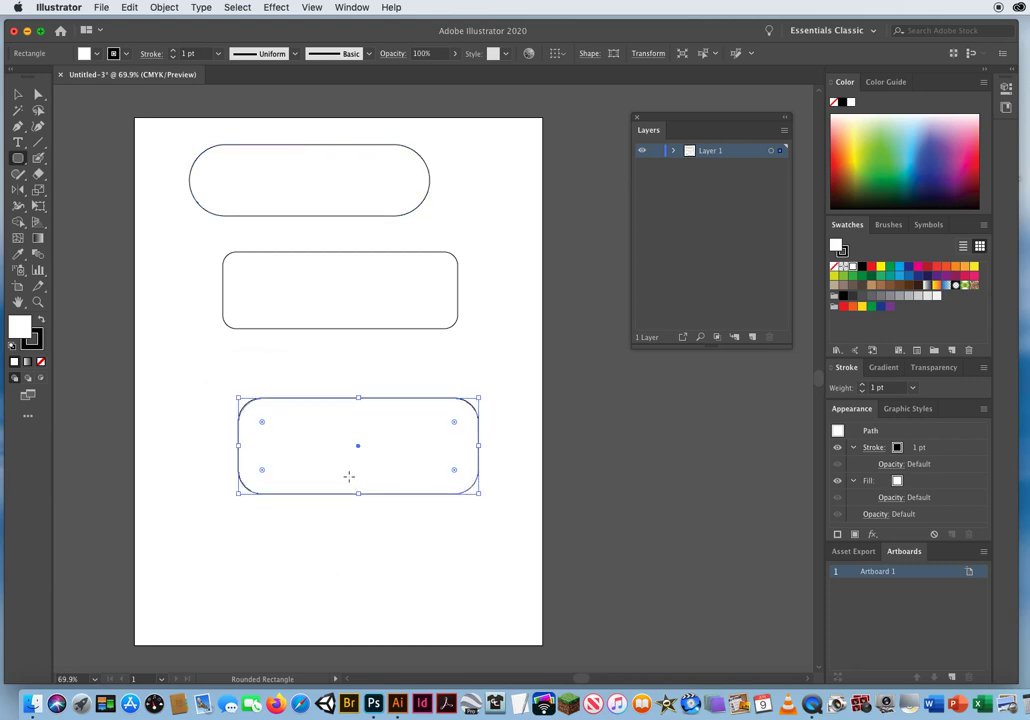
Delete all the artwork, and draw and undo one more rounded rectangle in the middle of the artboard
key(super+a)
key(Delete)
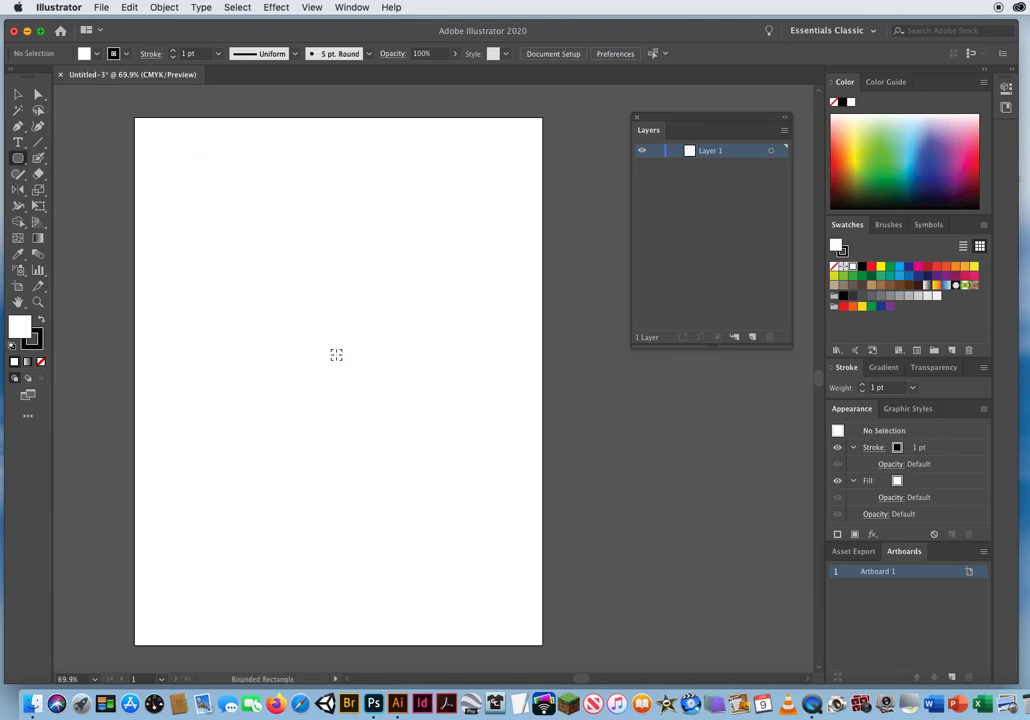
mouse_move(336, 354)
mouse_down()
mouse_move(407, 446)
mouse_move(450, 453)
mouse_move(385, 461)
mouse_move(356, 377)
mouse_move(435, 451)
mouse_move(451, 453)
mouse_up()
key(super+z)
Draw a circle about 4.17 in across outward from the artboard's middle with the Ellipse tool
click(17, 160)
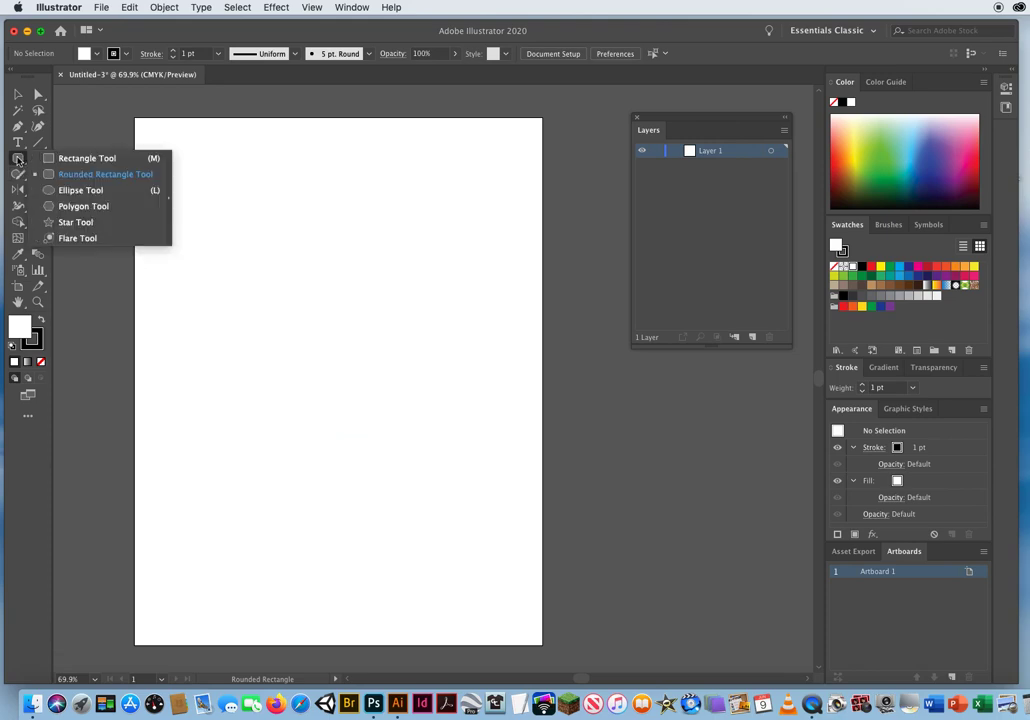
click(80, 190)
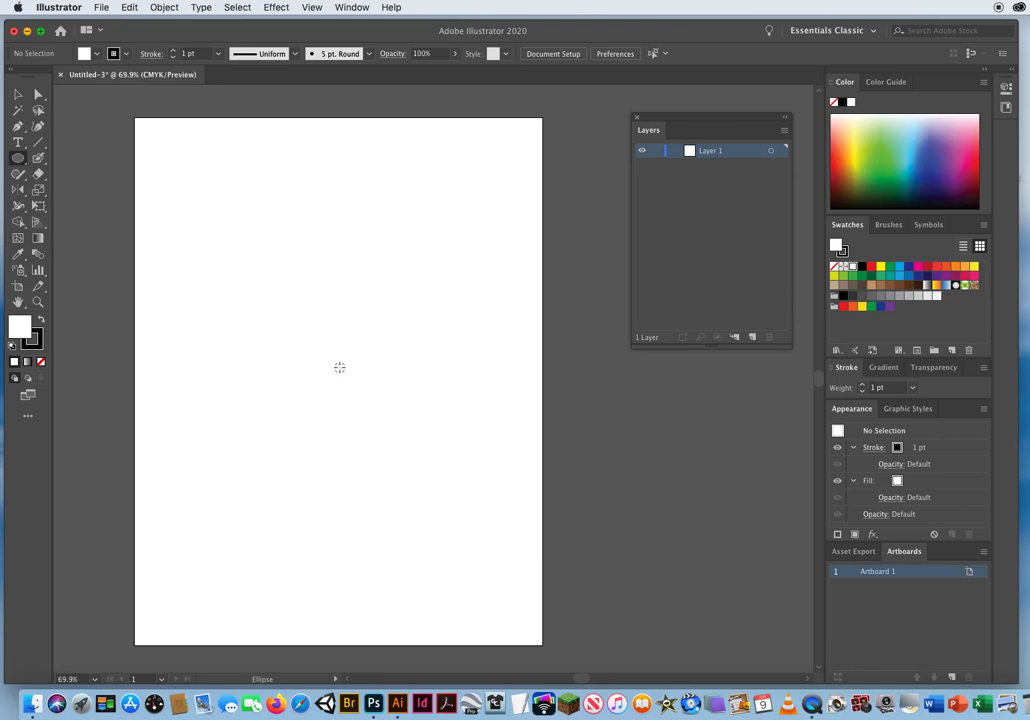
drag(343, 360, 444, 447)
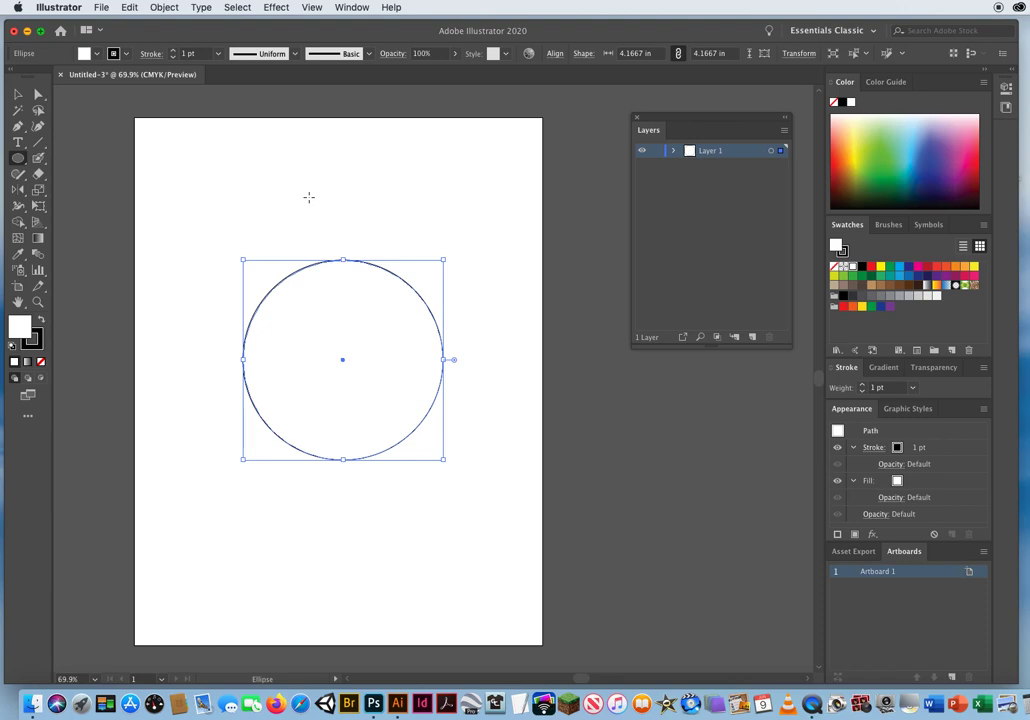
Stretch the circle by its bounding box with the Selection tool into a tall ellipse about 5.57 in wide and 10.12 in high
click(17, 95)
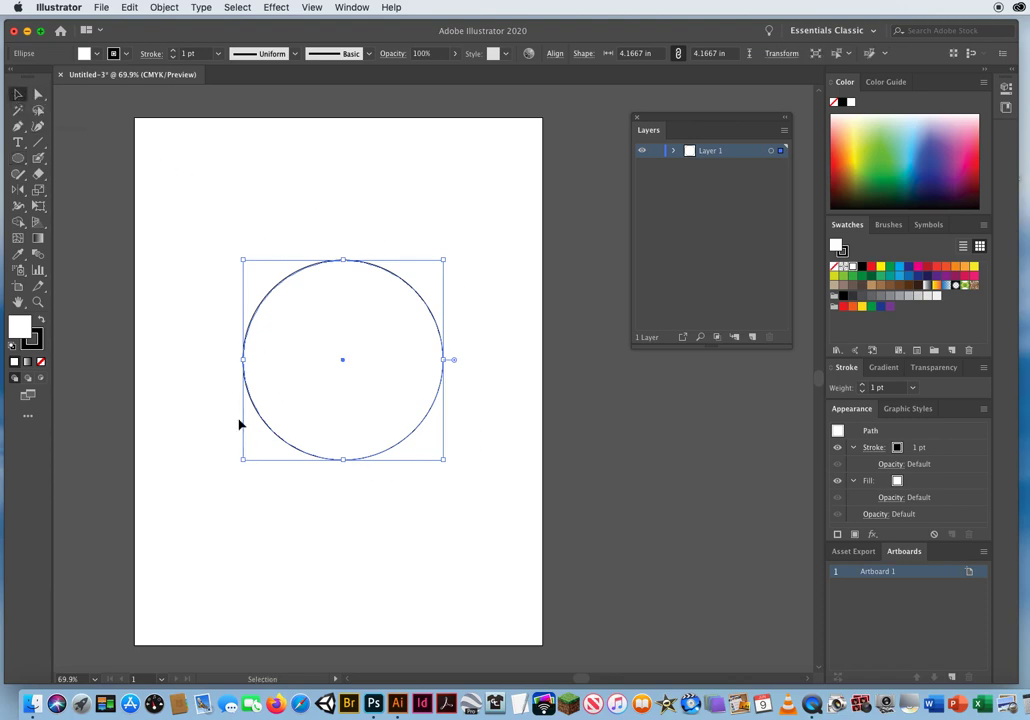
click(38, 95)
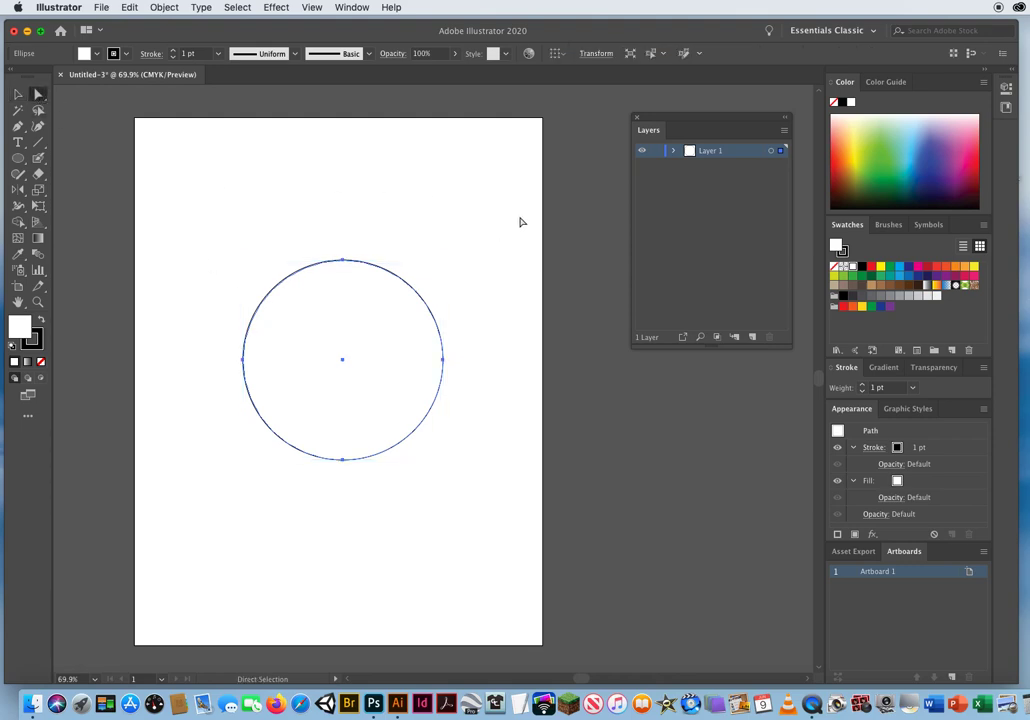
click(17, 95)
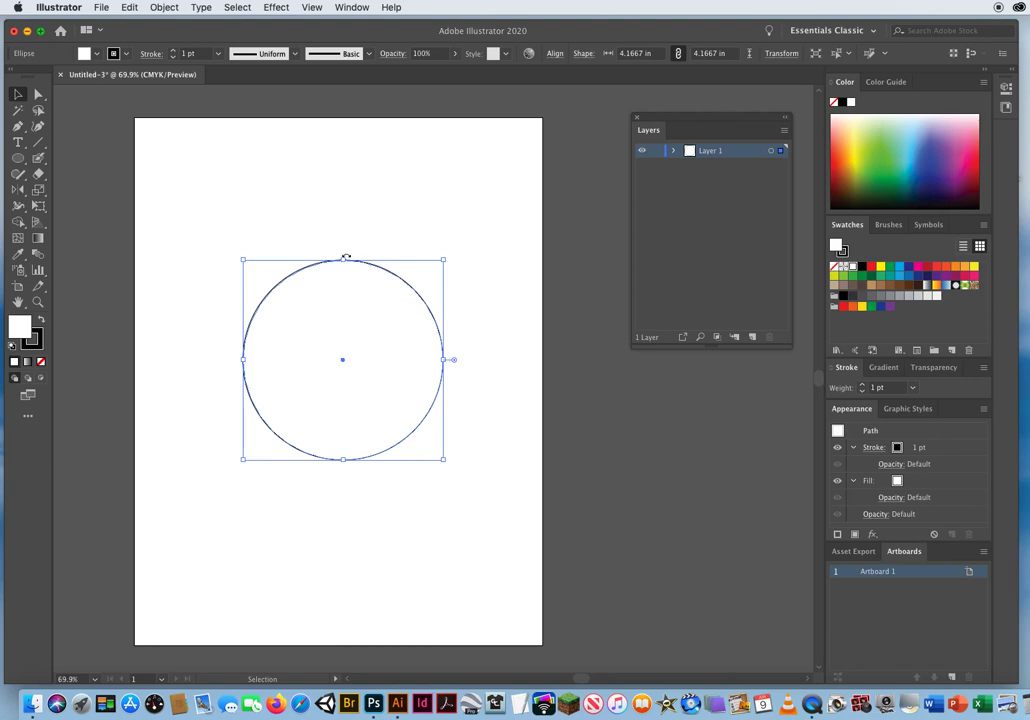
drag(344, 260, 344, 123)
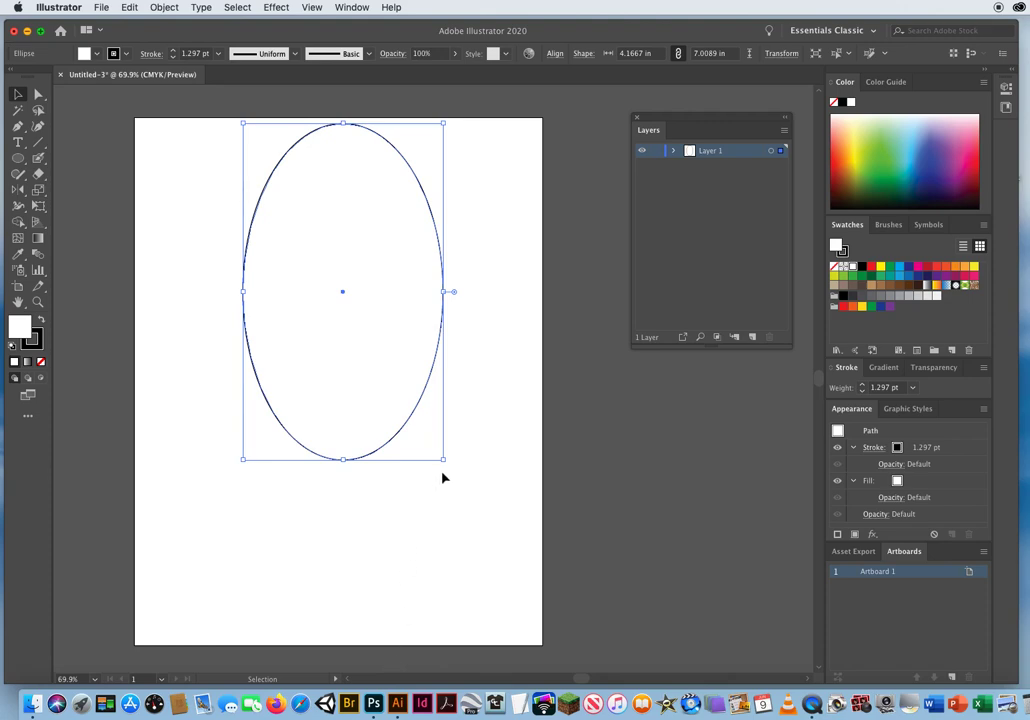
drag(444, 460, 299, 608)
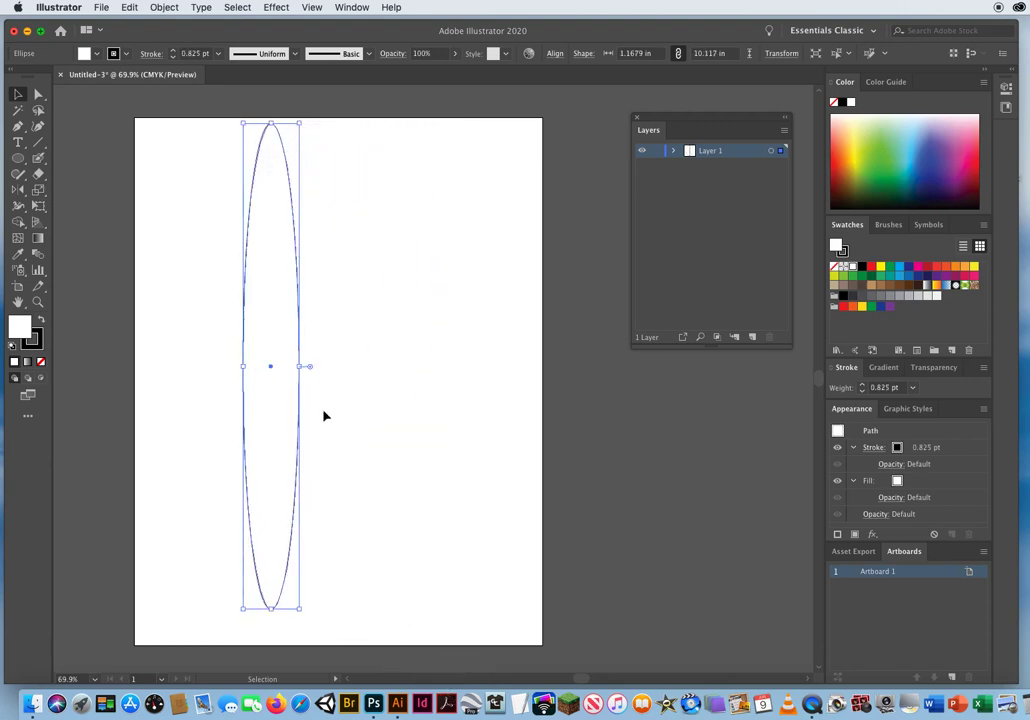
drag(300, 366, 512, 370)
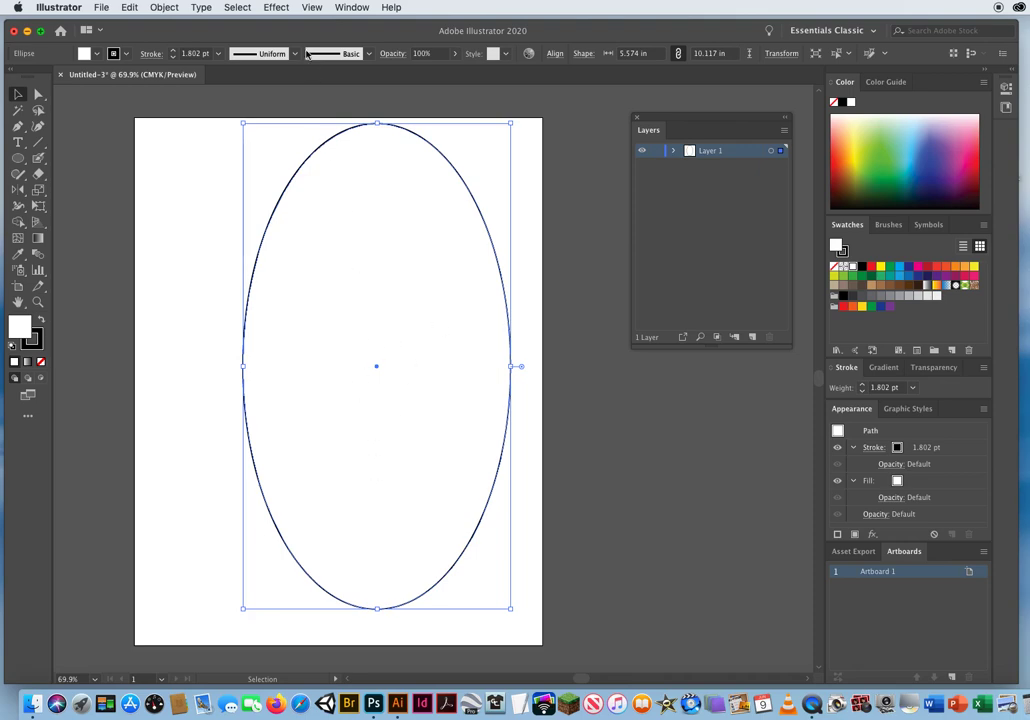
Hide the bounding box and use Free Transform to reshape the ellipse into a near-circle about 4.51 by 4.56 in, centered on the artboard
click(312, 8)
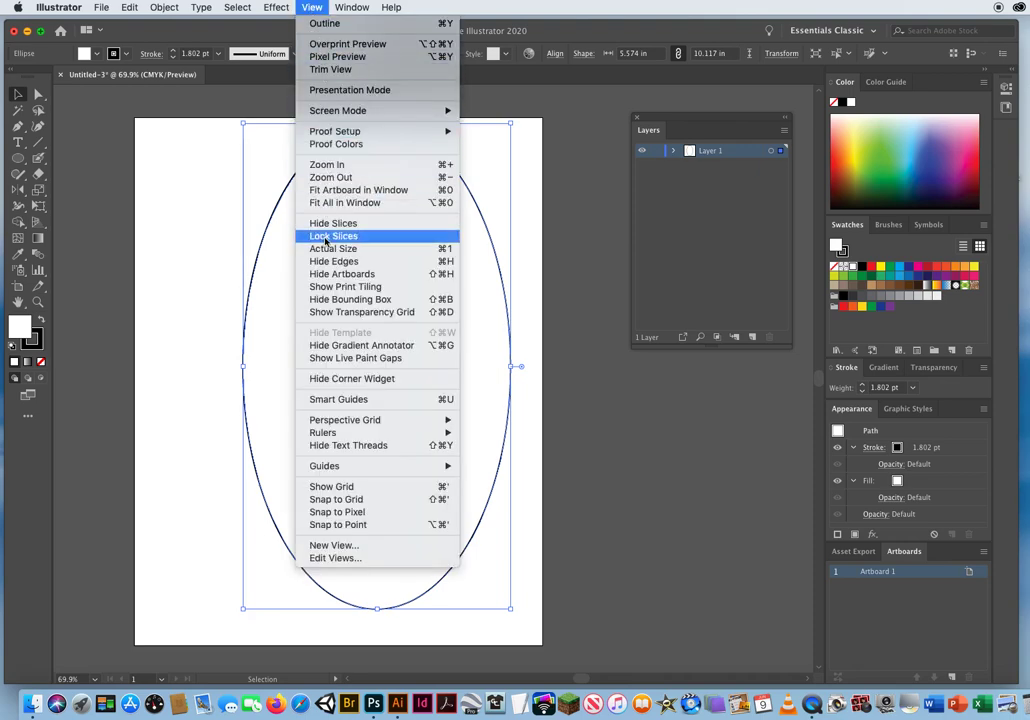
click(324, 300)
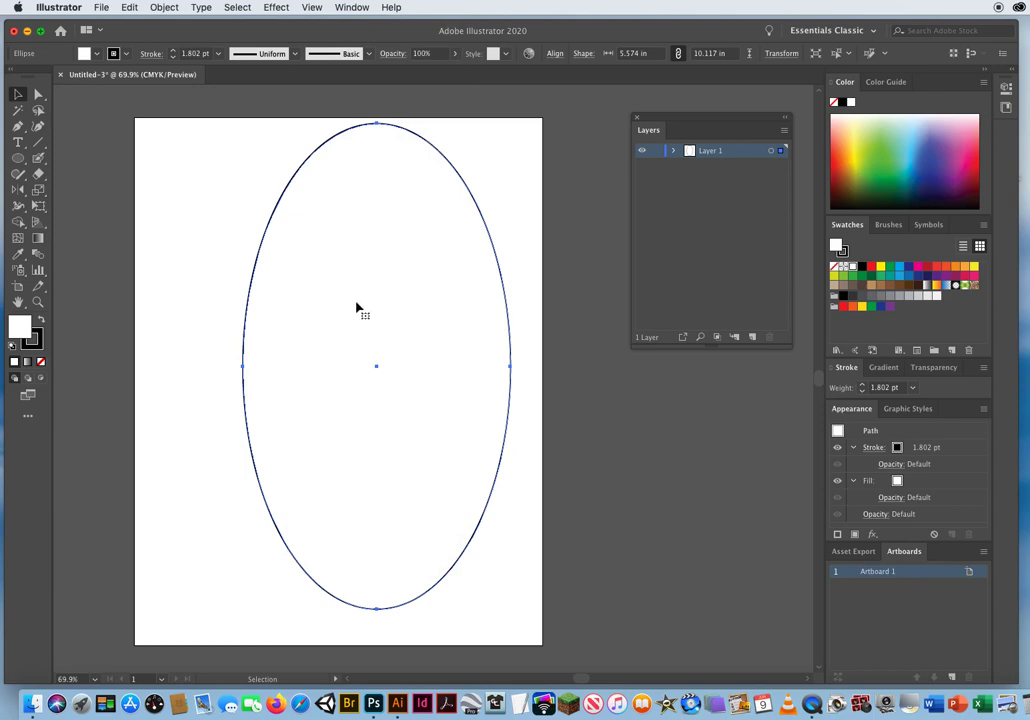
click(39, 207)
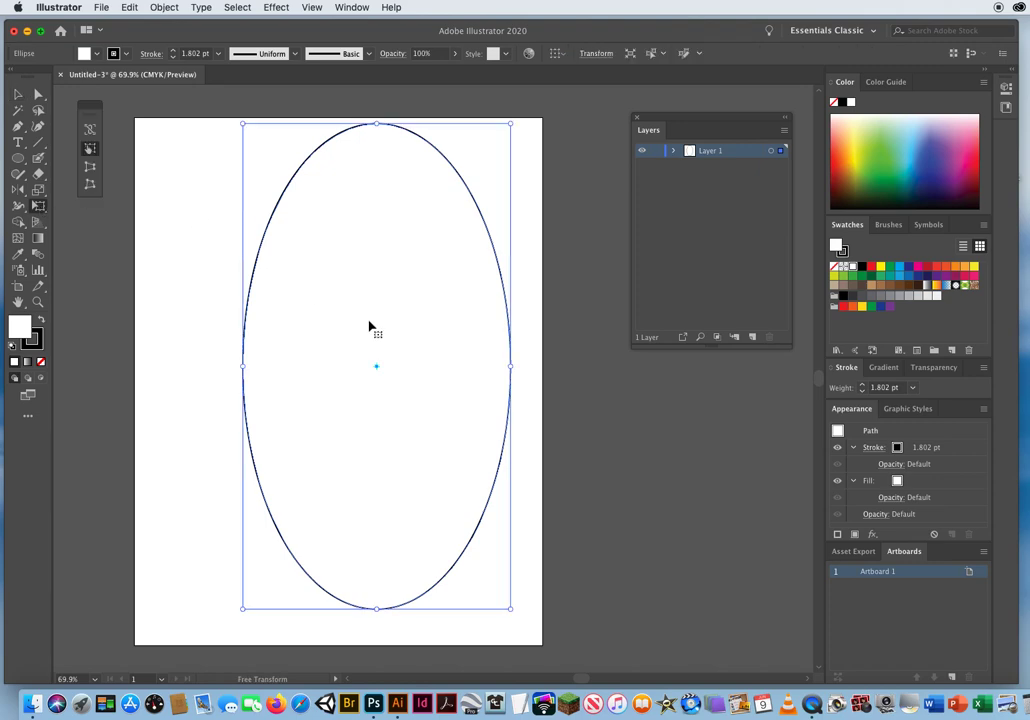
mouse_move(510, 124)
mouse_down()
mouse_move(461, 206)
mouse_move(437, 301)
mouse_move(459, 285)
mouse_up()
mouse_move(351, 609)
mouse_down()
mouse_move(347, 469)
mouse_move(345, 497)
mouse_move(387, 512)
mouse_up()
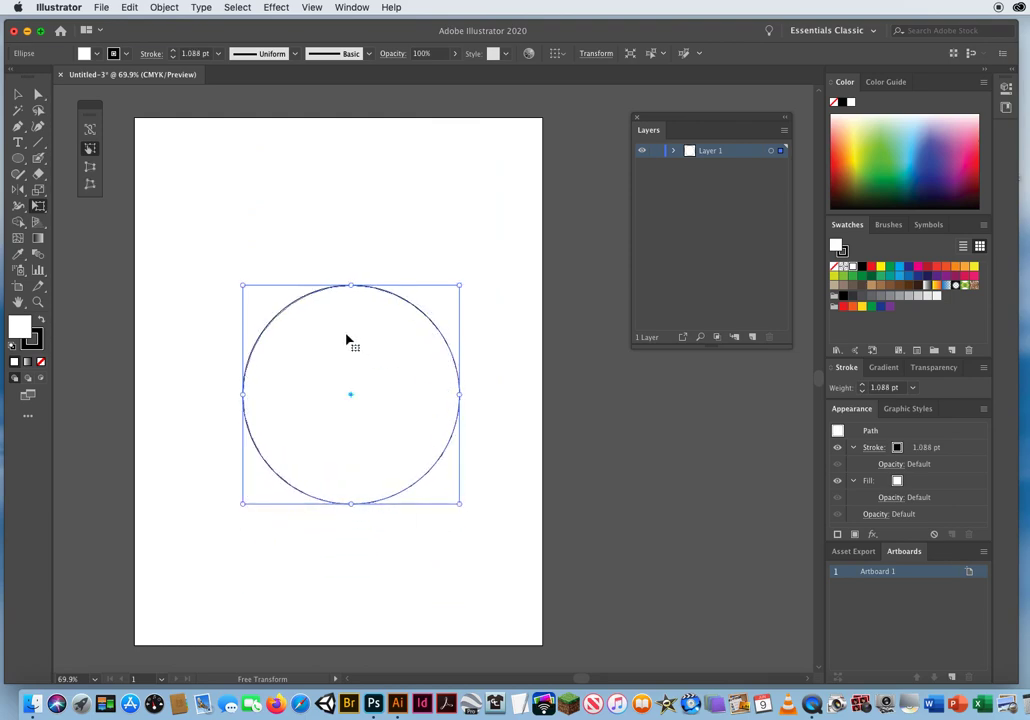
drag(354, 439, 359, 410)
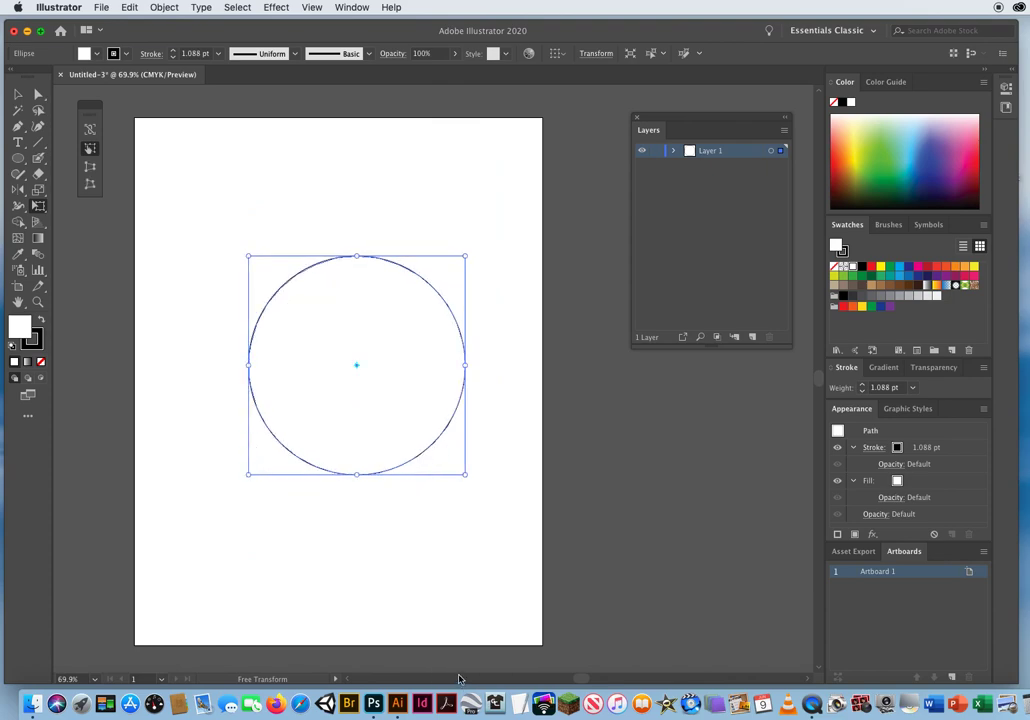
Delete the near-circle and draw a new circle about 4.86 in across outward from the artboard's middle with the Ellipse tool
click(17, 93)
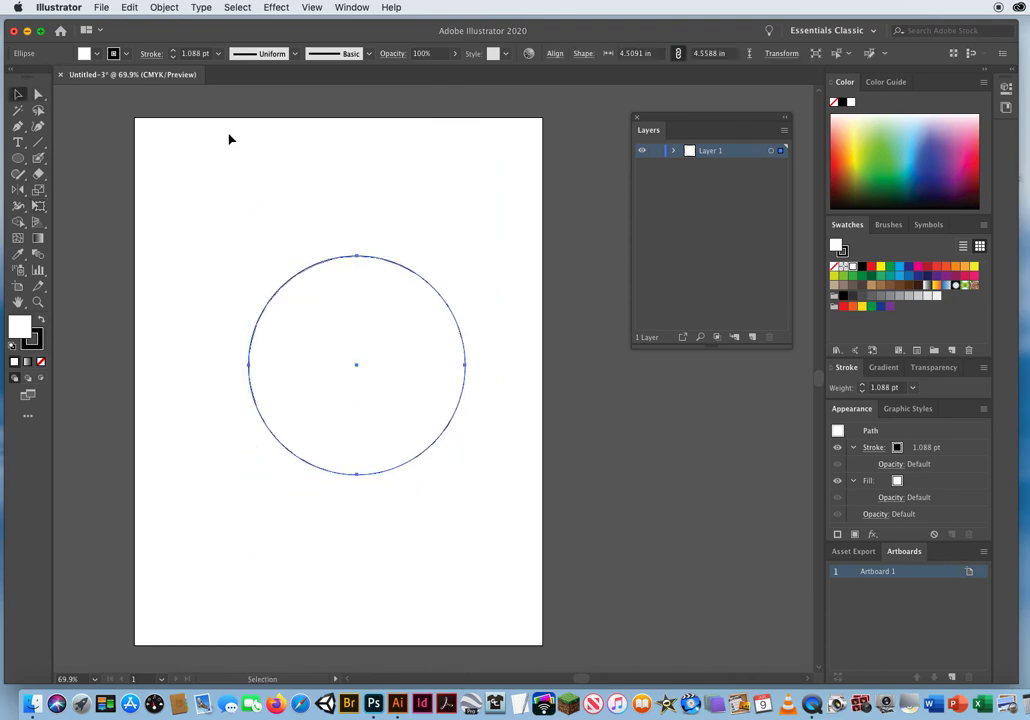
click(333, 185)
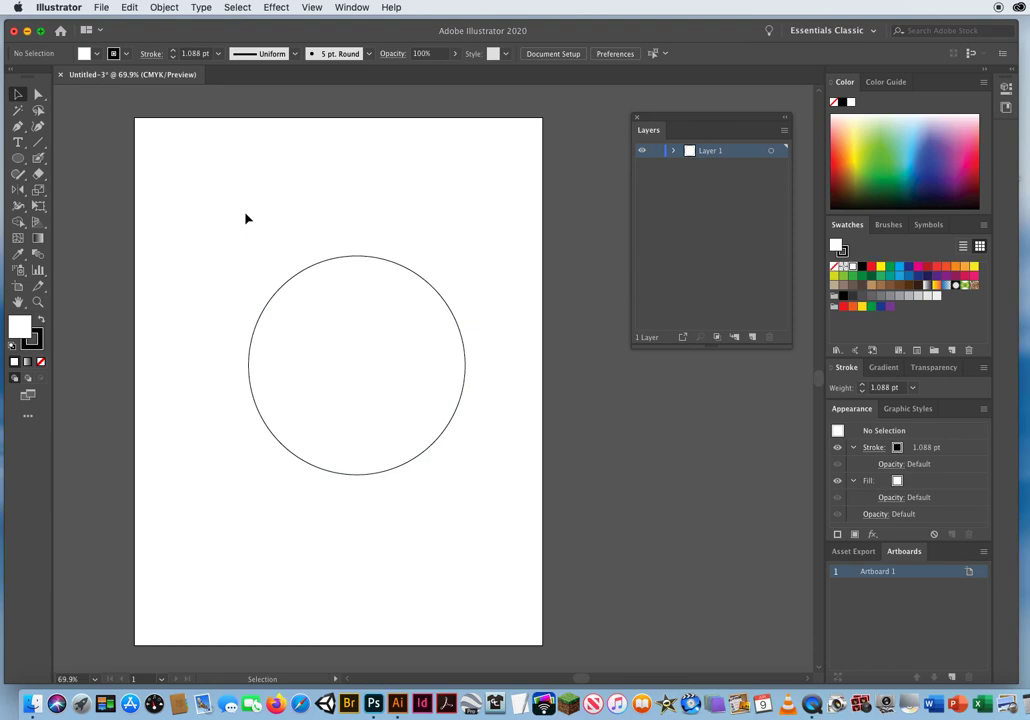
key(super+a)
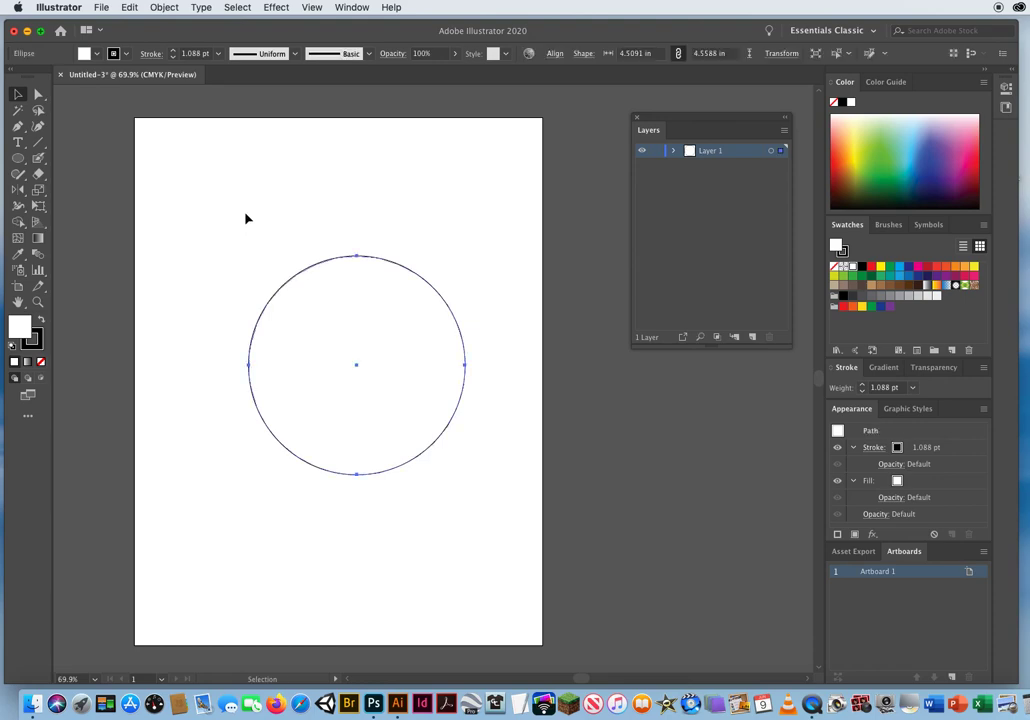
key(Delete)
click(17, 158)
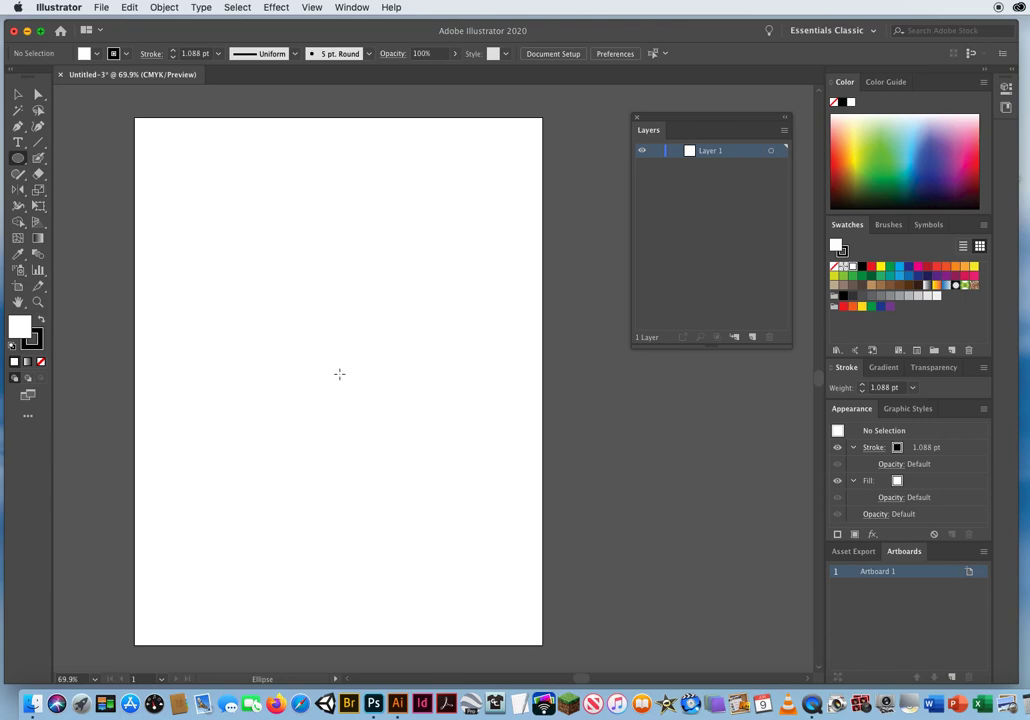
drag(343, 369, 458, 454)
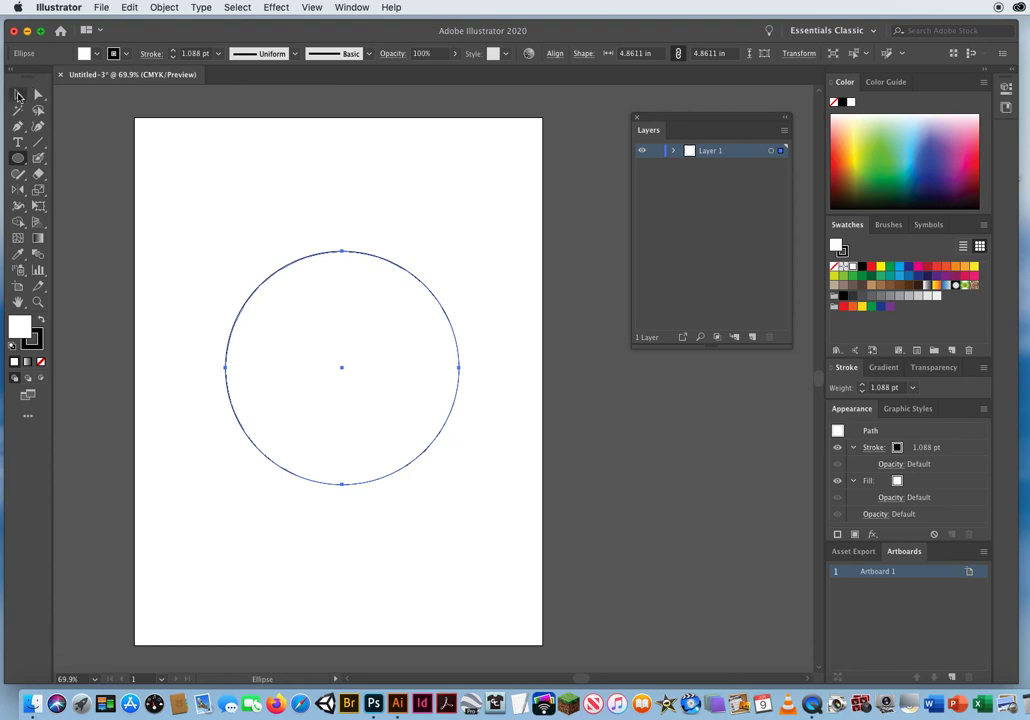
Practise selecting the circle with the Selection tool, once on its edge and once with a partial marquee, deselecting it in between
click(17, 96)
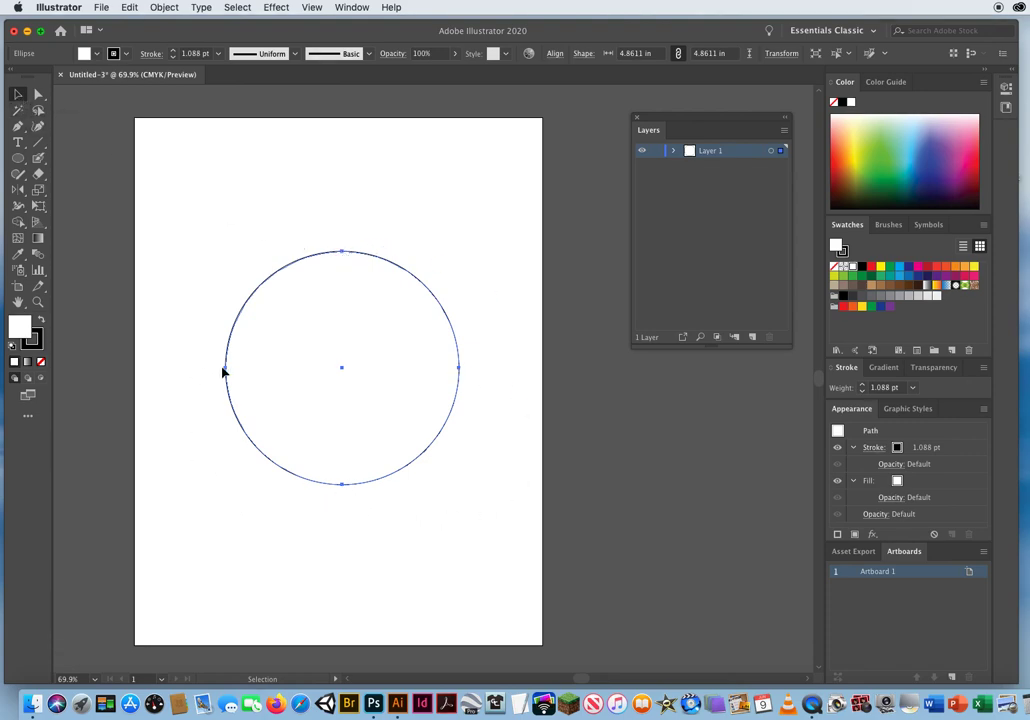
click(239, 170)
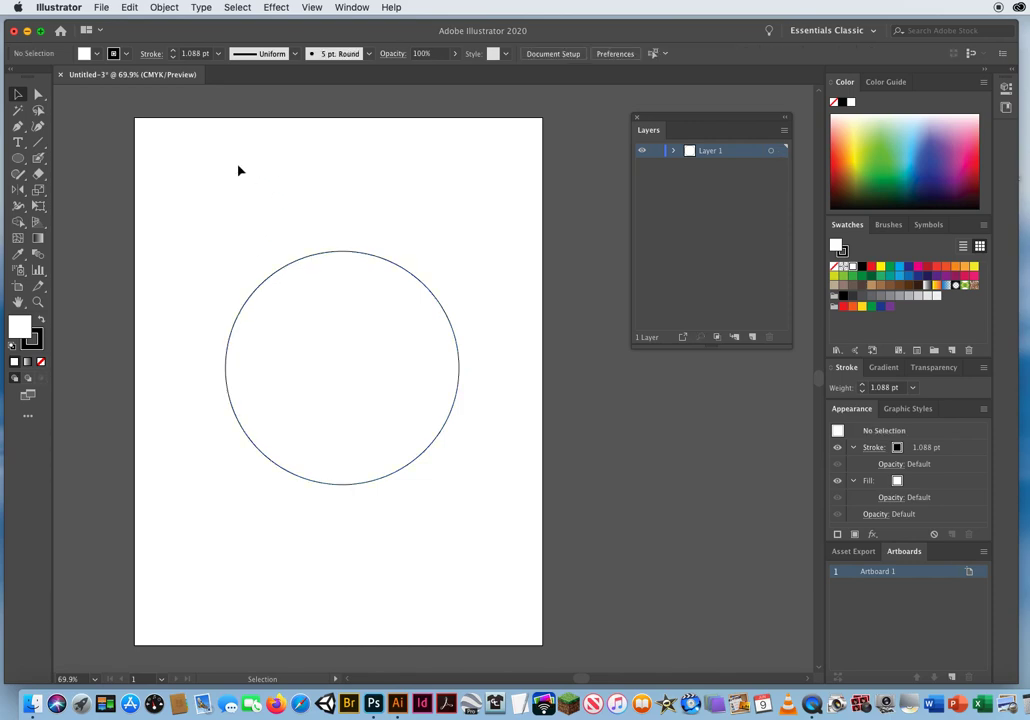
click(394, 267)
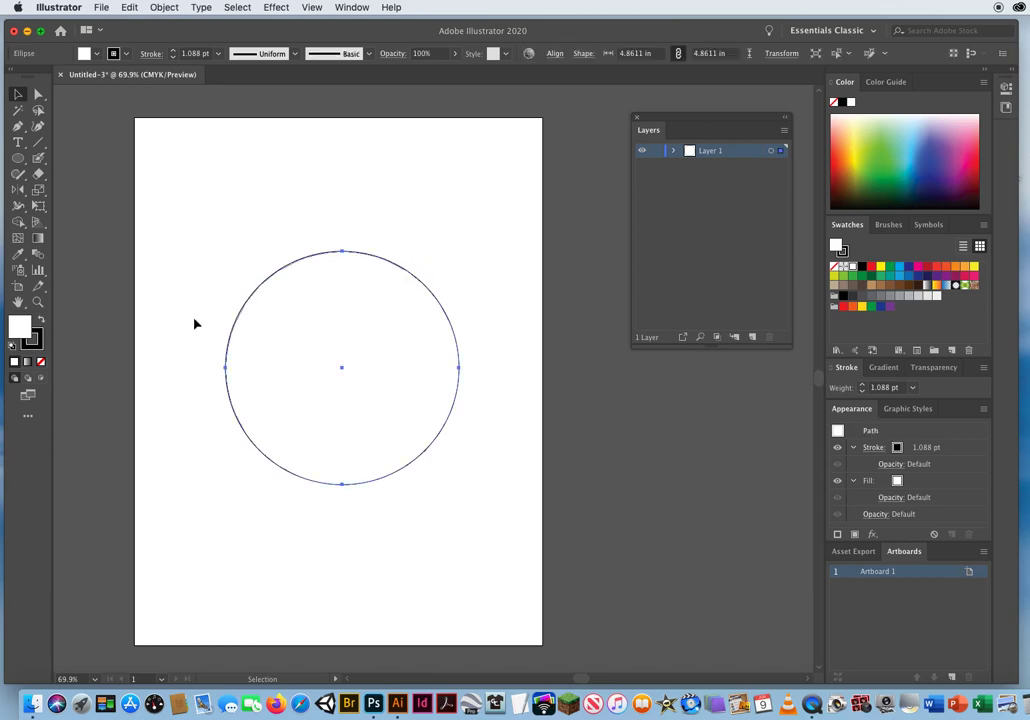
click(437, 181)
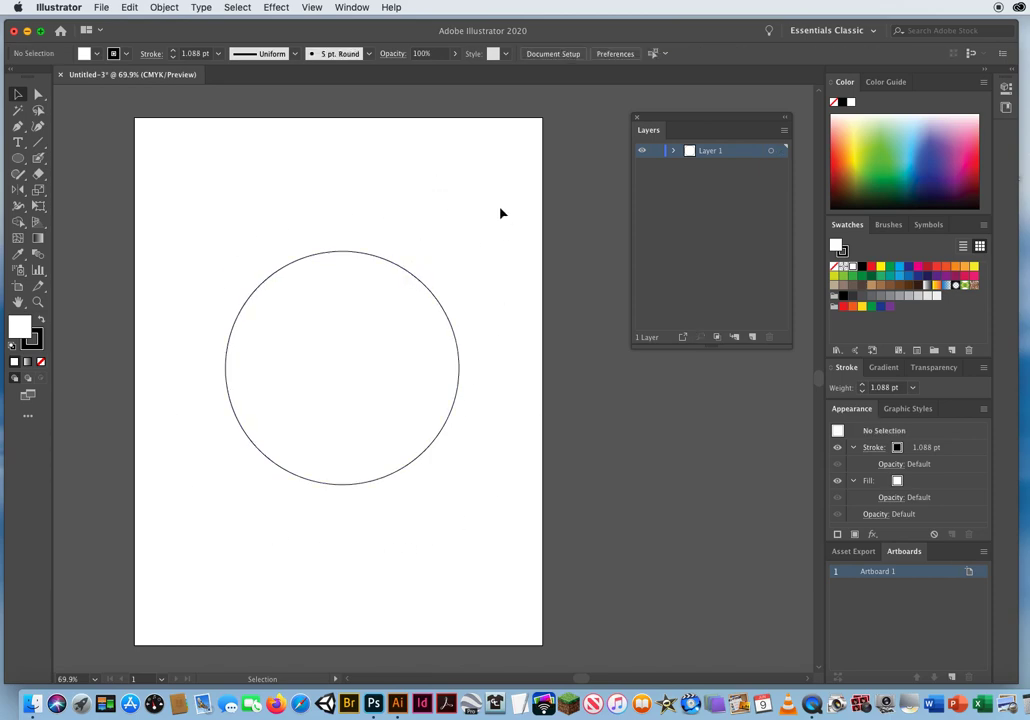
drag(470, 216, 380, 286)
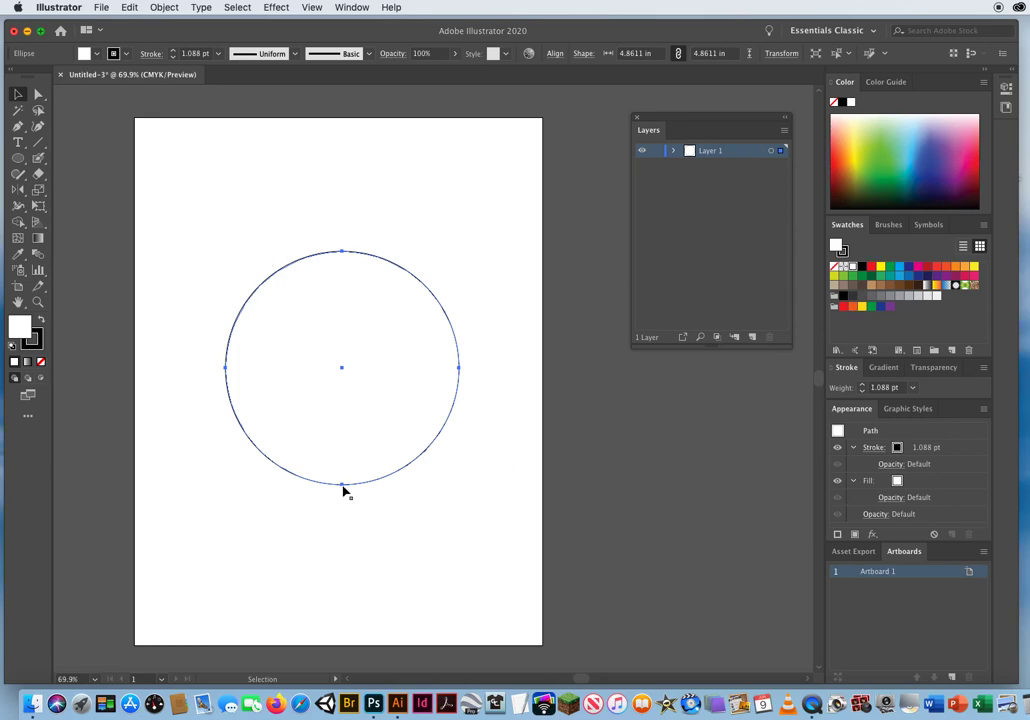
Move the whole circle to the artboard's lower part and back up to slightly above the middle, and deselect it
drag(342, 493, 342, 624)
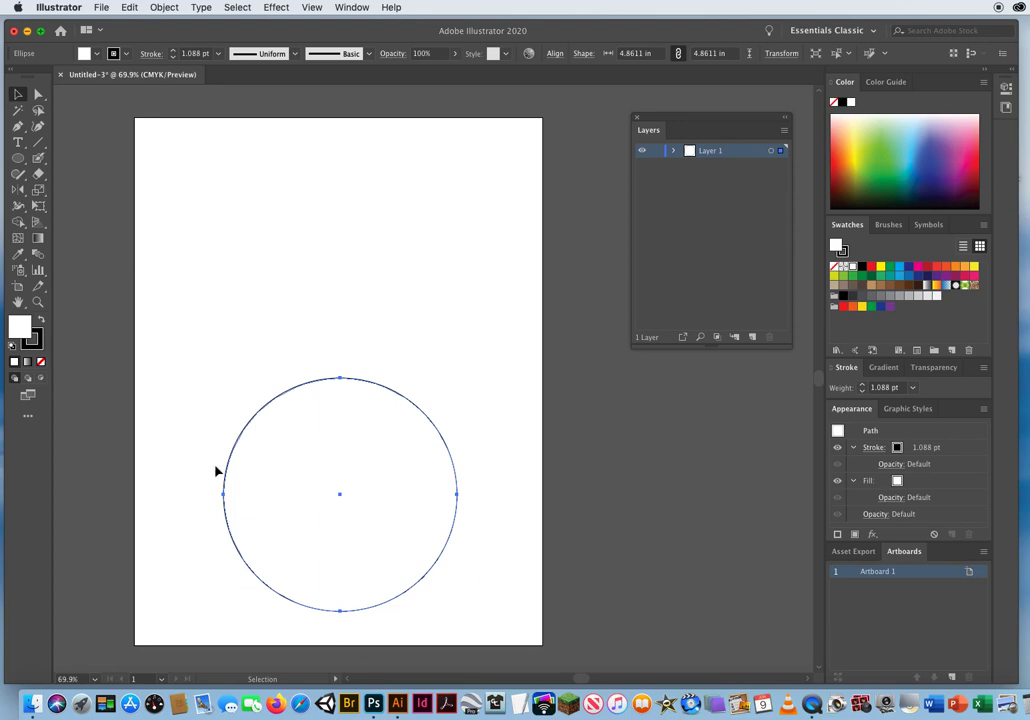
drag(341, 613, 344, 464)
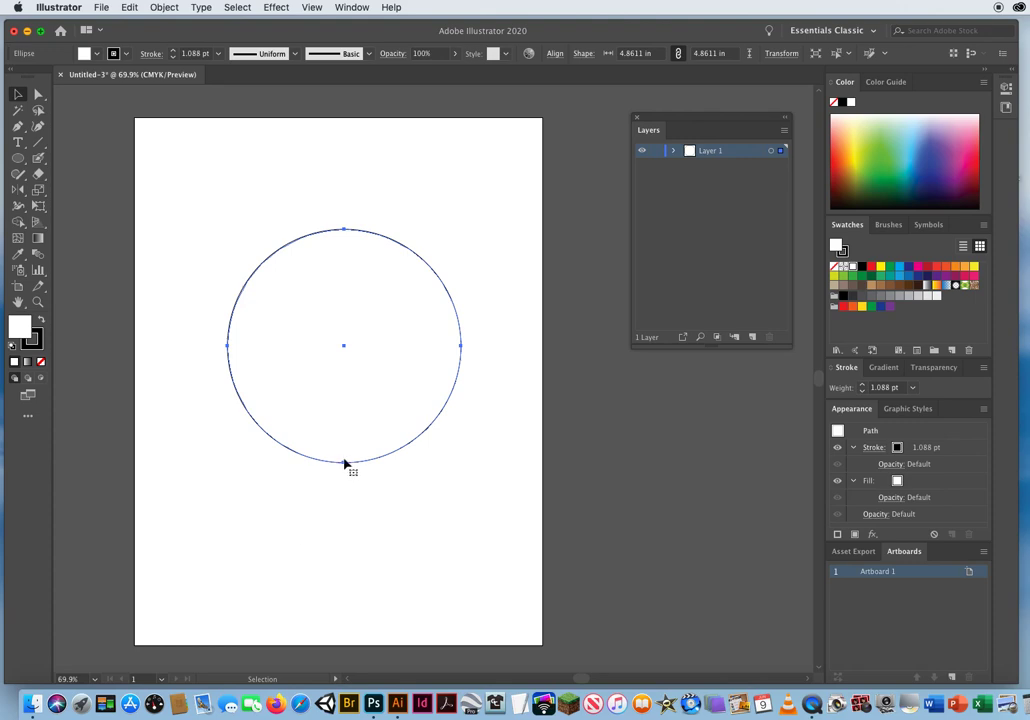
click(222, 212)
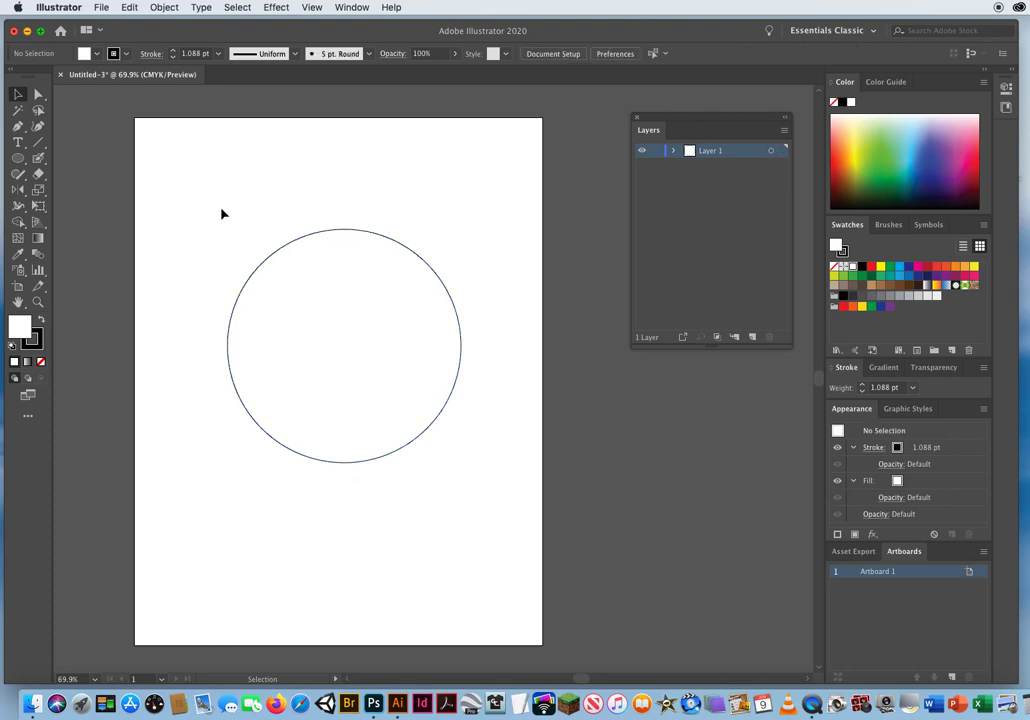
Marquee-select the circle's upper-right segment with the Direct Selection tool, and select the circle's bottom anchor point
click(38, 96)
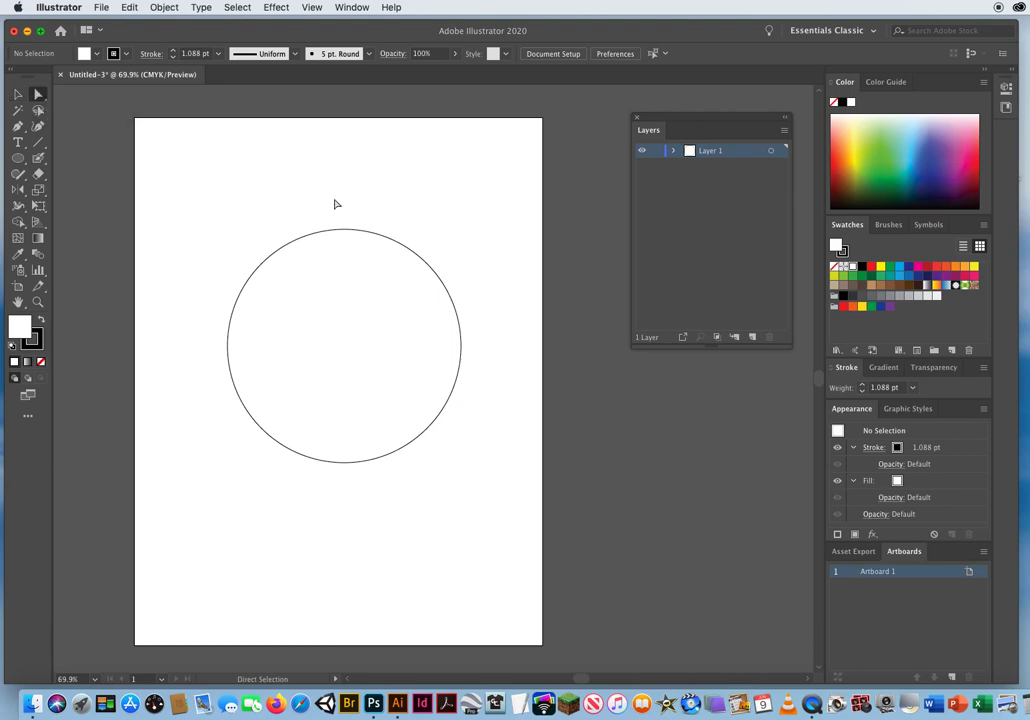
drag(485, 198, 406, 290)
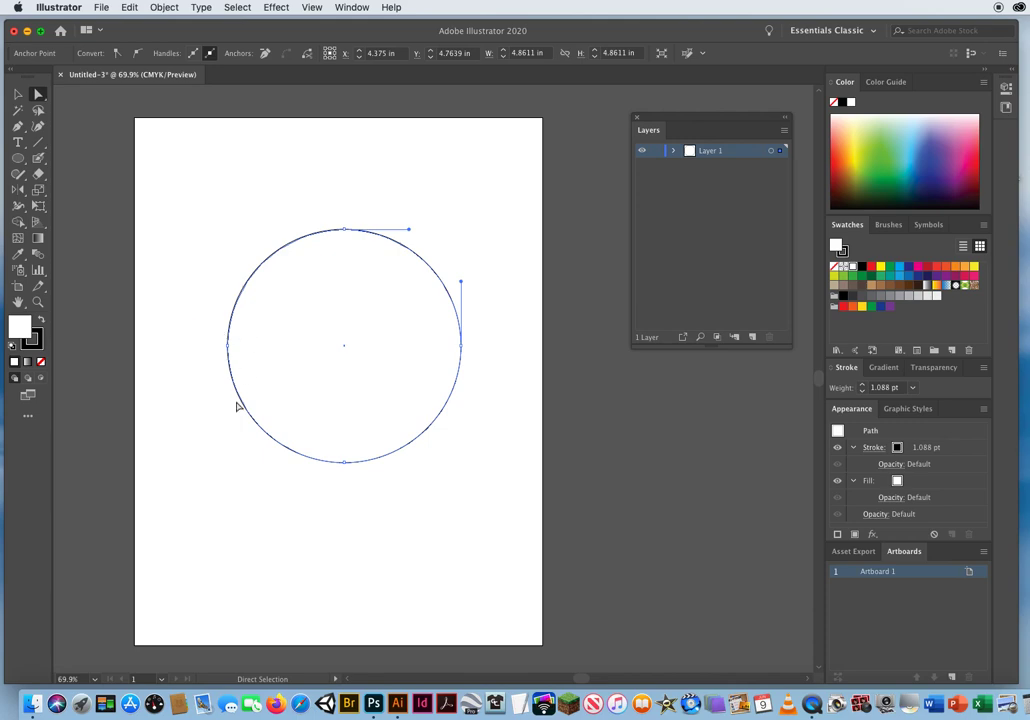
click(345, 465)
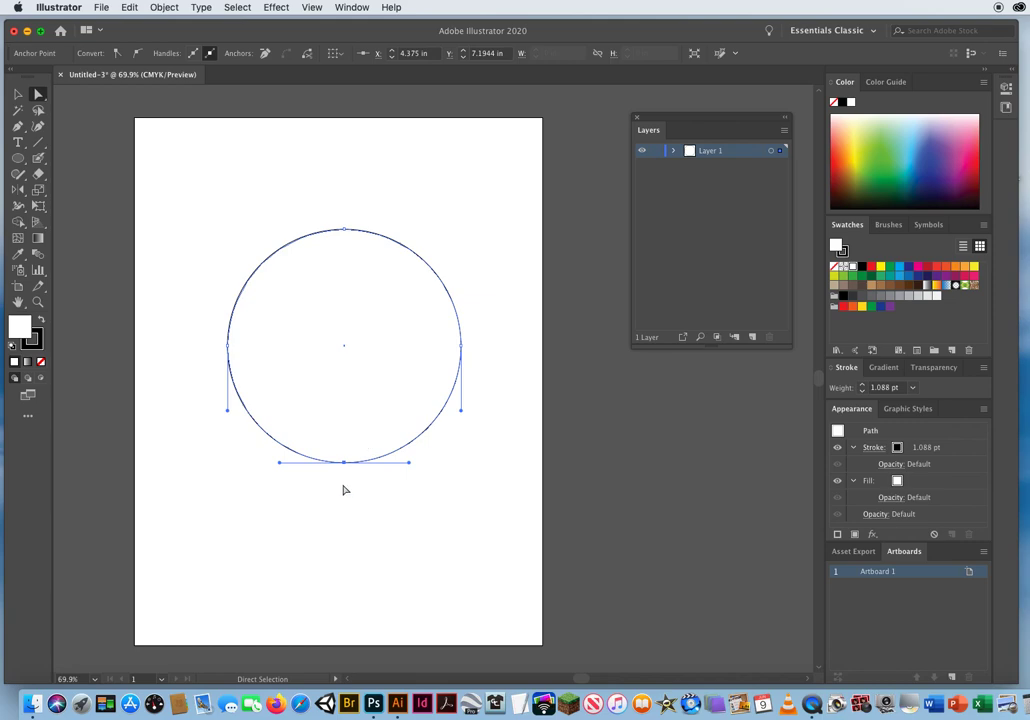
Pull the circle's bottom anchor point down near the artboard's lower edge and return it to about its original place
drag(344, 464, 341, 599)
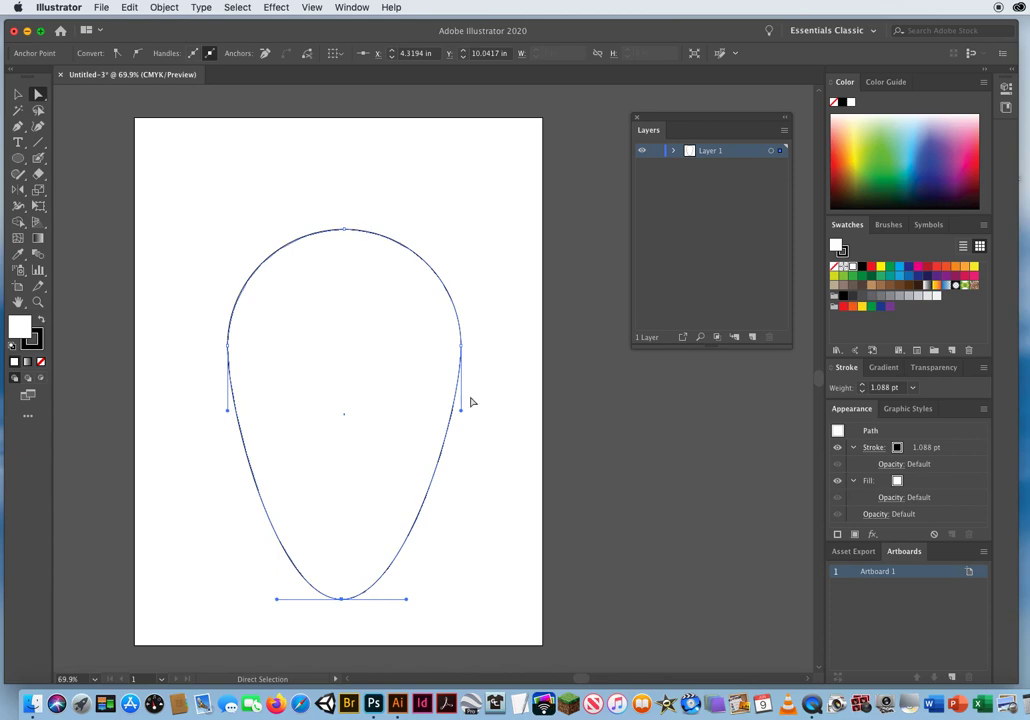
drag(342, 600, 345, 459)
Bend the circle's upper-right and lower-left segments inward by moving their direction handles into the shape with the Direct Selection tool
drag(431, 233, 413, 266)
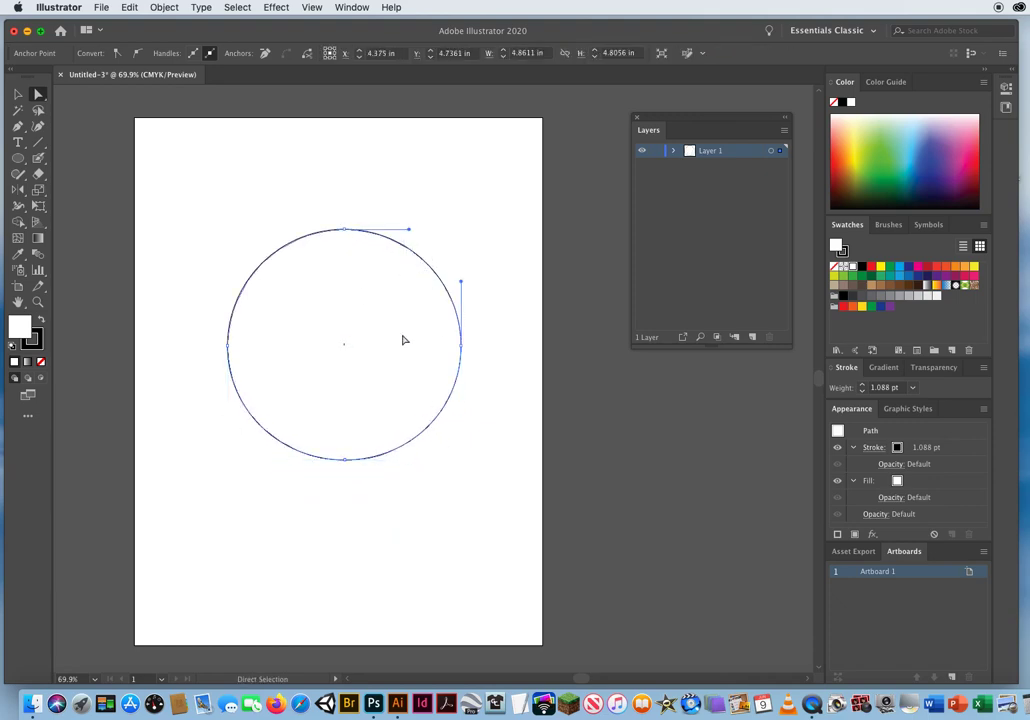
drag(410, 233, 301, 364)
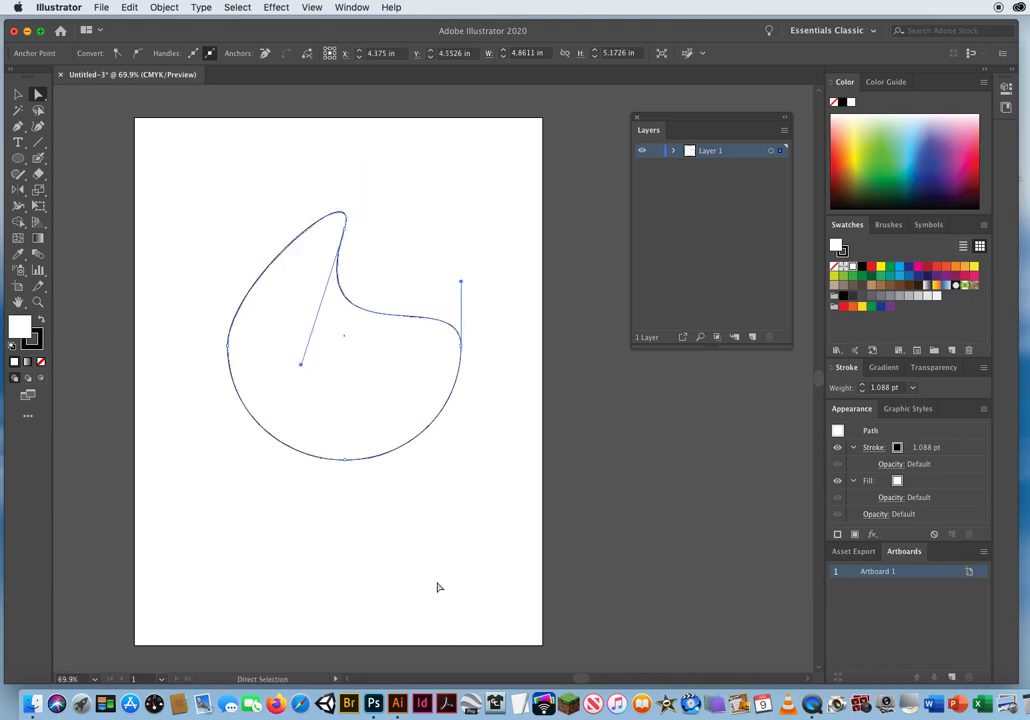
click(266, 440)
drag(280, 461, 420, 326)
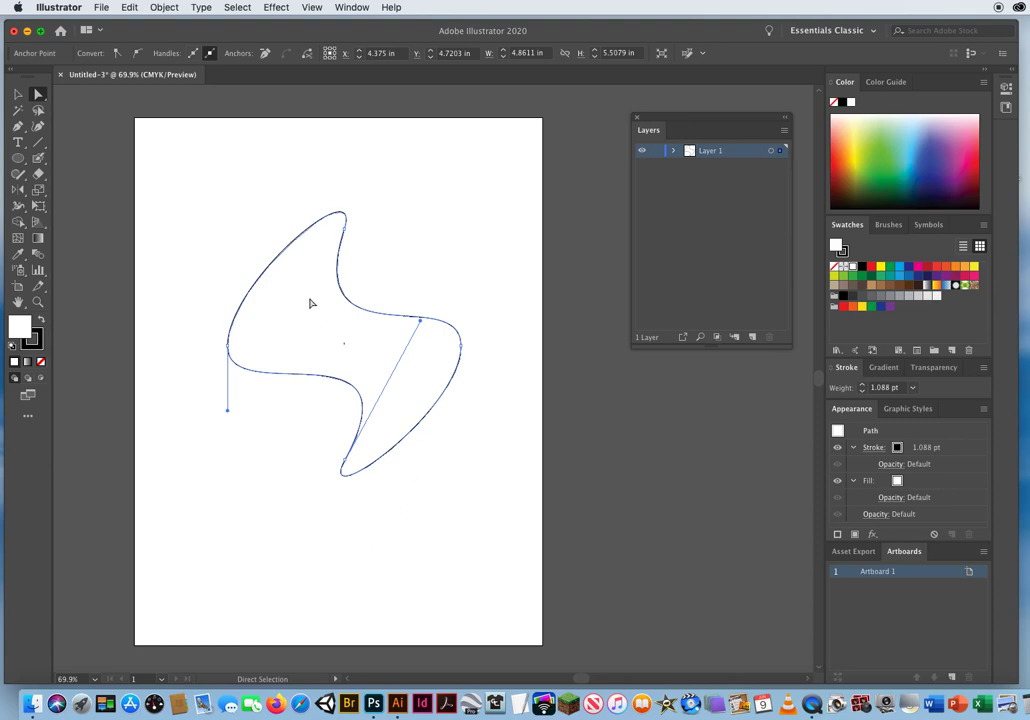
Move the shape's top anchor point past the artboard's upper-left edge, and undo that move
click(344, 229)
drag(344, 232, 113, 147)
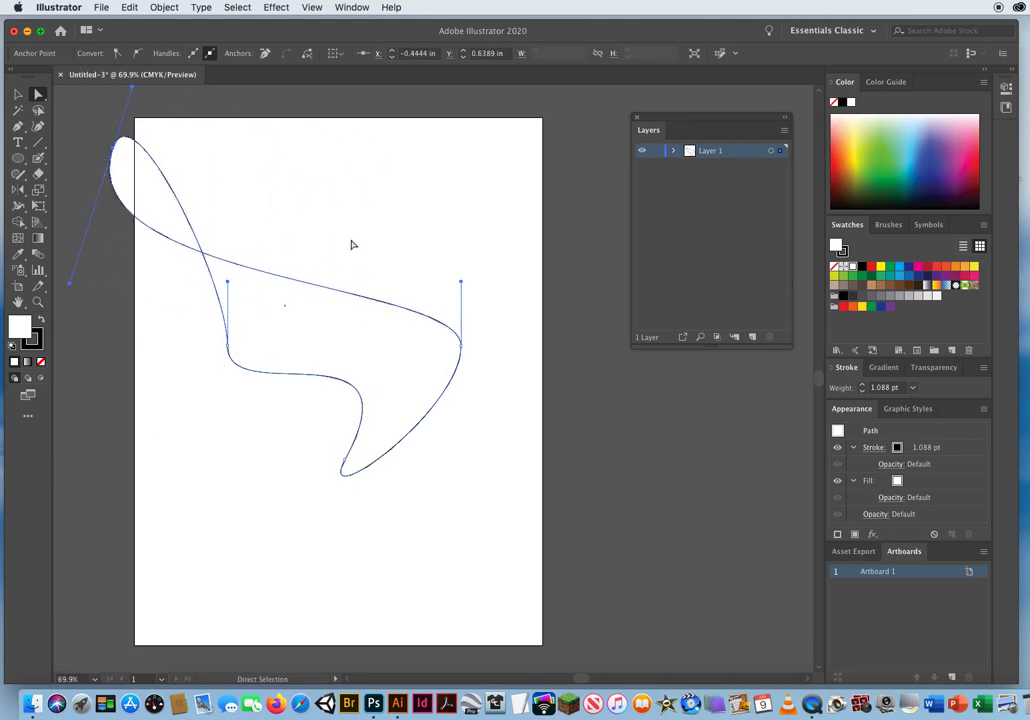
click(128, 8)
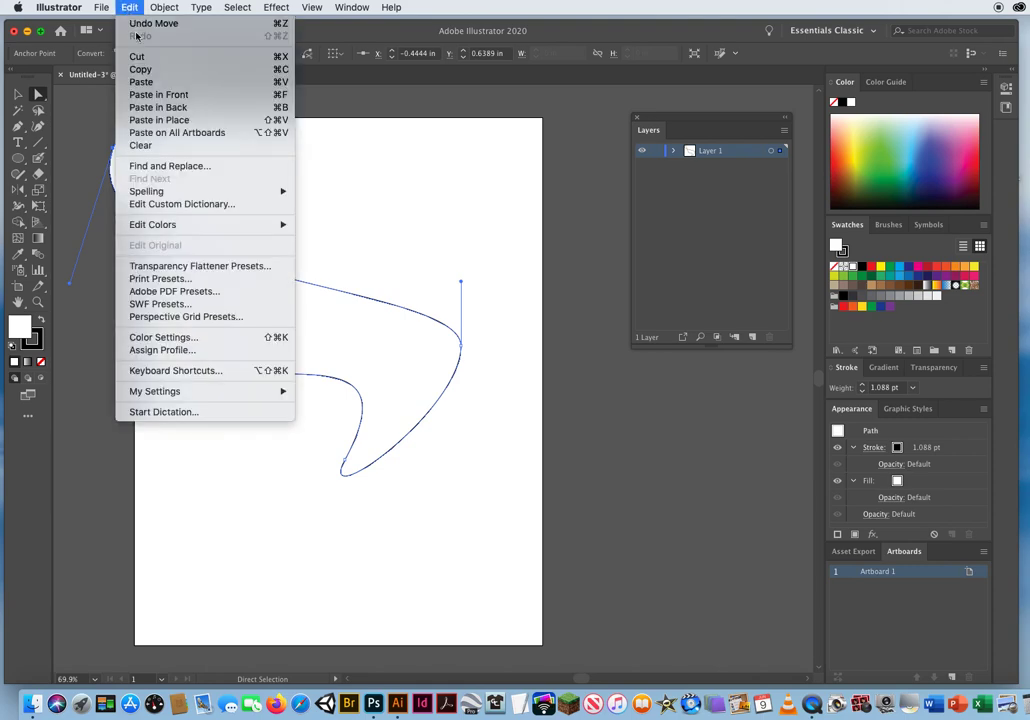
key(super+z)
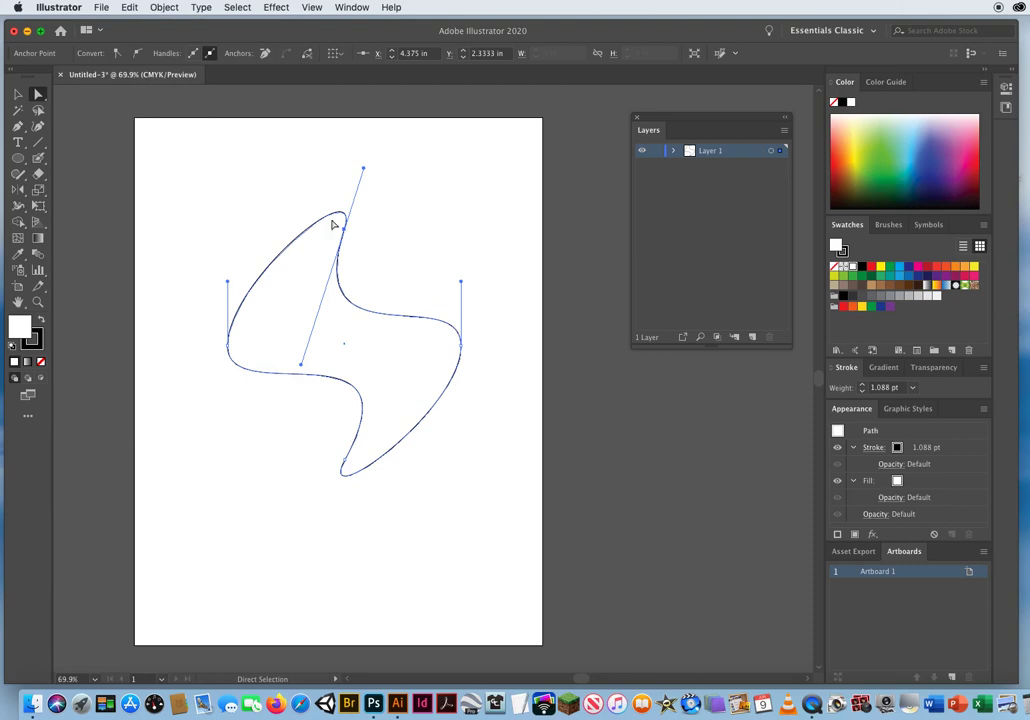
Move the whole reshaped path slightly down and to the right with the Selection tool, and deselect it
click(18, 94)
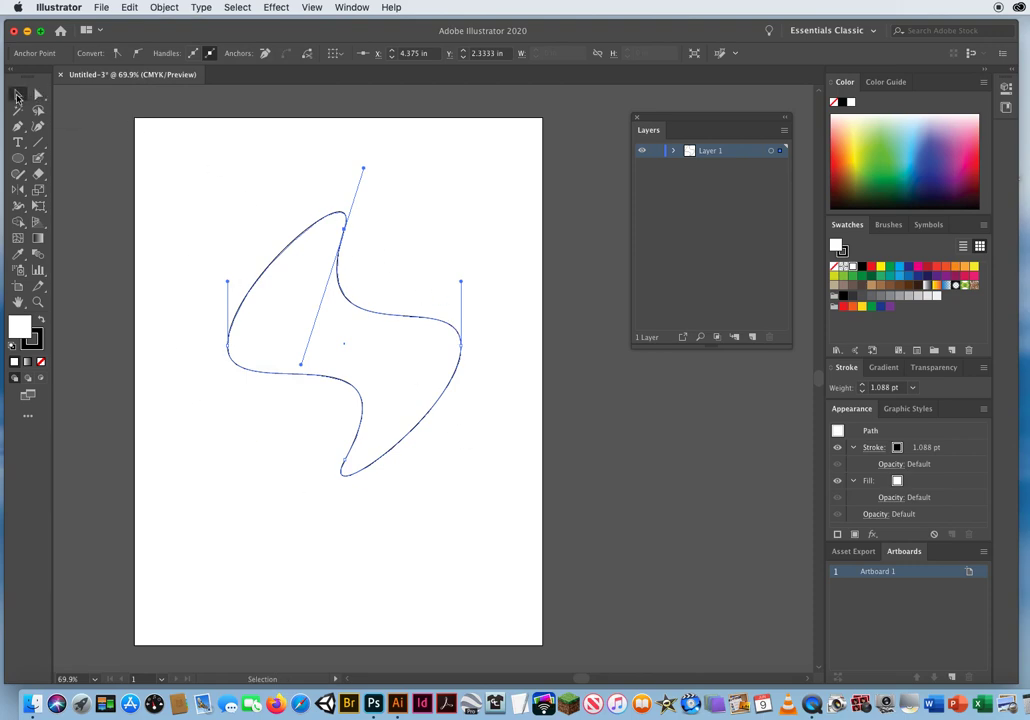
click(358, 312)
drag(390, 365, 400, 390)
click(391, 271)
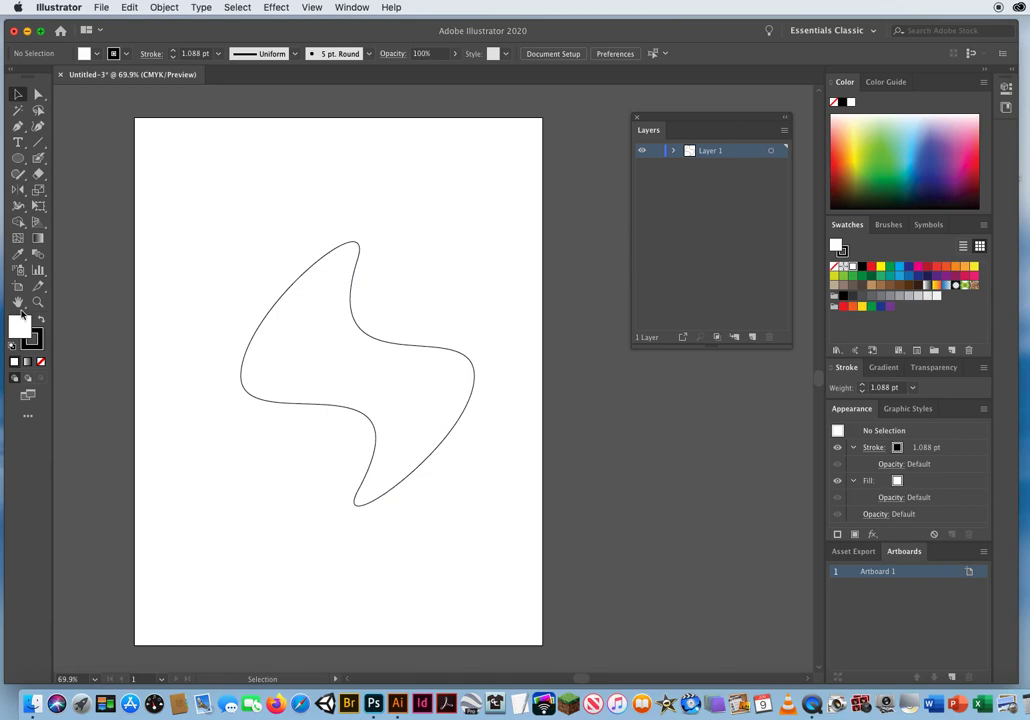
Move the floating Layers panel closer to the artboard, and fill the marquee-selected shape with yellow
drag(239, 201, 349, 343)
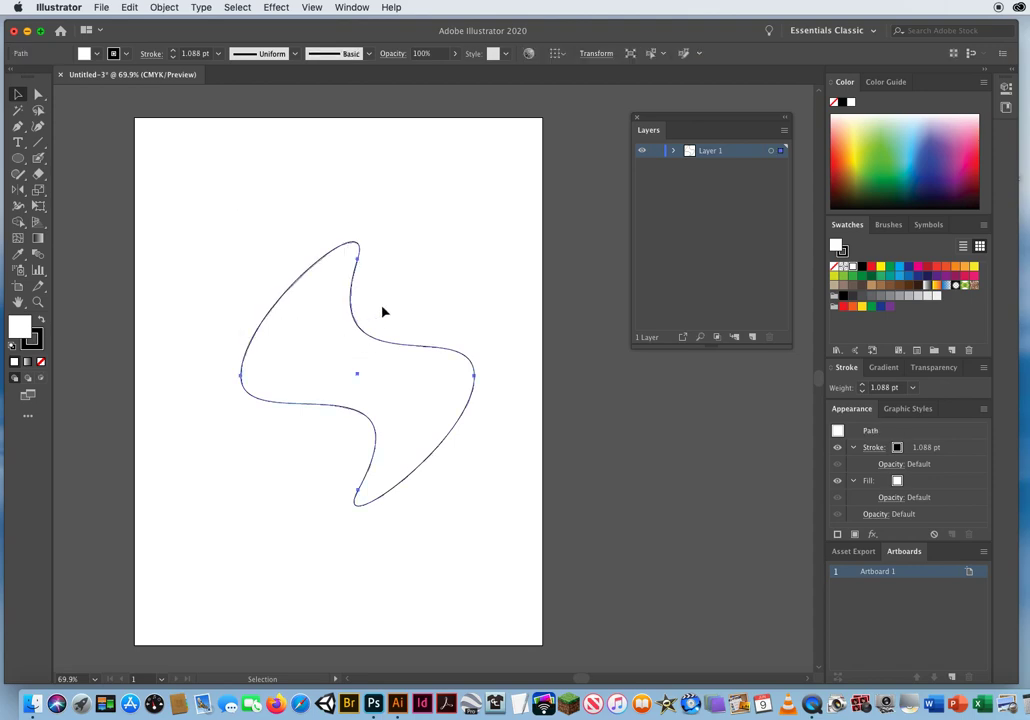
drag(660, 117, 618, 121)
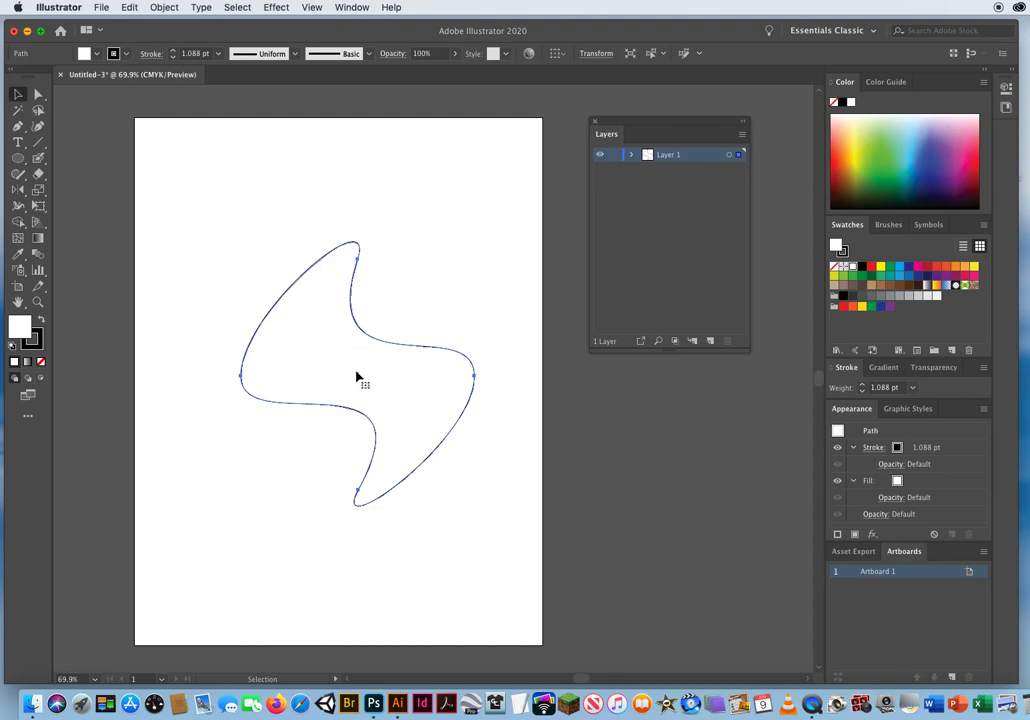
drag(416, 203, 245, 393)
click(881, 268)
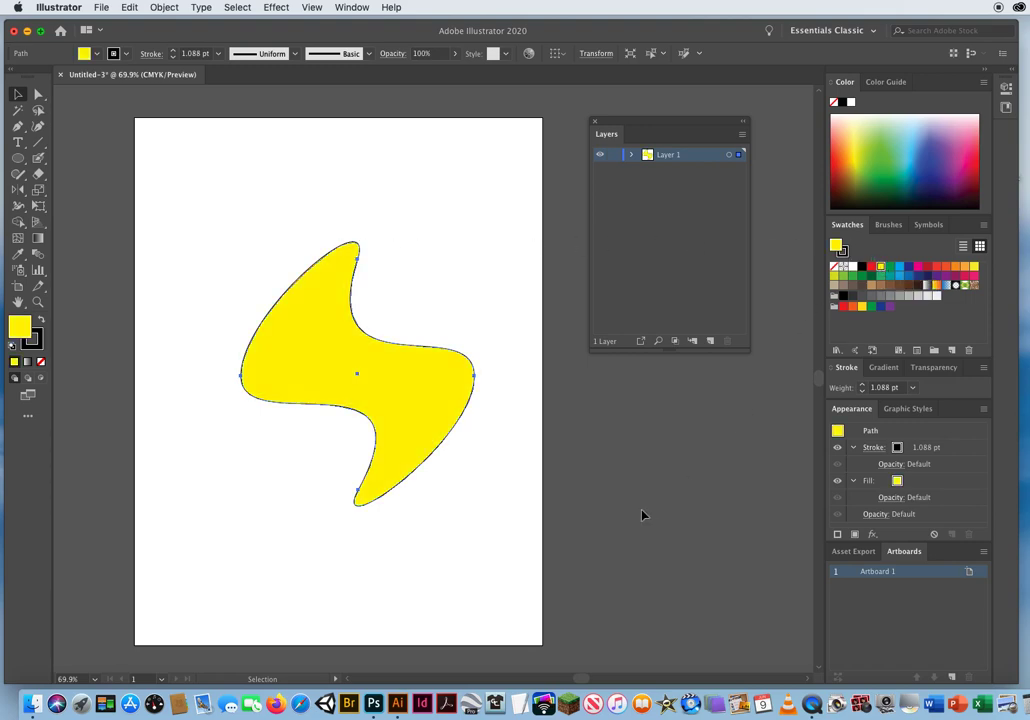
Give the shape a red stroke and increase its weight to 14 pt
click(38, 345)
click(871, 267)
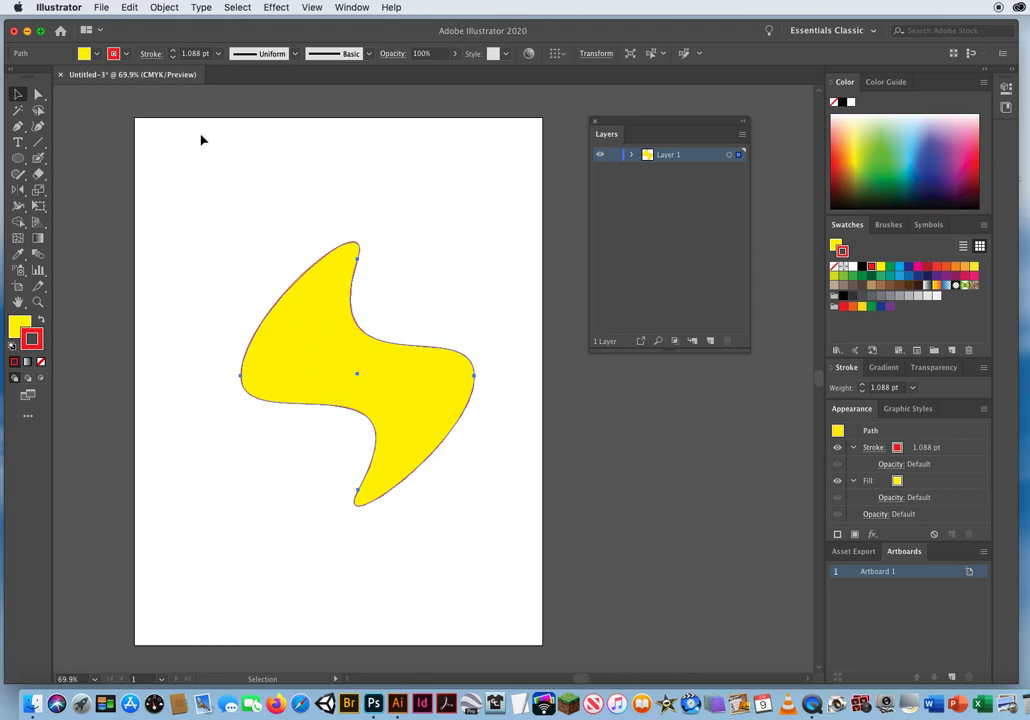
click(150, 54)
click(158, 48)
click(173, 52)
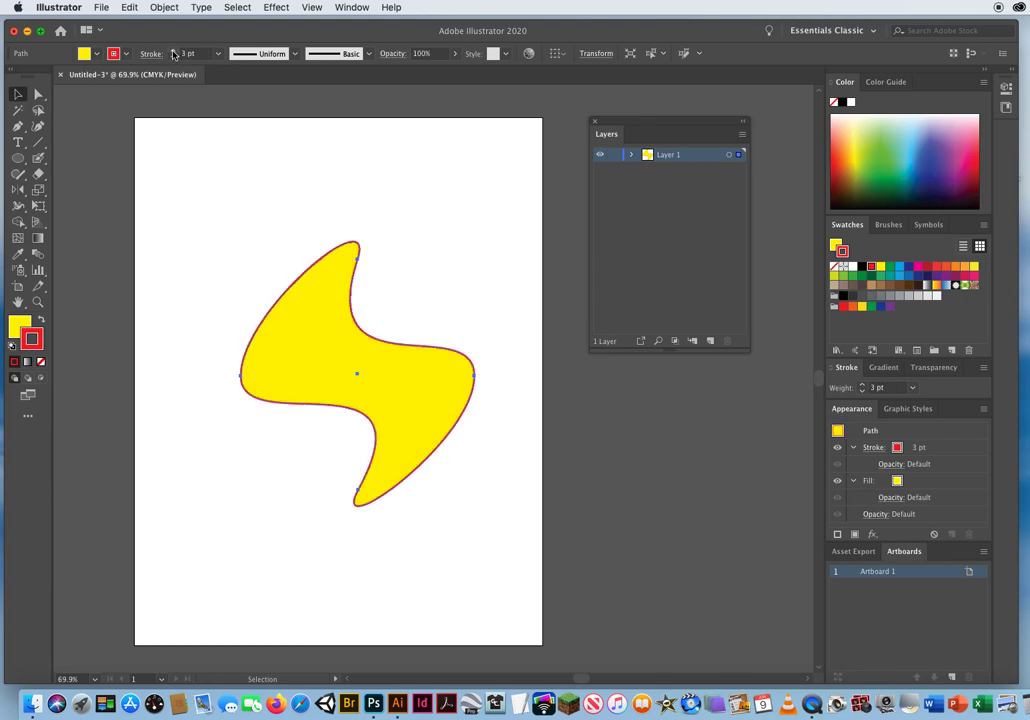
click(173, 53)
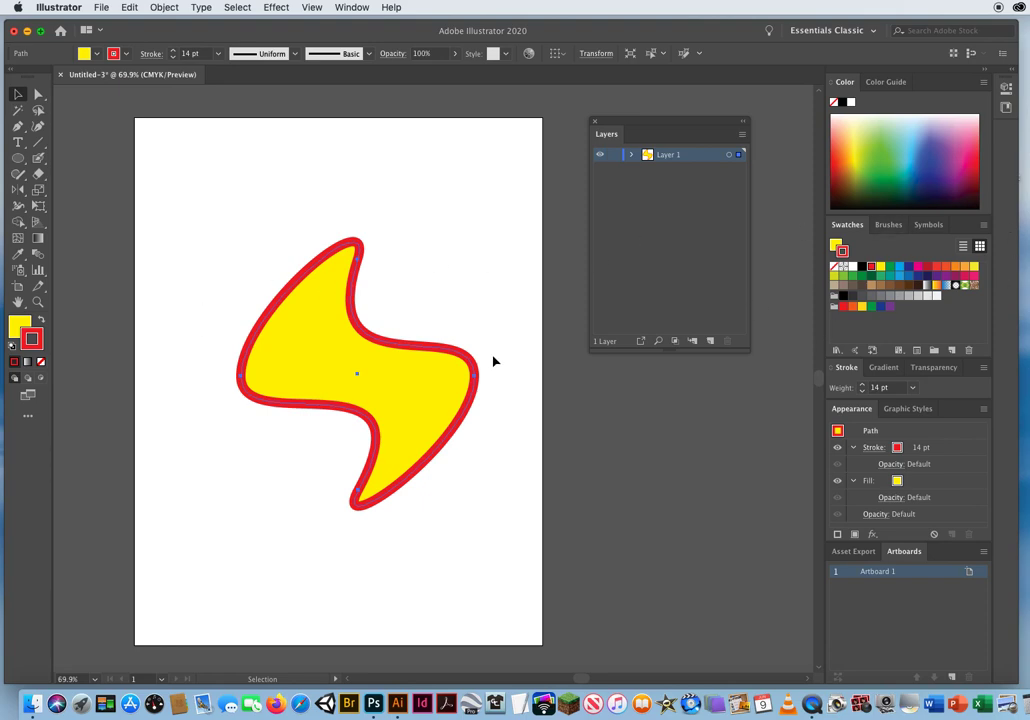
Try light blue, orange, light green and the Orange, Yellow gradient as the shape's fill, ending with the brown swirl pattern
click(20, 325)
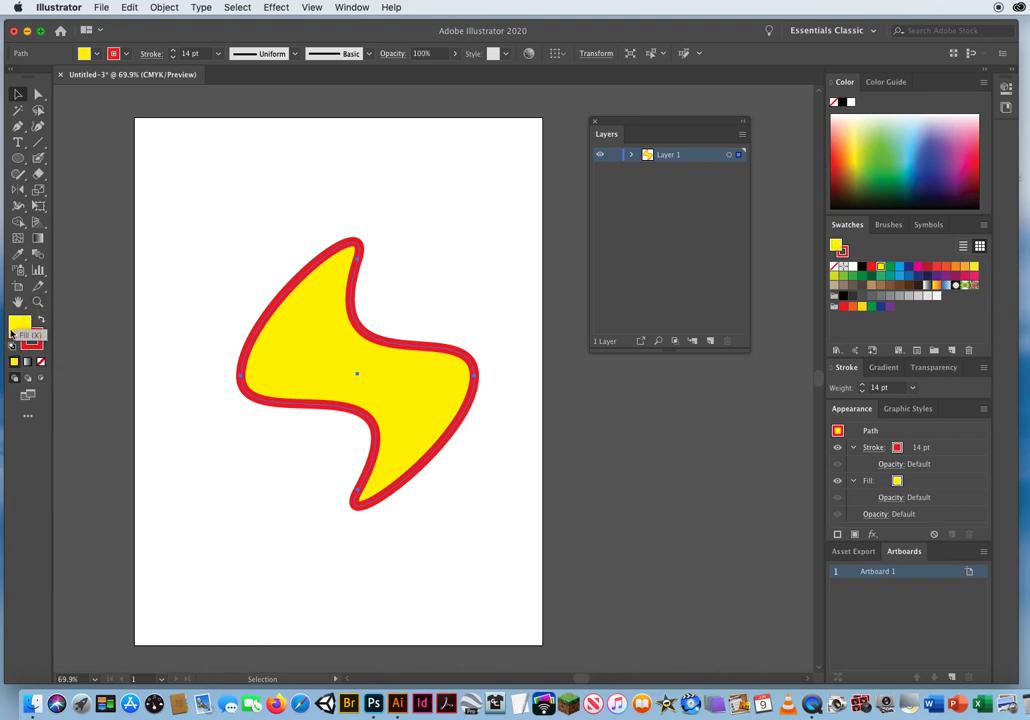
click(899, 266)
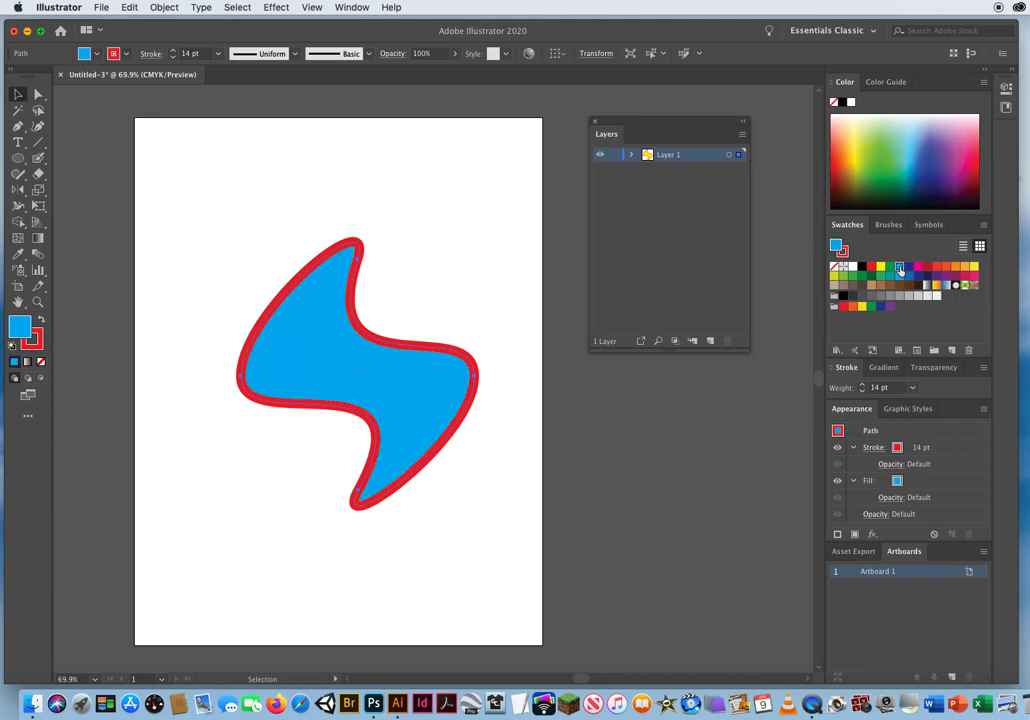
click(965, 266)
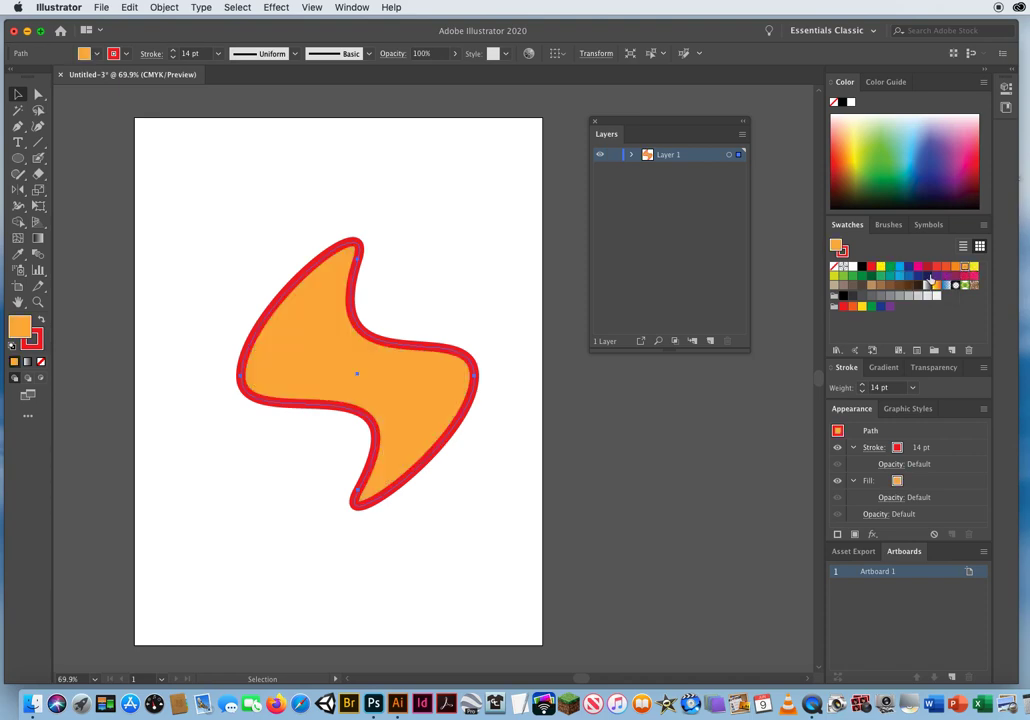
click(872, 286)
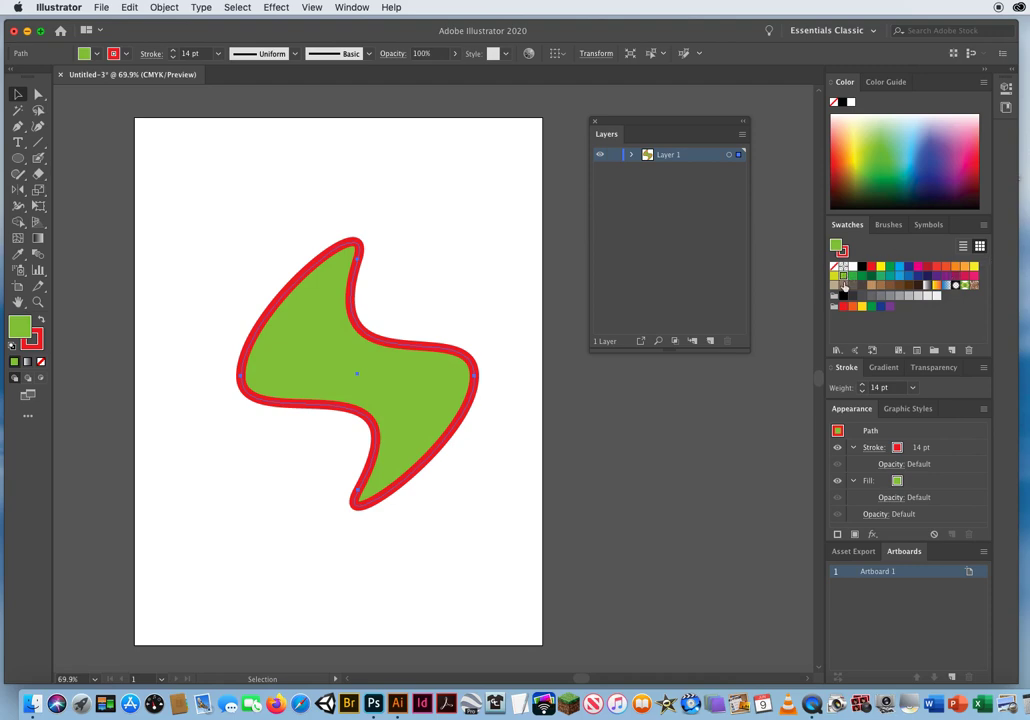
double_click(936, 285)
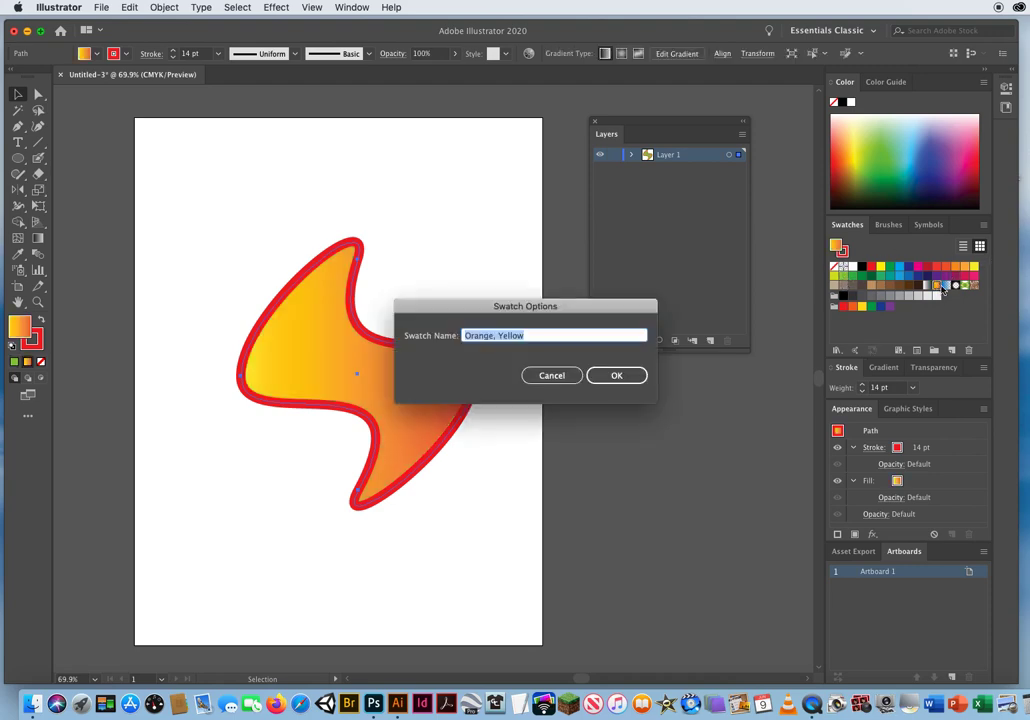
click(553, 378)
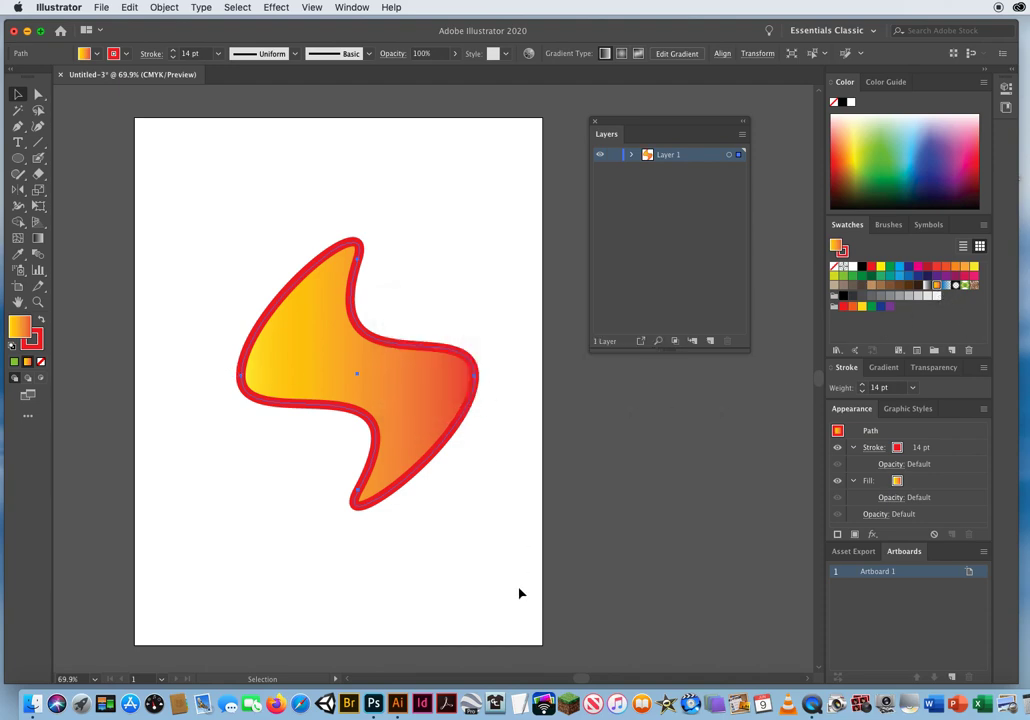
key(super+z)
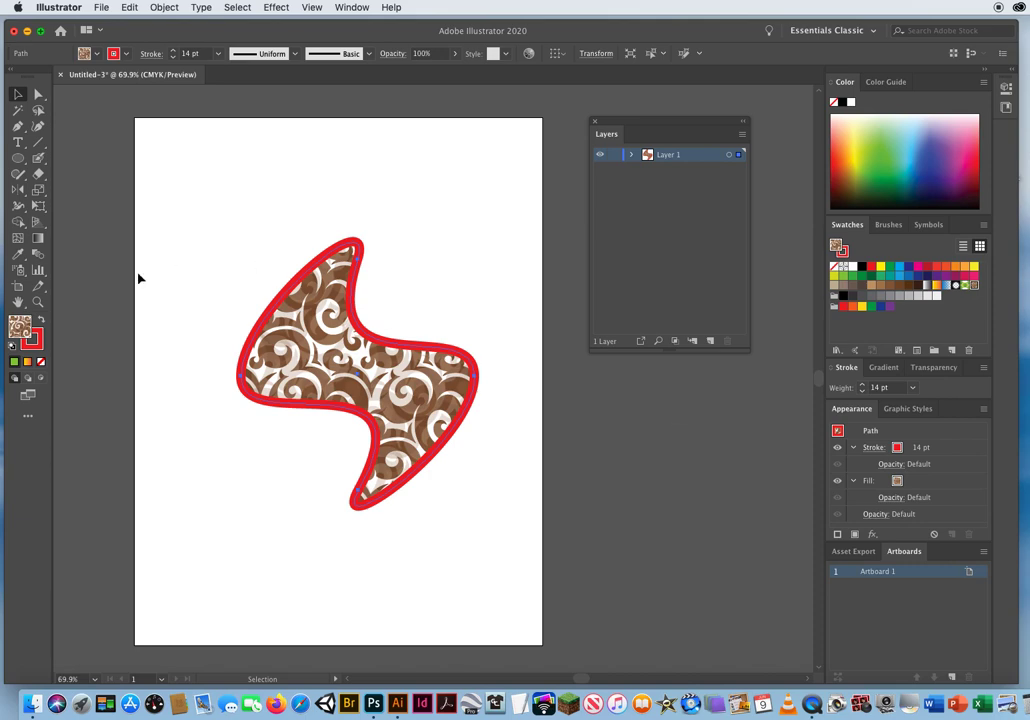
Try black and the orange-yellow gradient as the shape's stroke, ending with the green and orange pattern swatch
click(36, 347)
click(862, 267)
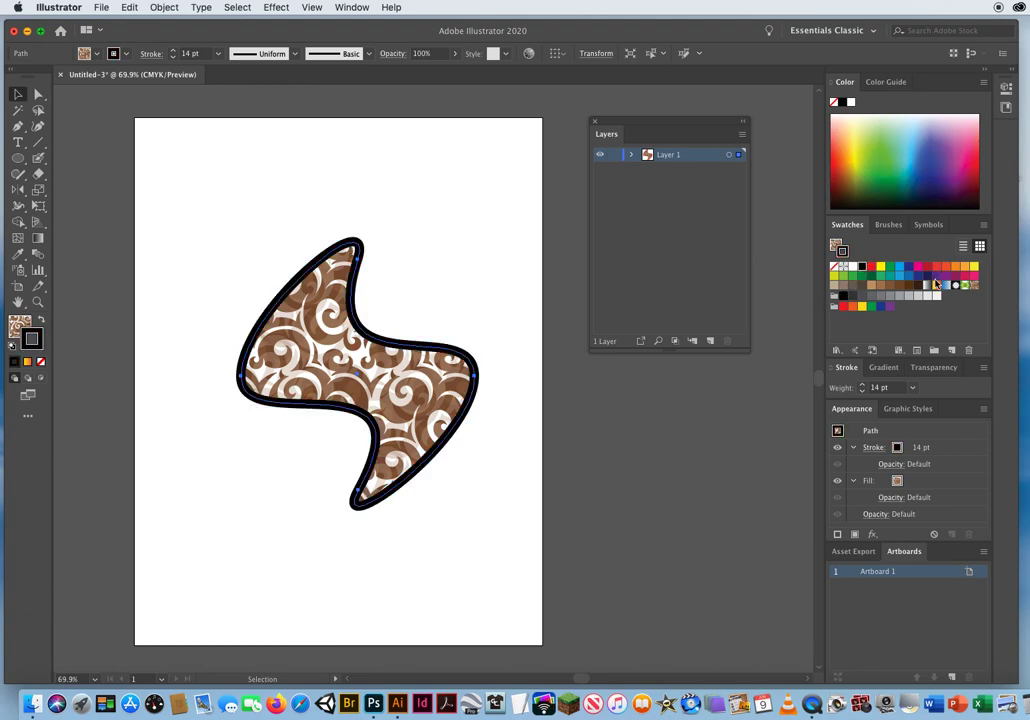
click(936, 287)
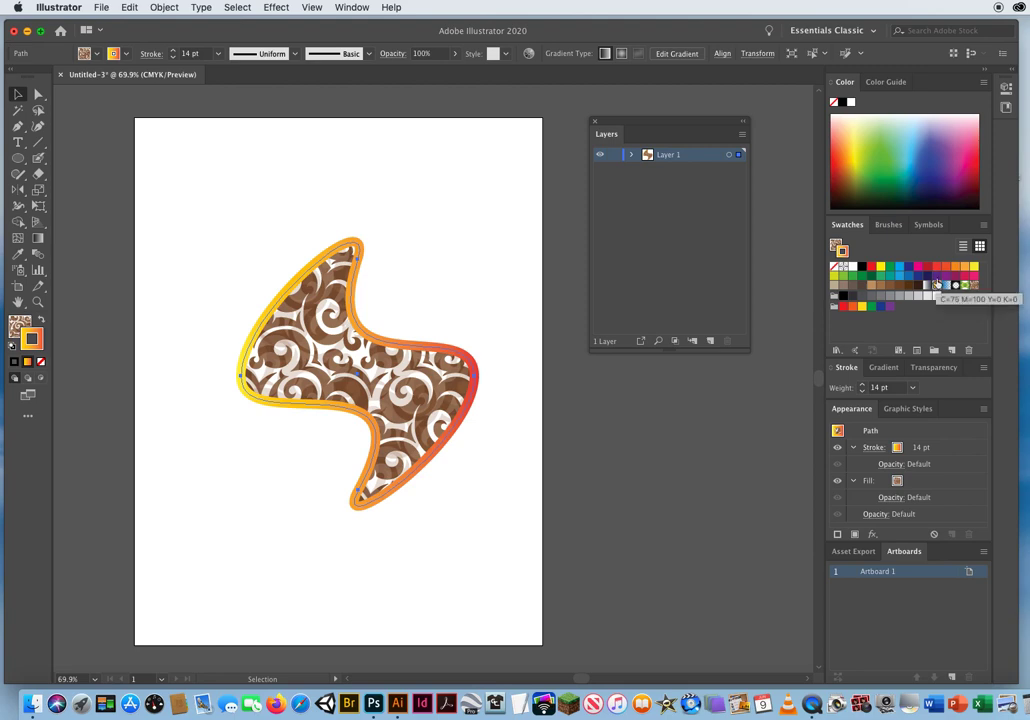
click(965, 287)
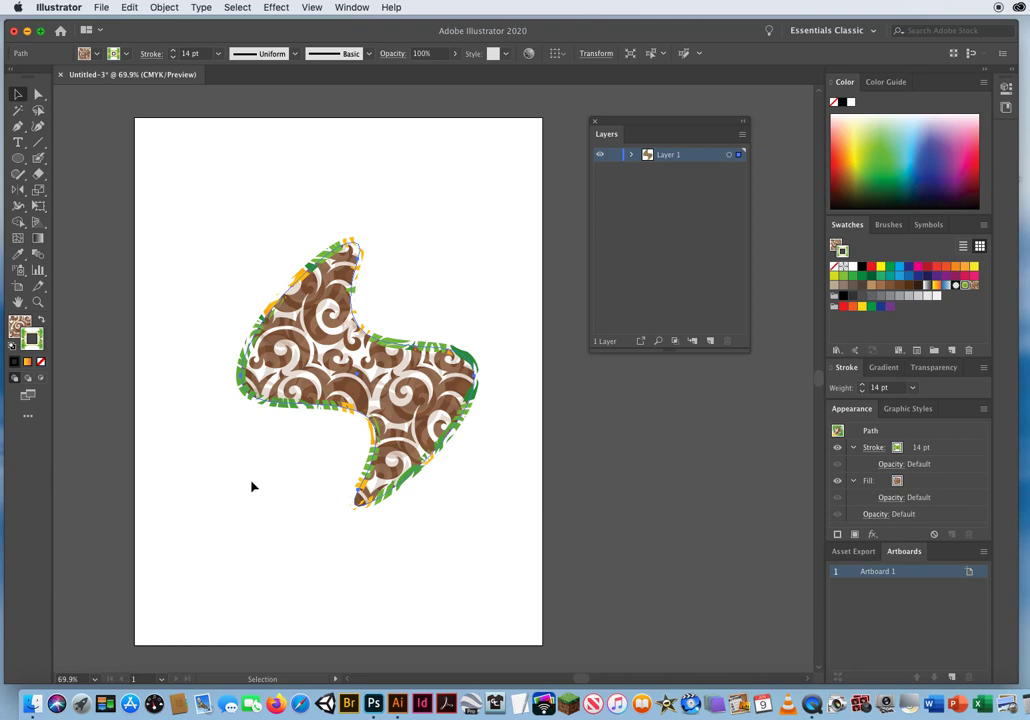
Reset the shape to the default white fill and 1 pt black stroke, and delete it
key(d)
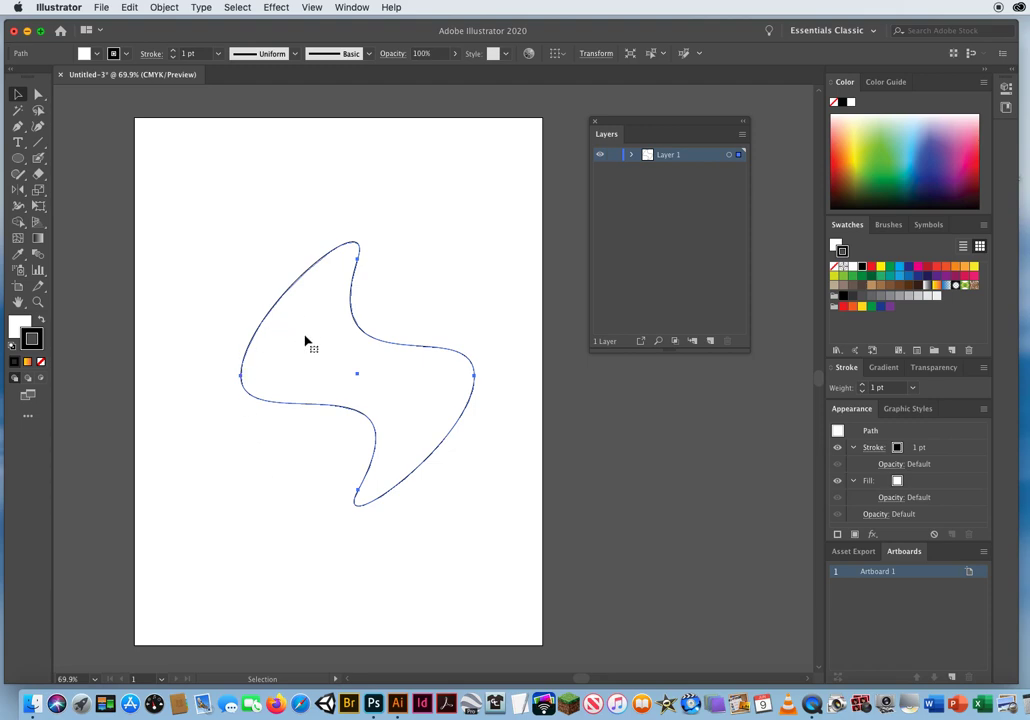
click(33, 339)
key(Delete)
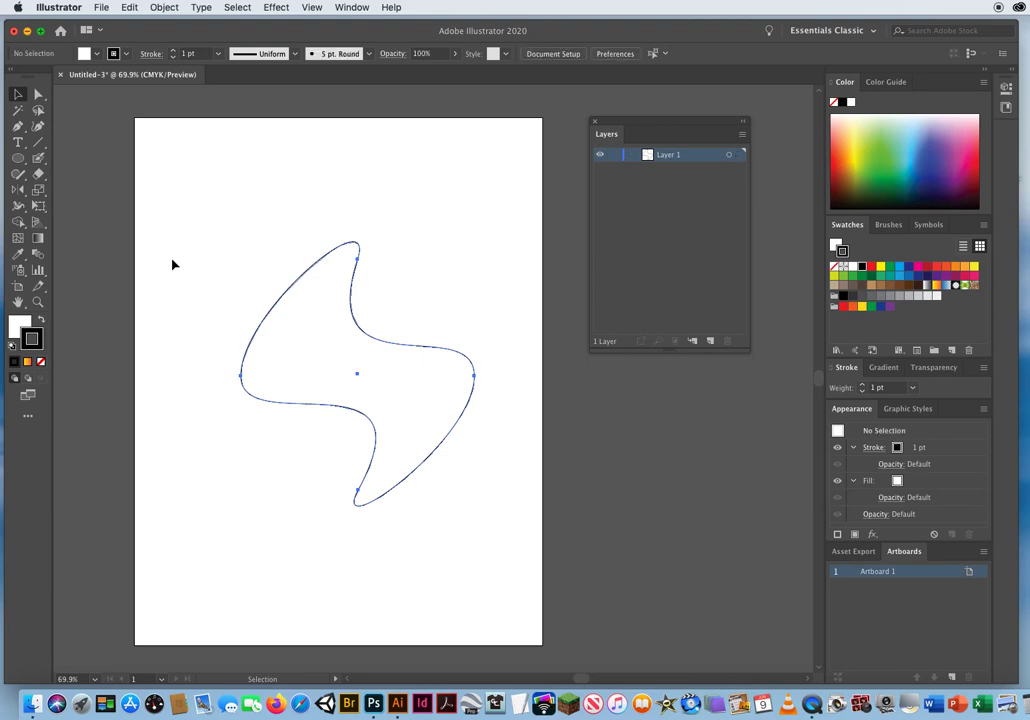
Draw a tilted hexagon outward from near the artboard's middle with the Polygon tool, and undo it
click(15, 157)
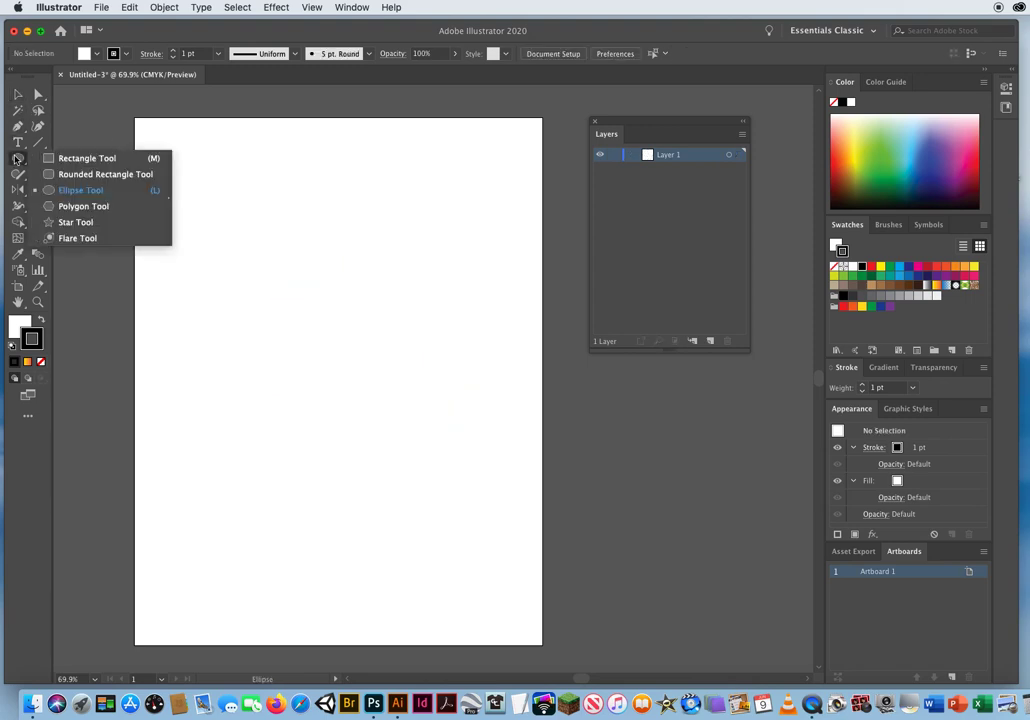
click(84, 206)
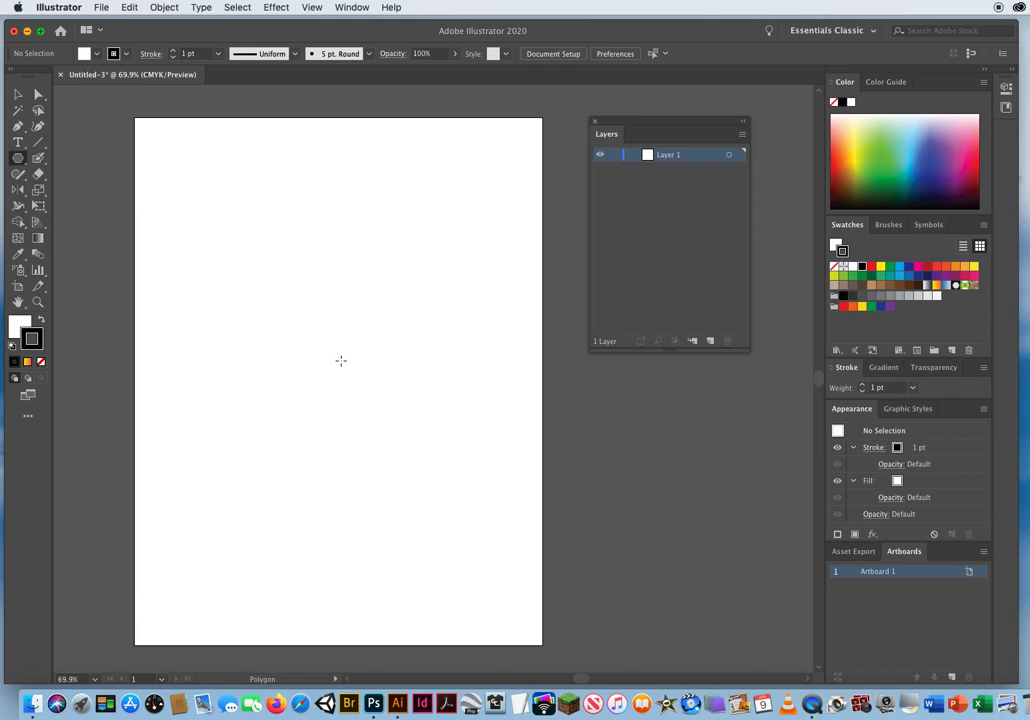
drag(341, 361, 256, 286)
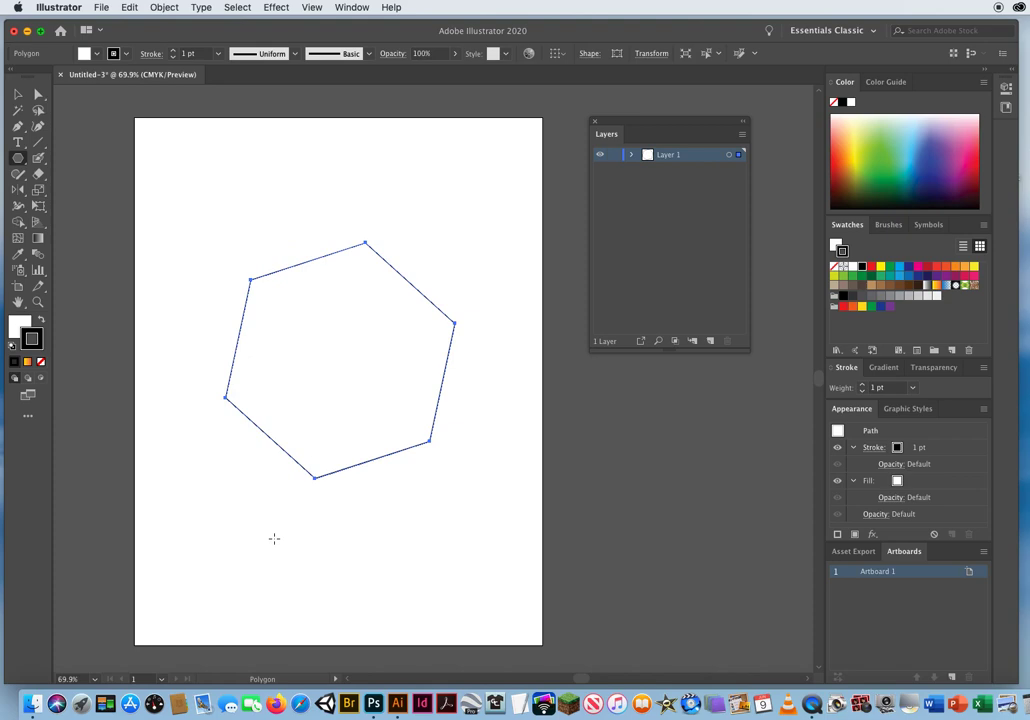
key(super+z)
key(super+z)
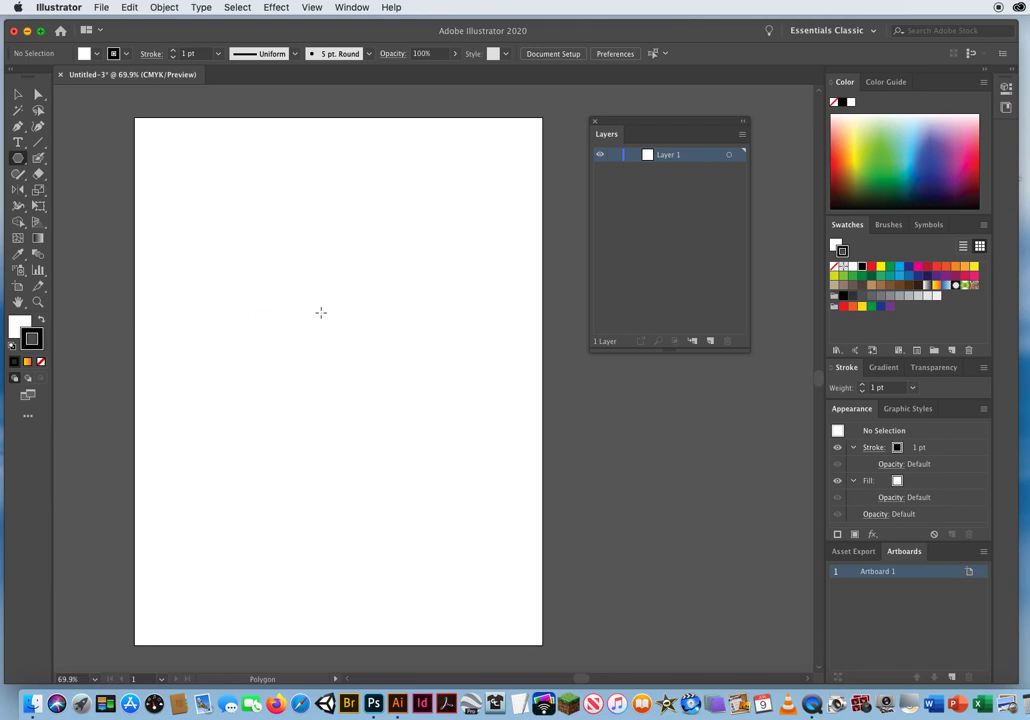
Draw a level polygon near the artboard's middle, raising and lowering its side count down to a triangle, and delete it
drag(339, 357, 426, 413)
key(Up)
key(Up)
key(Up)
key(Up)
key(Down)
key(Down)
key(Down)
key(Down)
key(Down)
key(Down)
drag(426, 412, 461, 428)
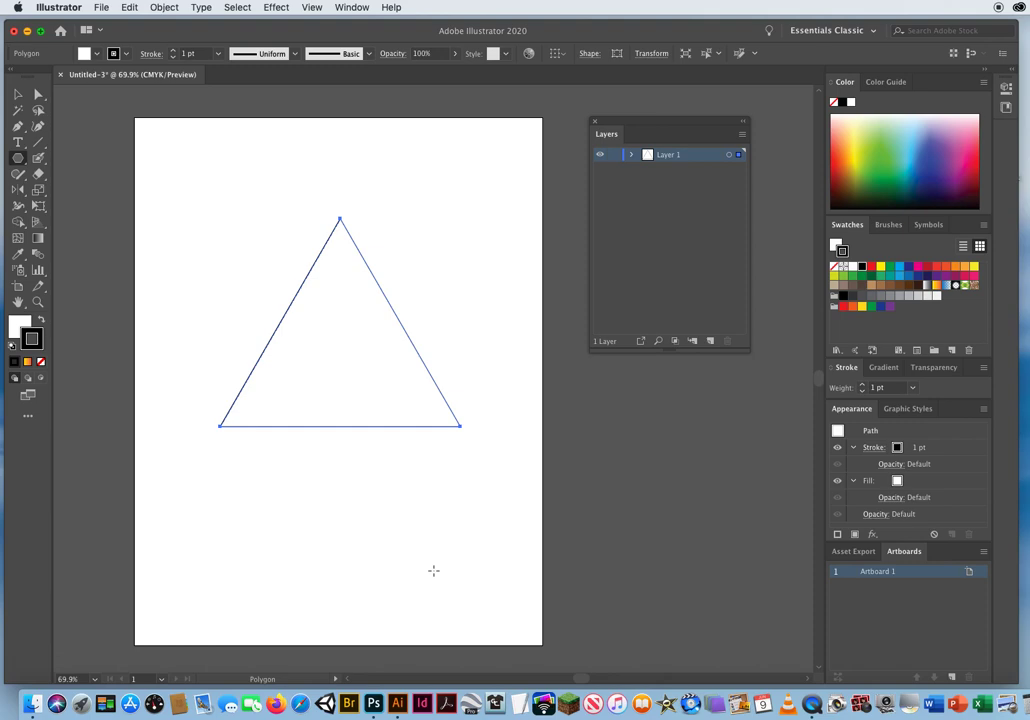
key(Delete)
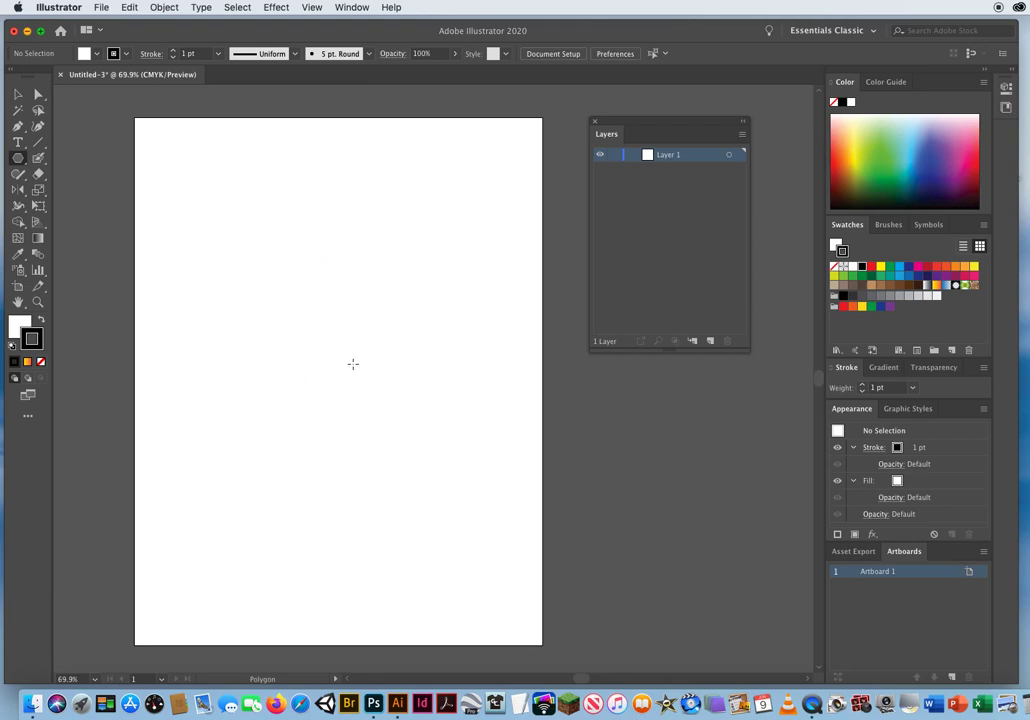
Draw a level octagon slightly above the artboard's middle with the Polygon tool and fill it with red
drag(342, 356, 437, 393)
key(Up)
key(Up)
key(Up)
key(Up)
key(Up)
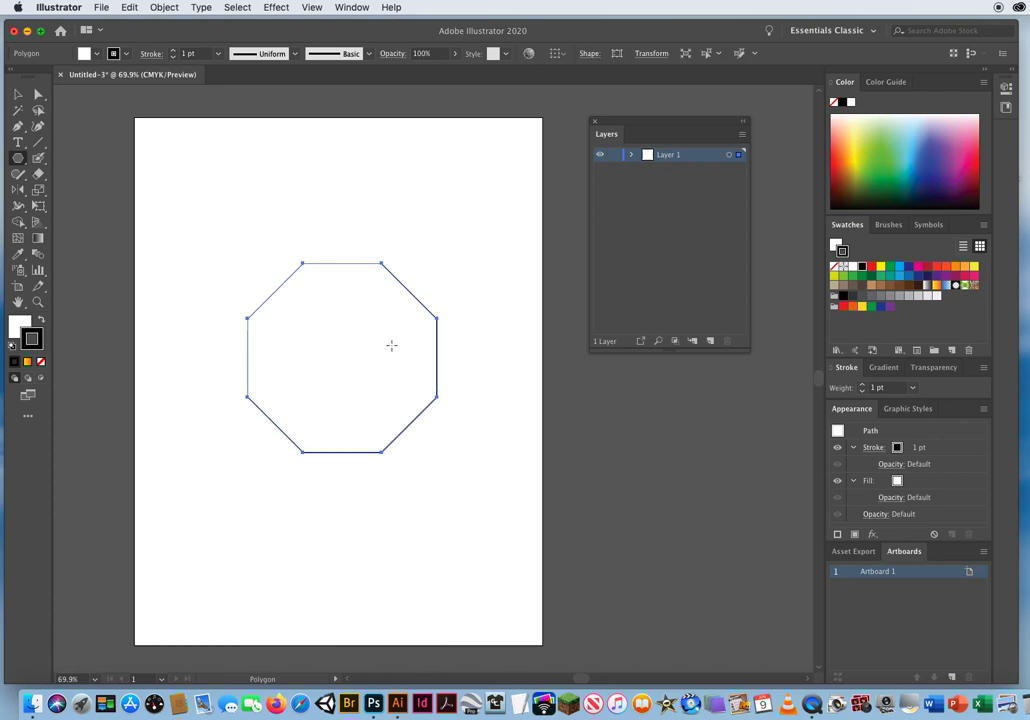
click(20, 326)
click(871, 266)
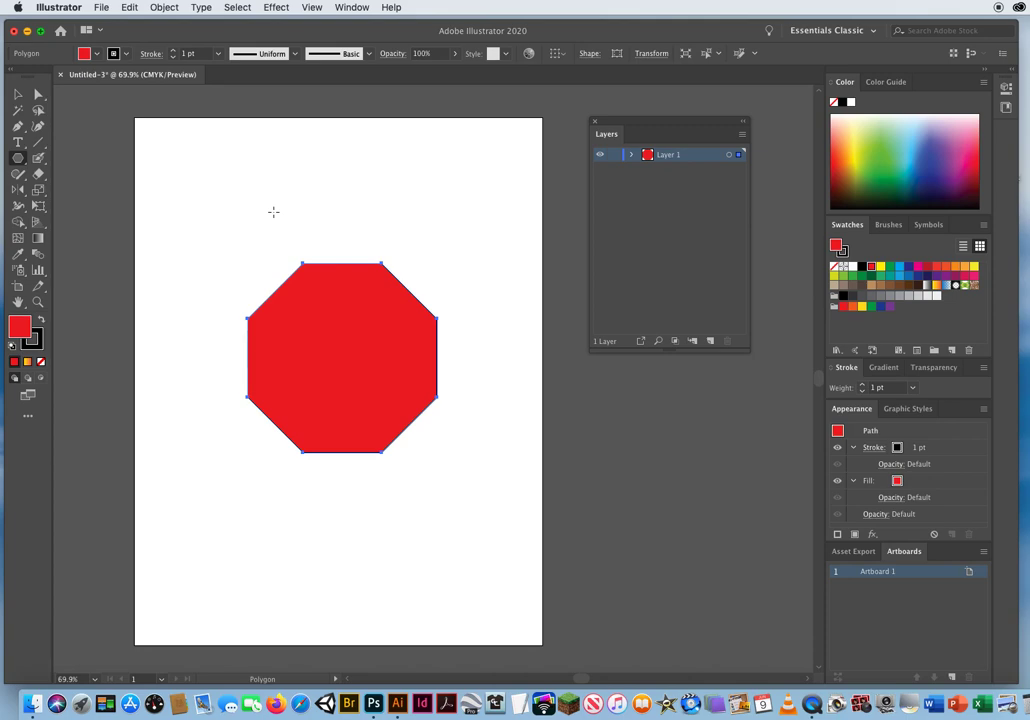
Delete the red octagon and detach the group of shape tools as a floating toolbar near the artboard's upper-left corner
key(Delete)
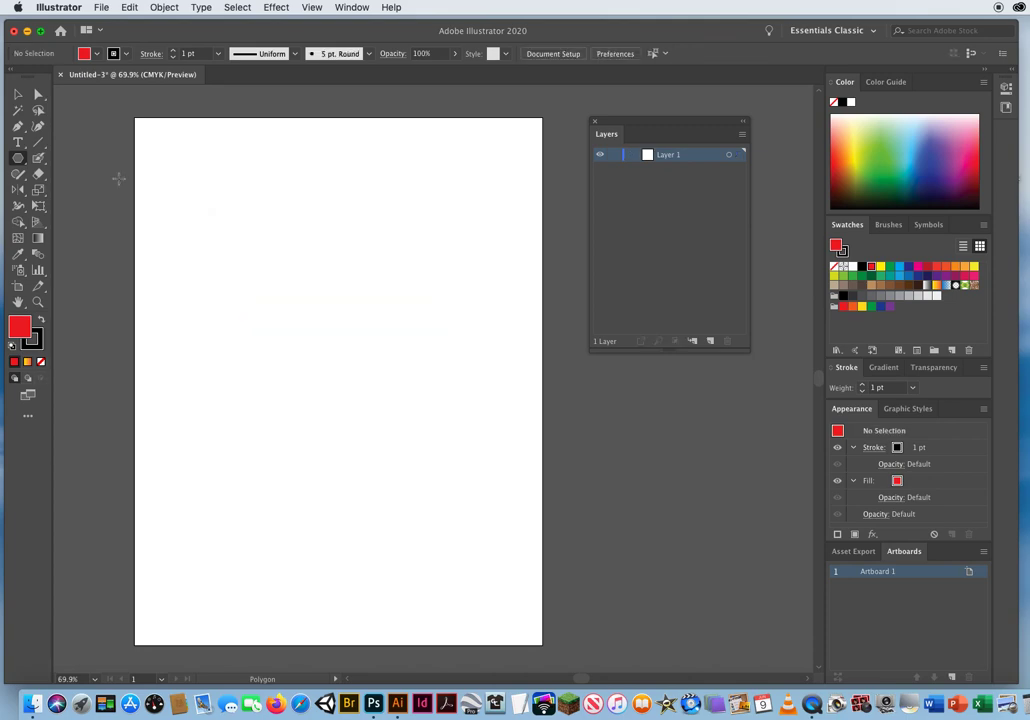
click(17, 160)
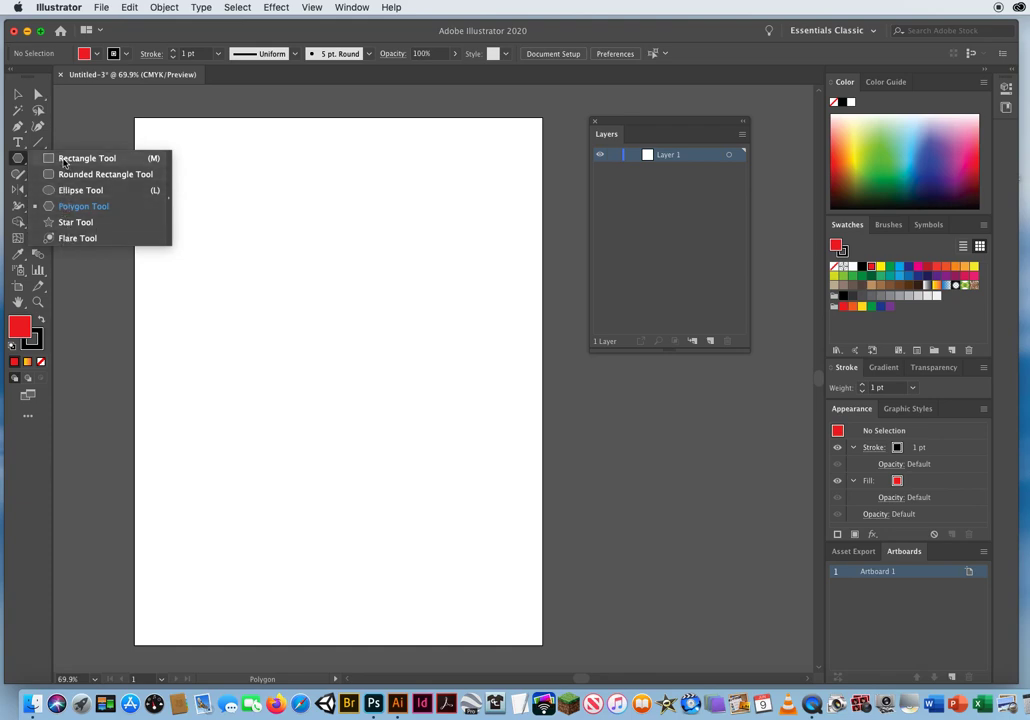
click(17, 160)
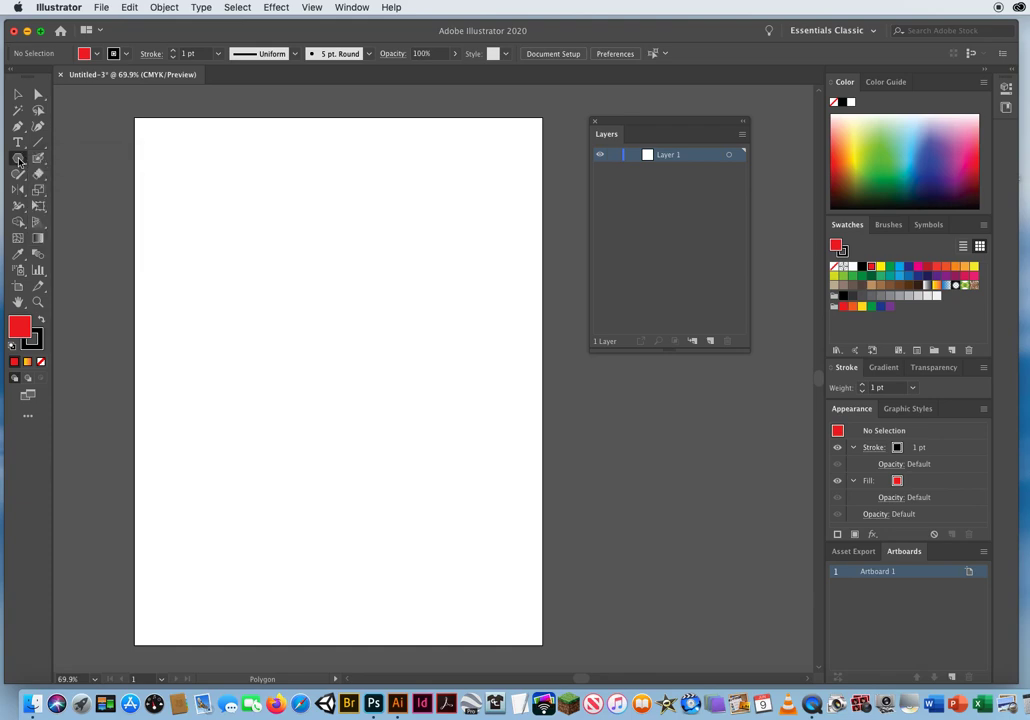
click(18, 159)
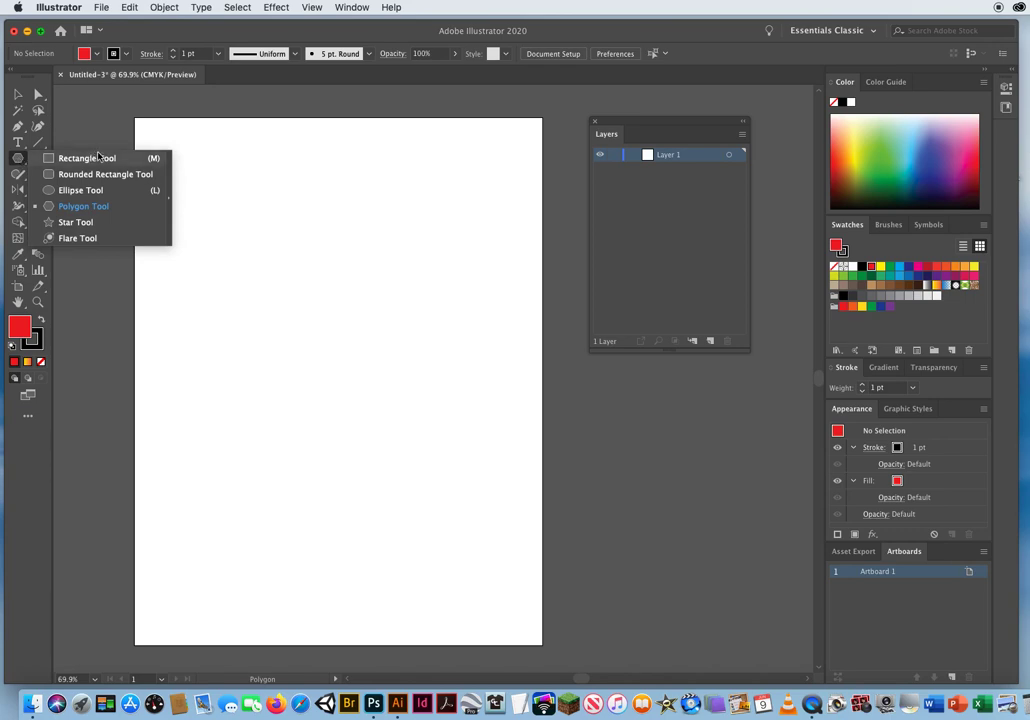
click(170, 183)
drag(74, 168, 128, 149)
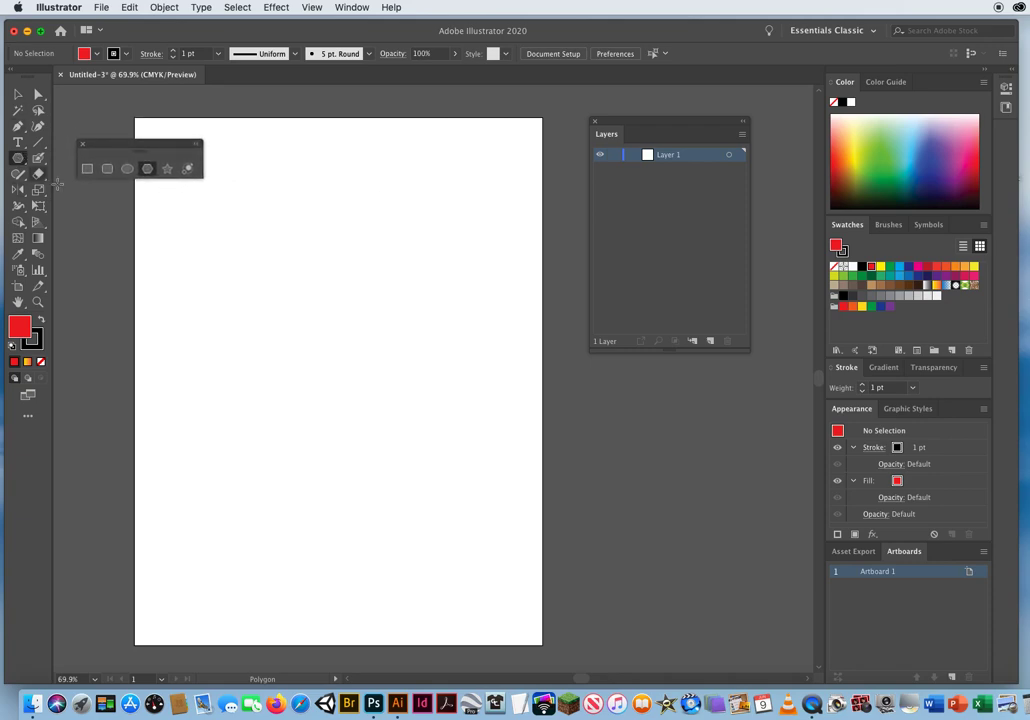
Draw a tilted red five-pointed star outward from near the artboard's middle with the Star tool, and delete it
click(168, 171)
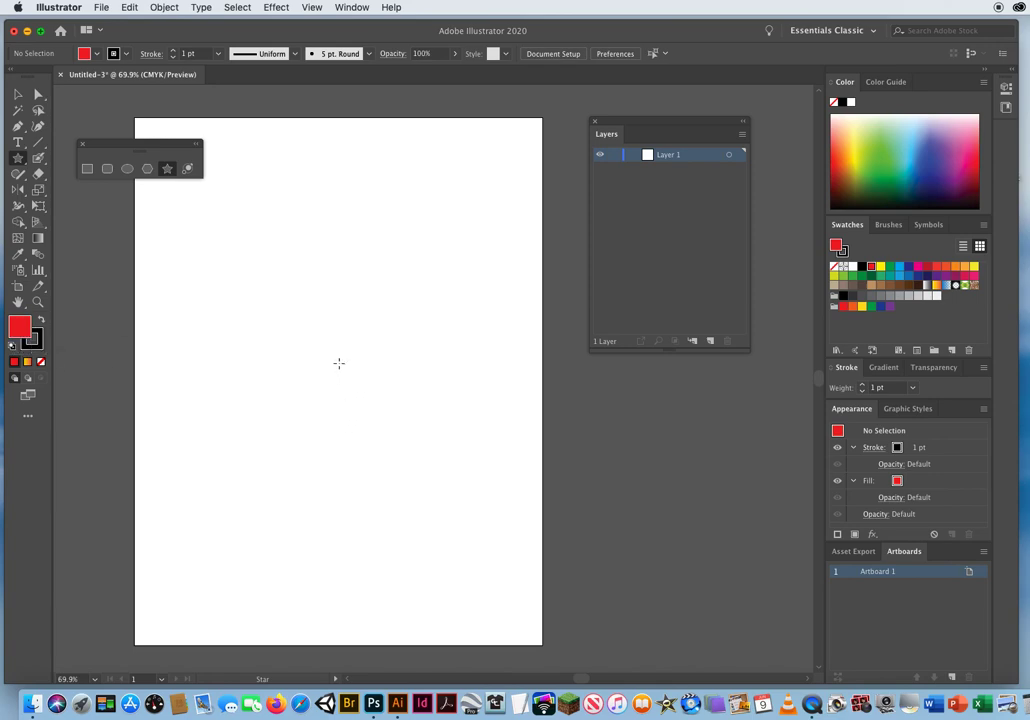
drag(336, 356, 436, 467)
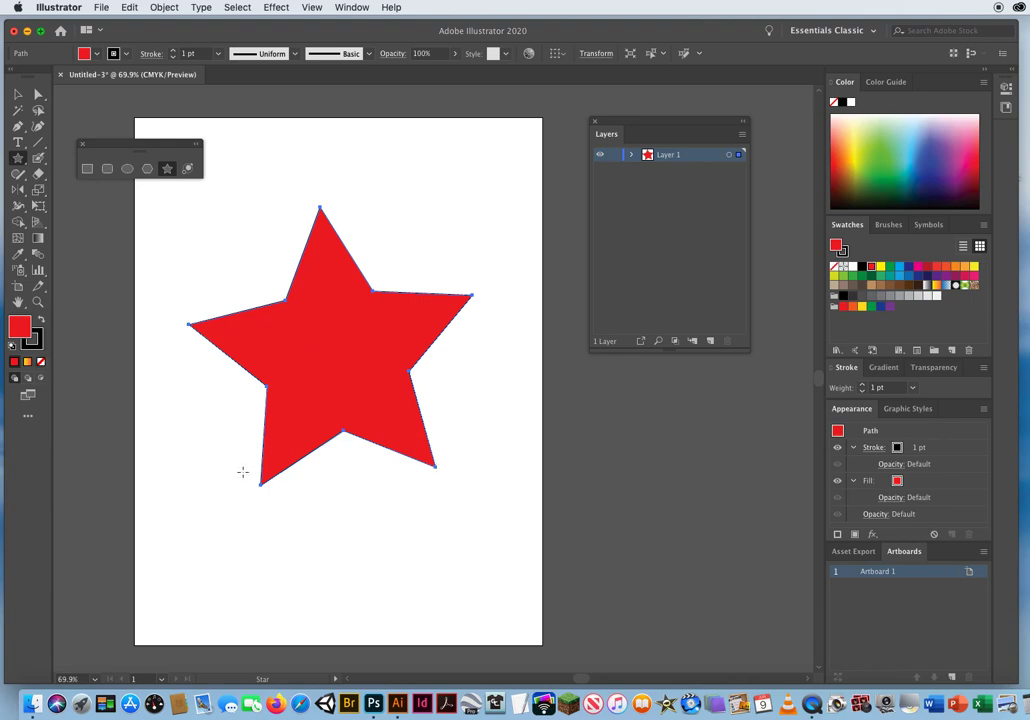
key(Delete)
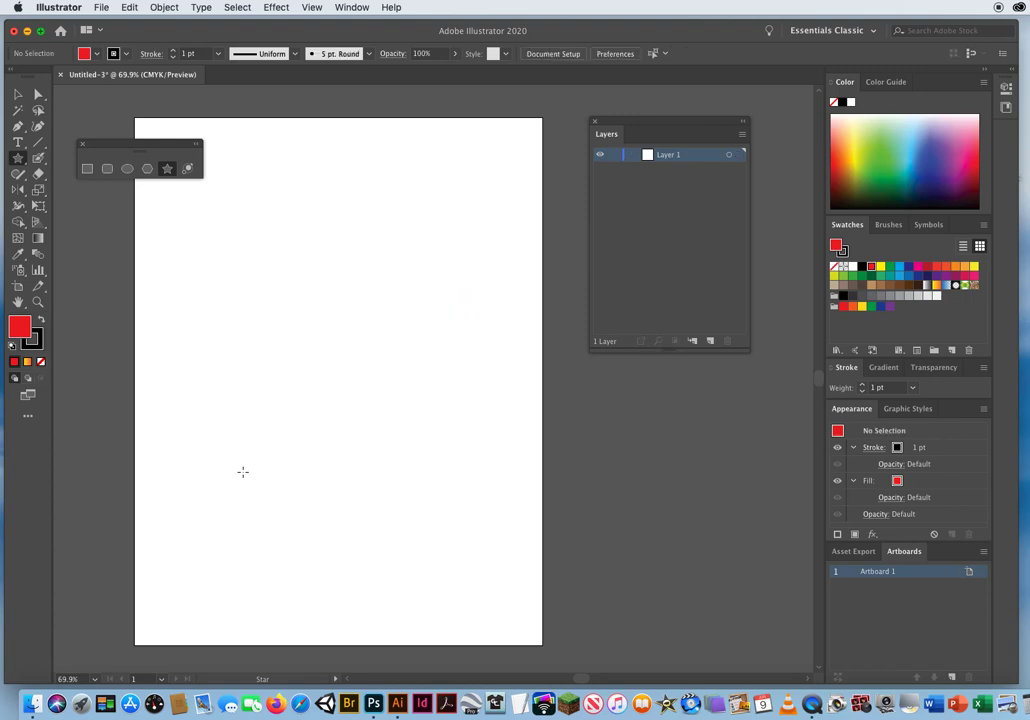
Reset the colours to the default white fill and black stroke, and start a five-pointed star outward from near the artboard's middle
key(d)
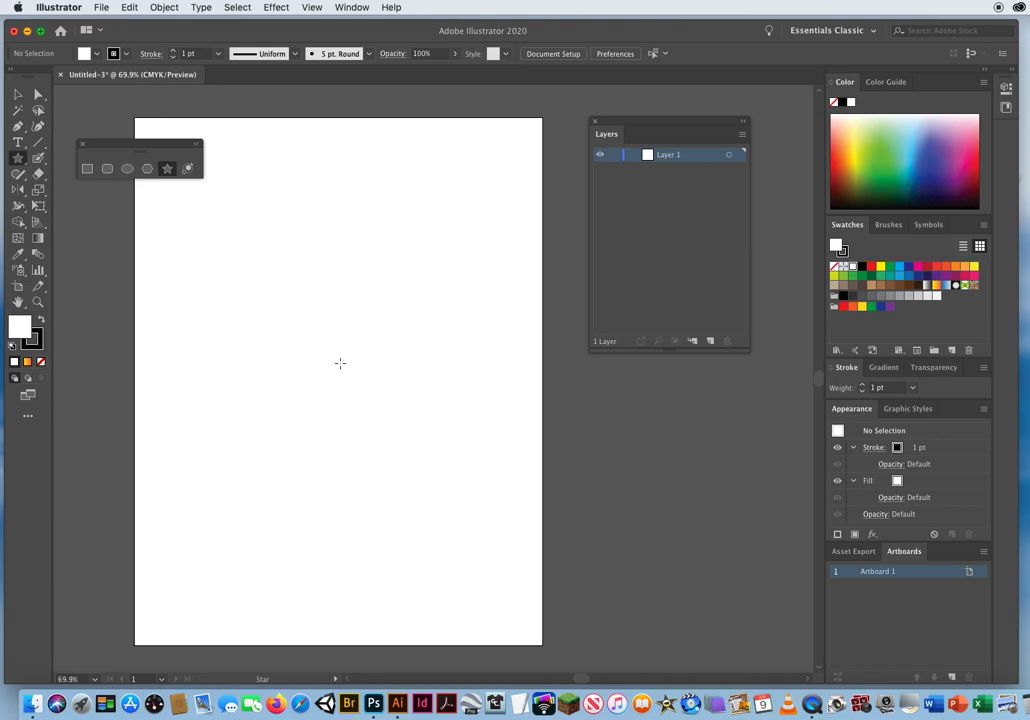
drag(338, 360, 406, 418)
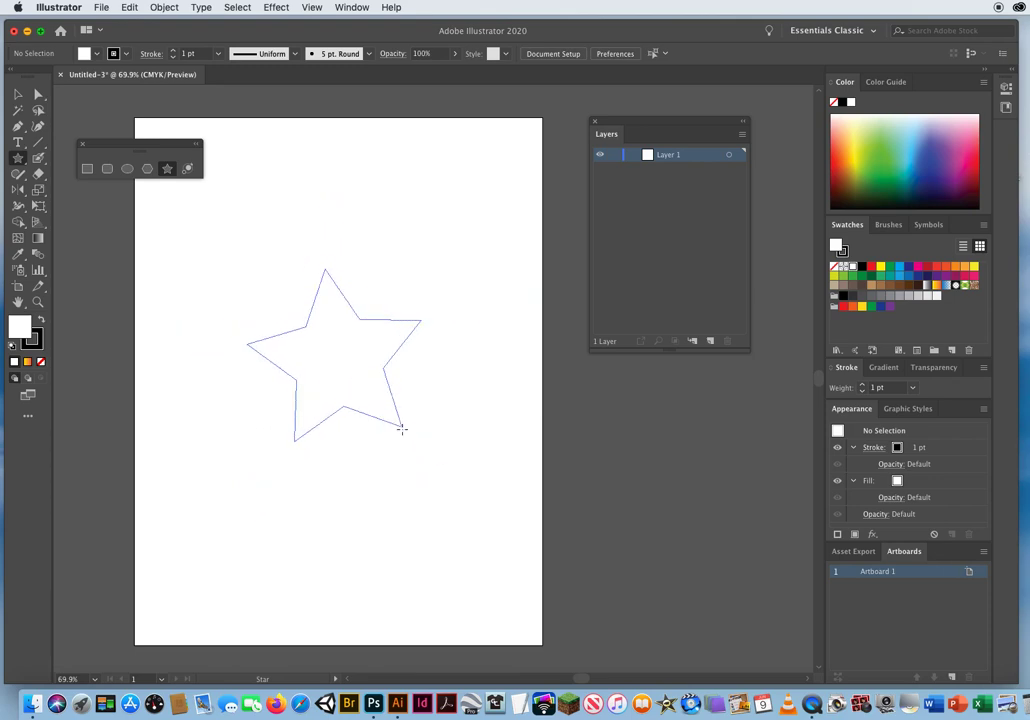
drag(395, 481, 420, 479)
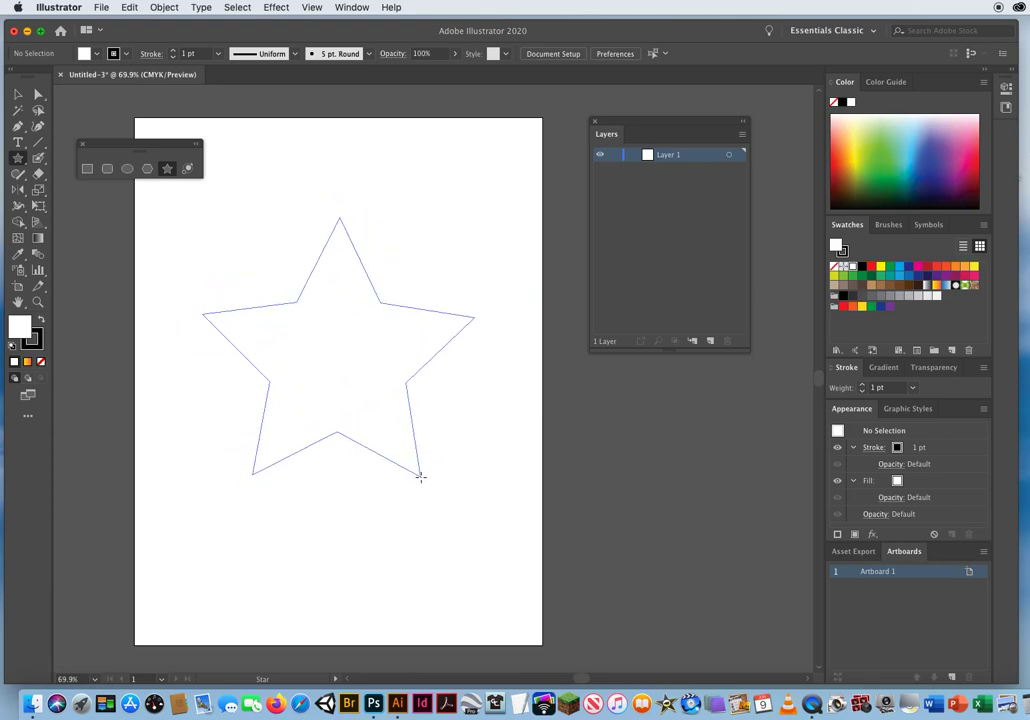
Raise the star's point count to ten while resizing and rotating it, and undo the star
key(Up)
key(Up)
key(Up)
key(Up)
key(Up)
key(Up)
key(Up)
key(Up)
key(Up)
key(Up)
key(Up)
key(Up)
key(Up)
drag(420, 476, 397, 432)
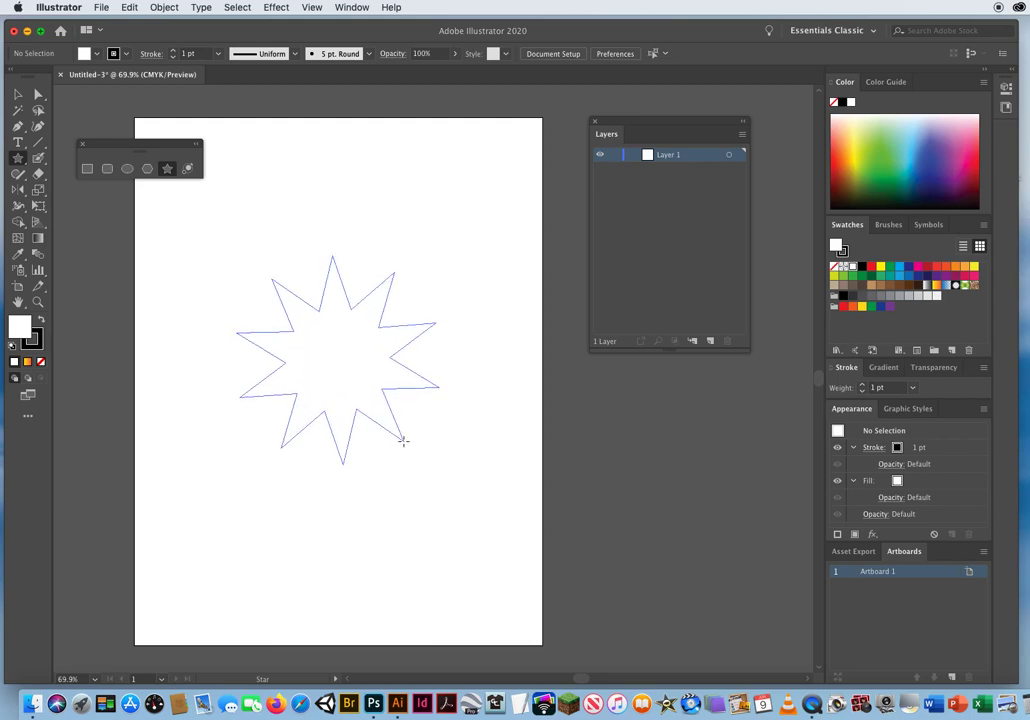
drag(399, 425, 404, 455)
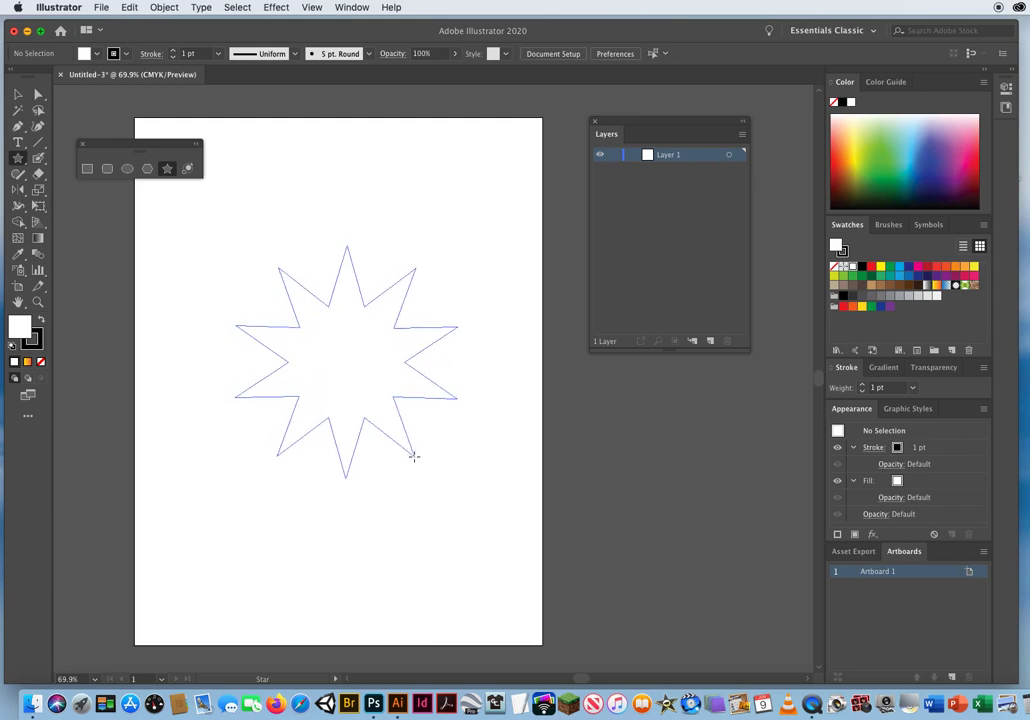
drag(389, 411, 460, 485)
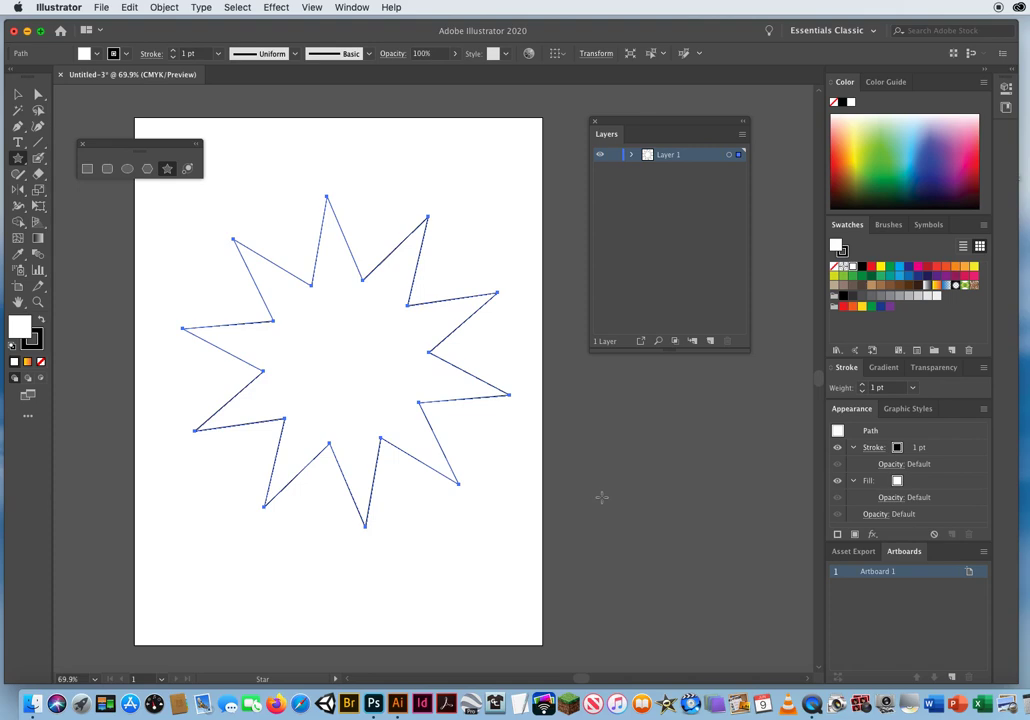
key(super+shift+a)
key(super+z)
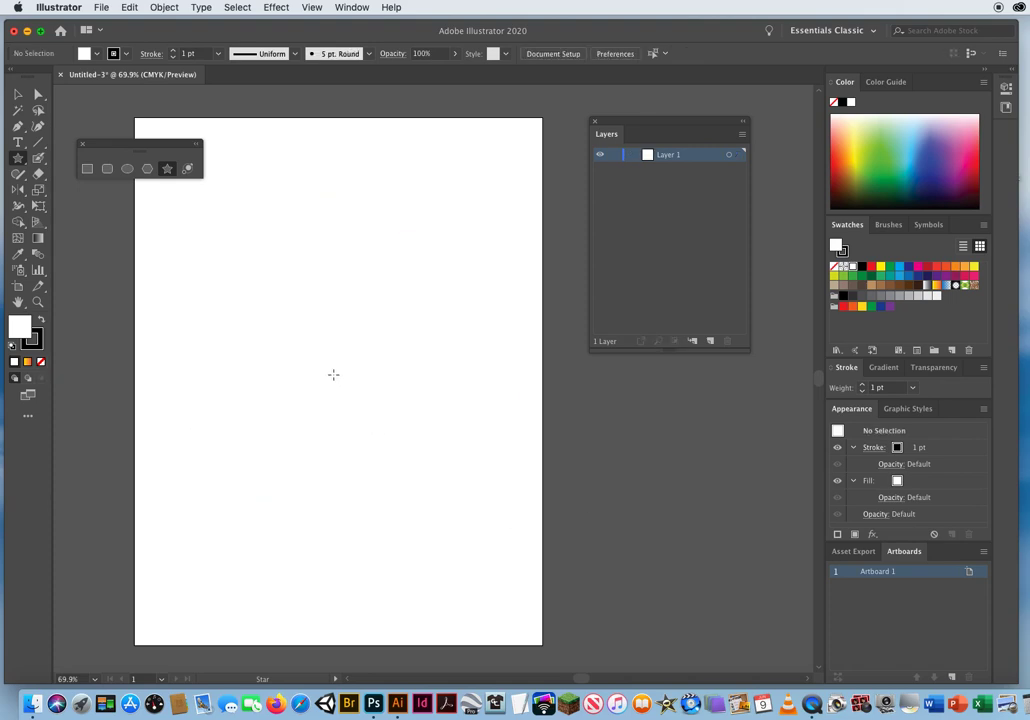
Draw a seal-like star with dozens of short points near the artboard's middle, fill it with red and deselect it
drag(337, 368, 450, 465)
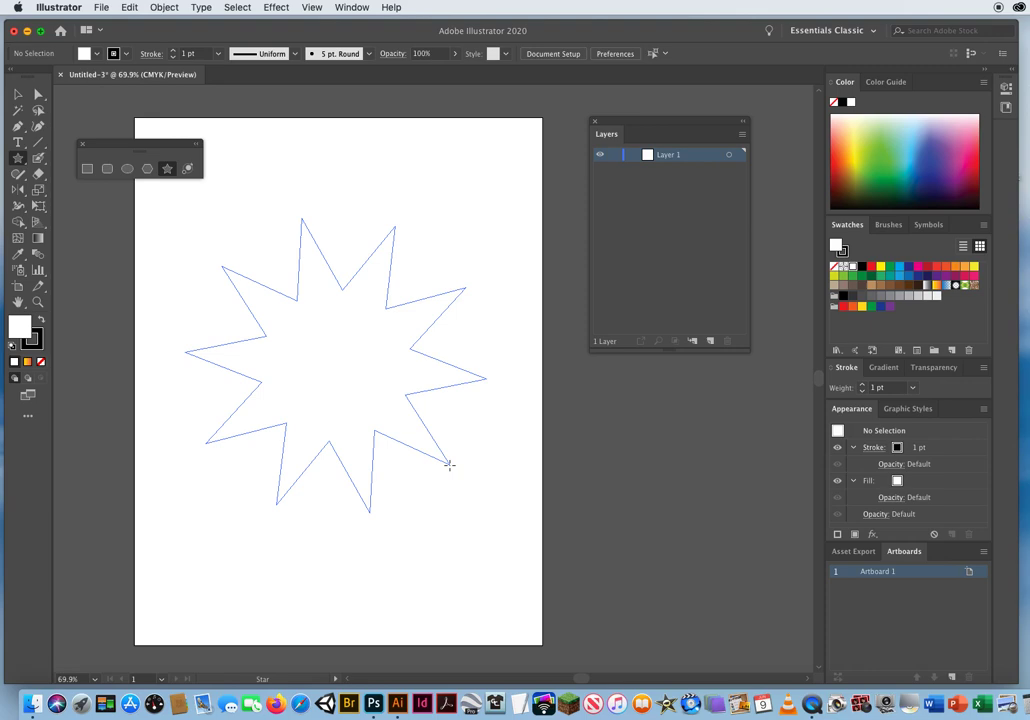
drag(450, 465, 407, 436)
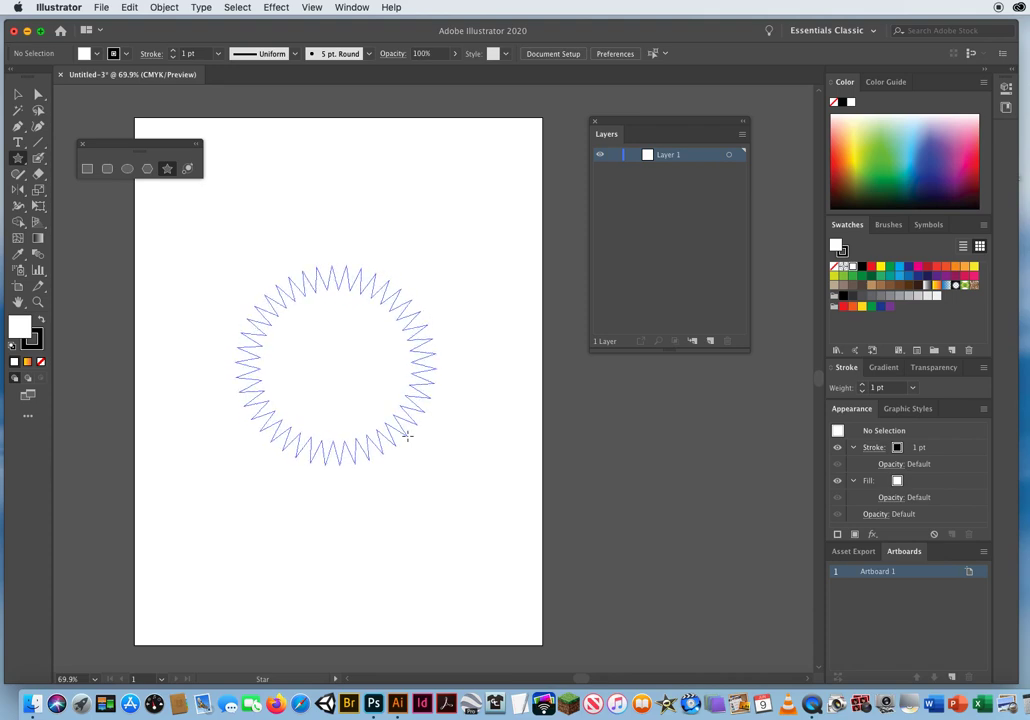
mouse_move(417, 443)
mouse_down()
mouse_move(529, 547)
mouse_move(418, 445)
mouse_up()
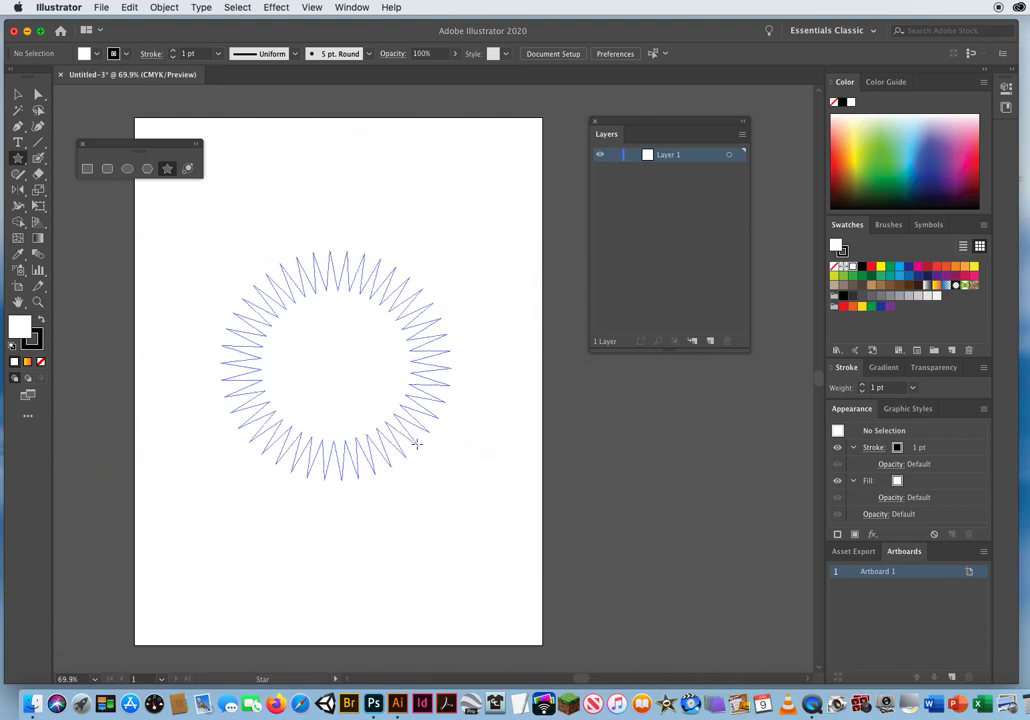
drag(397, 424, 396, 421)
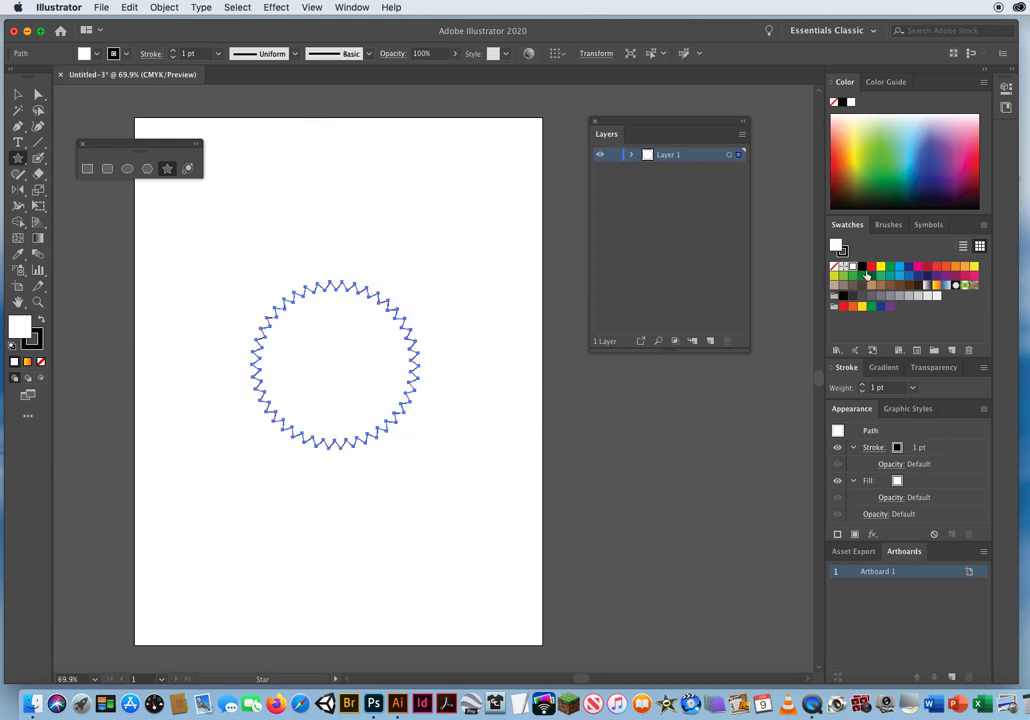
click(871, 266)
click(15, 96)
click(352, 235)
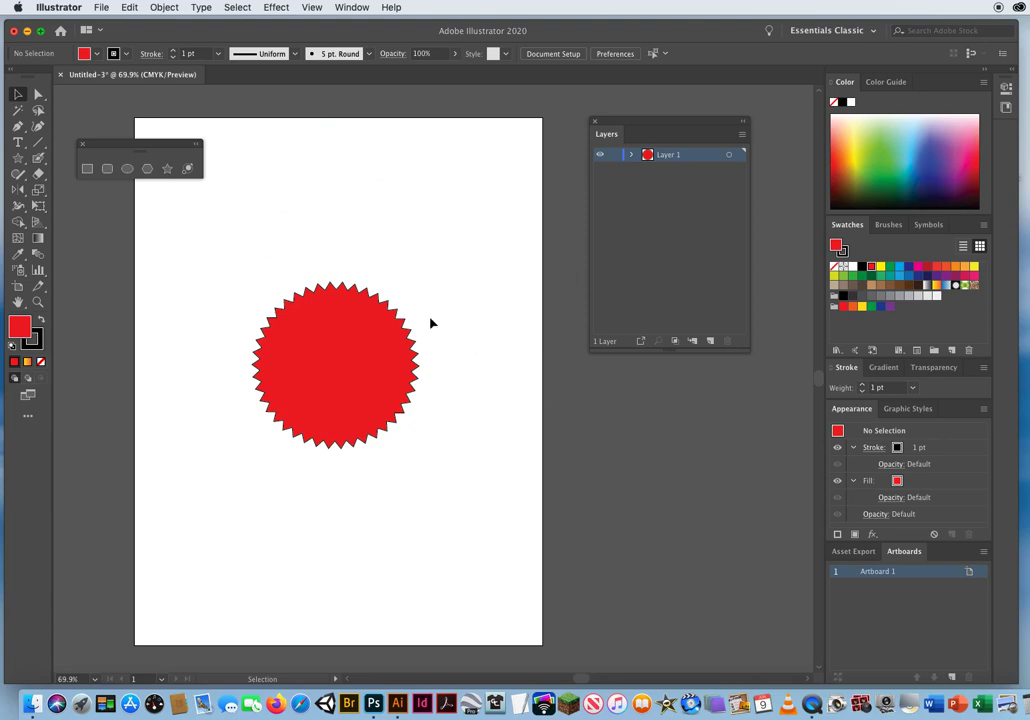
Change the many-pointed star's fill to a brown swatch and deselect it
click(352, 375)
click(890, 285)
click(380, 515)
Delete the brown many-pointed star and reset the colours to the default white fill and black stroke
click(373, 358)
key(Delete)
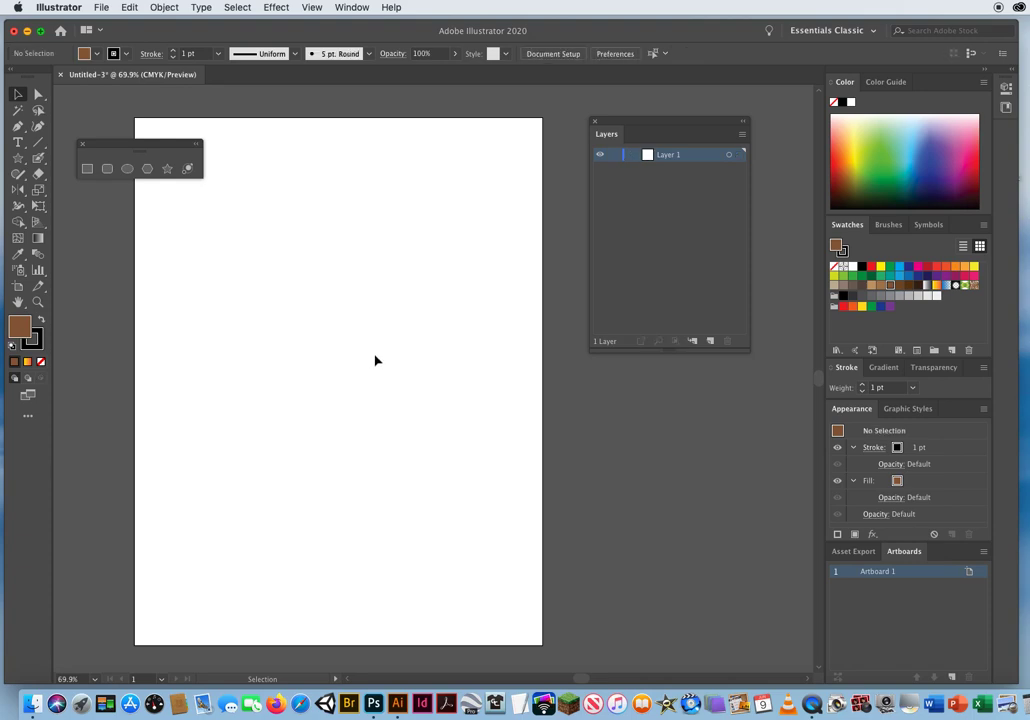
key(d)
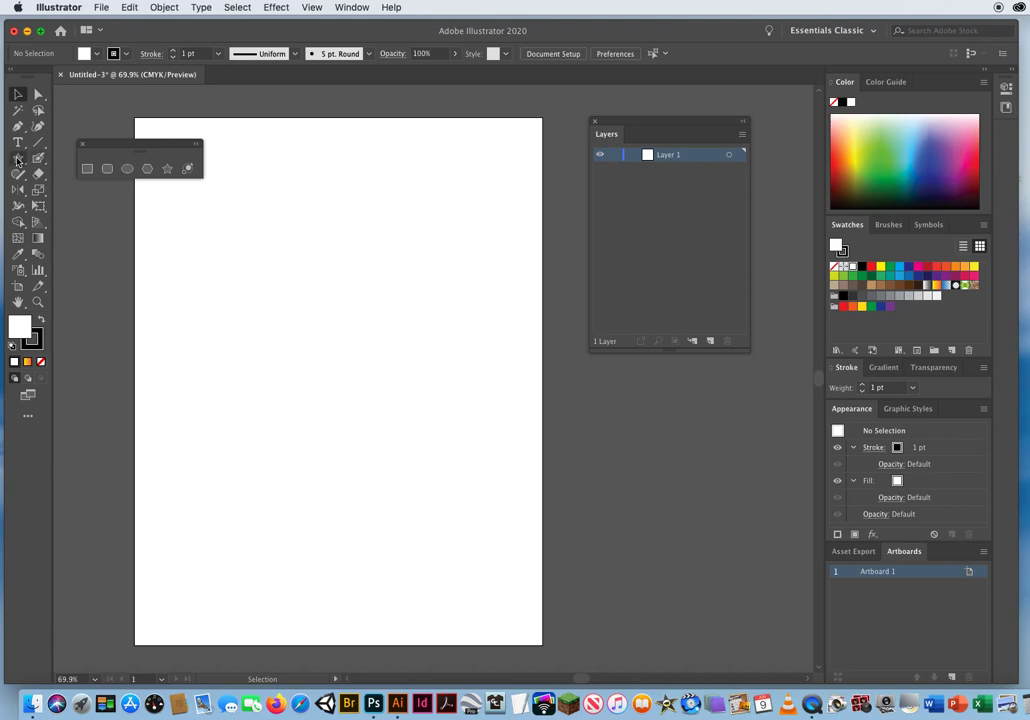
Draw a level star near the artboard's middle with the Star tool, lowering its point count to five, and delete it
click(167, 168)
drag(350, 363, 229, 325)
key(Down)
key(Down)
key(Down)
key(Down)
key(Down)
key(Down)
key(Down)
key(Down)
key(Down)
key(Down)
key(Down)
key(Down)
key(Down)
key(Down)
key(Down)
key(Down)
key(Down)
key(Down)
key(Down)
key(Down)
key(Down)
key(Down)
key(Down)
key(Down)
key(Down)
key(Down)
key(Down)
key(Down)
key(Down)
key(Down)
key(Down)
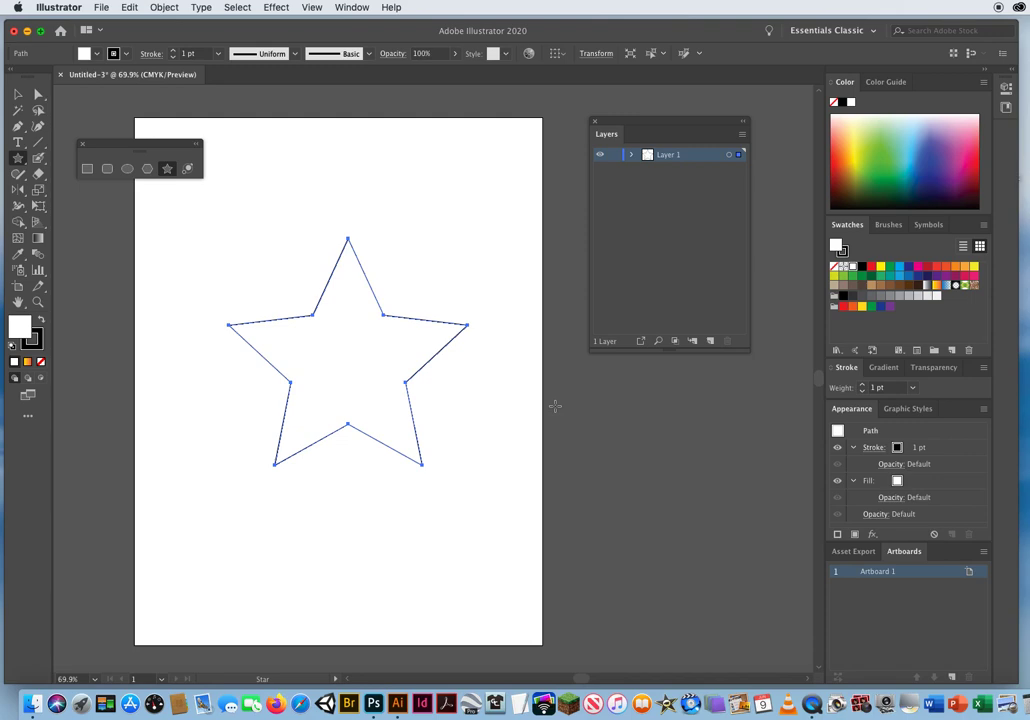
key(Delete)
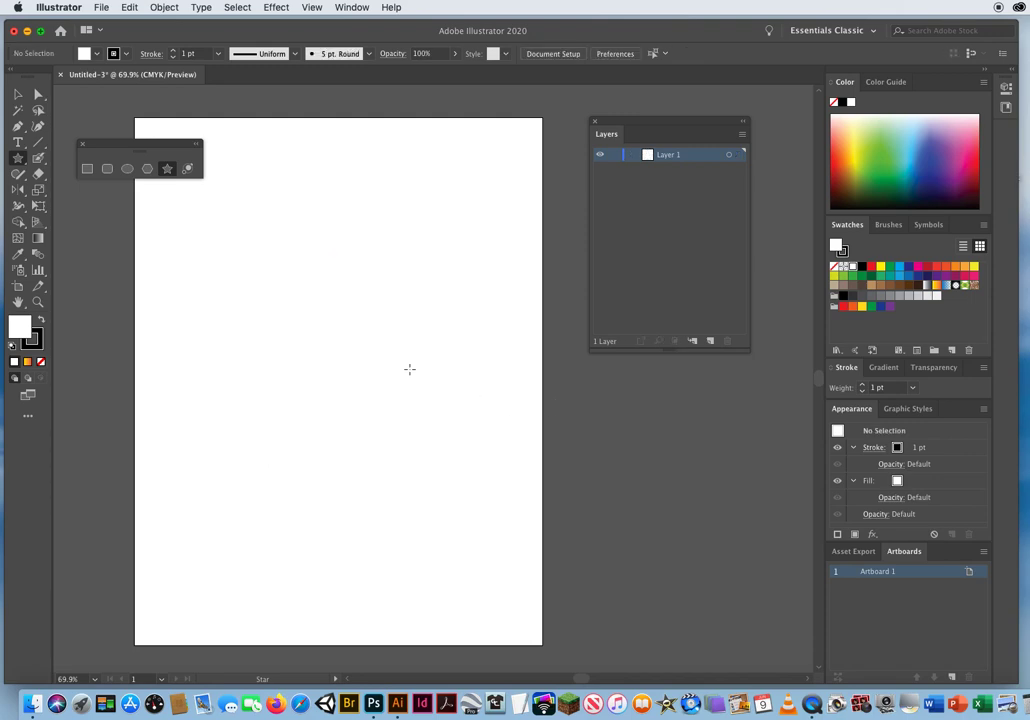
Create a star by numeric values with radii 2.6134 in and 1.2554 in and 5 points near the artboard's middle, and delete it
click(347, 366)
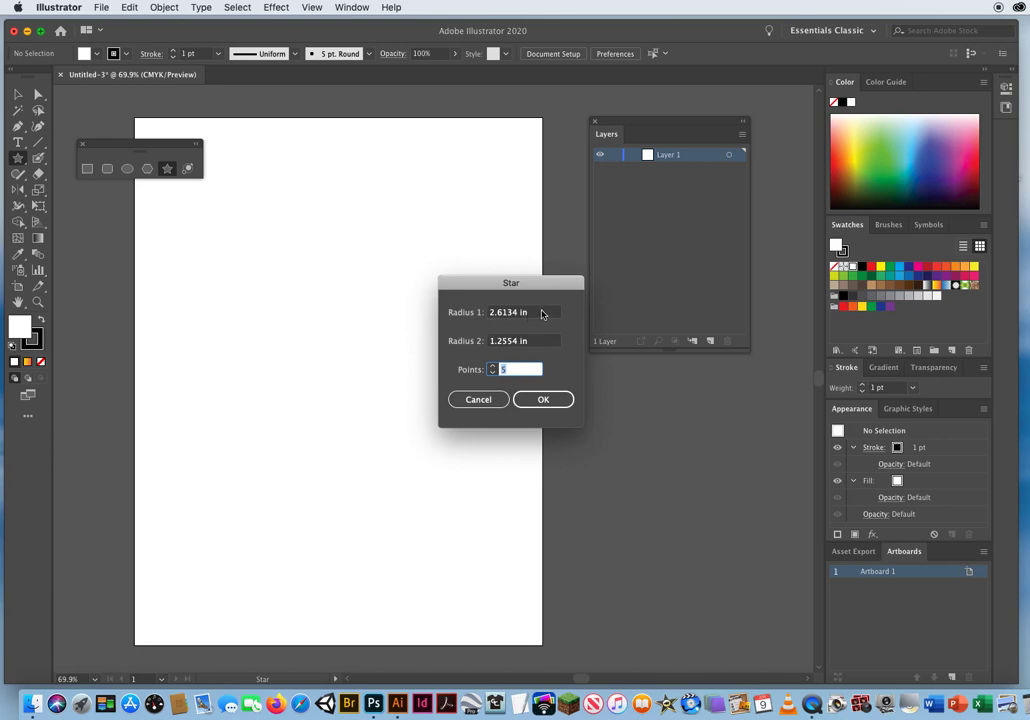
drag(541, 314, 486, 313)
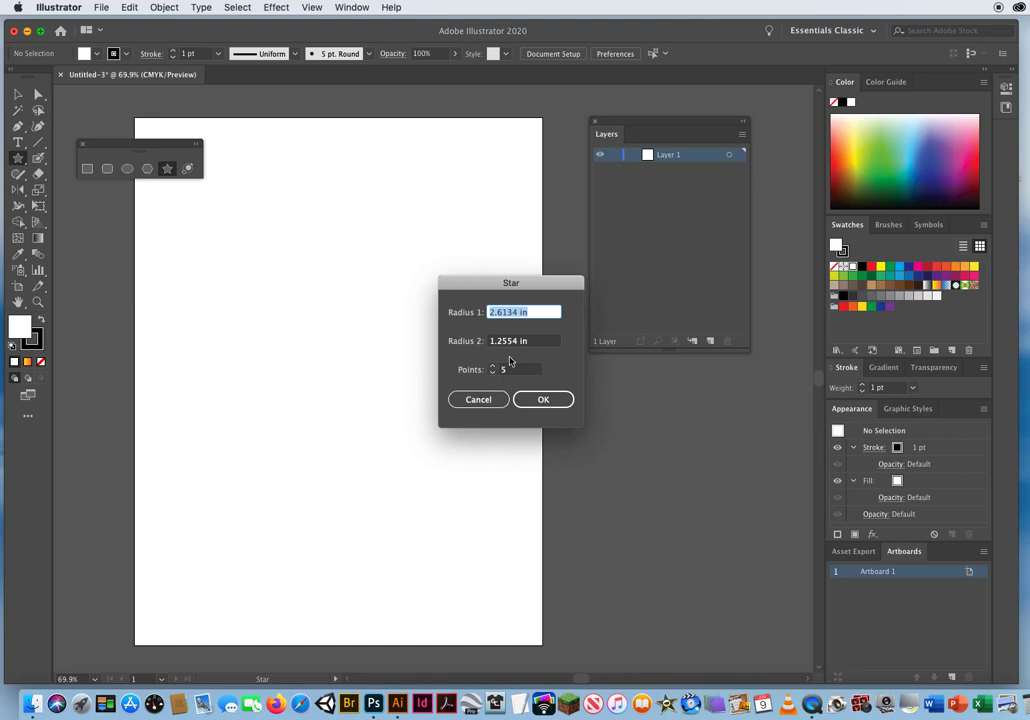
click(543, 399)
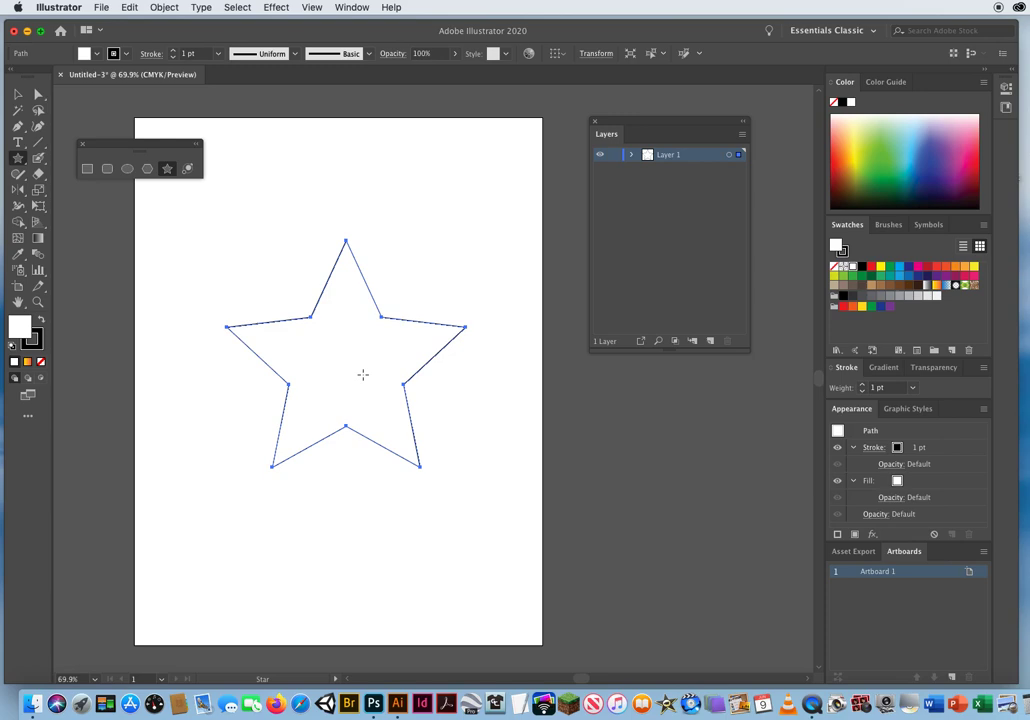
key(Delete)
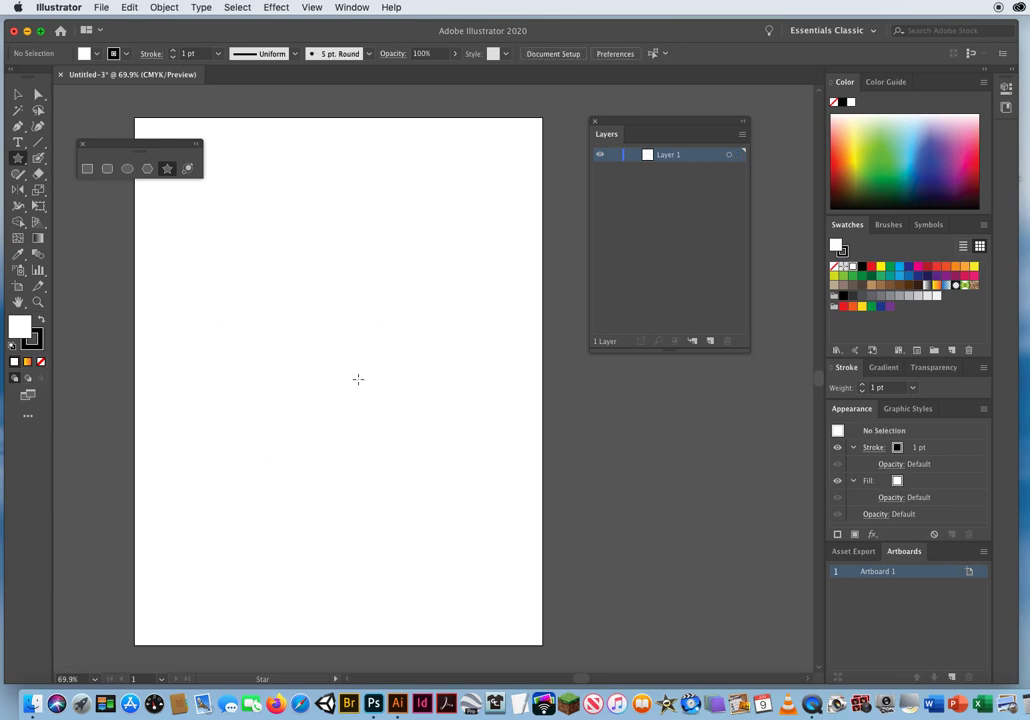
Create a star with 30 points and radii 2.6134 in and 1.2554 in near the artboard's middle, and delete it
click(337, 370)
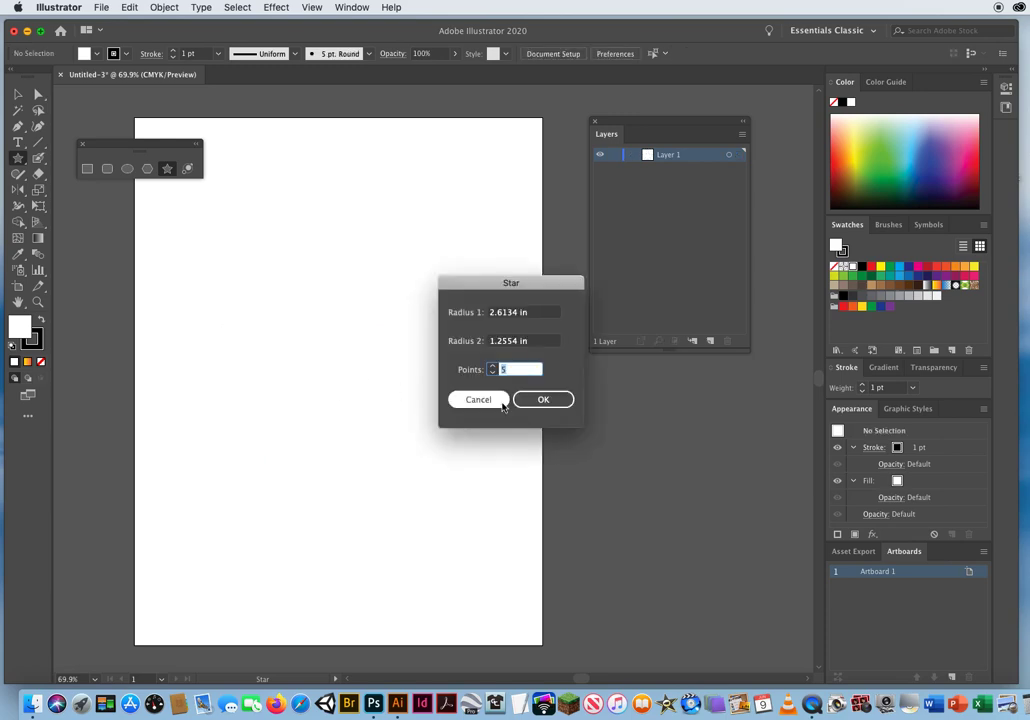
text(30)
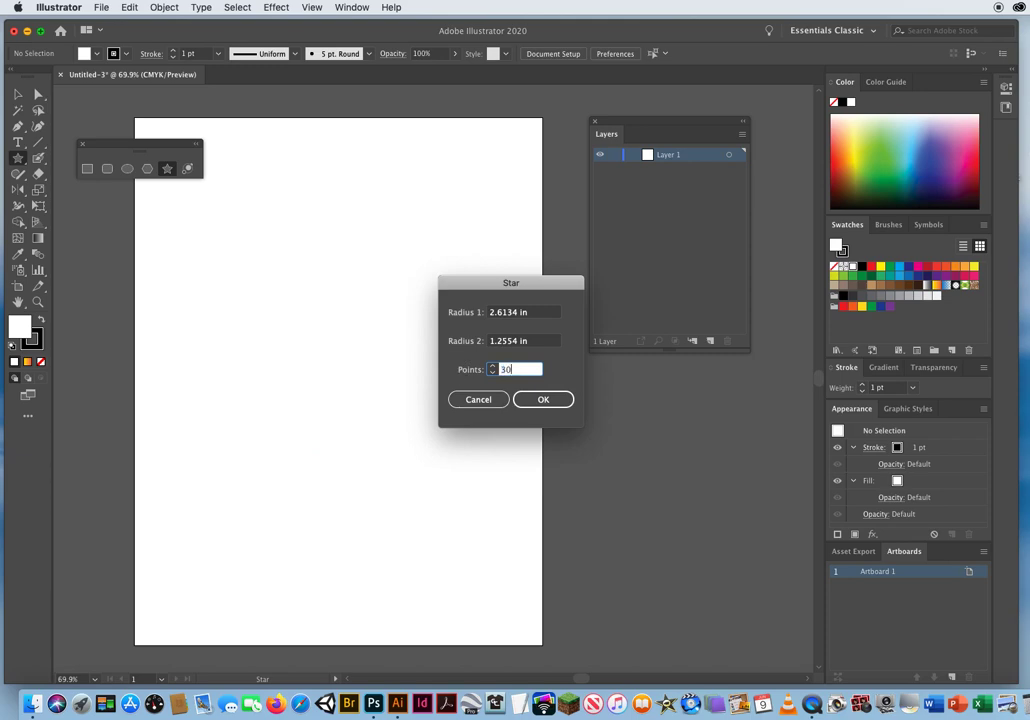
click(536, 399)
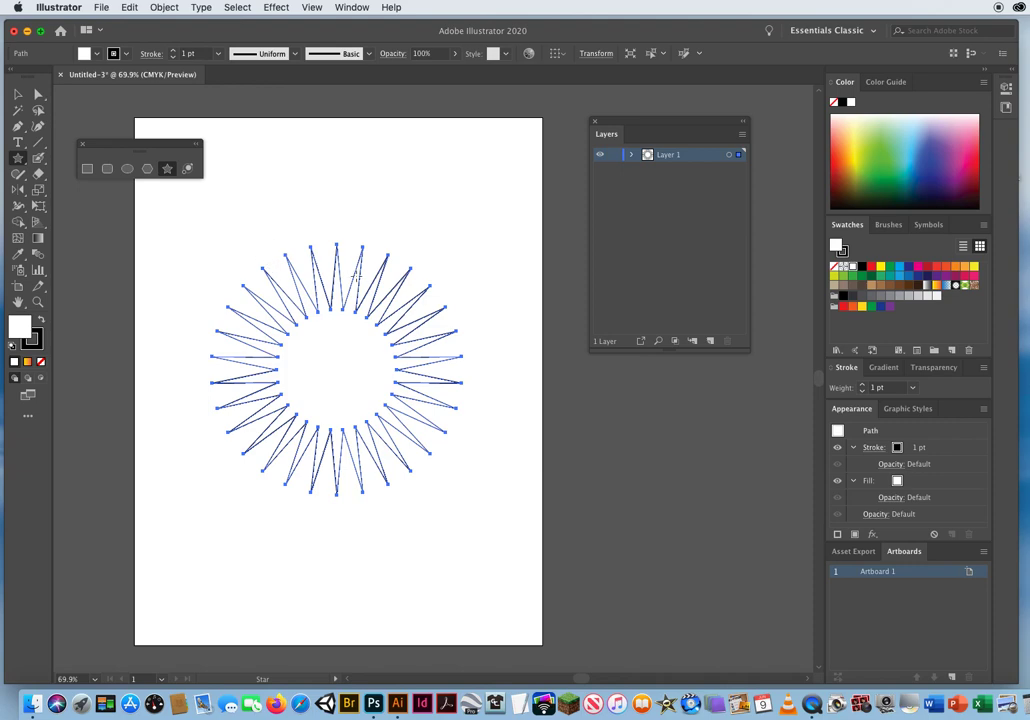
key(Delete)
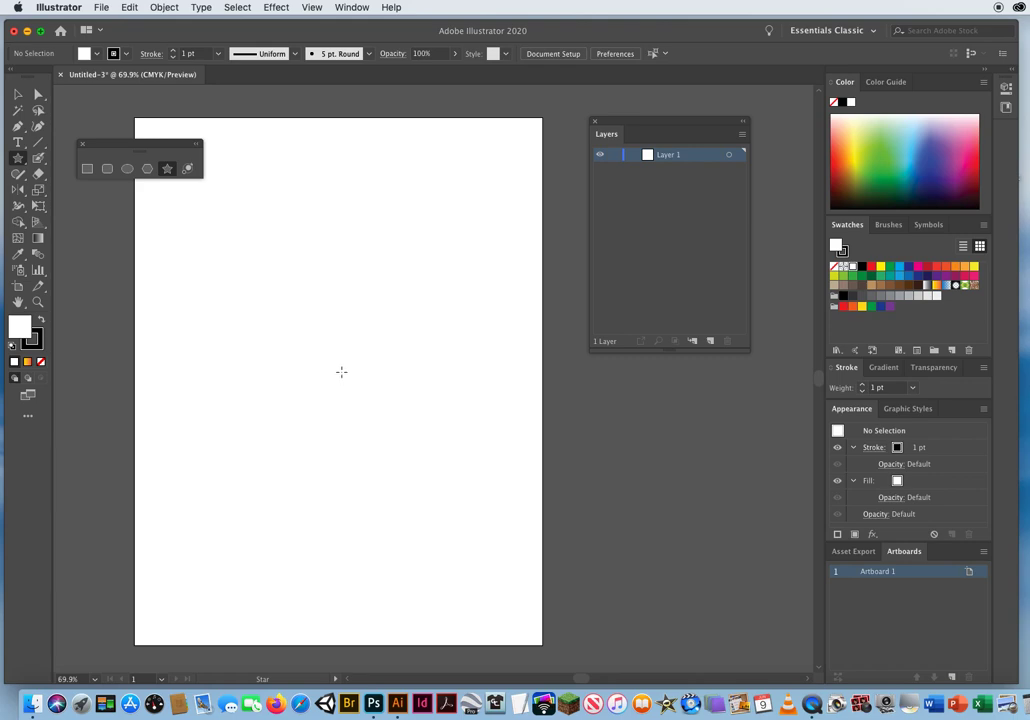
Draw a 30-pointed star near the artboard's middle with its inner radius collapsed to the centre, and select it with the Selection tool
drag(344, 371, 483, 393)
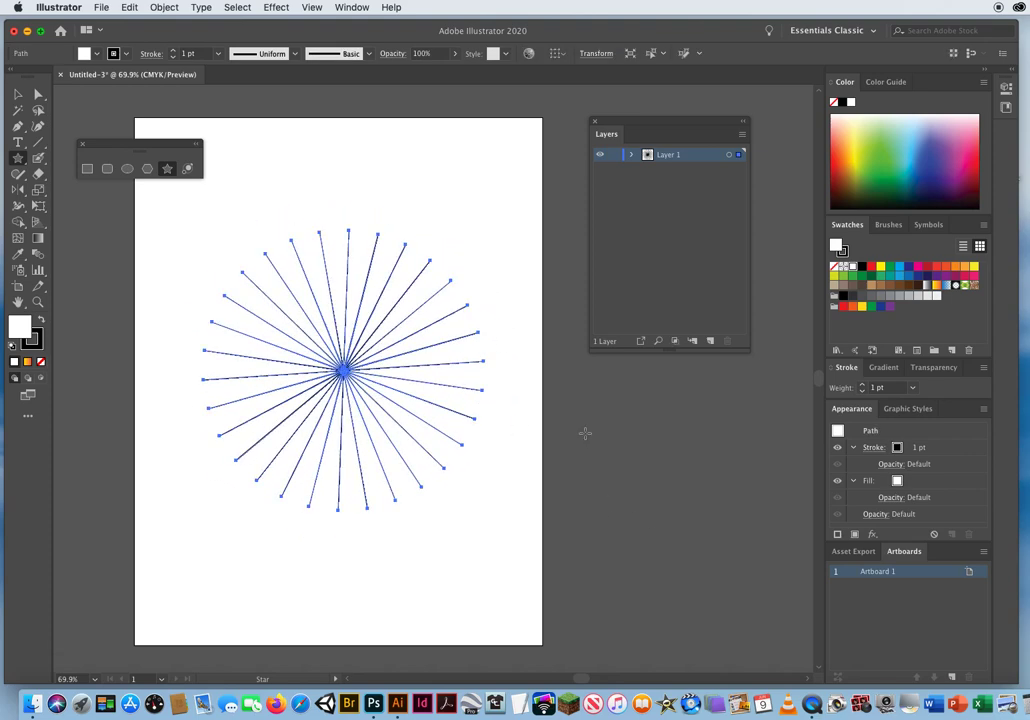
key(v)
click(335, 181)
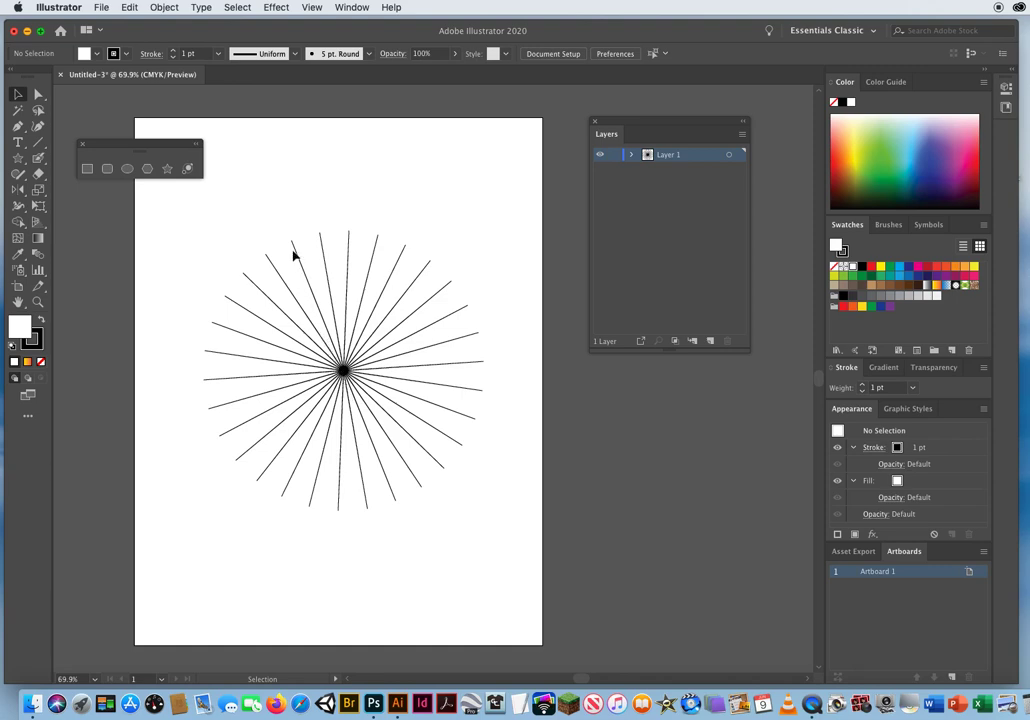
drag(462, 207, 338, 396)
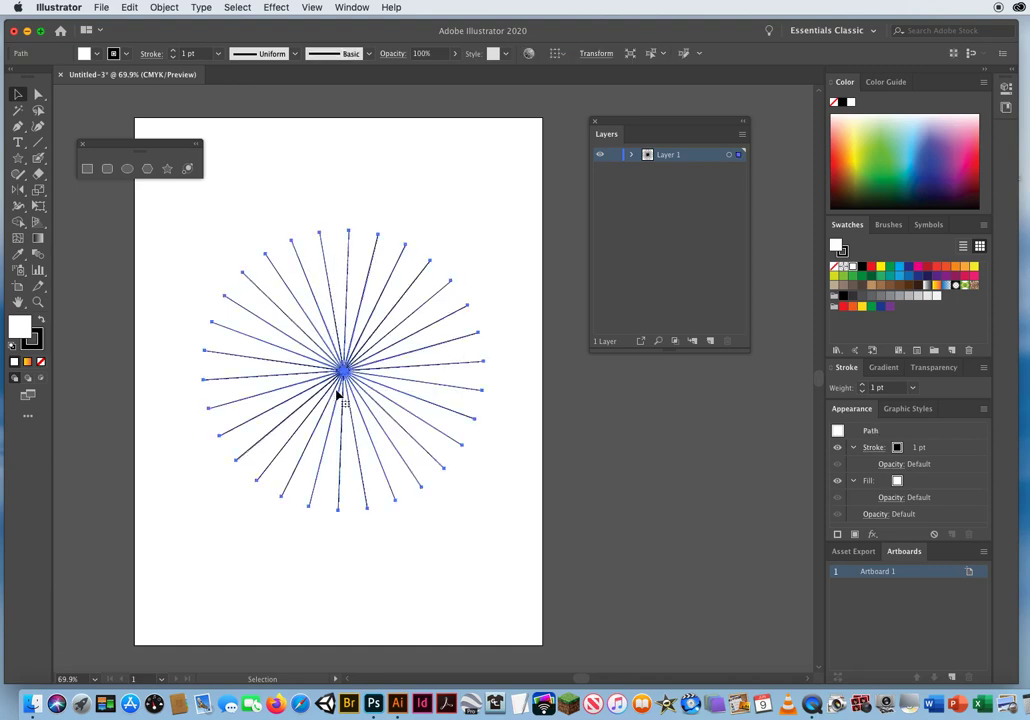
Delete the large burst and draw six smaller 30-pointed bursts of varying sizes across the artboard with the Star tool
key(Delete)
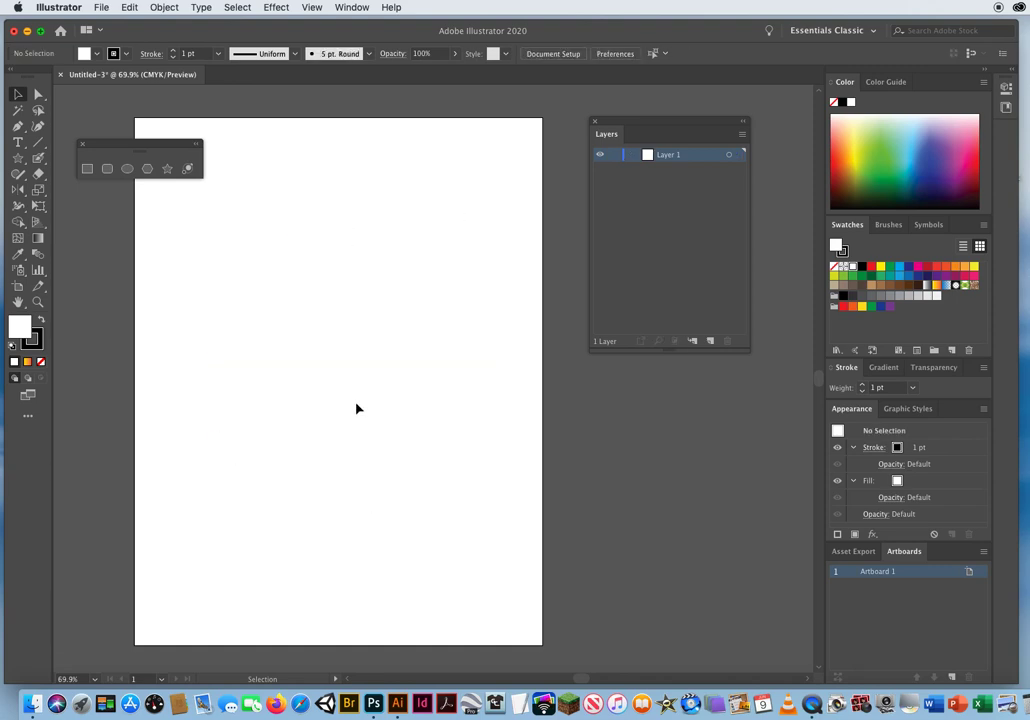
click(18, 159)
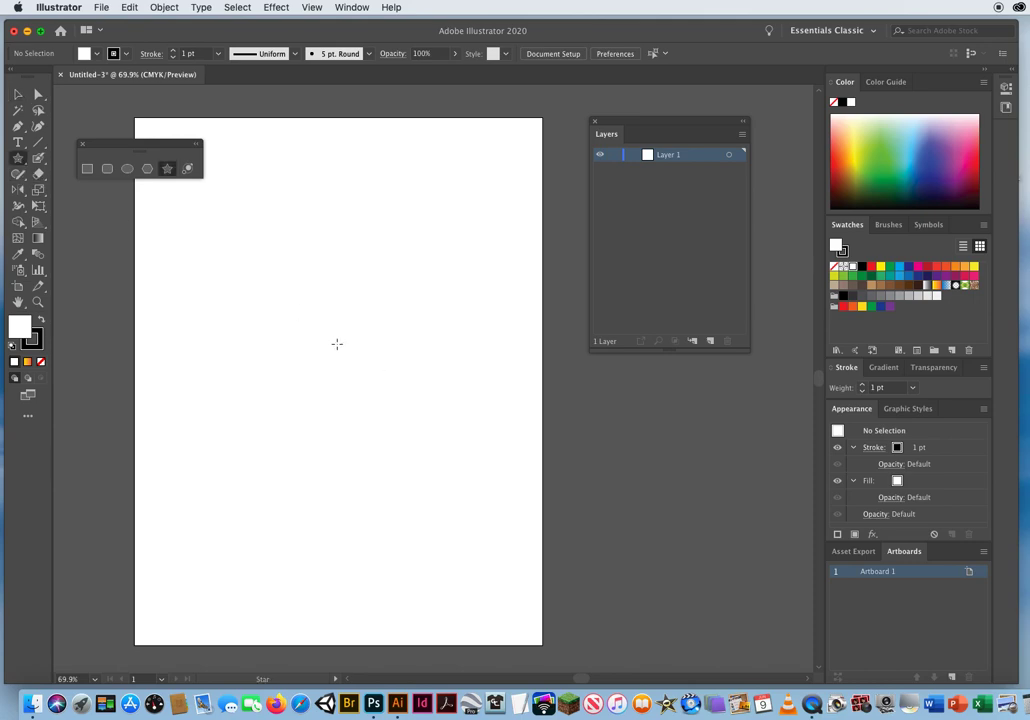
drag(392, 234, 447, 268)
drag(277, 279, 318, 318)
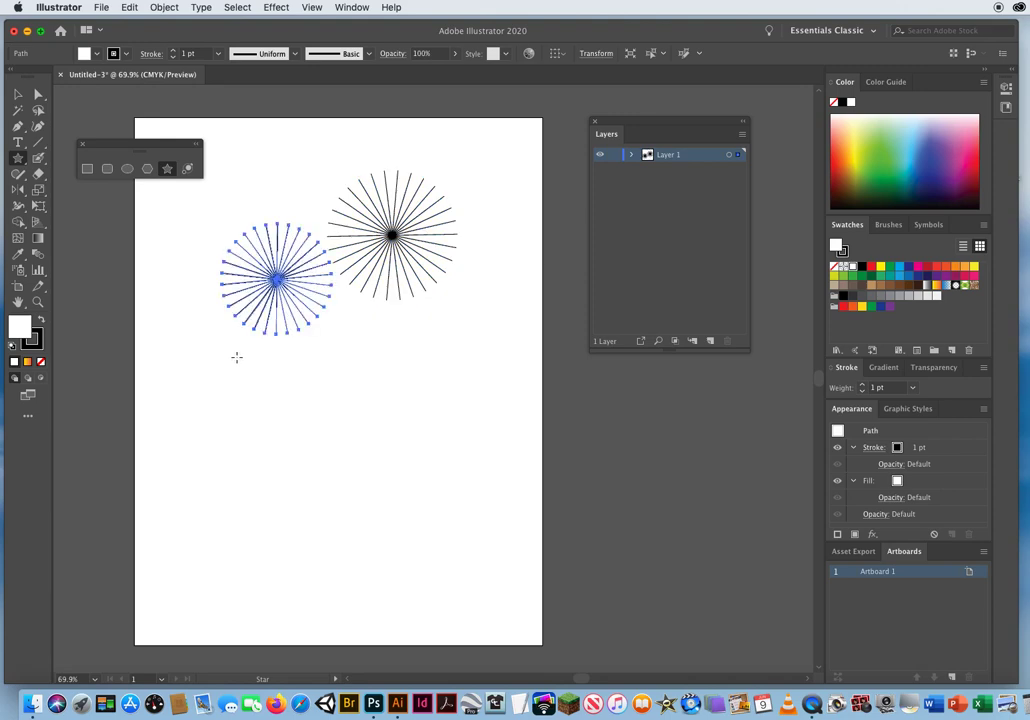
drag(237, 366, 296, 378)
drag(388, 401, 364, 475)
drag(337, 531, 295, 535)
drag(201, 497, 250, 520)
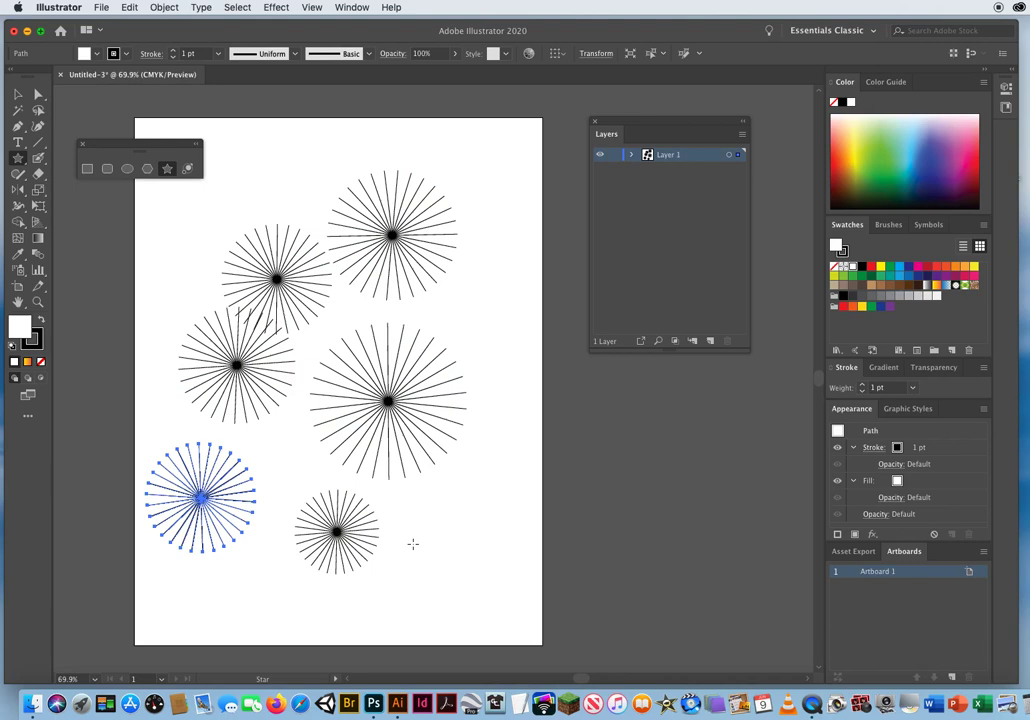
Select all the bursts on the artboard and delete them
key(v)
key(super+a)
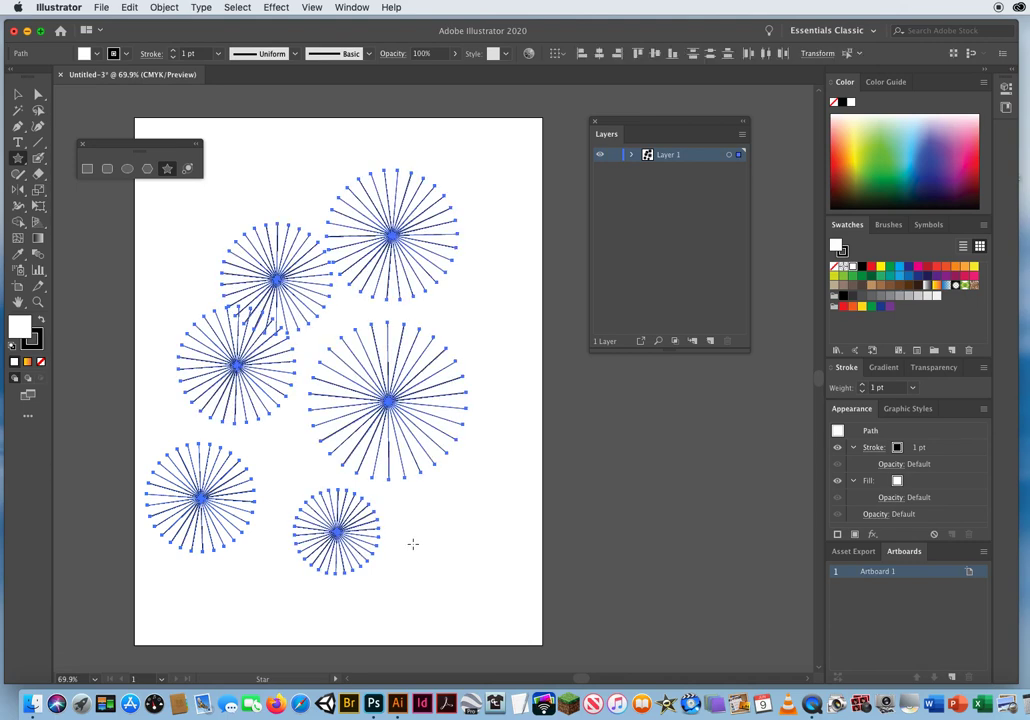
key(Delete)
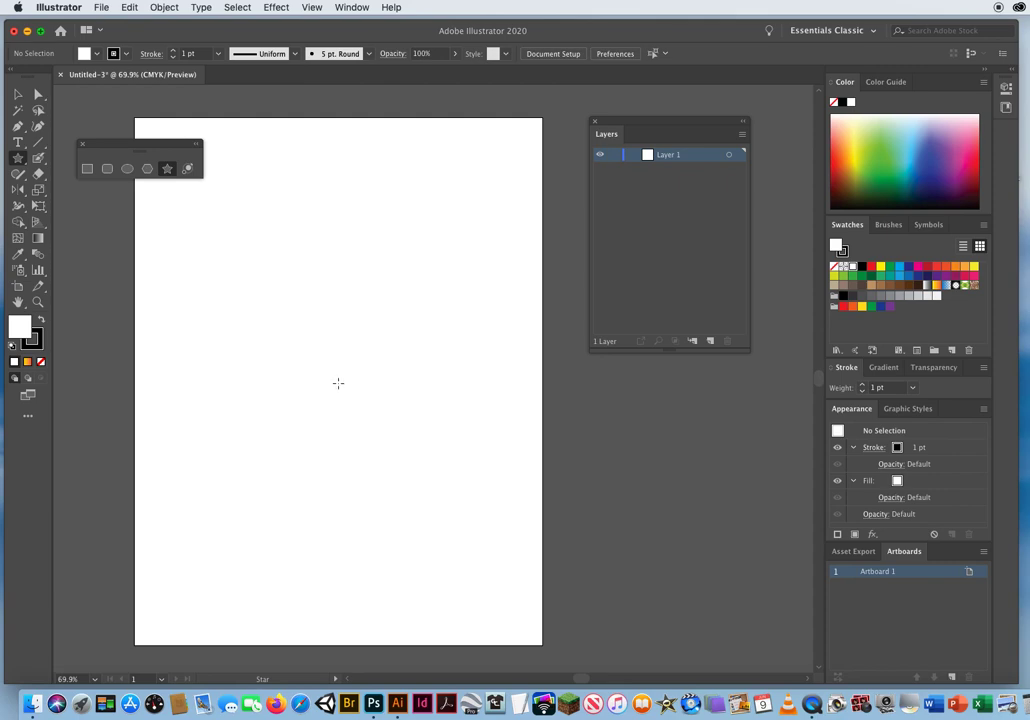
Draw a level star with a wider inner radius near the artboard's middle, lowering its point count to five
drag(331, 345, 375, 381)
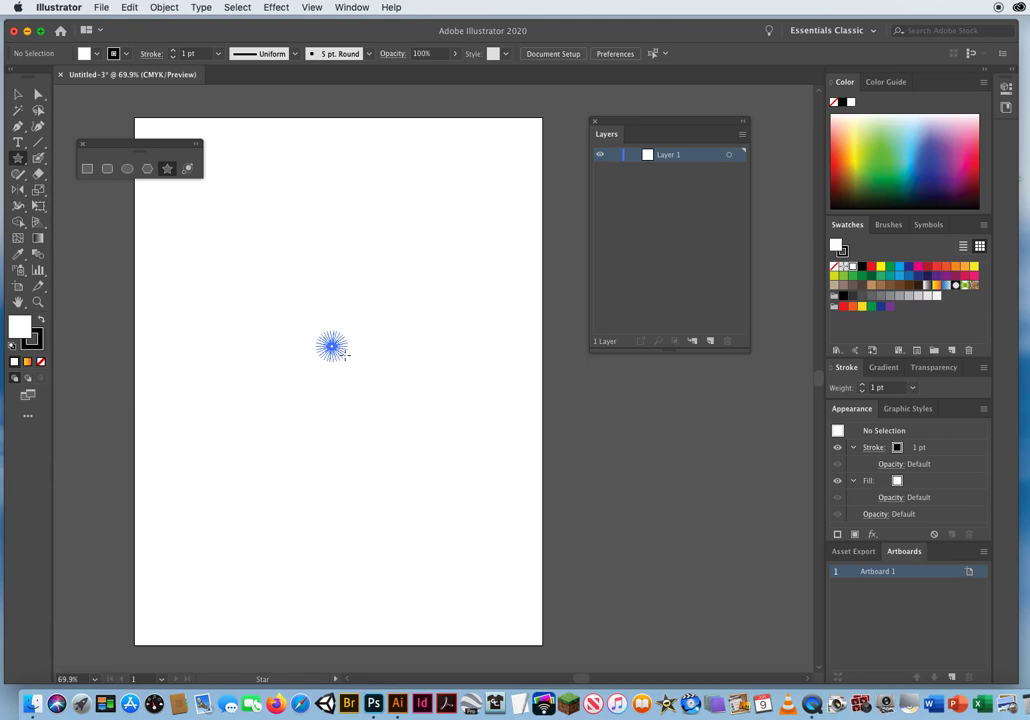
drag(388, 391, 409, 458)
key(Down)
key(Down)
key(Down)
key(Down)
key(Down)
key(Down)
key(Down)
key(Down)
key(Down)
key(Down)
key(Down)
key(Down)
key(Down)
key(Down)
key(Down)
key(Down)
key(Down)
key(Down)
key(Down)
key(Down)
key(Down)
key(Down)
key(Down)
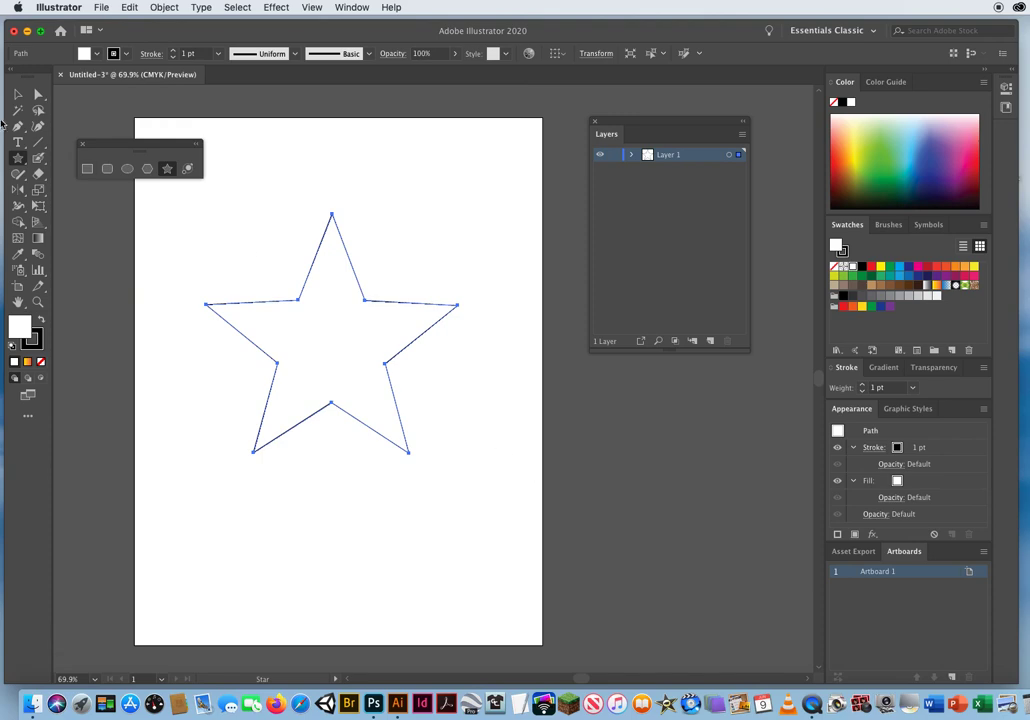
Move the whole five-pointed star slightly lower on the artboard with the Selection tool
click(18, 94)
click(374, 177)
drag(333, 218, 331, 383)
drag(470, 298, 347, 284)
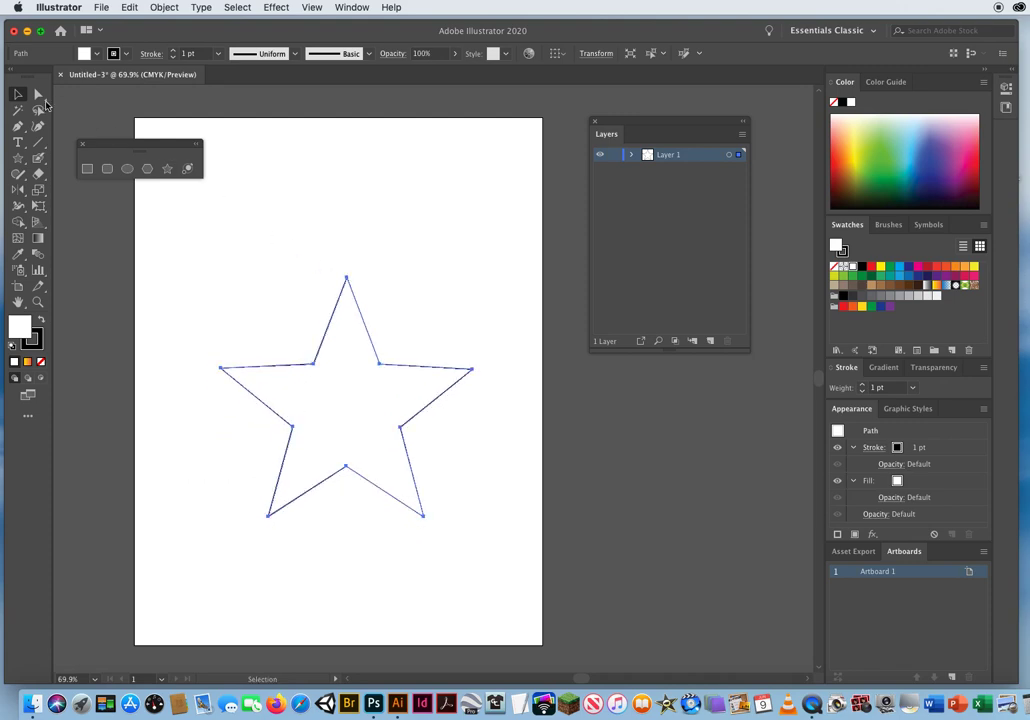
Pull only the star's top point straight down into its body with the Direct Selection tool to form a V-shaped notch
click(38, 93)
click(457, 205)
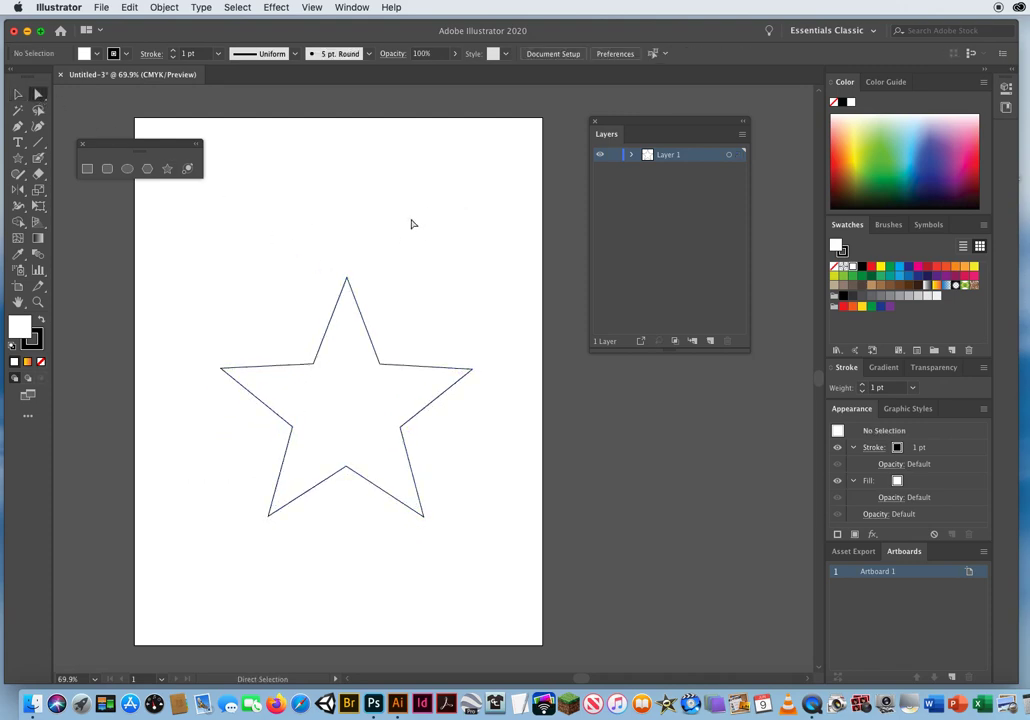
drag(348, 282, 361, 410)
click(435, 263)
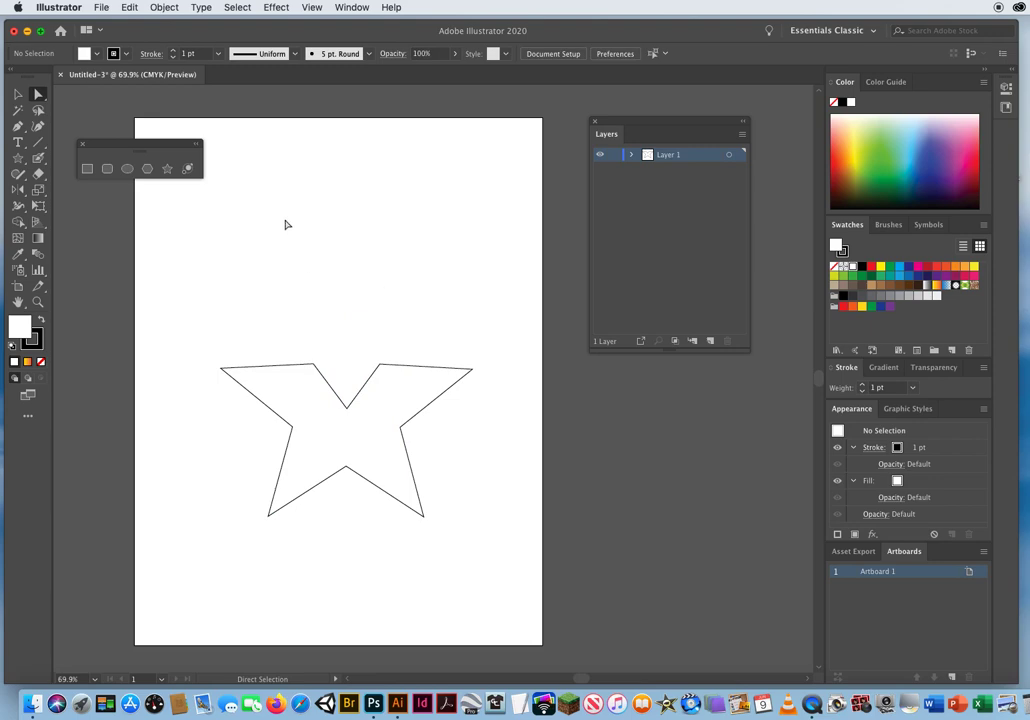
Move the notched star slightly up the artboard by its interior and fill it with the yellow swatch
click(18, 94)
mouse_move(324, 383)
mouse_down()
mouse_move(320, 260)
mouse_move(329, 362)
mouse_up()
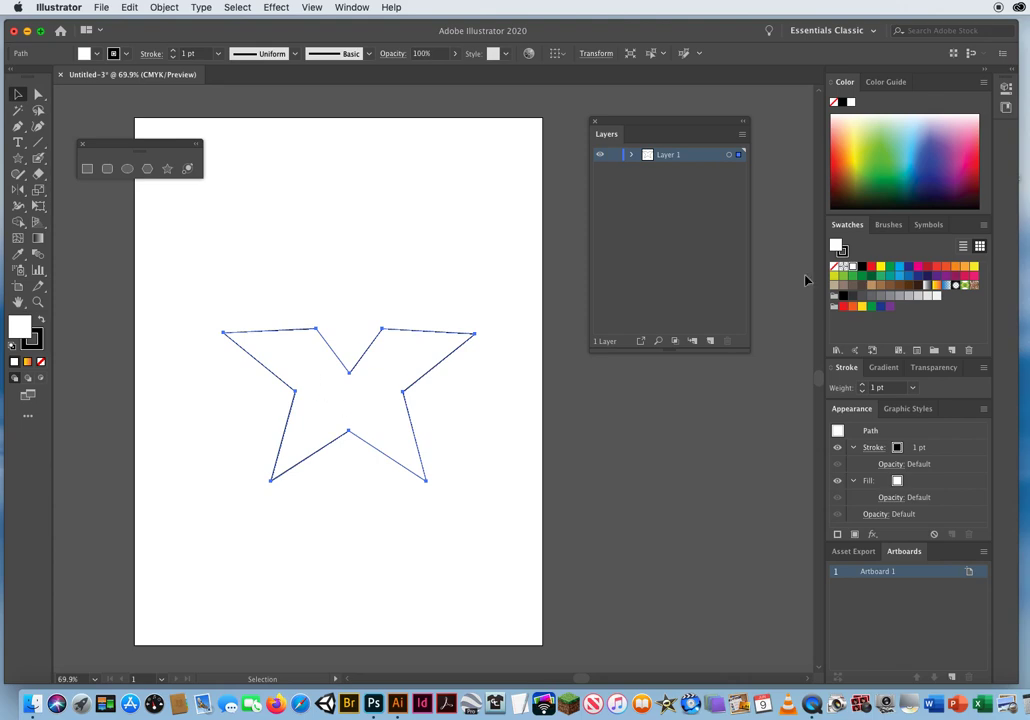
click(880, 267)
click(574, 461)
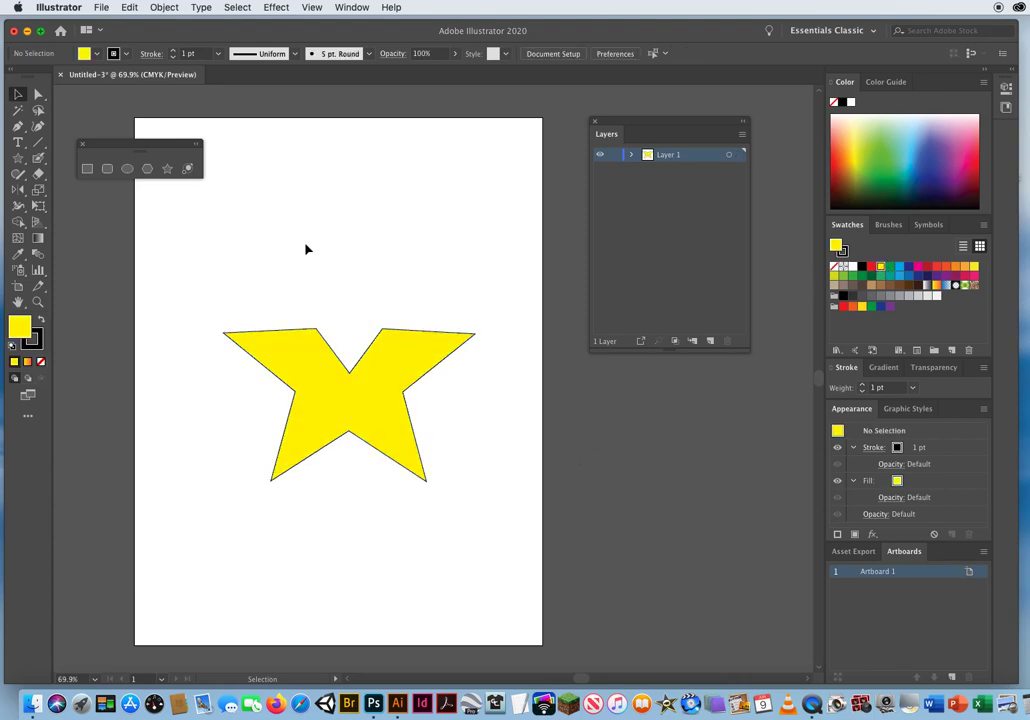
mouse_move(336, 414)
mouse_down()
mouse_move(402, 245)
mouse_move(279, 478)
mouse_move(345, 395)
mouse_up()
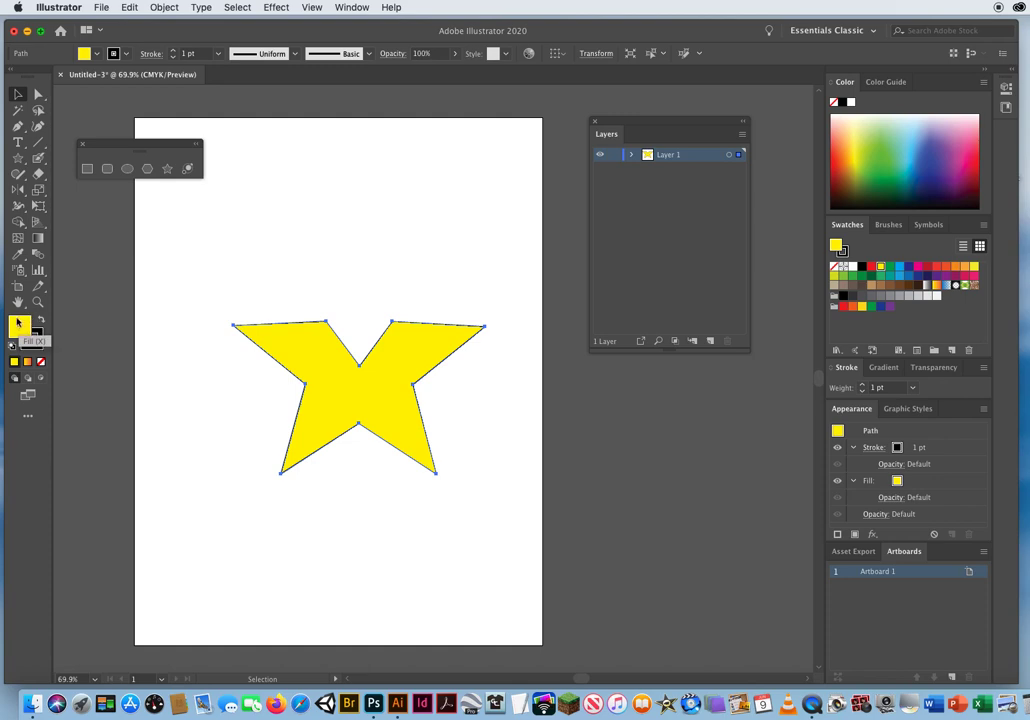
Set the notched star's fill to None and try to move the shape by its empty interior
click(41, 365)
click(345, 543)
drag(318, 413, 372, 370)
click(300, 440)
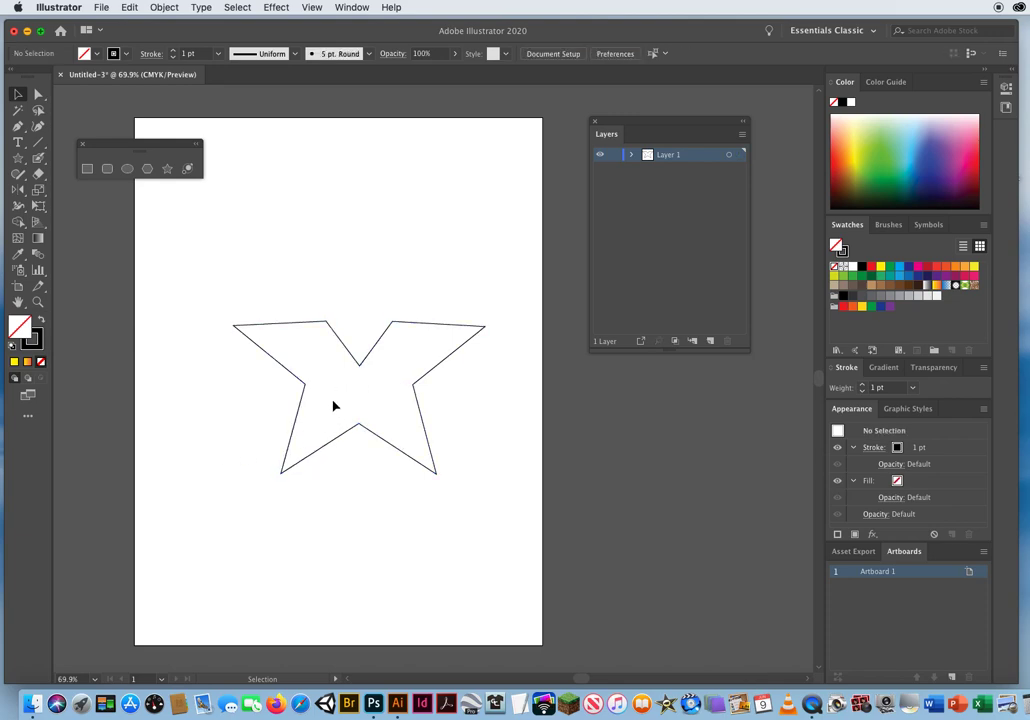
drag(330, 399, 378, 373)
Select the unfilled star by its outline at different edges, deselecting it each time
click(323, 325)
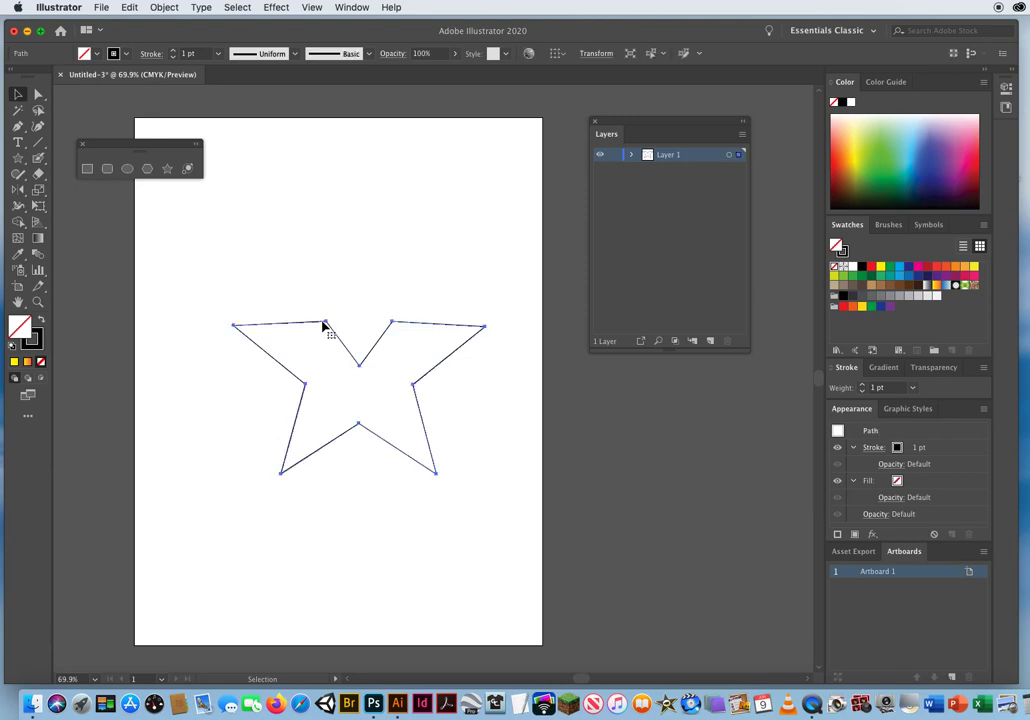
click(405, 234)
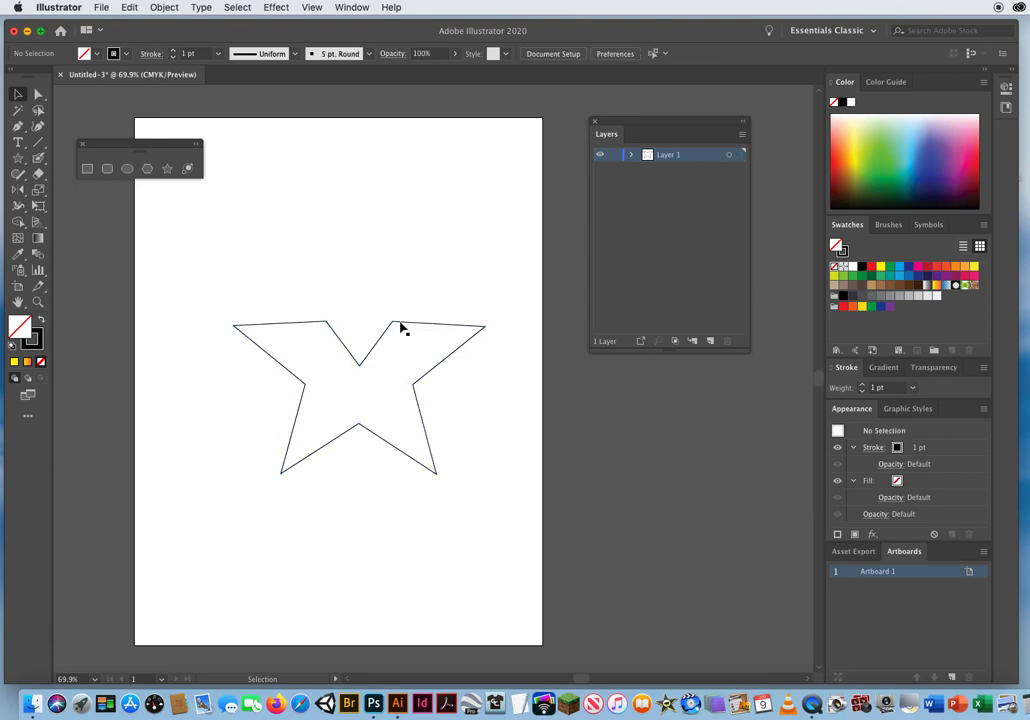
click(455, 362)
click(478, 435)
click(460, 354)
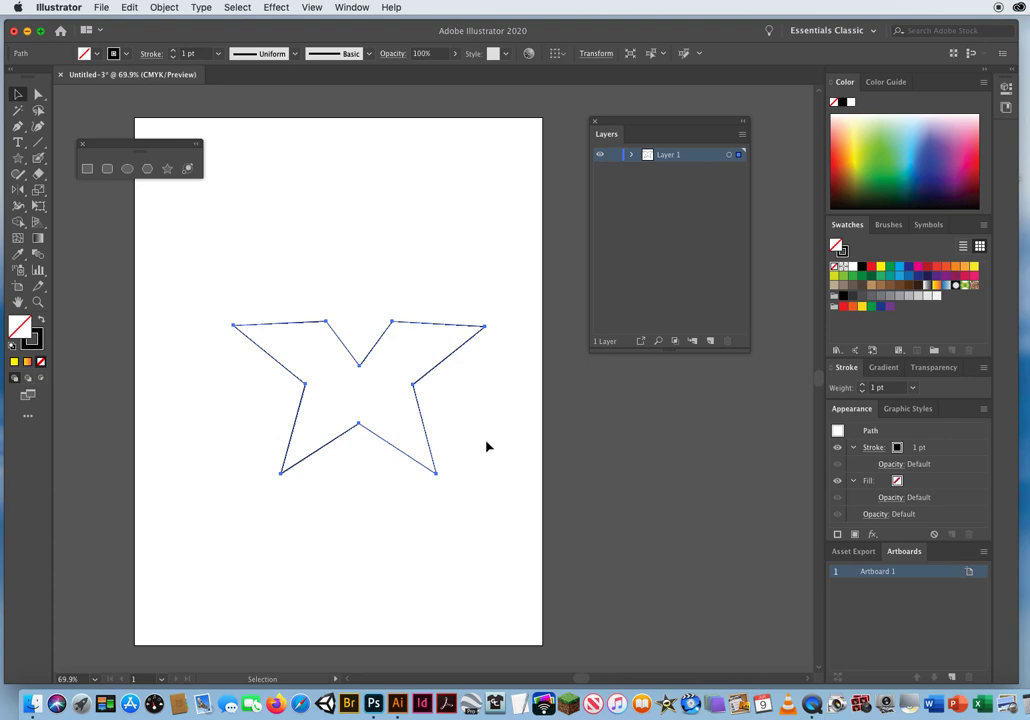
click(467, 391)
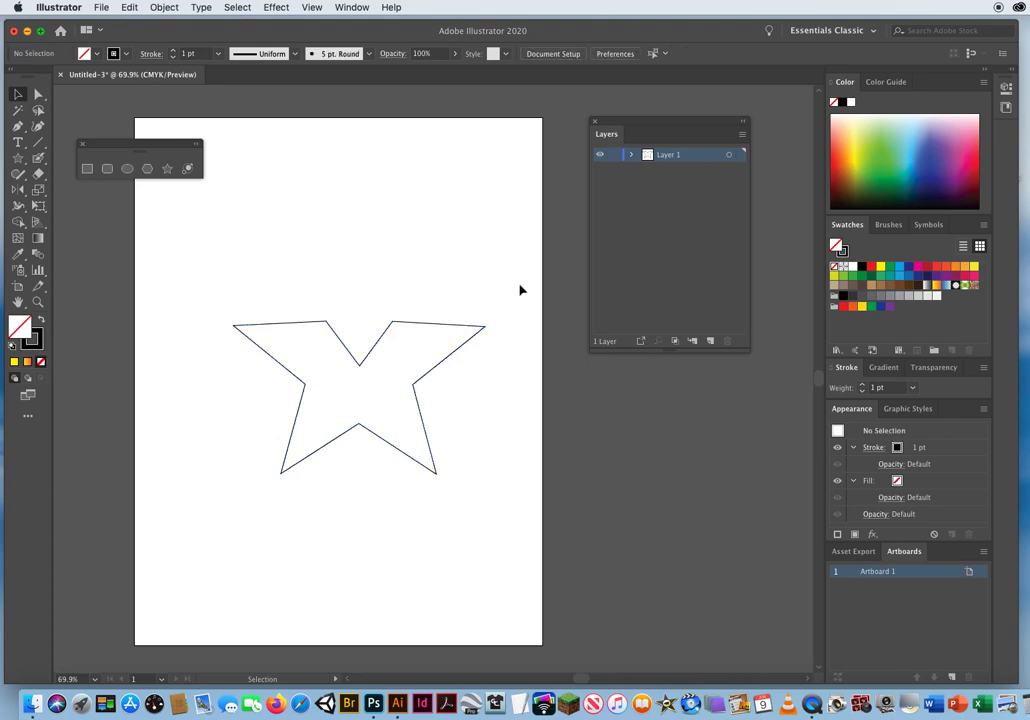
Select the unfilled star with a marquee across its upper right arm and shift it slightly by its notch point
click(485, 321)
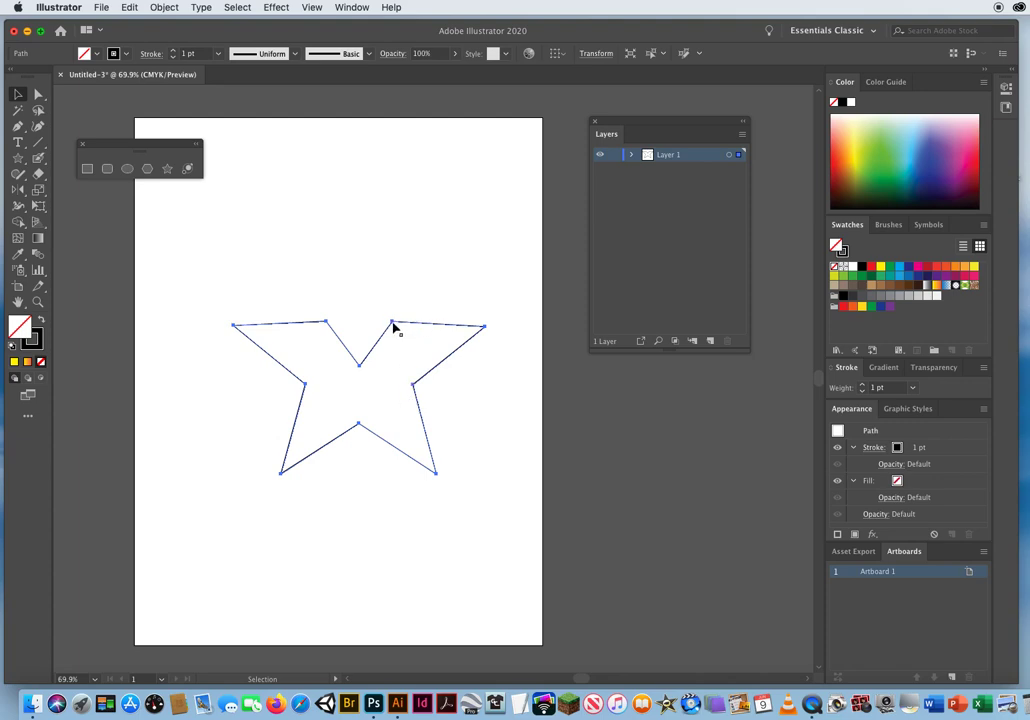
click(427, 331)
drag(386, 376, 418, 342)
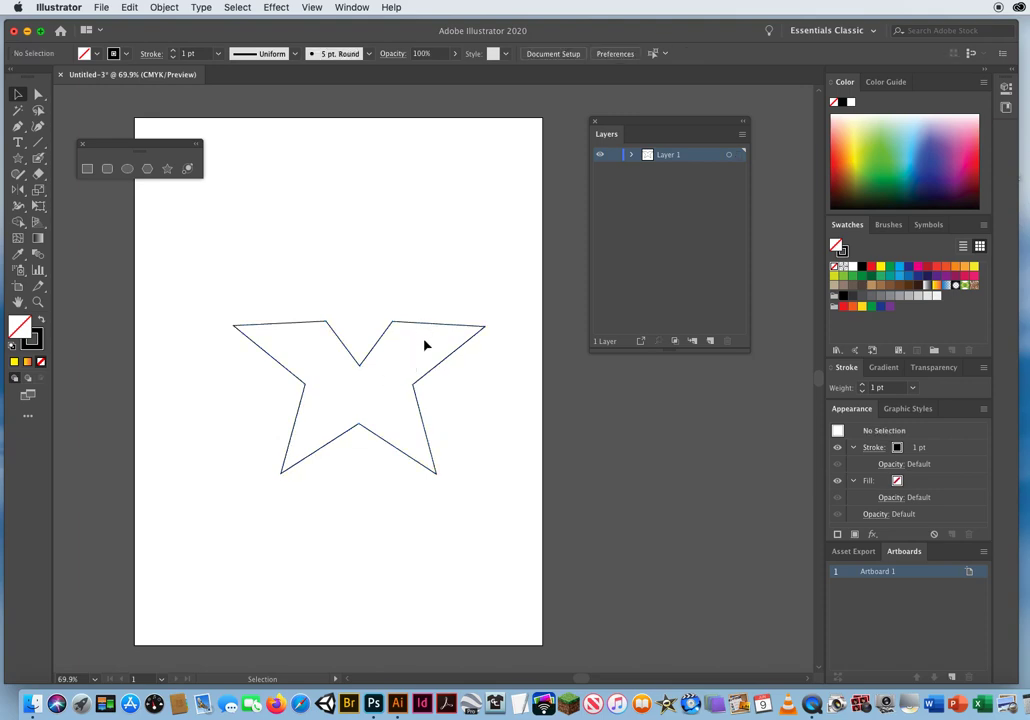
drag(501, 263, 412, 406)
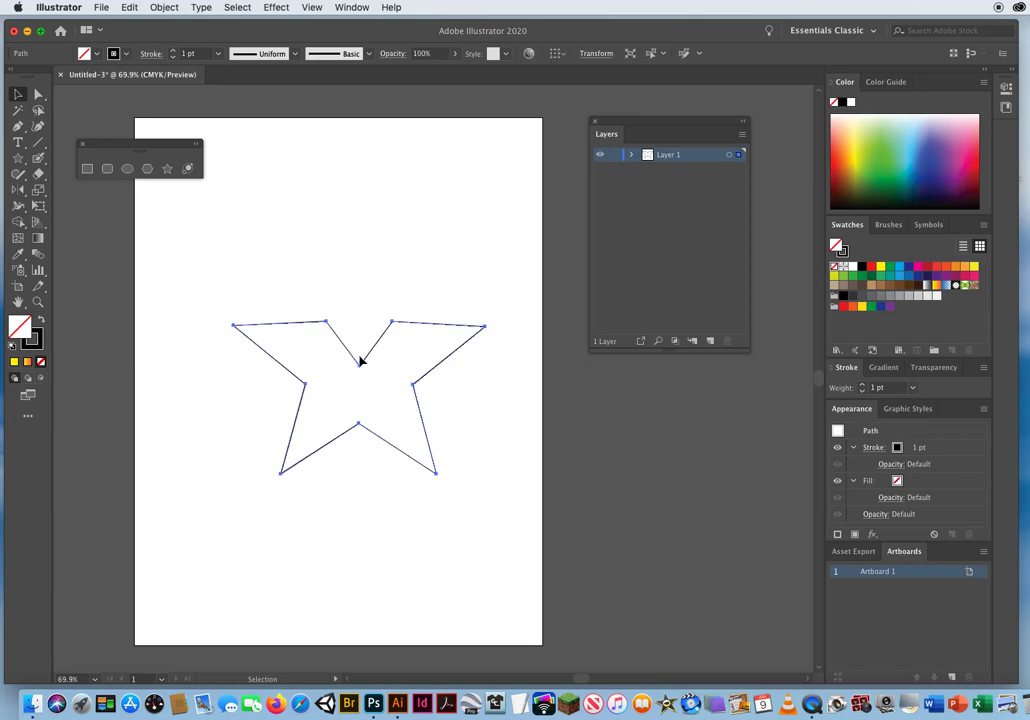
mouse_move(361, 357)
mouse_down()
mouse_move(356, 218)
mouse_move(357, 376)
mouse_up()
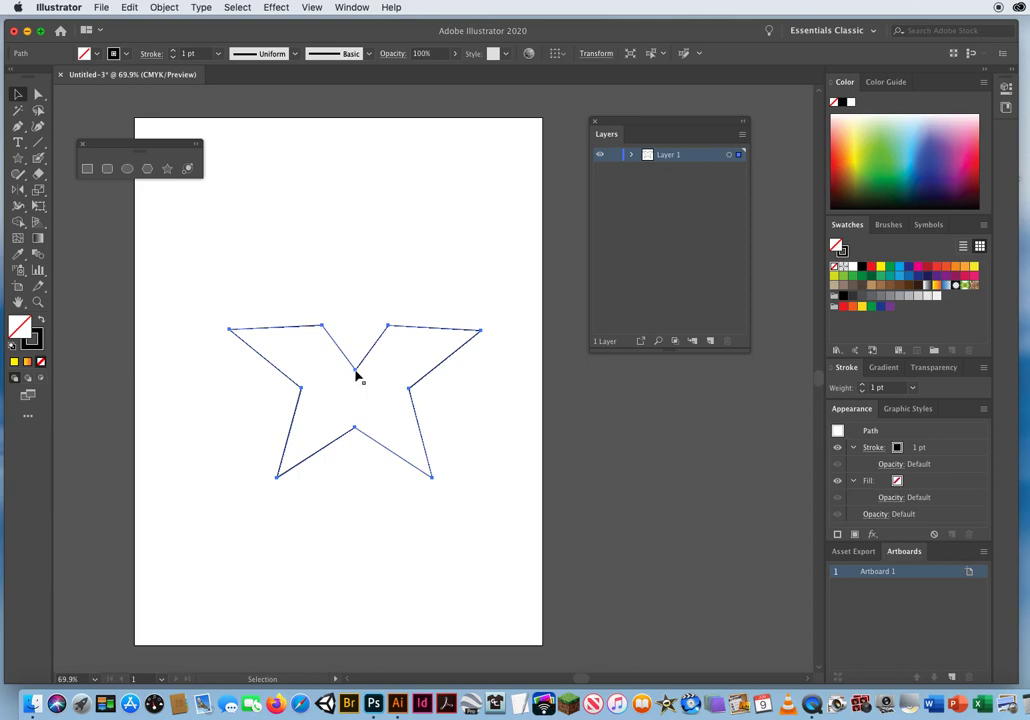
drag(357, 376, 354, 362)
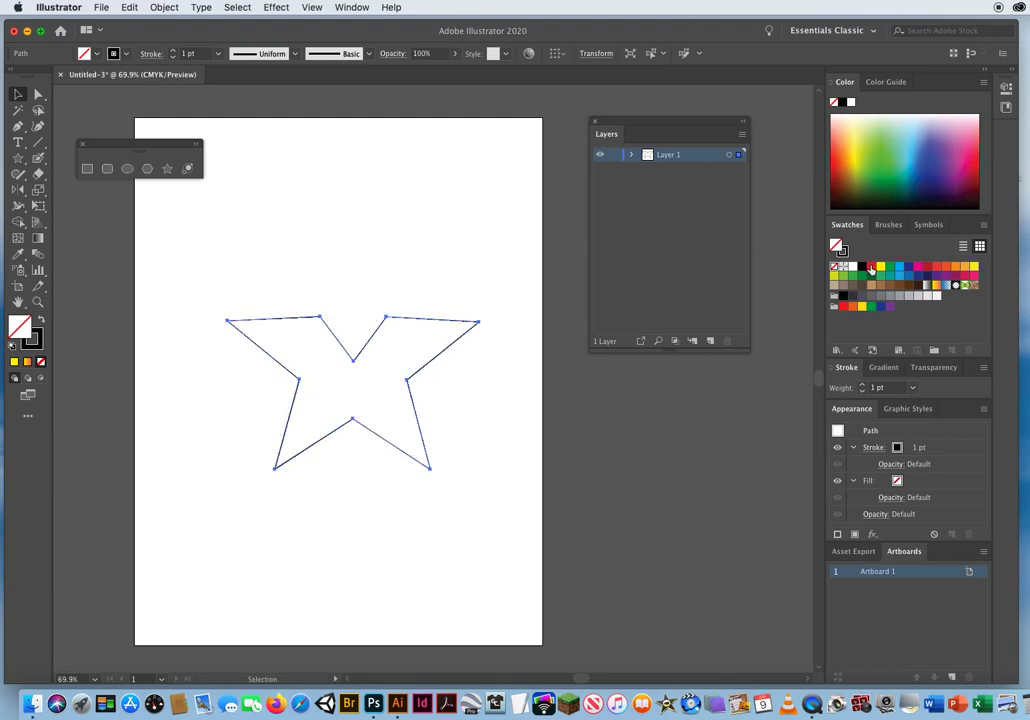
Try a red fill on the star, clear it to None, and apply the light orange swatch as its fill
click(871, 267)
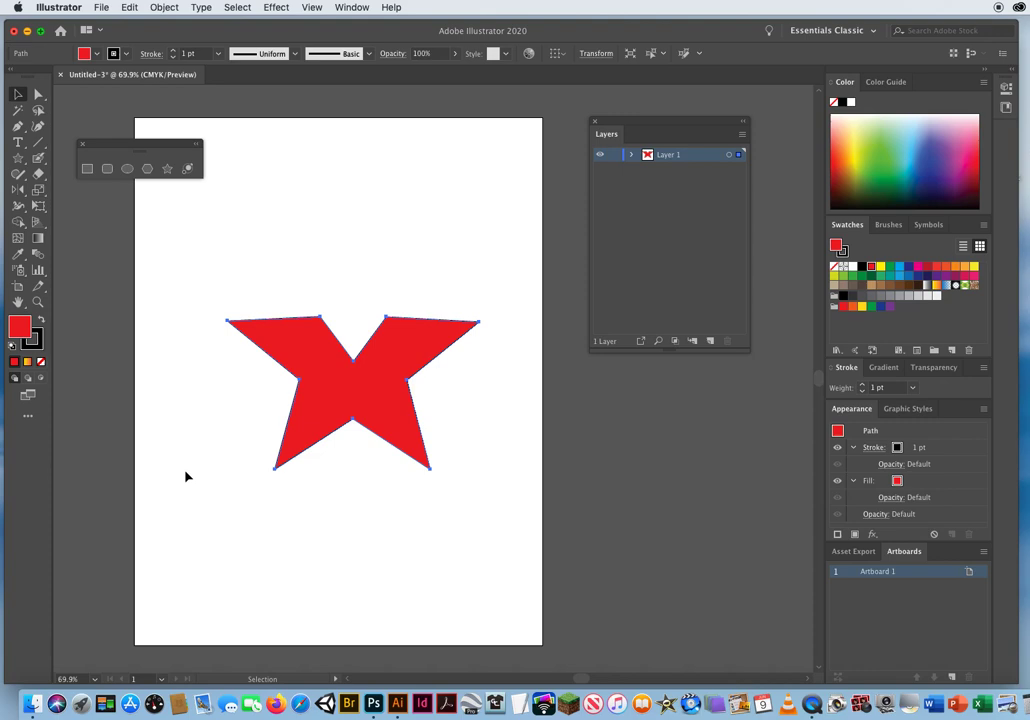
key(slash)
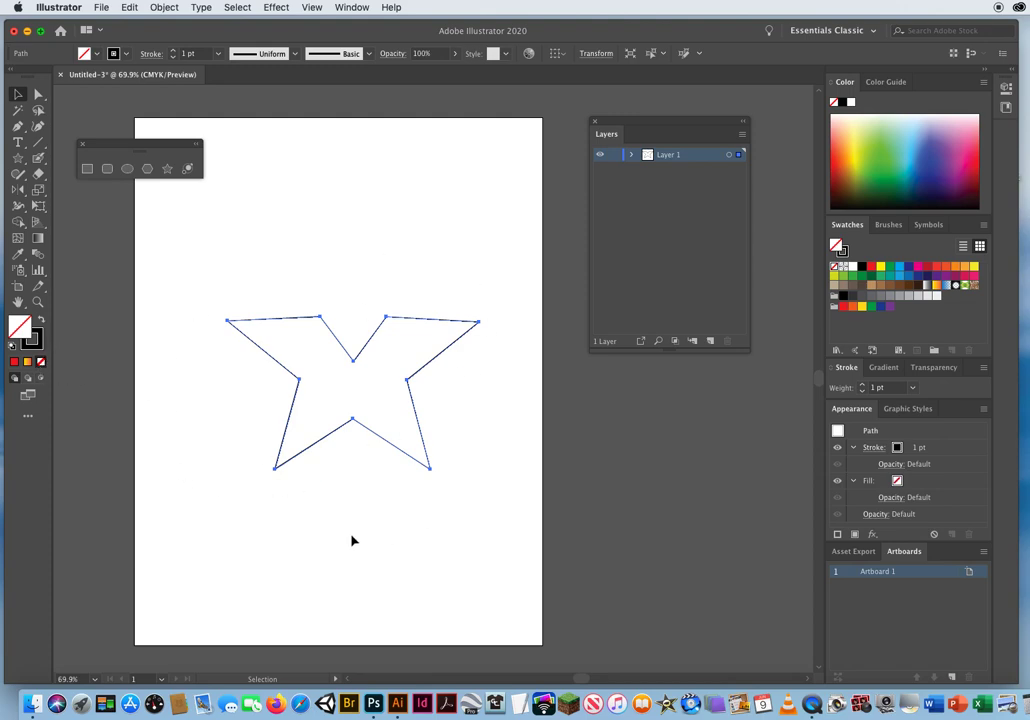
click(964, 266)
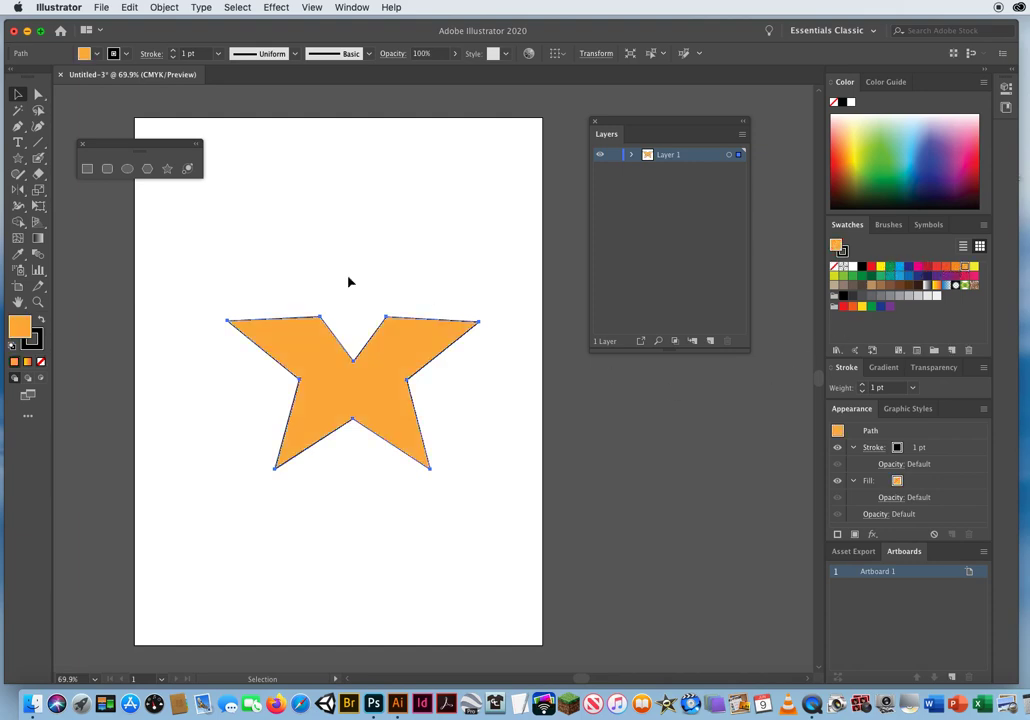
Raise the star's stroke weight to 11 pt
click(185, 53)
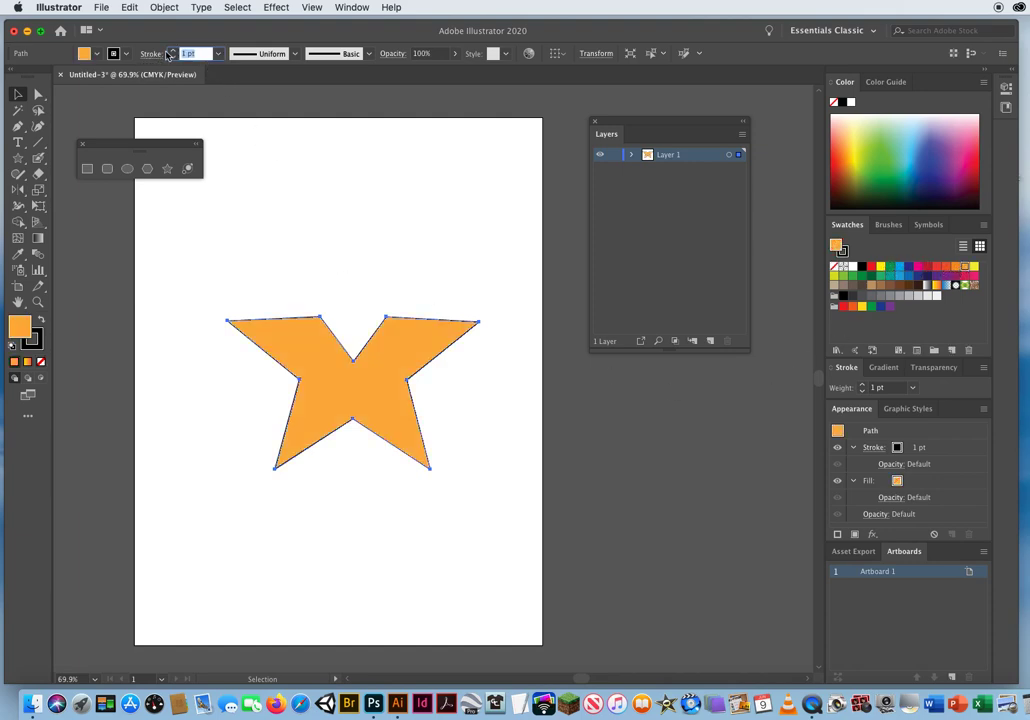
click(171, 50)
click(171, 50)
click(171, 50)
click(171, 50)
click(171, 50)
click(172, 50)
click(172, 50)
click(172, 50)
click(172, 50)
click(172, 50)
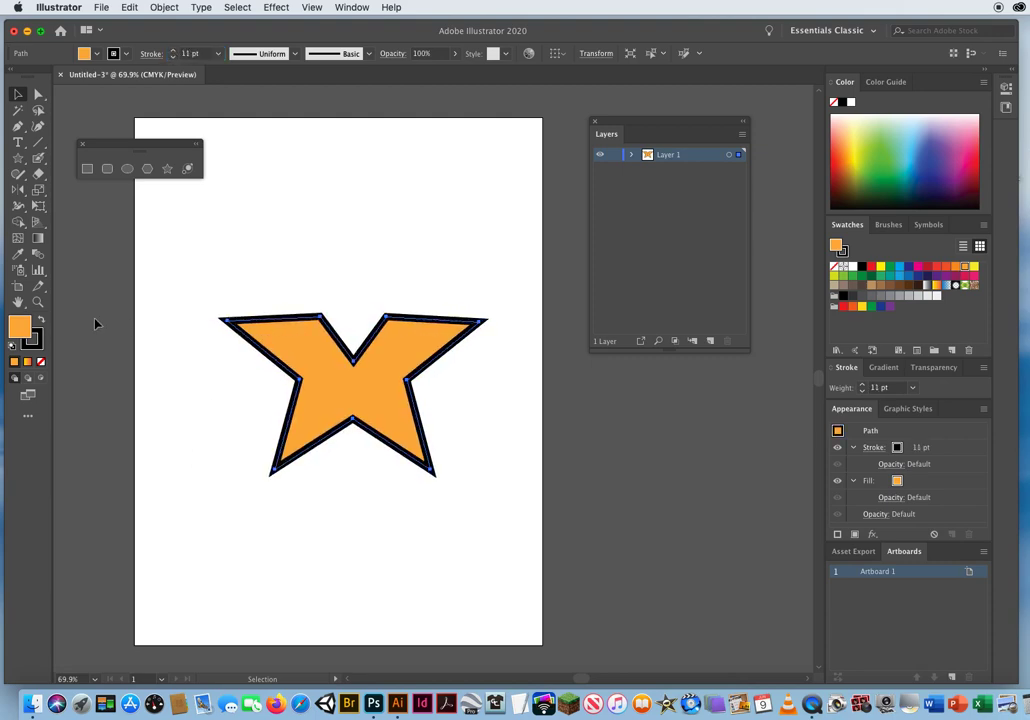
Swap the star's fill and stroke colours, and recolour it with a red fill and a black stroke
click(37, 343)
click(41, 320)
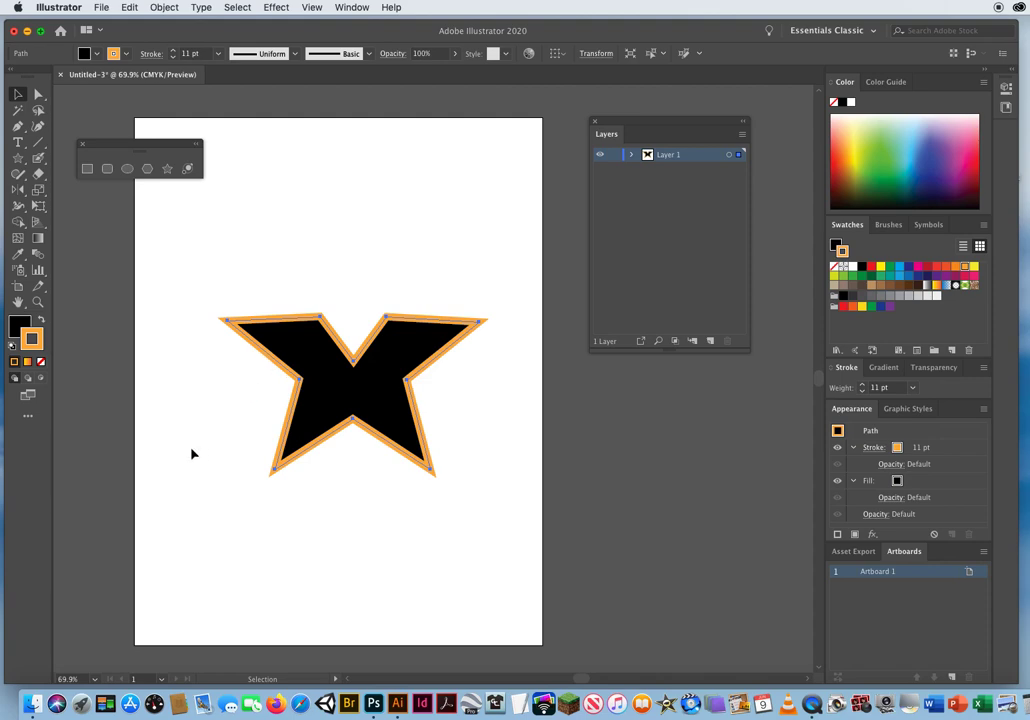
key(x)
click(871, 266)
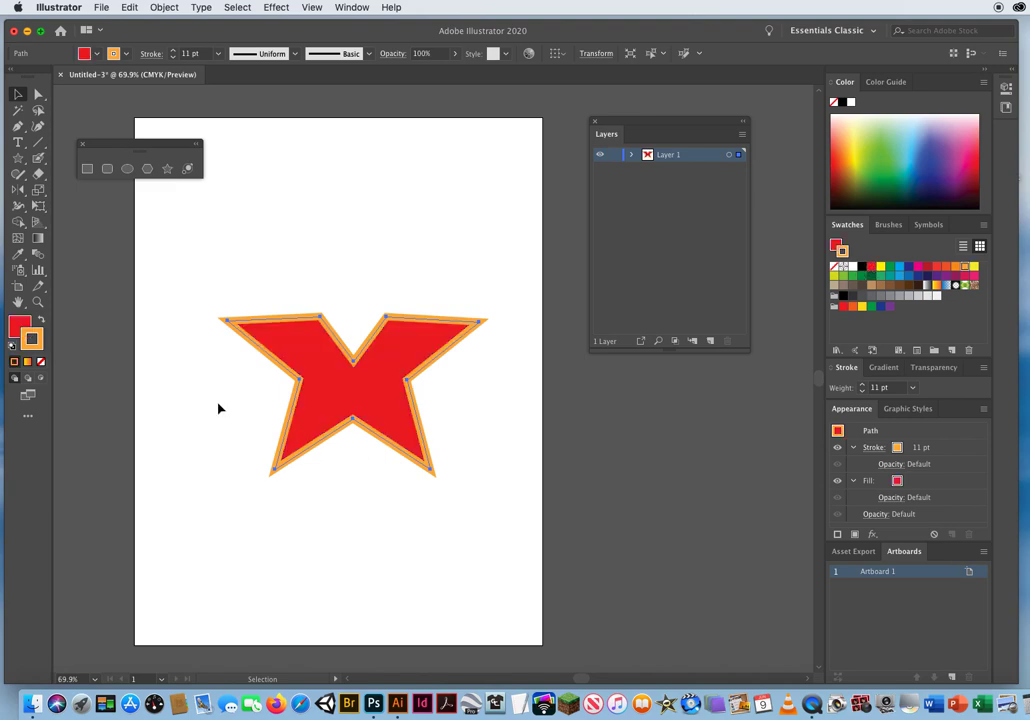
click(31, 343)
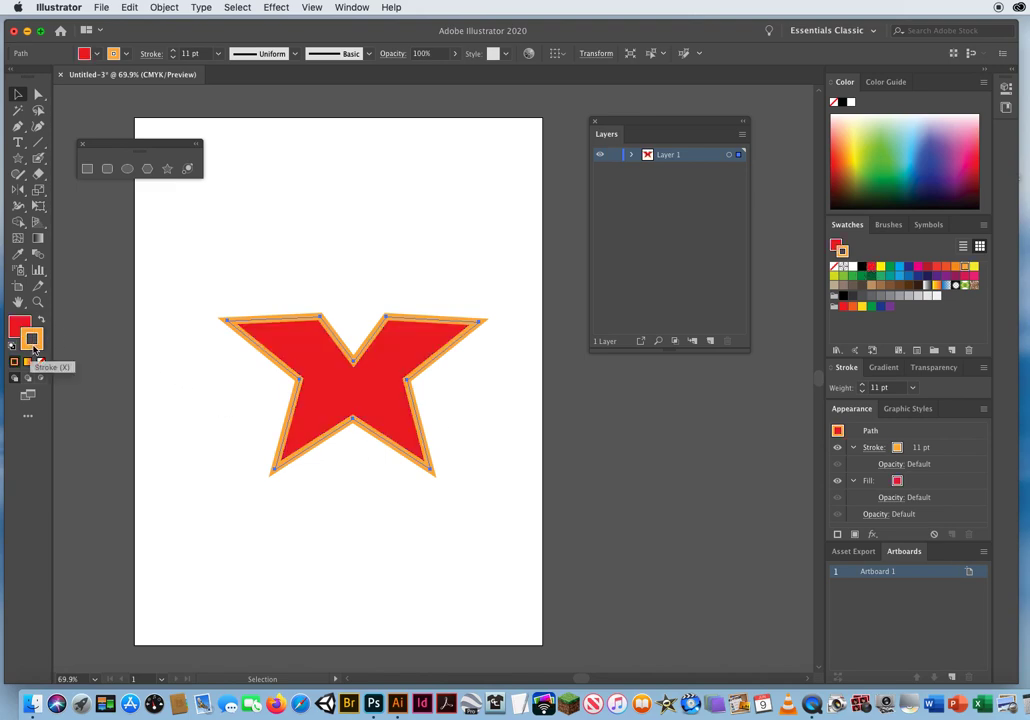
click(863, 267)
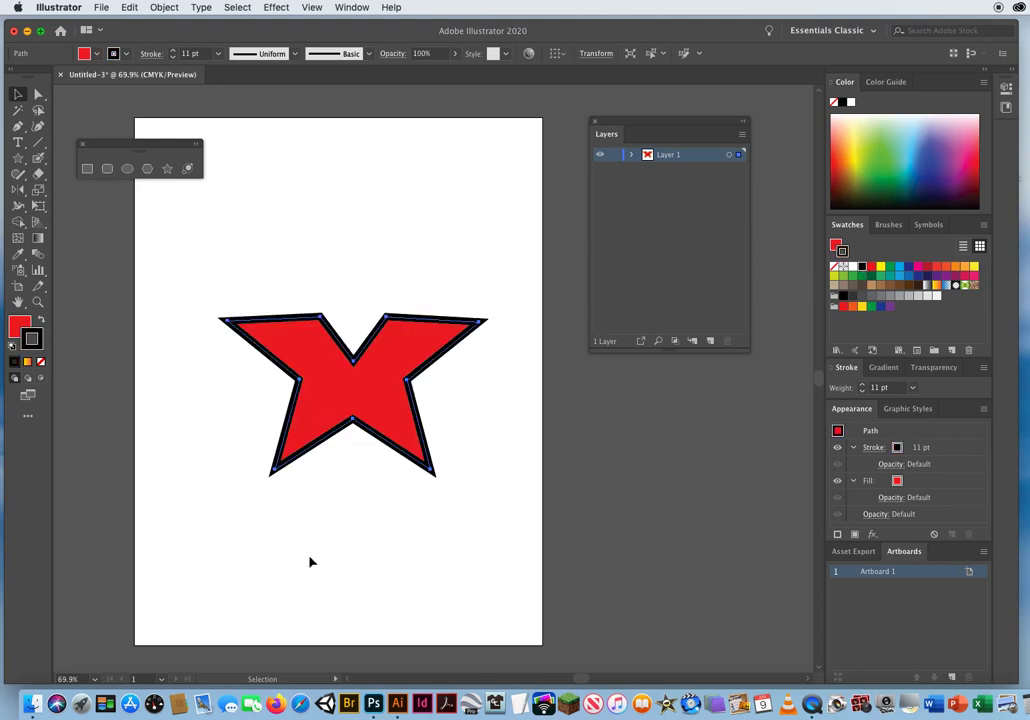
Swap the star's red fill with its black stroke and swap the two colours back
key(shift)
key(shift+x)
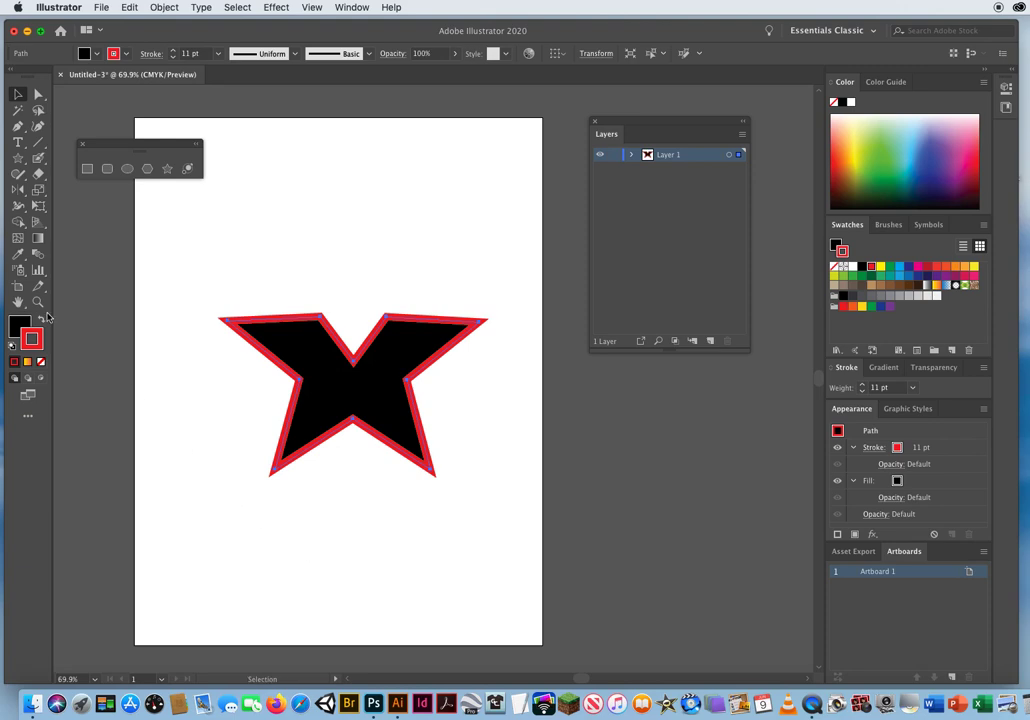
key(shift)
key(shift+x)
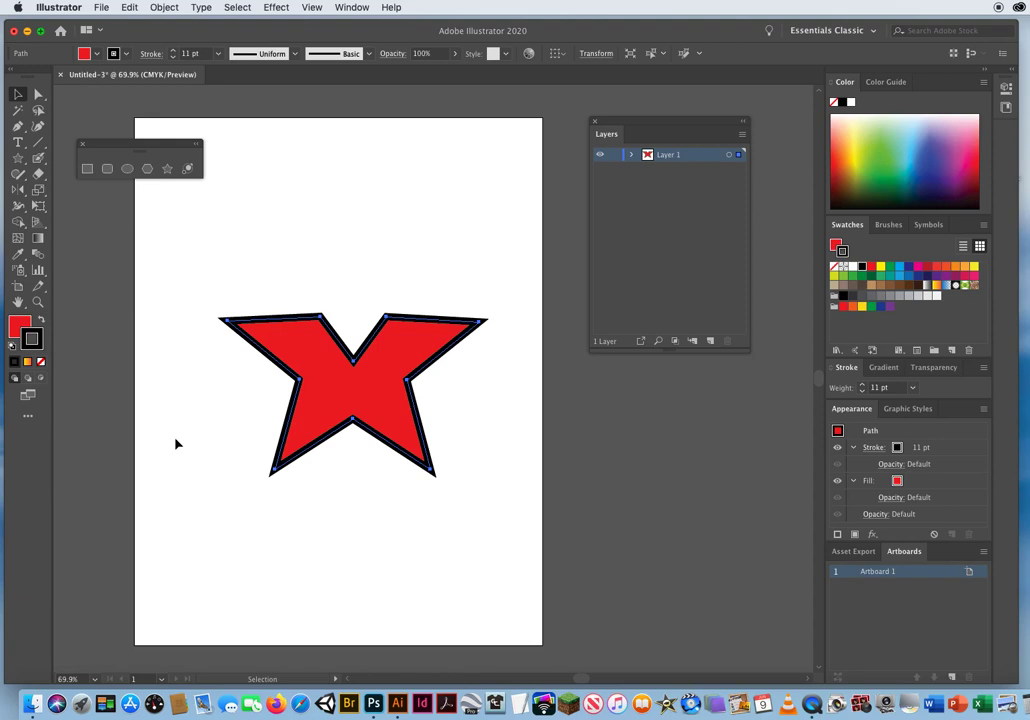
Swap the star's red fill with its black stroke, switch the active colour between fill and stroke, and delete the star
key(shift+x)
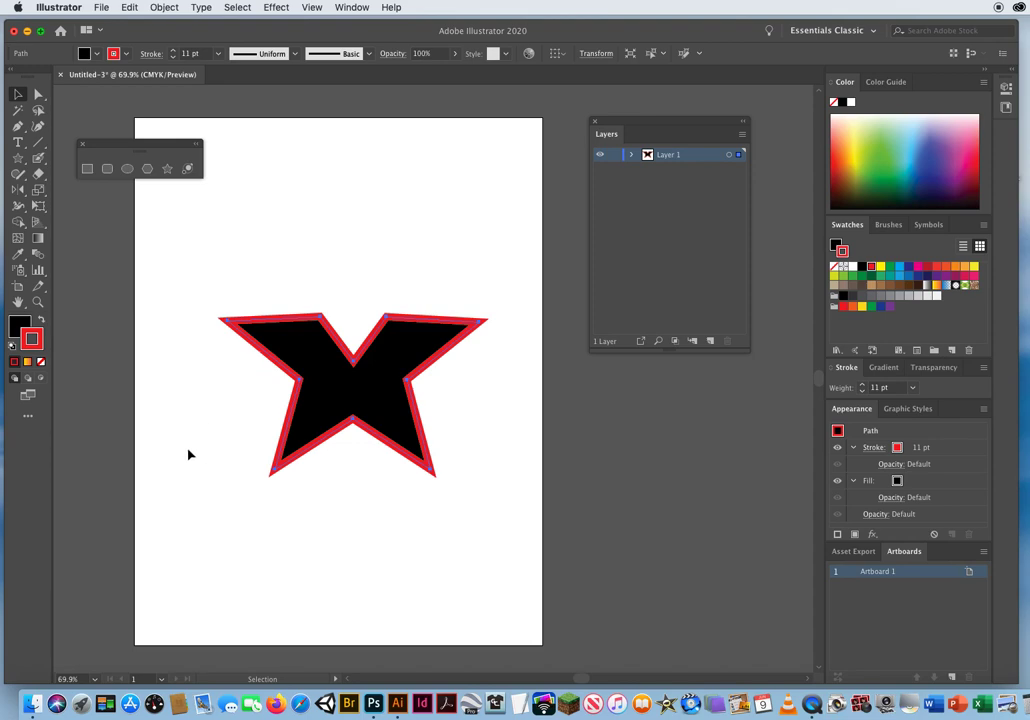
key(x)
key(x)
key(x)
key(Delete)
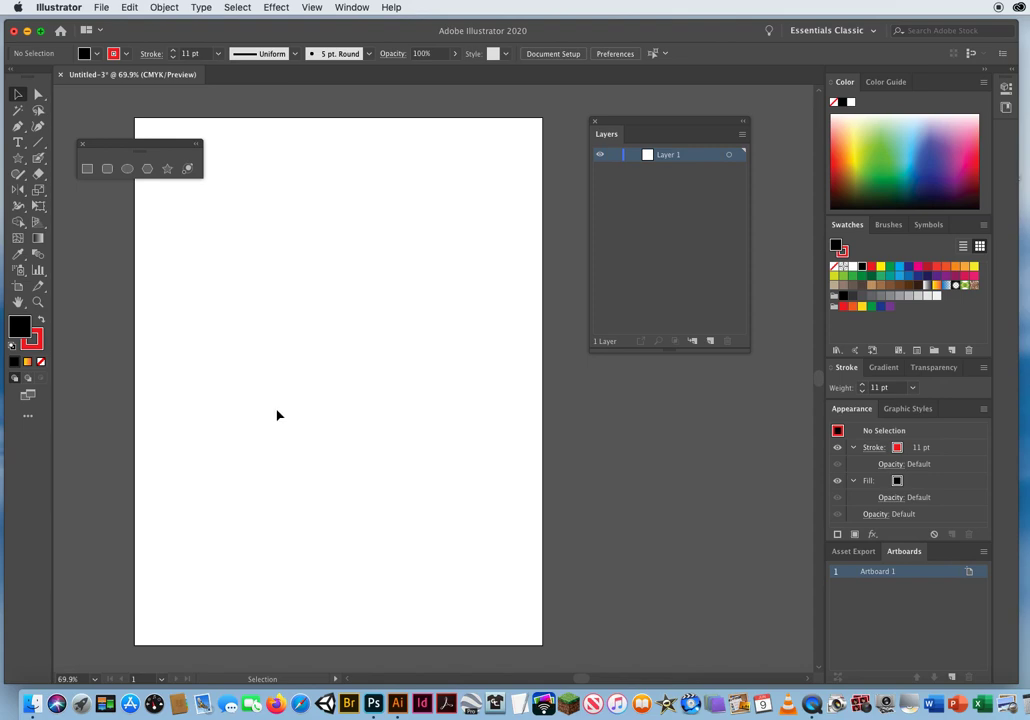
Shorten the floating Layers panel and draw a large five-pointed star on the artboard with the default white fill and black stroke
drag(745, 347, 745, 249)
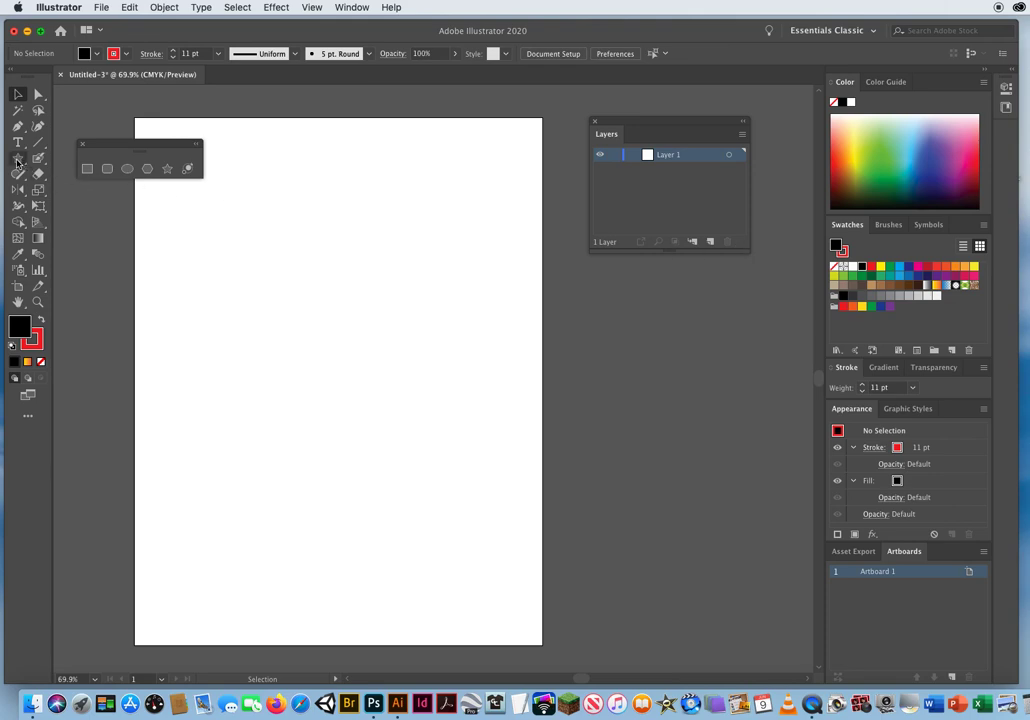
click(167, 168)
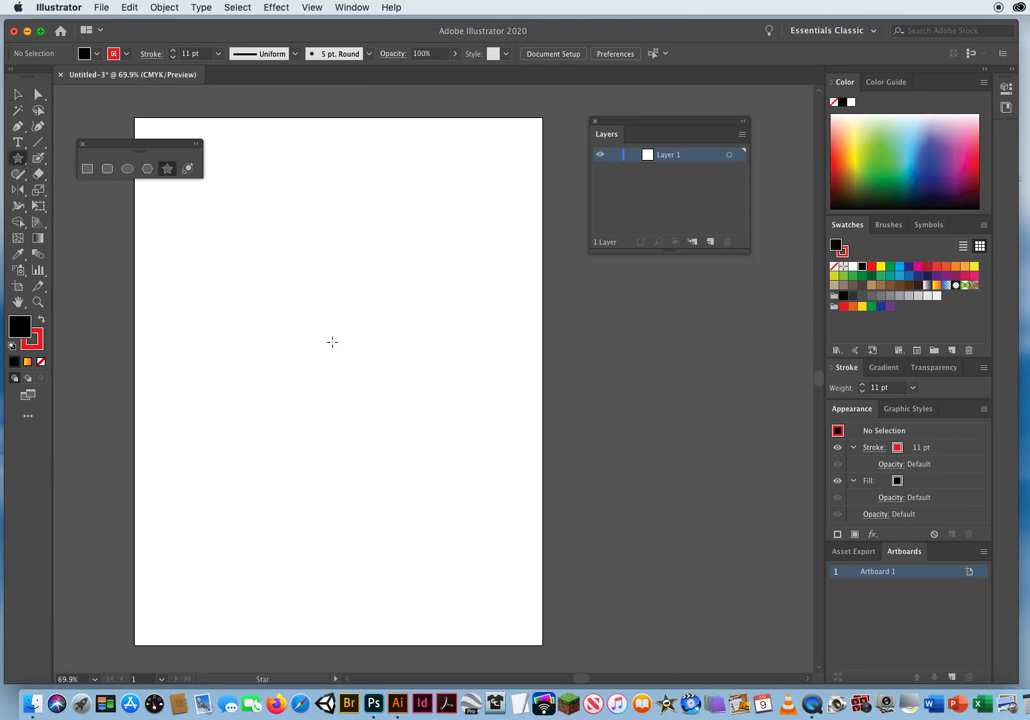
key(d)
drag(337, 353, 212, 313)
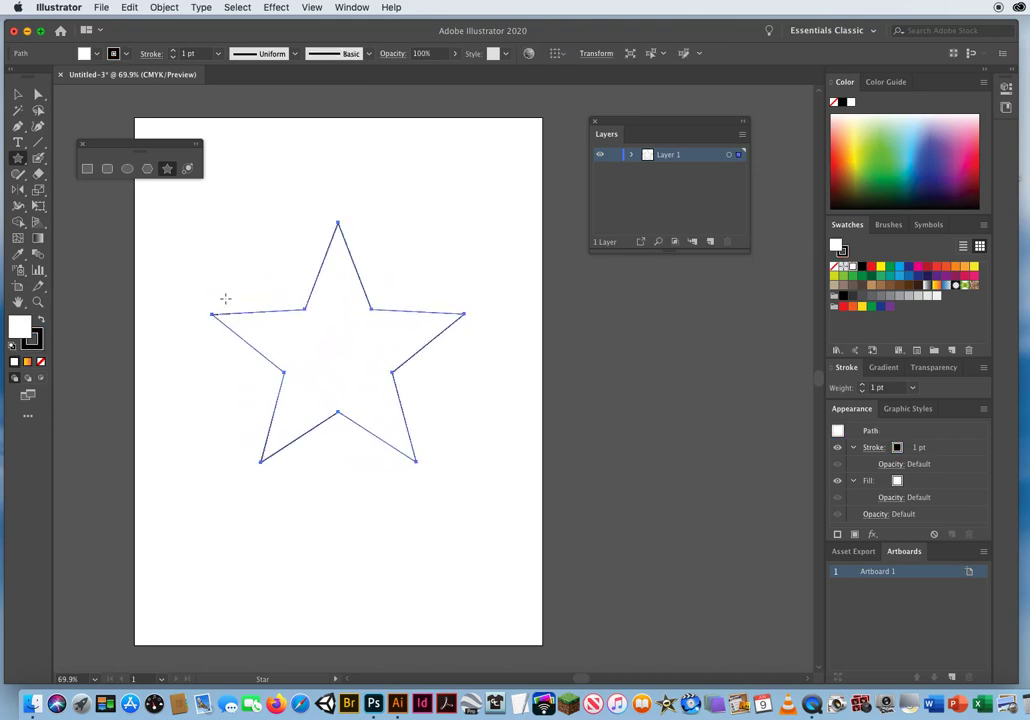
Raise the new star's stroke weight to 16 pt
click(190, 53)
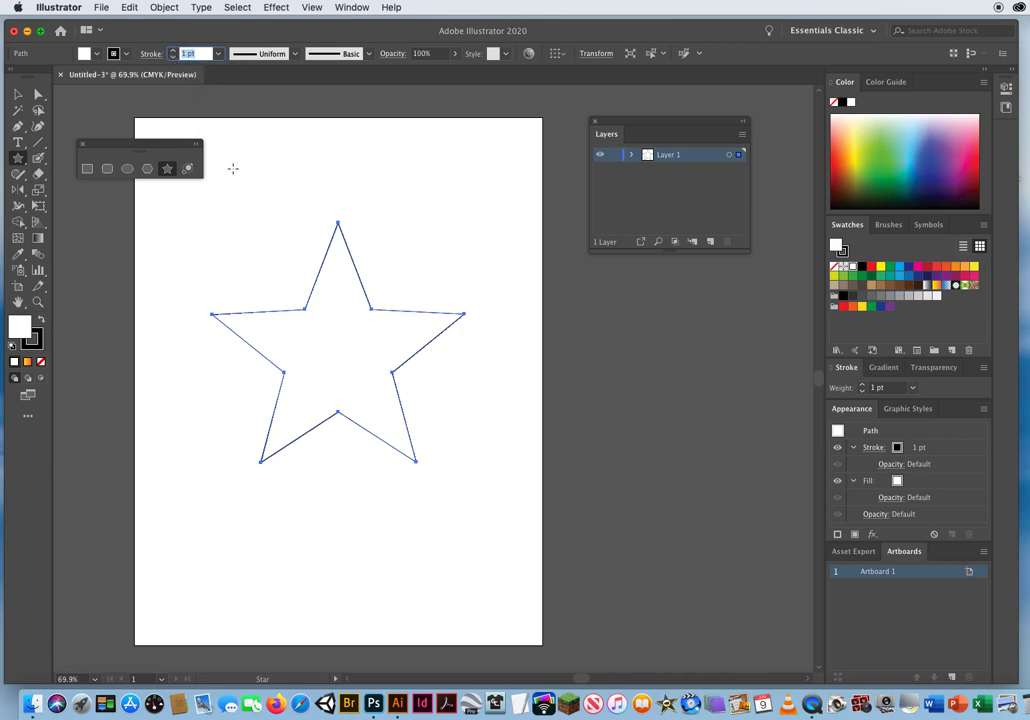
click(173, 51)
click(173, 51)
click(173, 51)
click(173, 51)
click(173, 51)
click(173, 51)
click(173, 51)
click(173, 51)
click(173, 51)
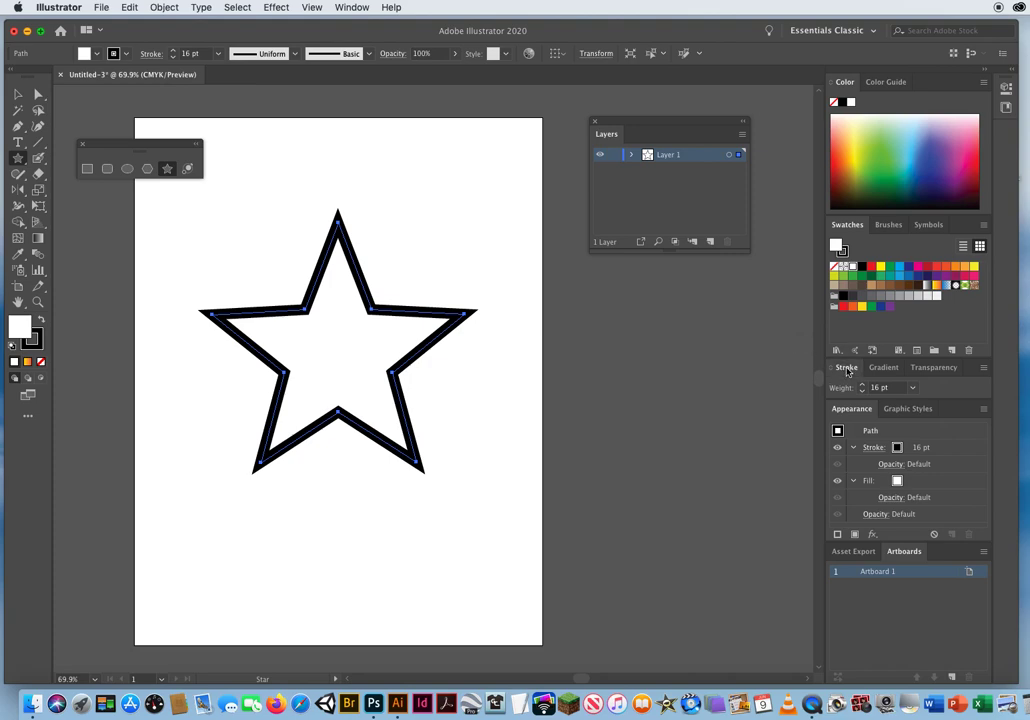
Undock the Stroke panel, place it below the floating Layers panel, and show its full options
mouse_move(847, 370)
mouse_down()
mouse_move(804, 337)
mouse_move(602, 300)
mouse_move(615, 318)
mouse_up()
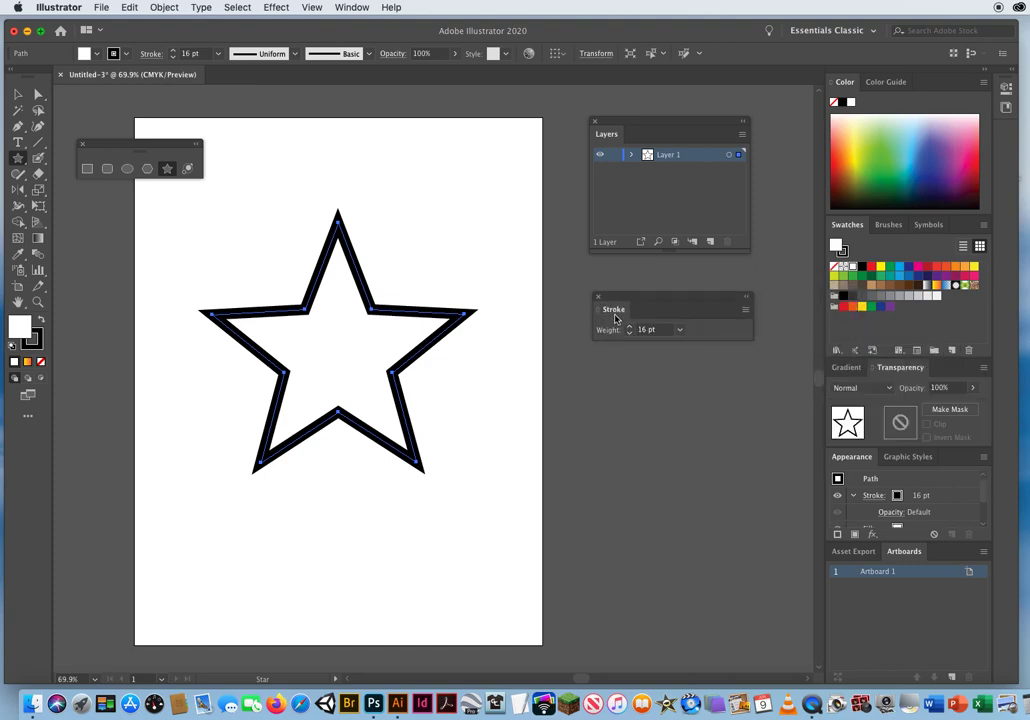
click(747, 311)
click(712, 436)
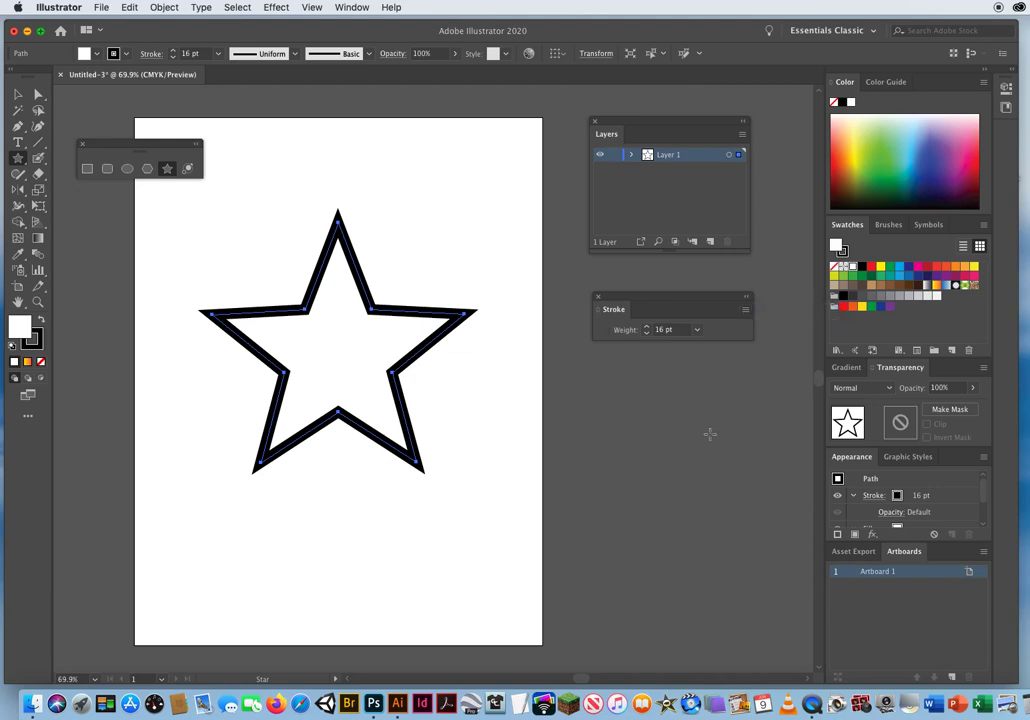
drag(650, 302, 658, 289)
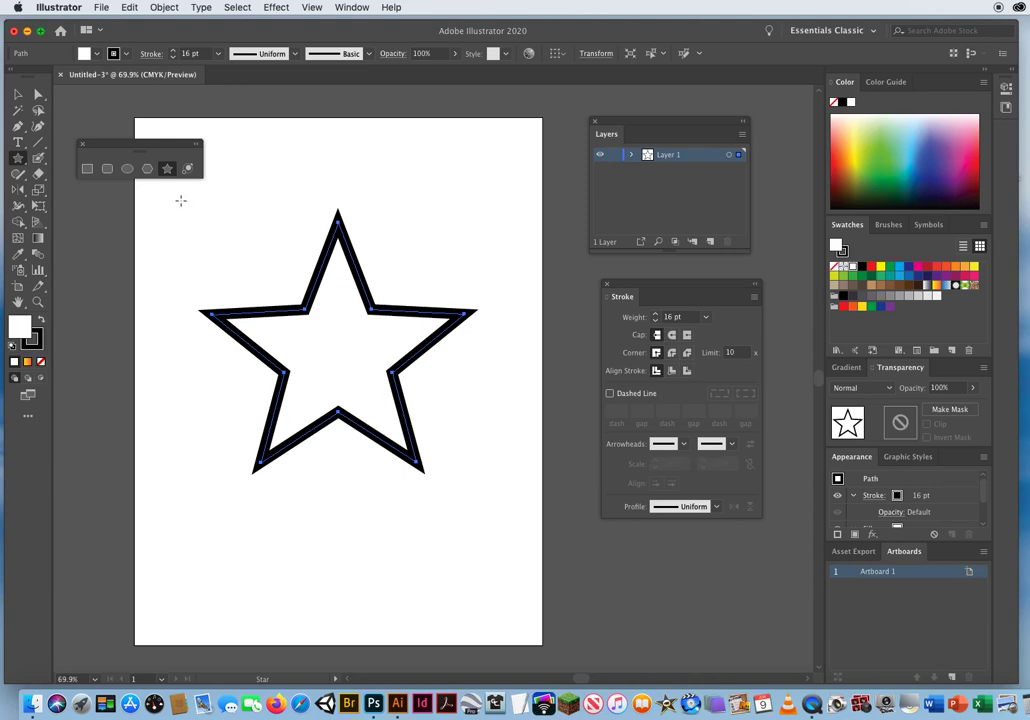
Close the floating shape tools panel and leave the star deselected
click(17, 94)
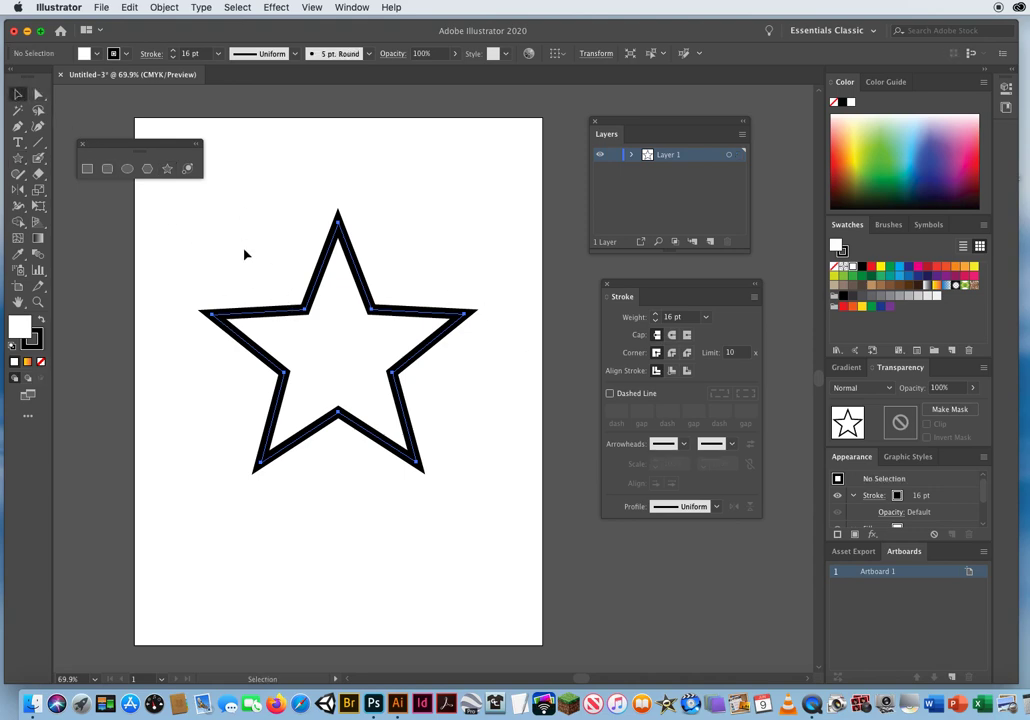
click(213, 543)
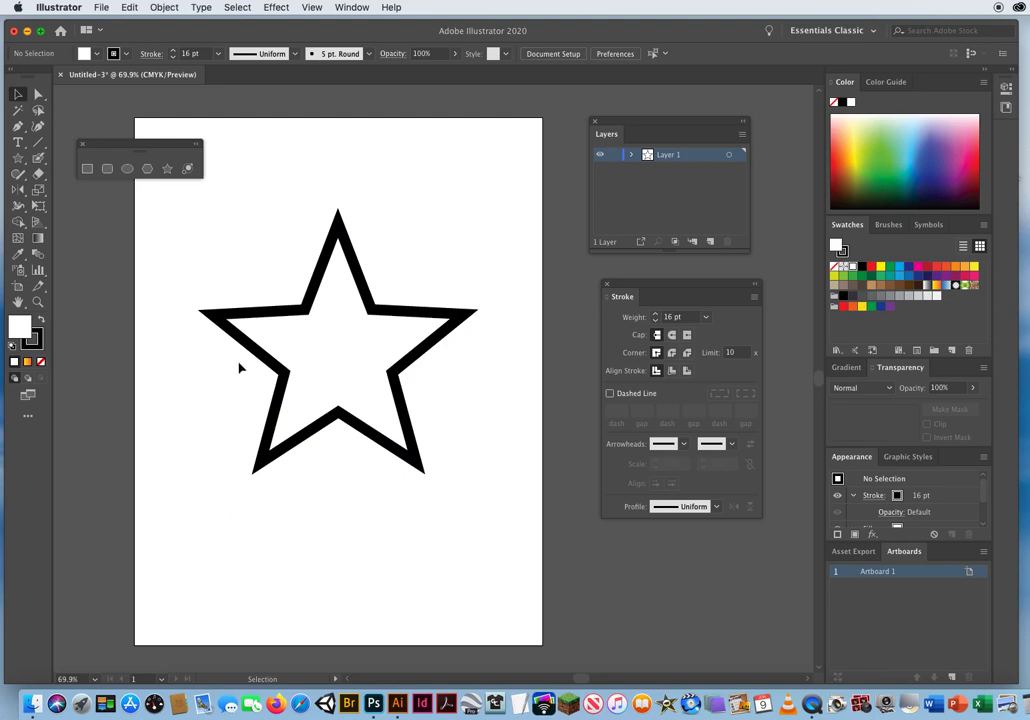
drag(132, 143, 194, 174)
click(189, 172)
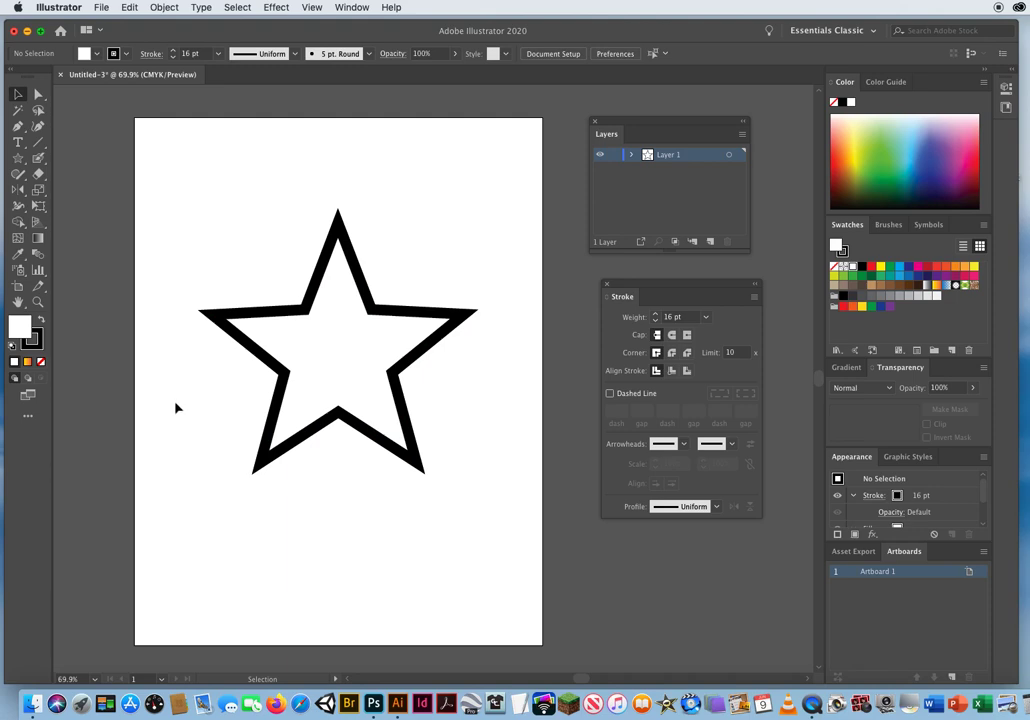
drag(252, 235, 395, 360)
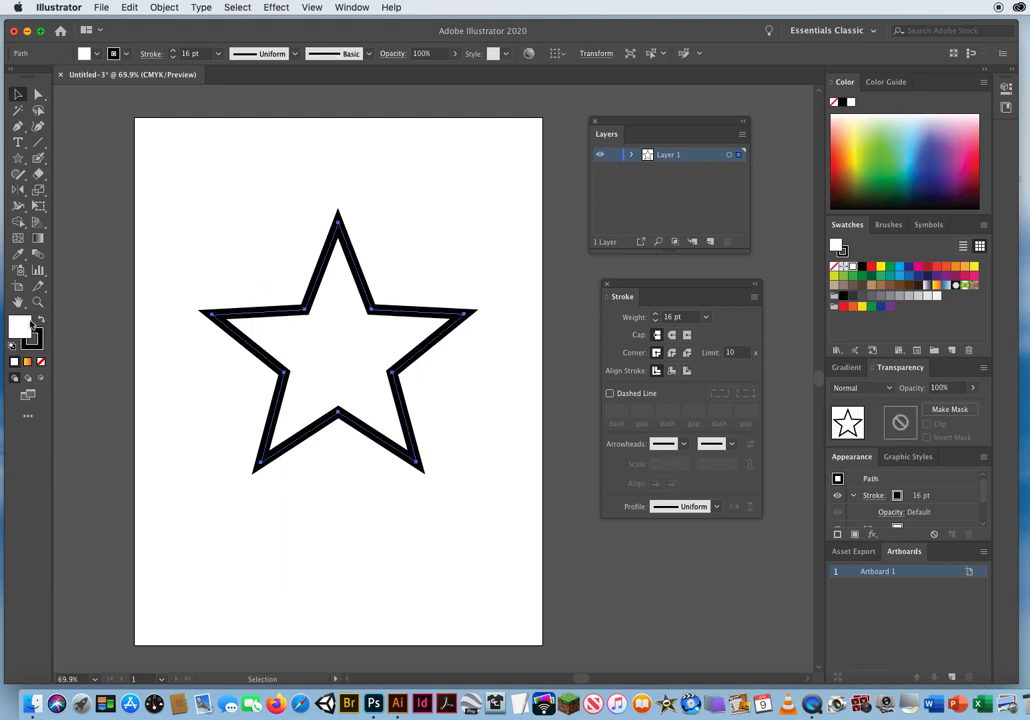
click(188, 399)
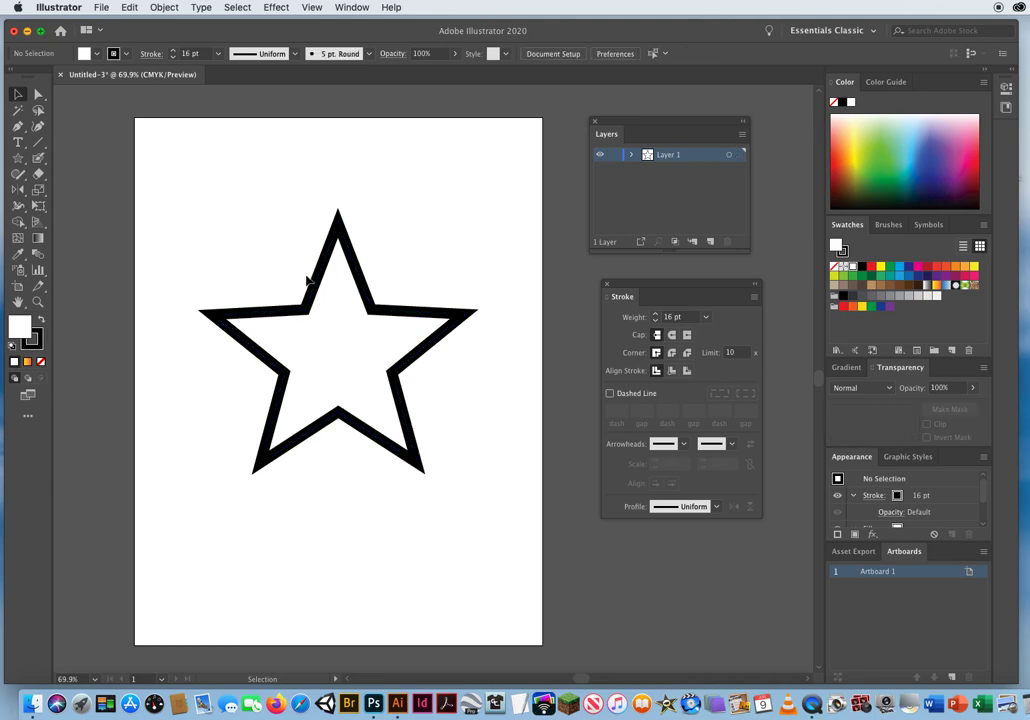
Set the fill to None and draw a short diagonal line above and to the left of the star with a 16 pt black stroke
click(20, 329)
key(slash)
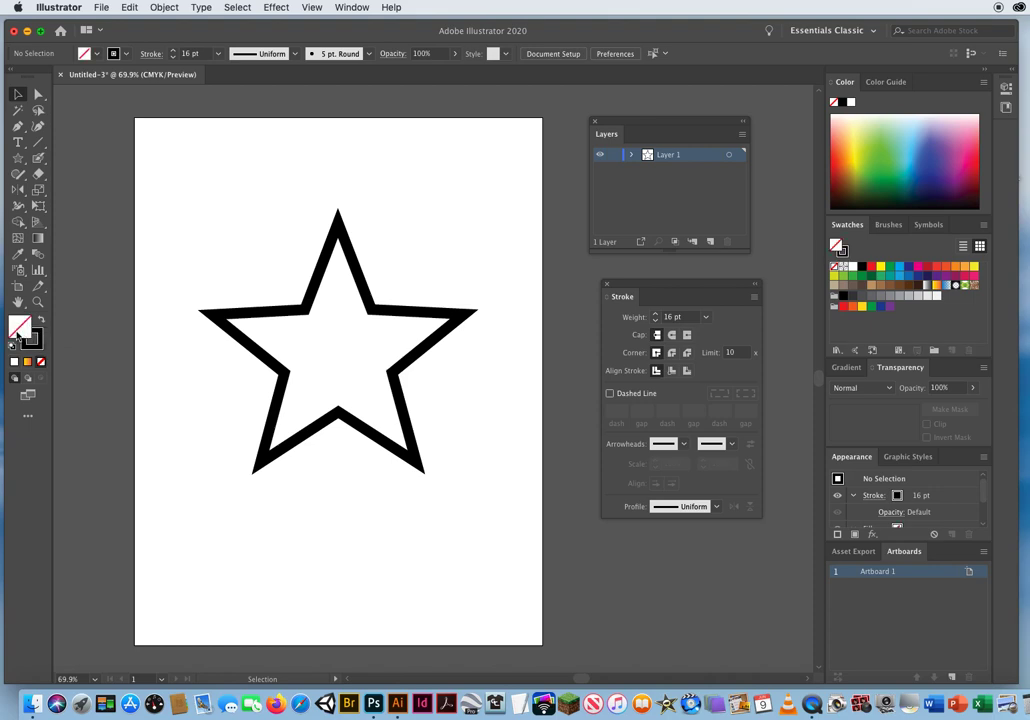
click(37, 146)
drag(208, 167, 272, 257)
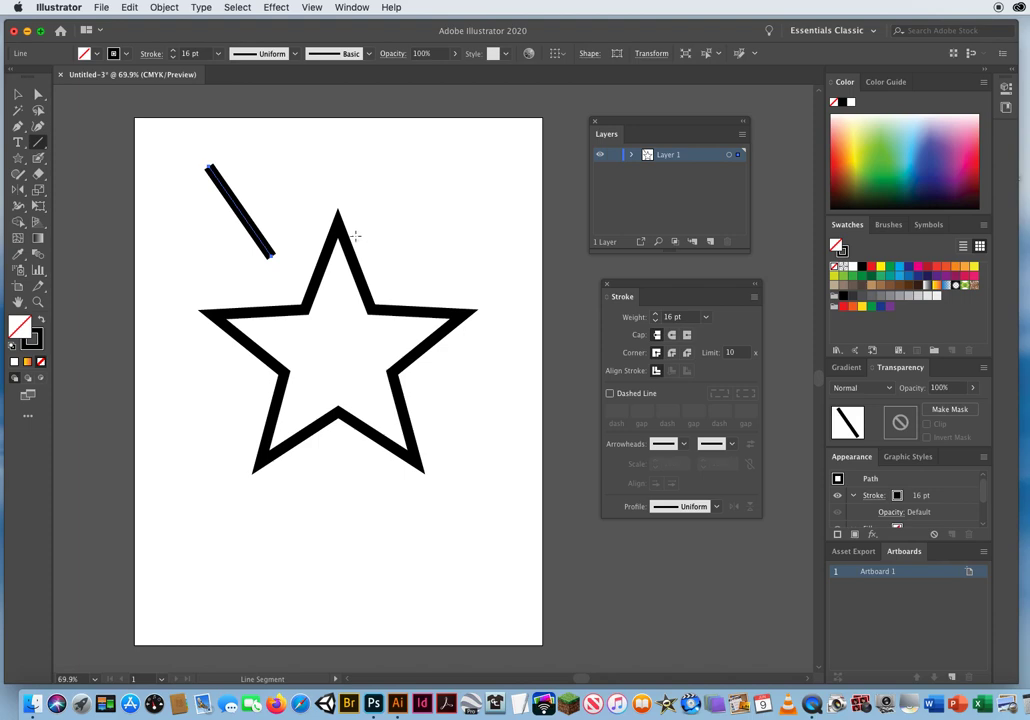
Try the Round Cap and Projecting Cap on the diagonal line's stroke, and return it to Butt Cap
click(17, 94)
drag(171, 147, 256, 206)
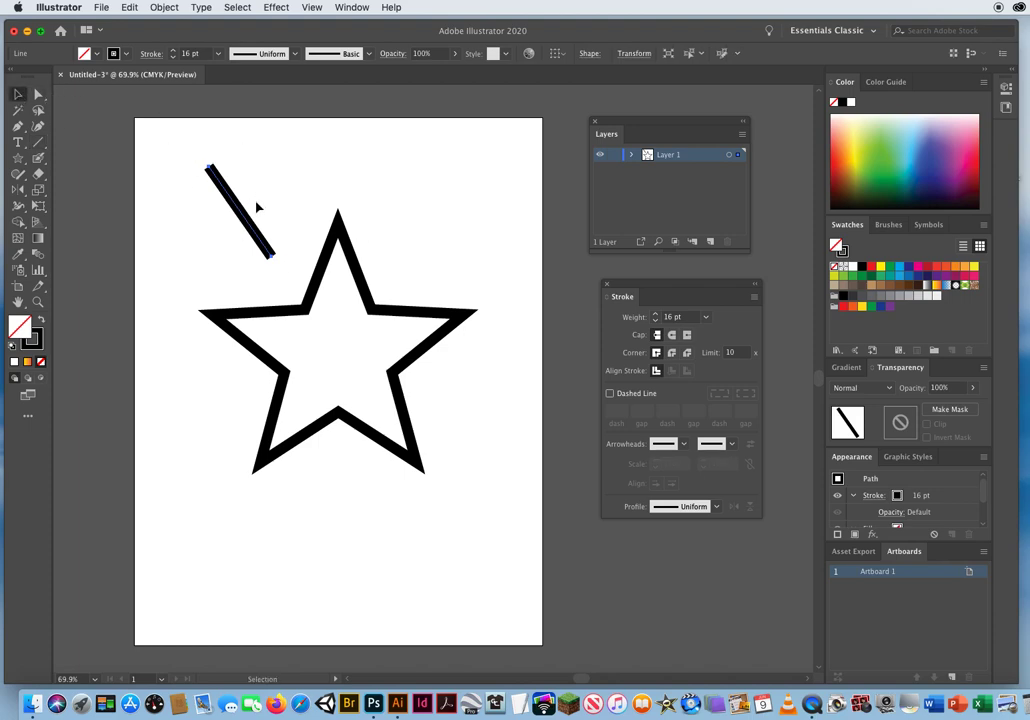
click(37, 303)
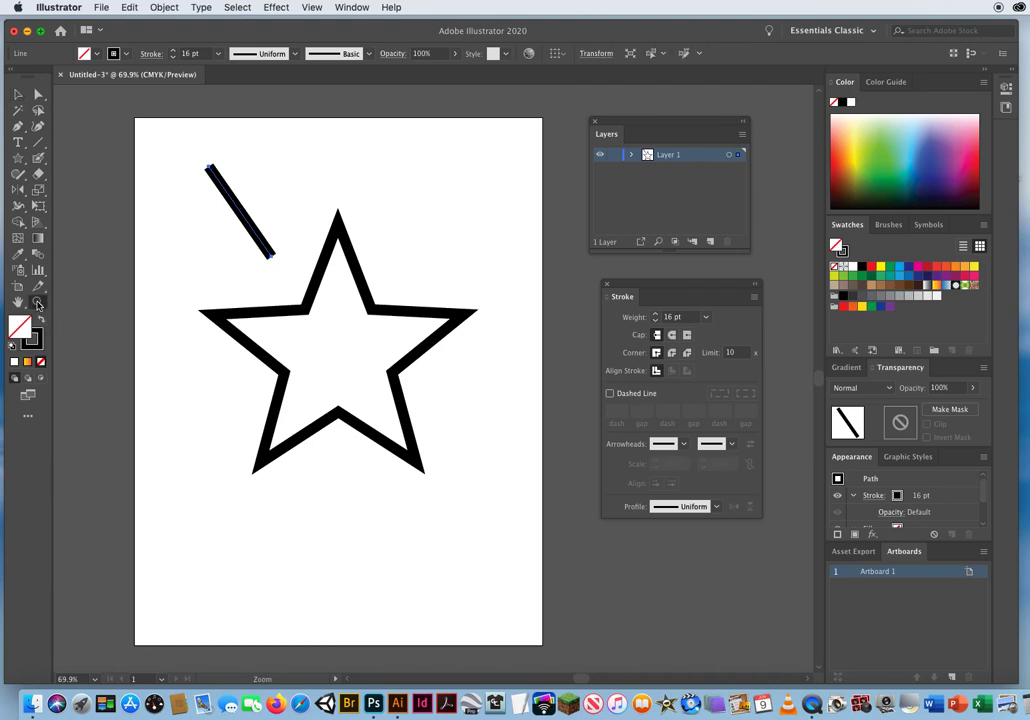
click(212, 173)
click(430, 363)
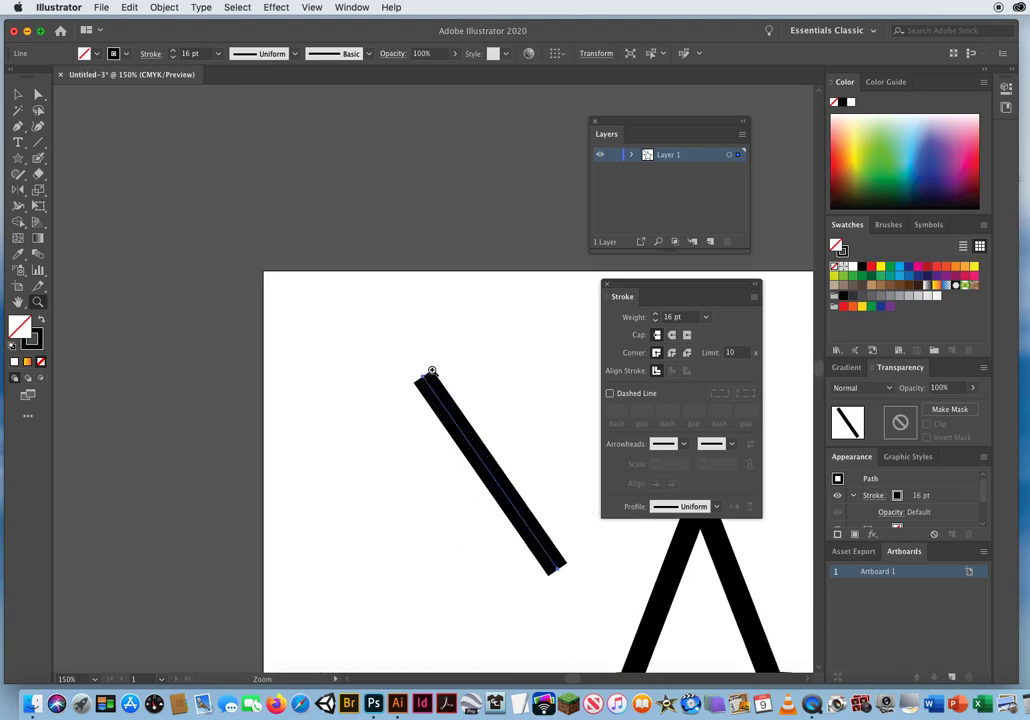
click(430, 368)
click(431, 387)
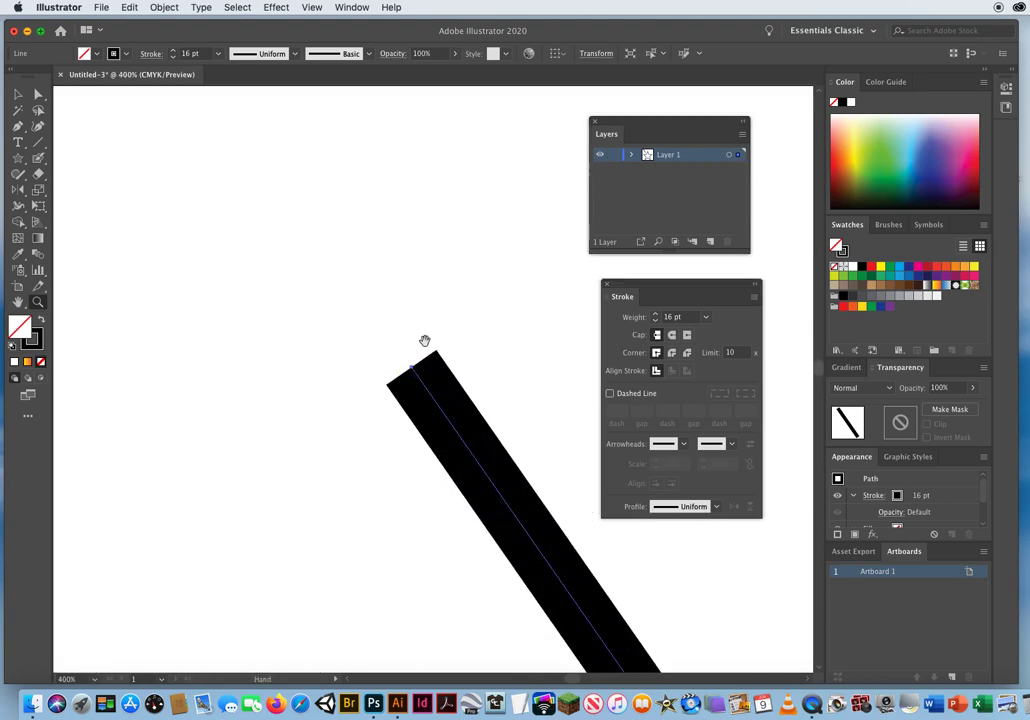
mouse_move(437, 352)
mouse_down()
mouse_move(142, 112)
mouse_move(487, 396)
mouse_move(572, 281)
mouse_move(223, 202)
mouse_move(421, 269)
mouse_move(439, 333)
mouse_up()
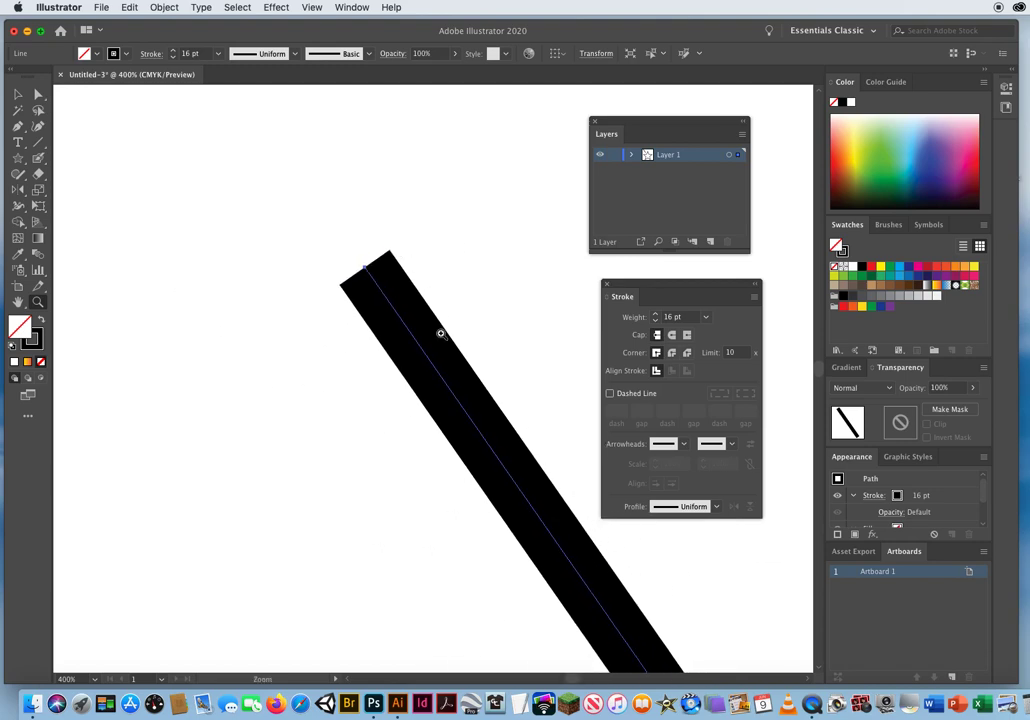
click(17, 94)
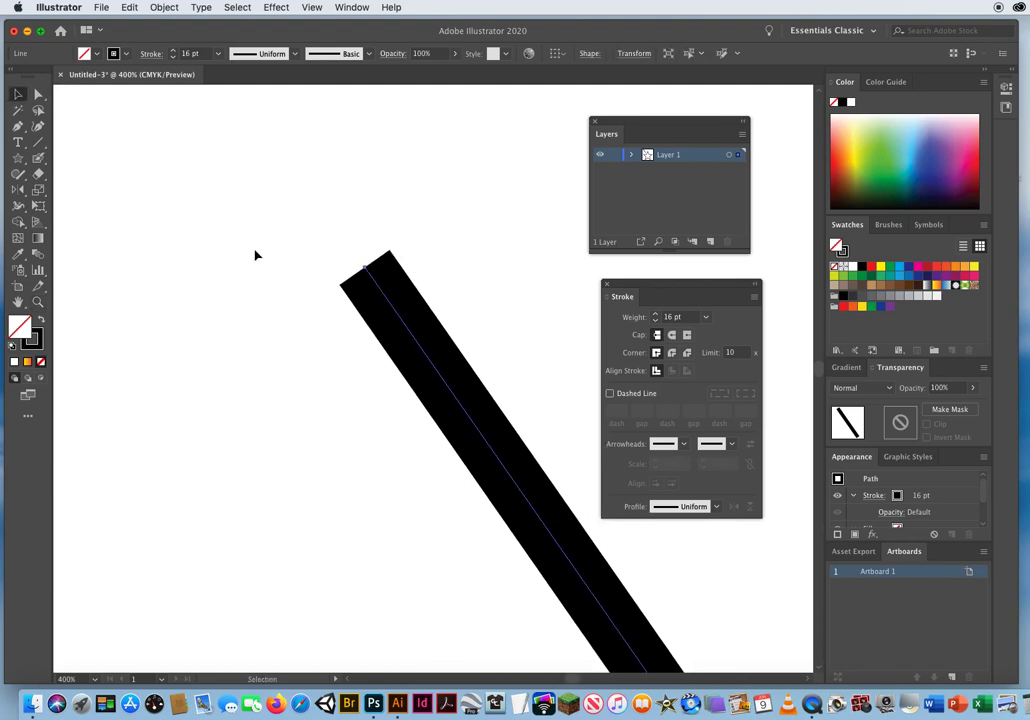
drag(313, 205, 448, 350)
drag(632, 287, 624, 277)
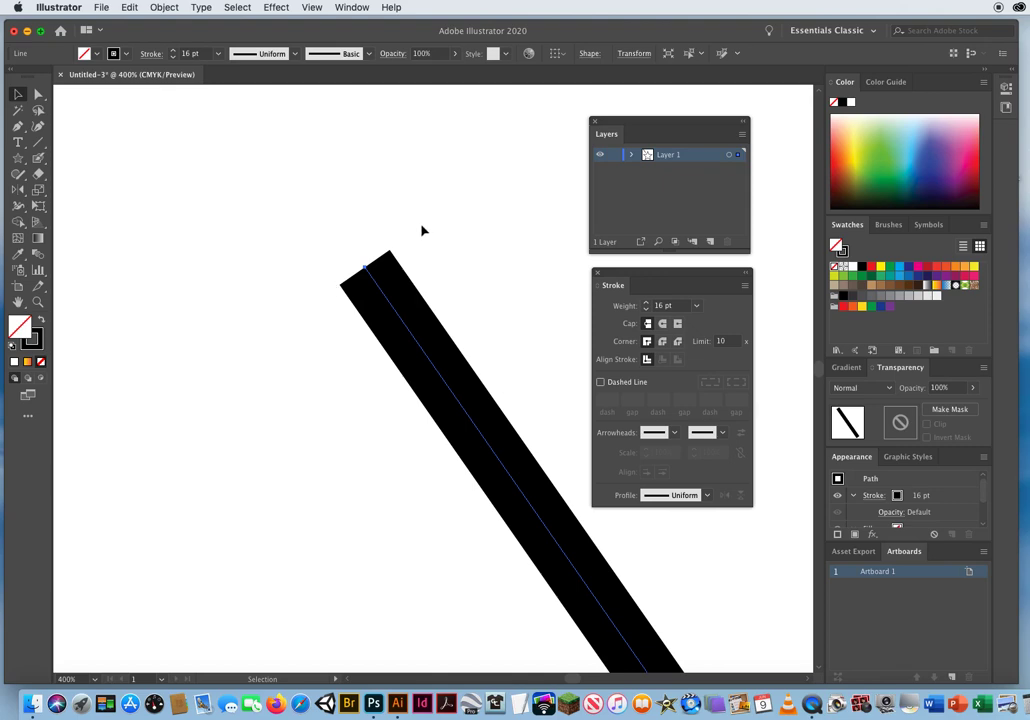
click(662, 324)
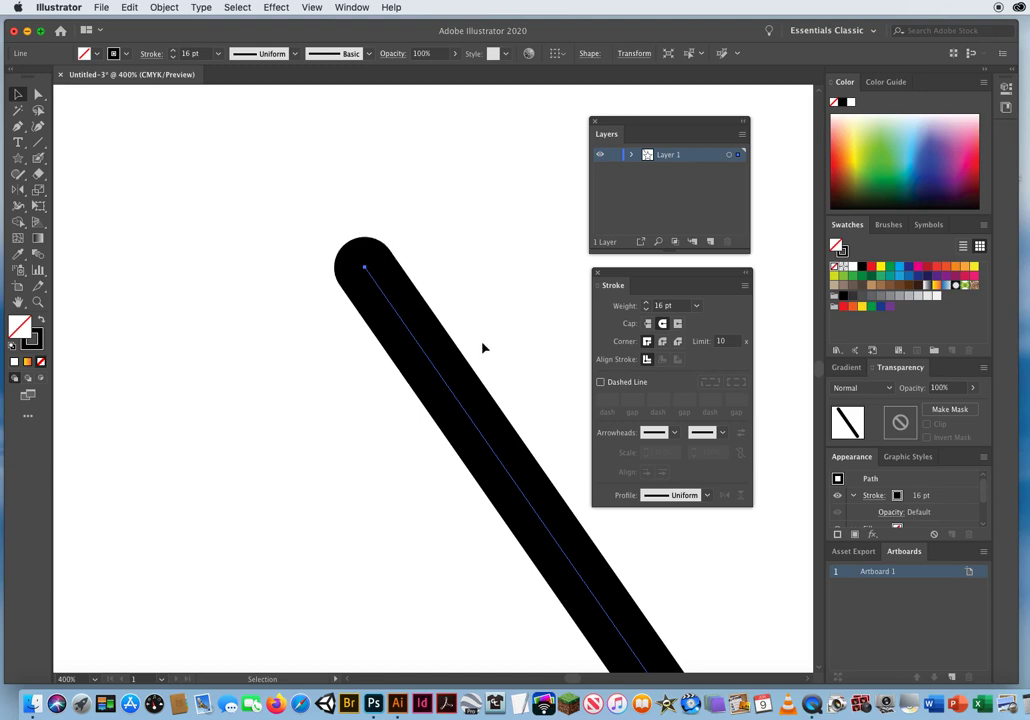
click(678, 324)
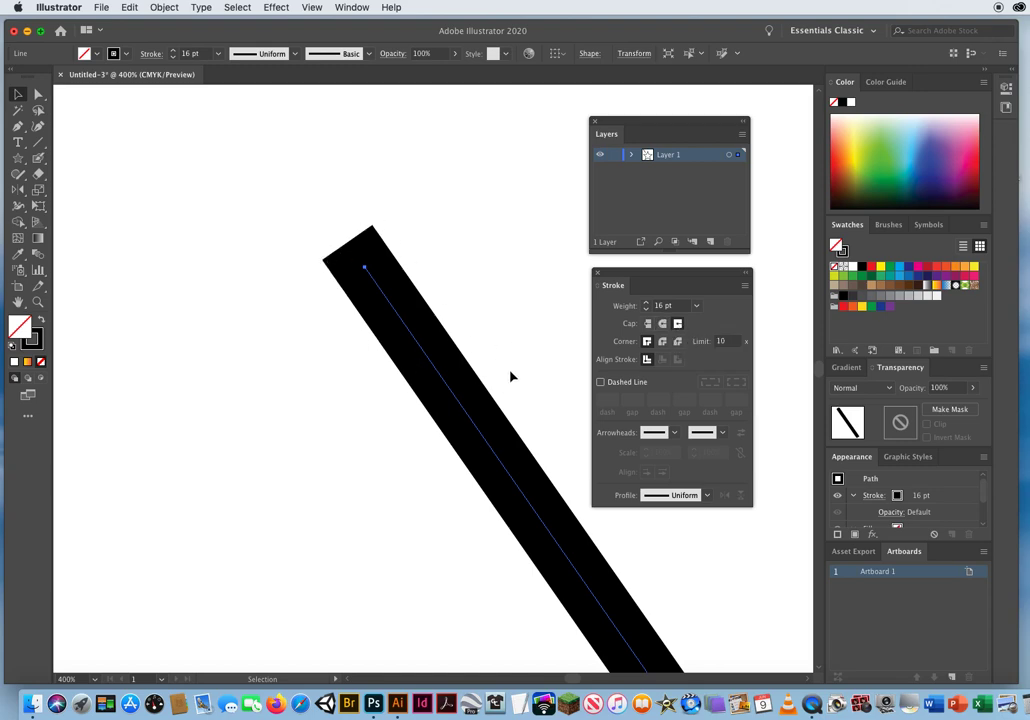
click(647, 325)
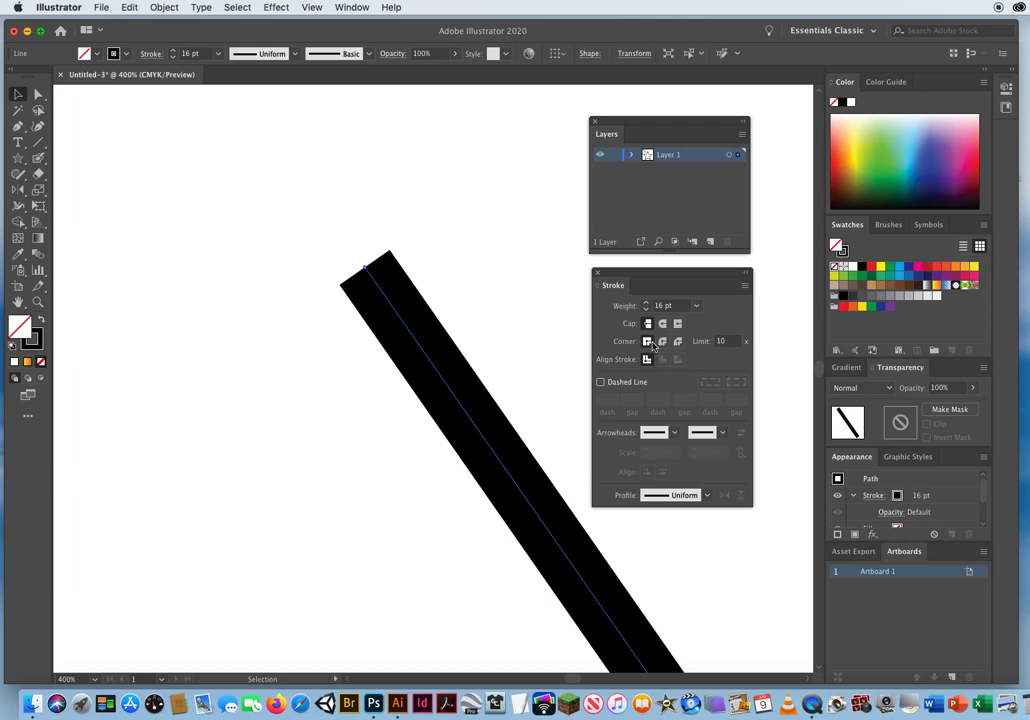
Select the star, try Round Join on its stroke corners, and apply Bevel Join
key(a)
key(super+minus)
key(super+minus)
key(super+minus)
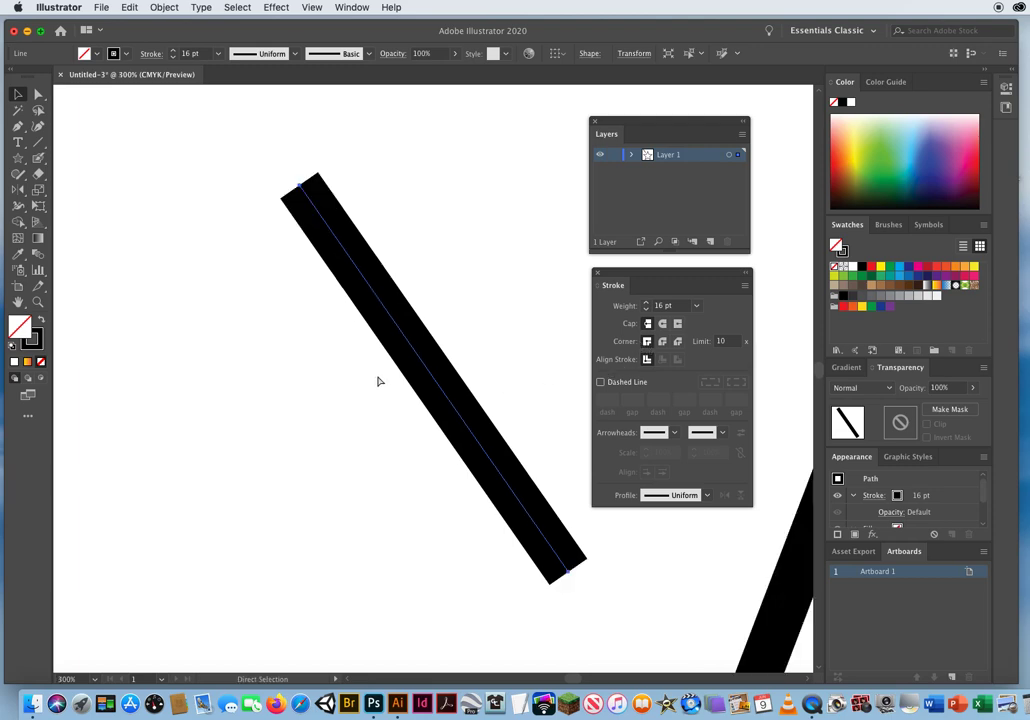
key(super+minus)
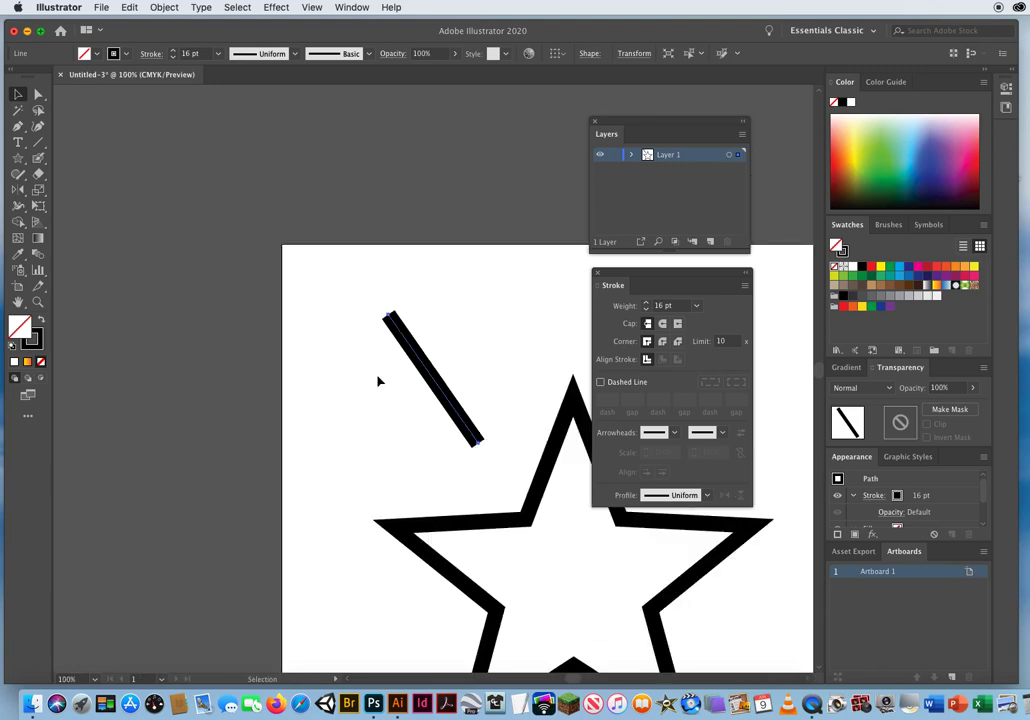
drag(545, 522, 336, 349)
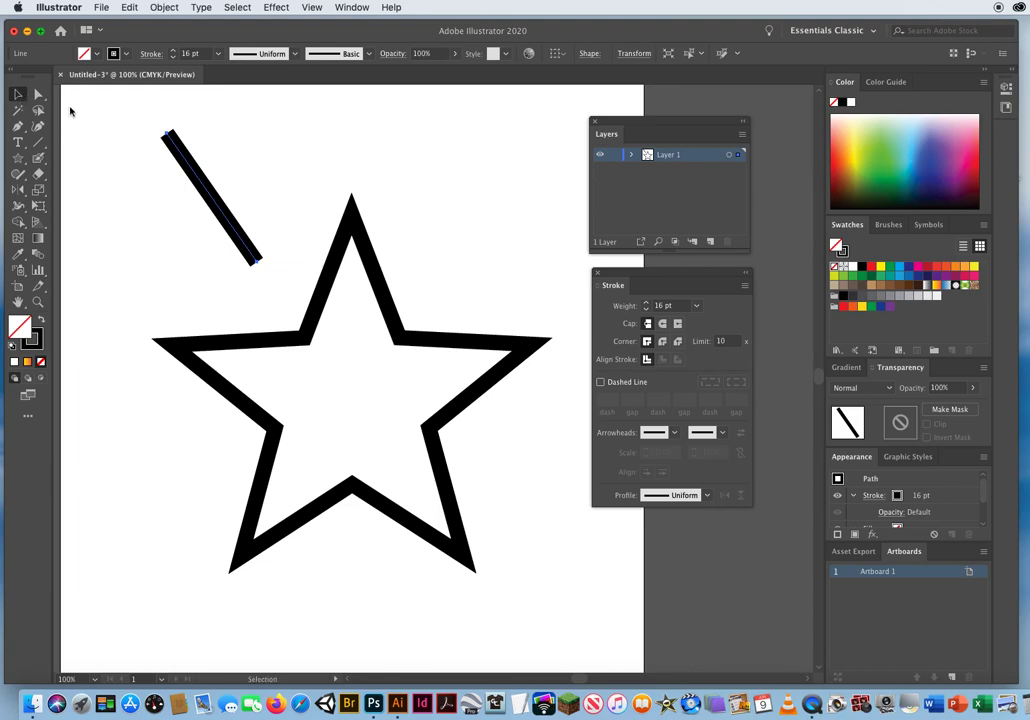
drag(417, 196, 313, 300)
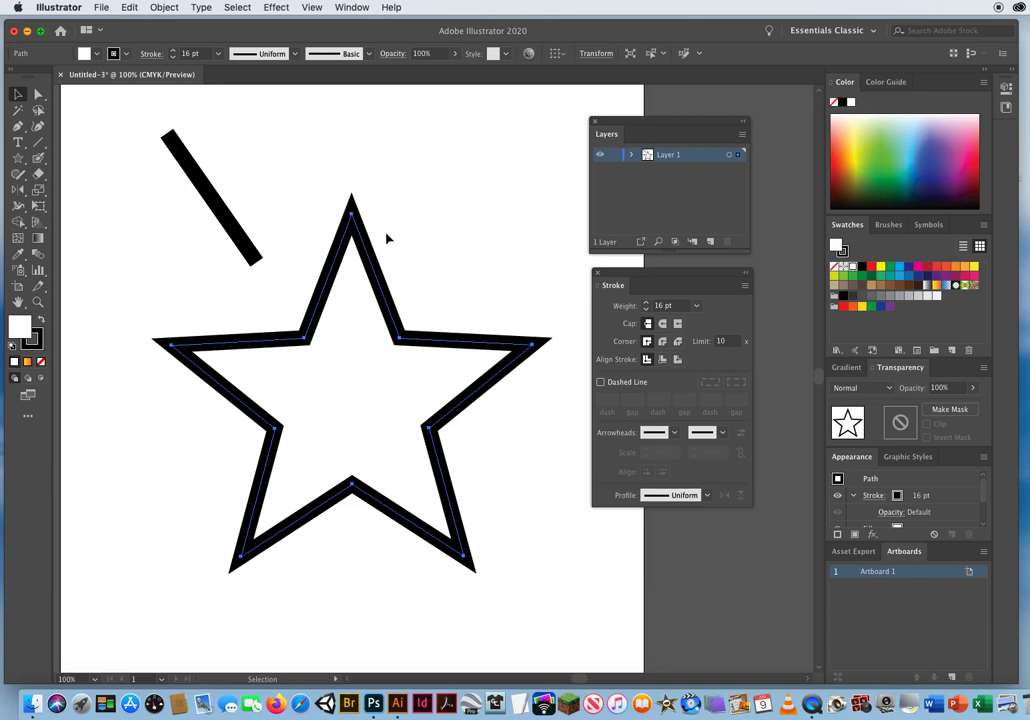
click(662, 343)
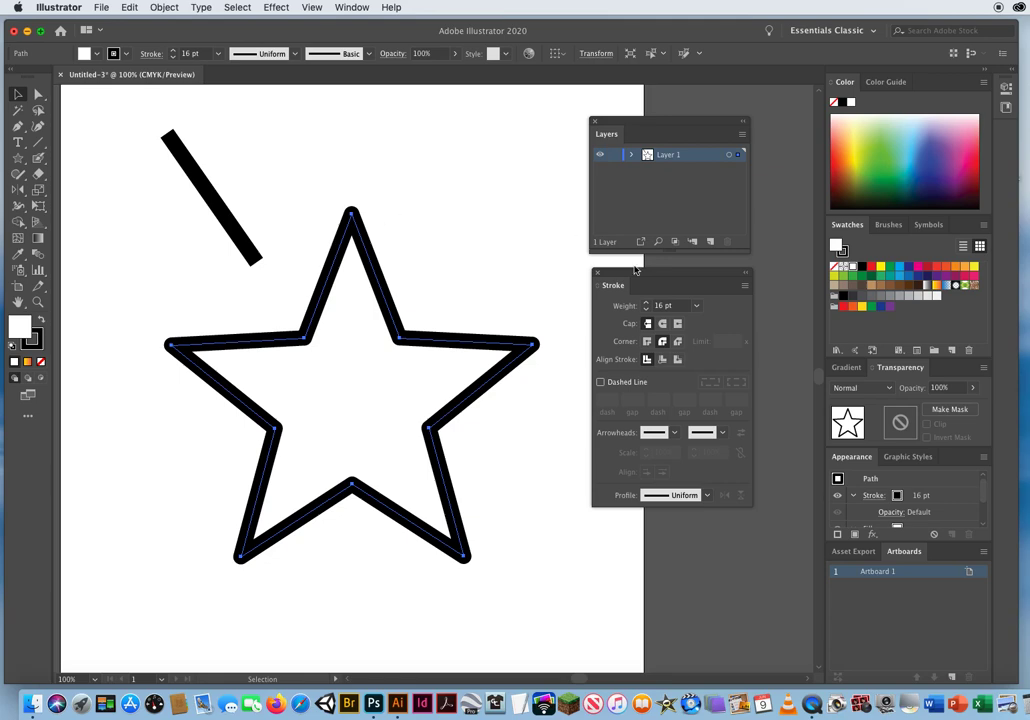
click(678, 343)
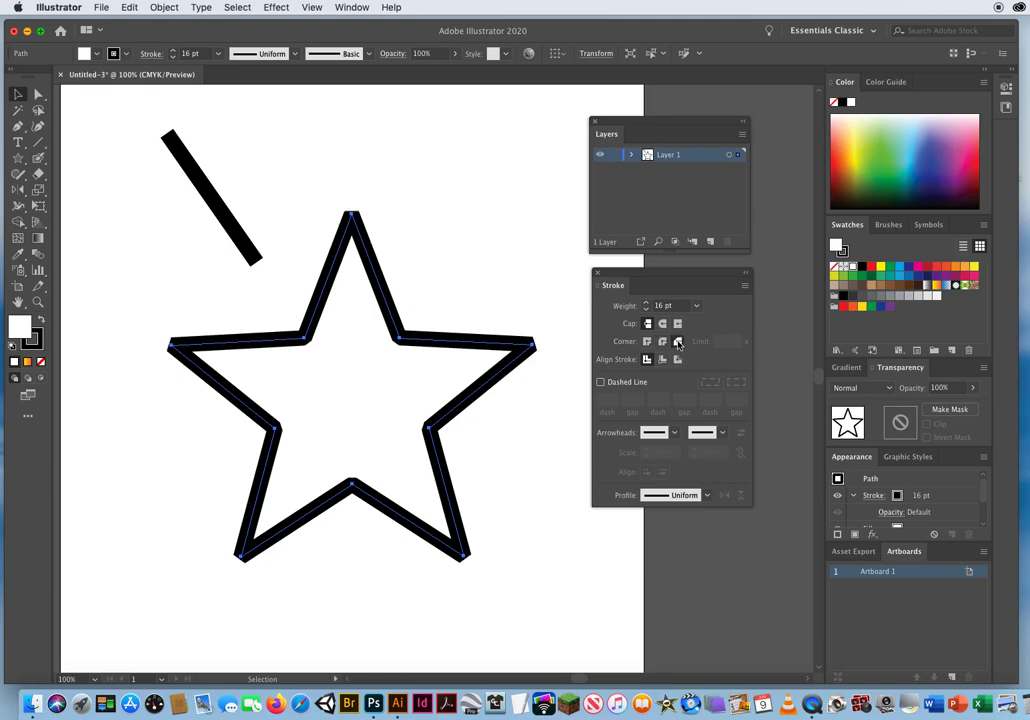
Delete the diagonal line and the star together from the artboard
click(450, 229)
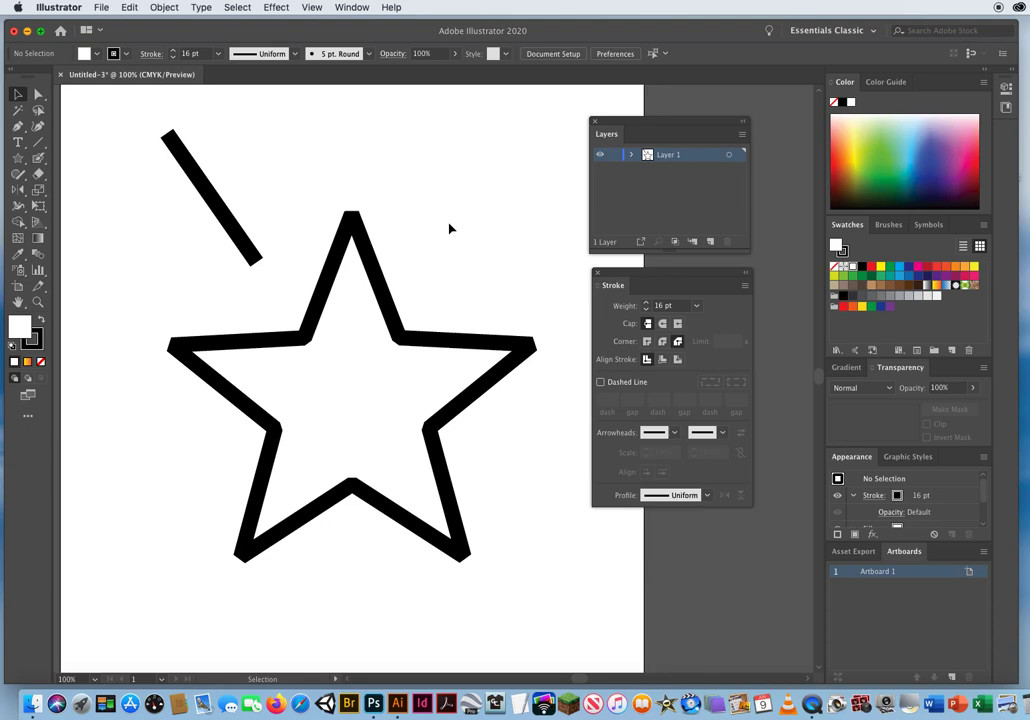
drag(150, 203, 465, 452)
key(Delete)
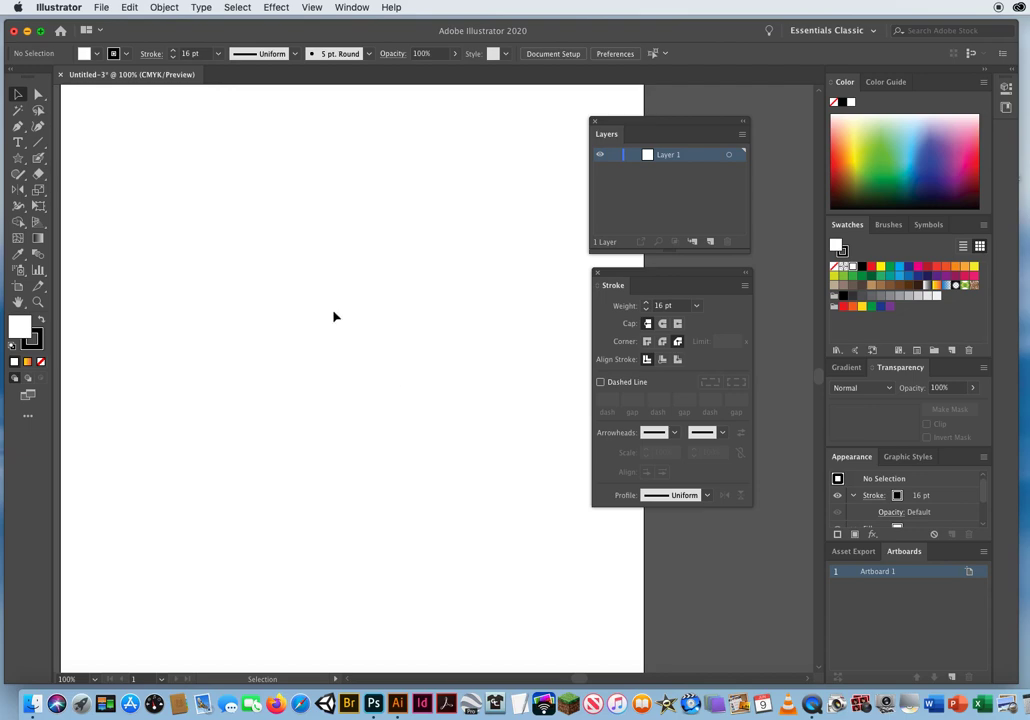
Set the stroke corner style for new shapes to Miter Join
click(662, 324)
click(662, 341)
click(647, 341)
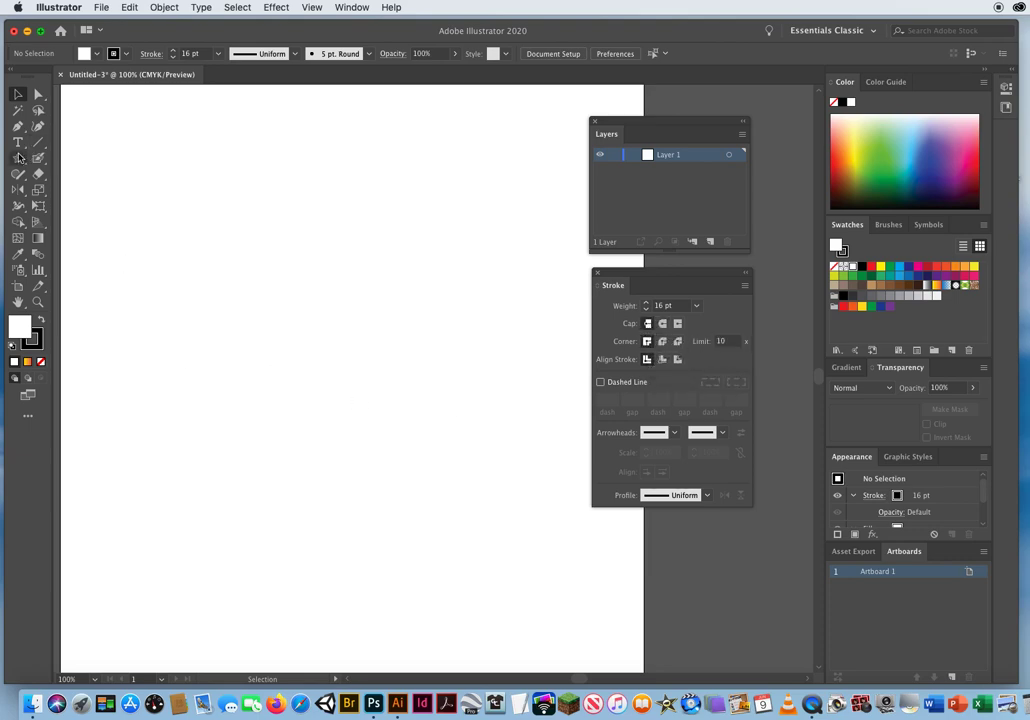
Draw a large, slightly upright rectangle with no fill in the artboard's lower half and set its black stroke to 10 pt
drag(20, 157, 70, 154)
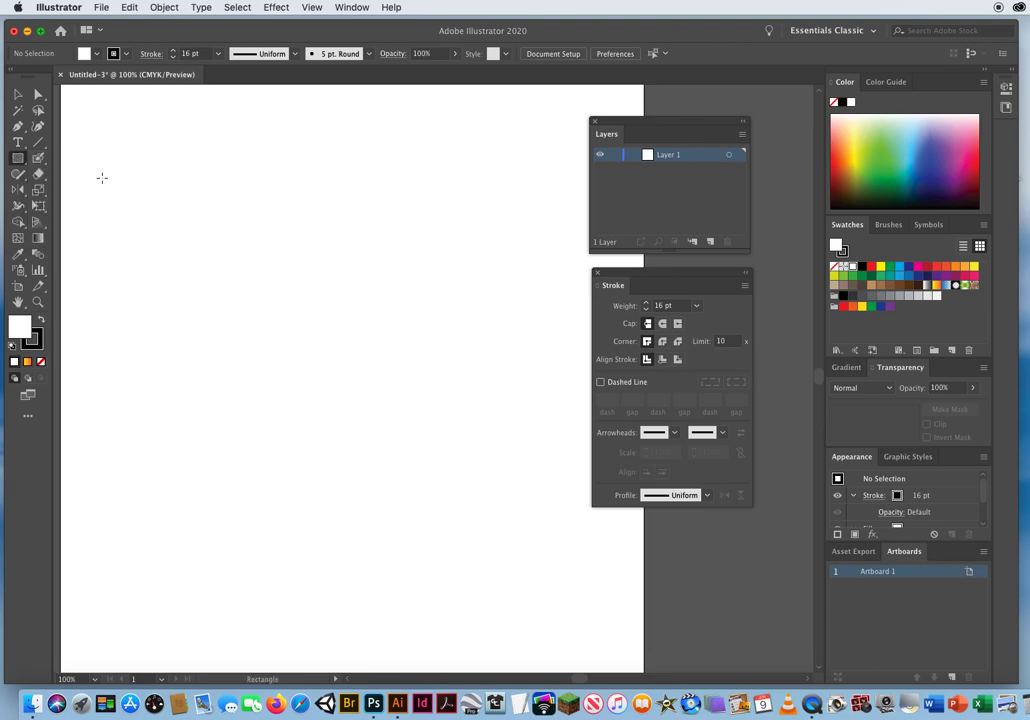
click(40, 361)
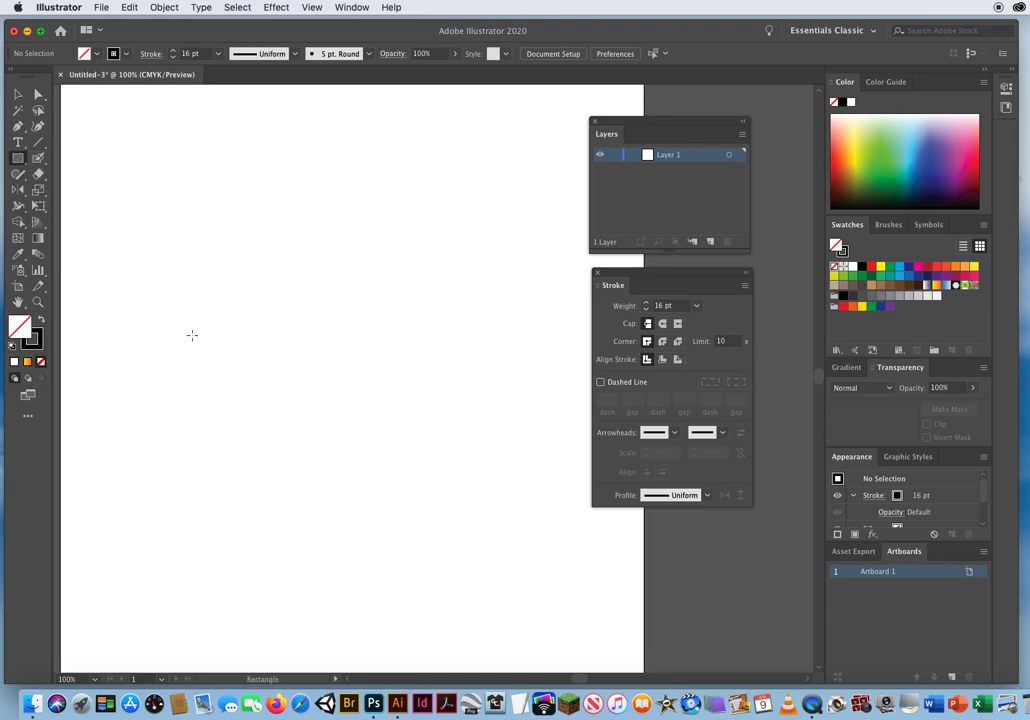
mouse_move(178, 339)
mouse_down()
mouse_move(246, 389)
mouse_move(382, 566)
mouse_up()
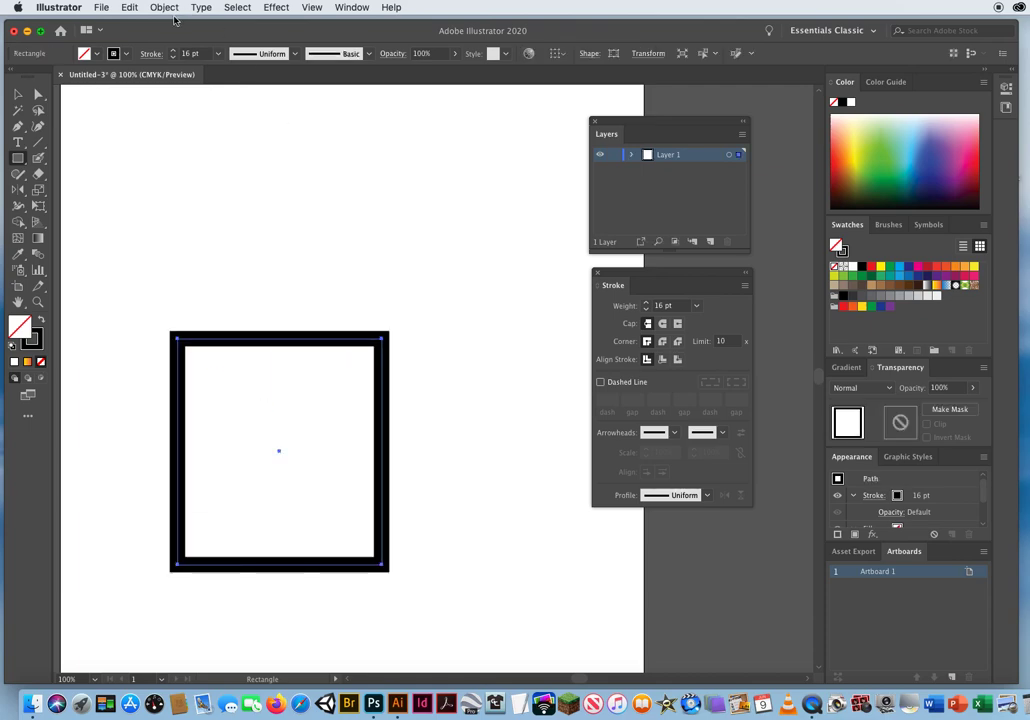
click(172, 57)
click(172, 57)
click(172, 57)
click(172, 57)
click(172, 57)
click(172, 57)
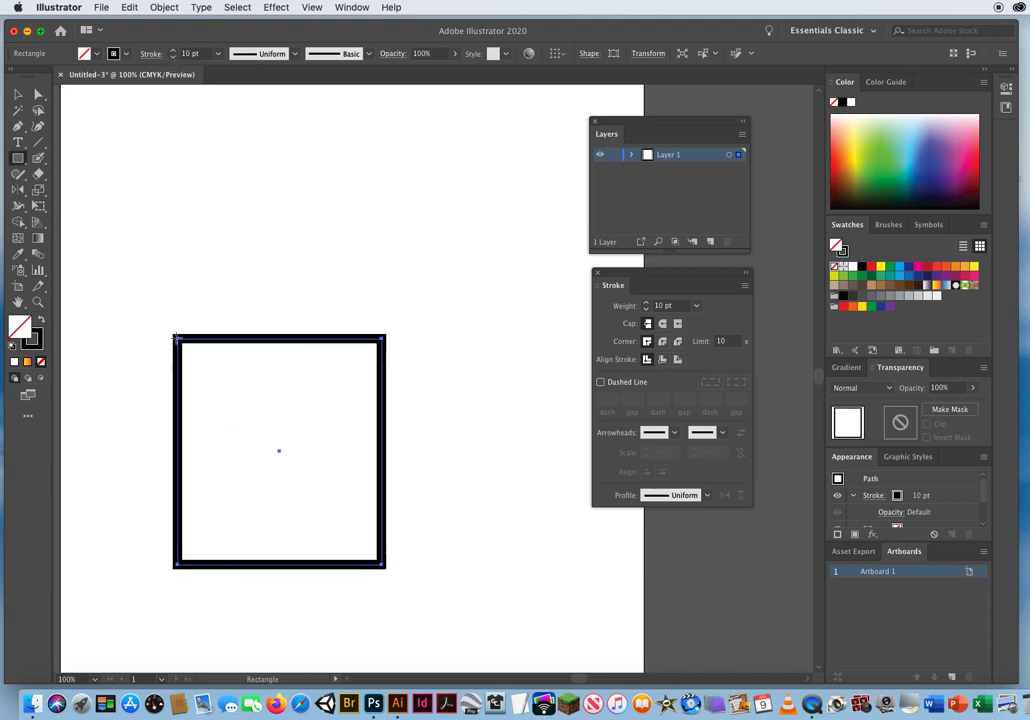
Draw a narrower rectangle against the first one's right edge, and shift its outer edge up and inward to form the cube's slanted side face
mouse_move(383, 338)
mouse_down()
mouse_move(510, 486)
mouse_move(526, 565)
mouse_up()
click(38, 93)
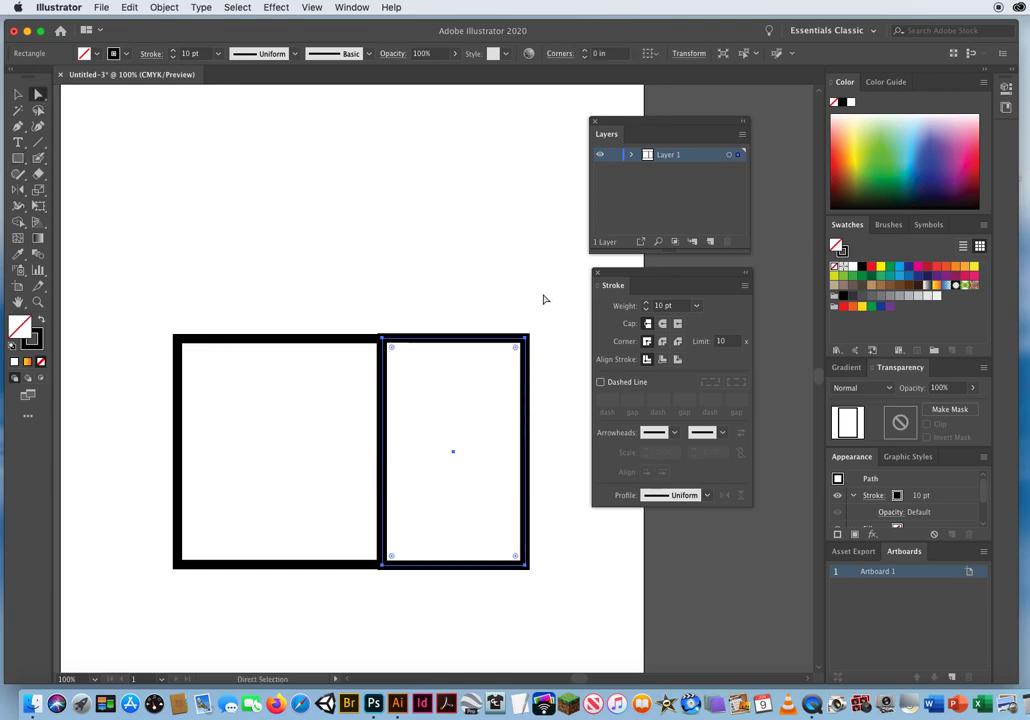
drag(565, 422, 495, 334)
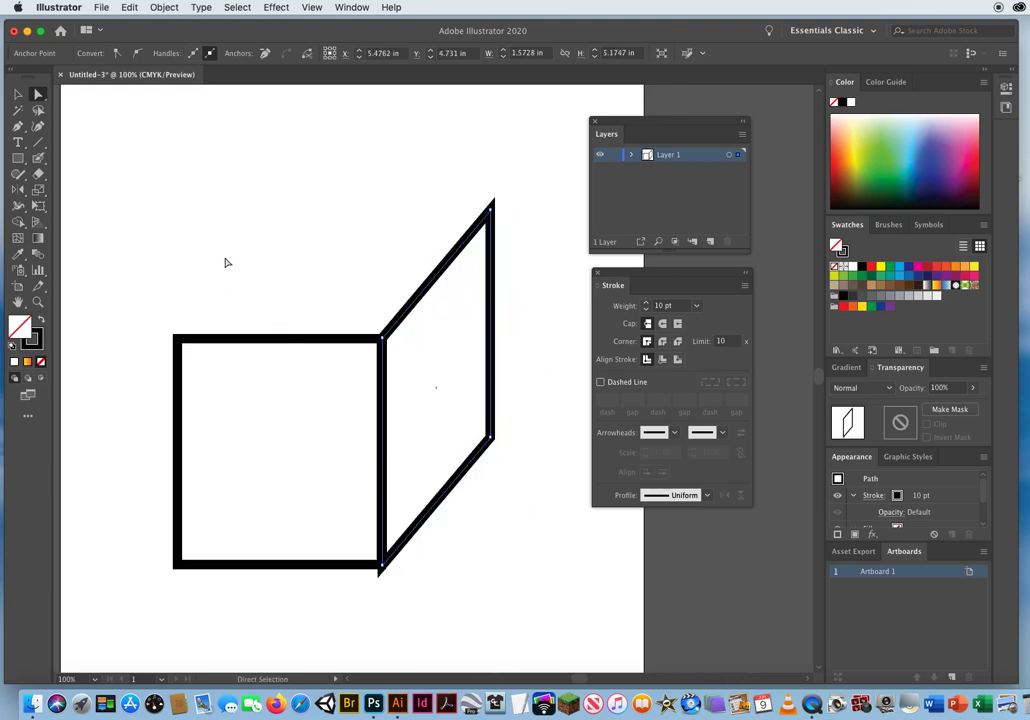
click(154, 365)
Draw a rectangle on the front face's upper edge and shift its upper edge to meet the side face, forming the cube's top
click(17, 159)
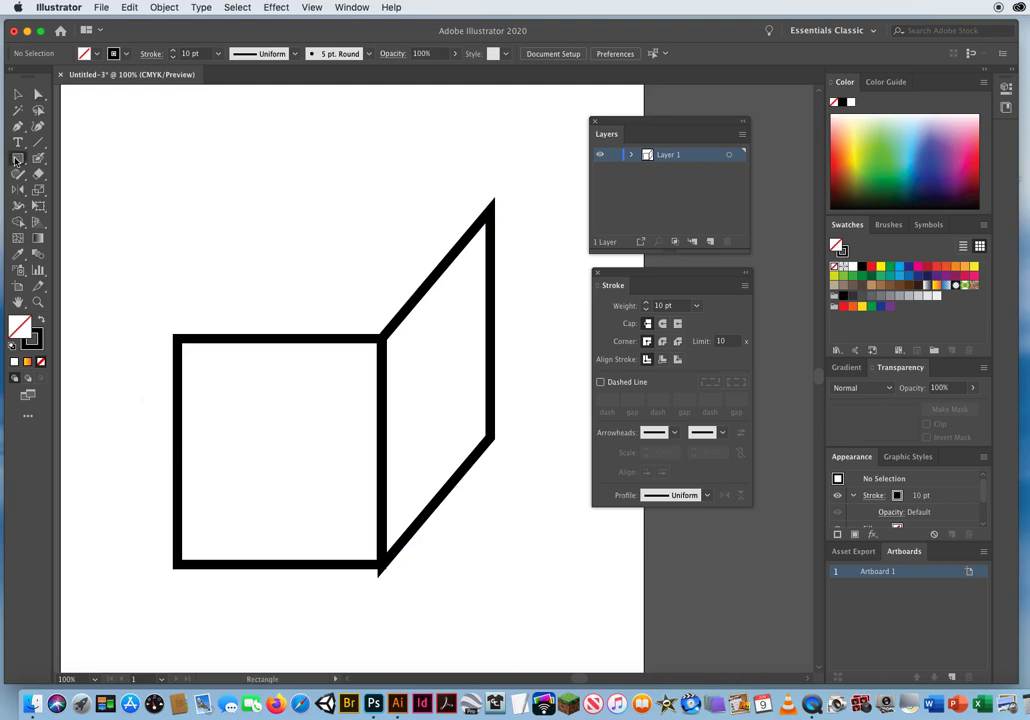
drag(177, 339, 383, 271)
click(39, 95)
drag(237, 209, 306, 287)
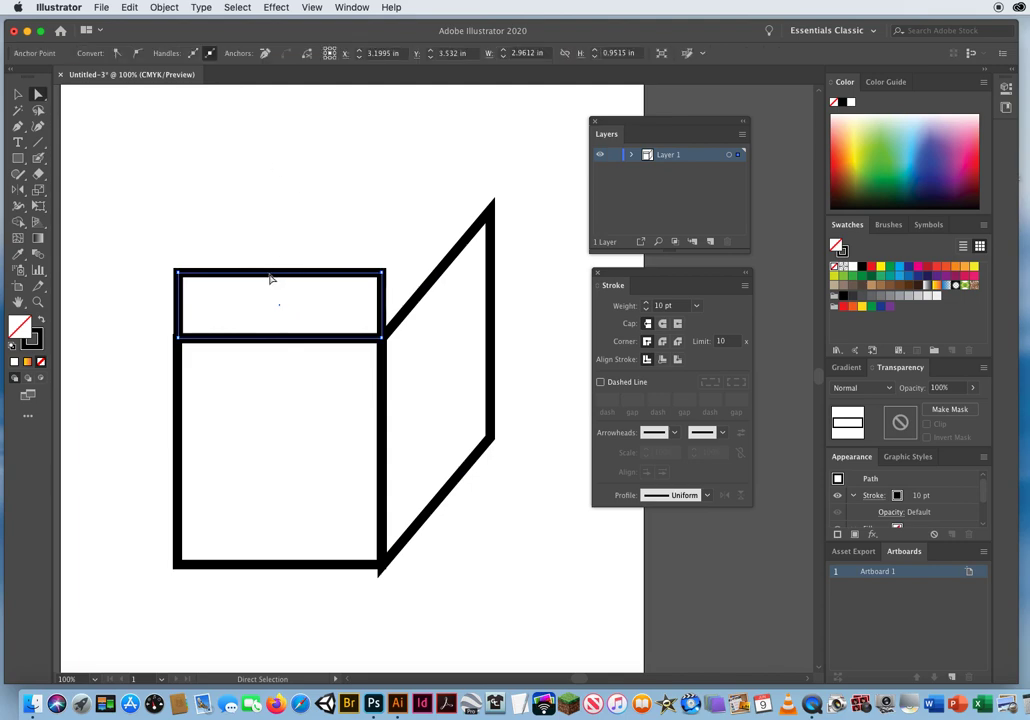
drag(269, 279, 379, 214)
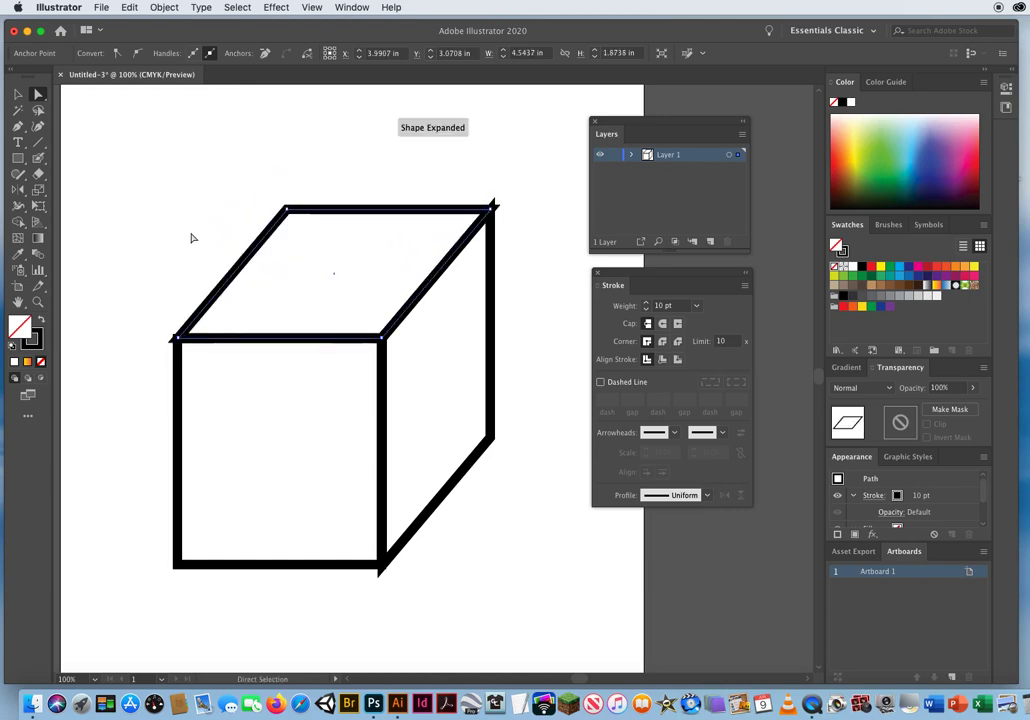
click(116, 545)
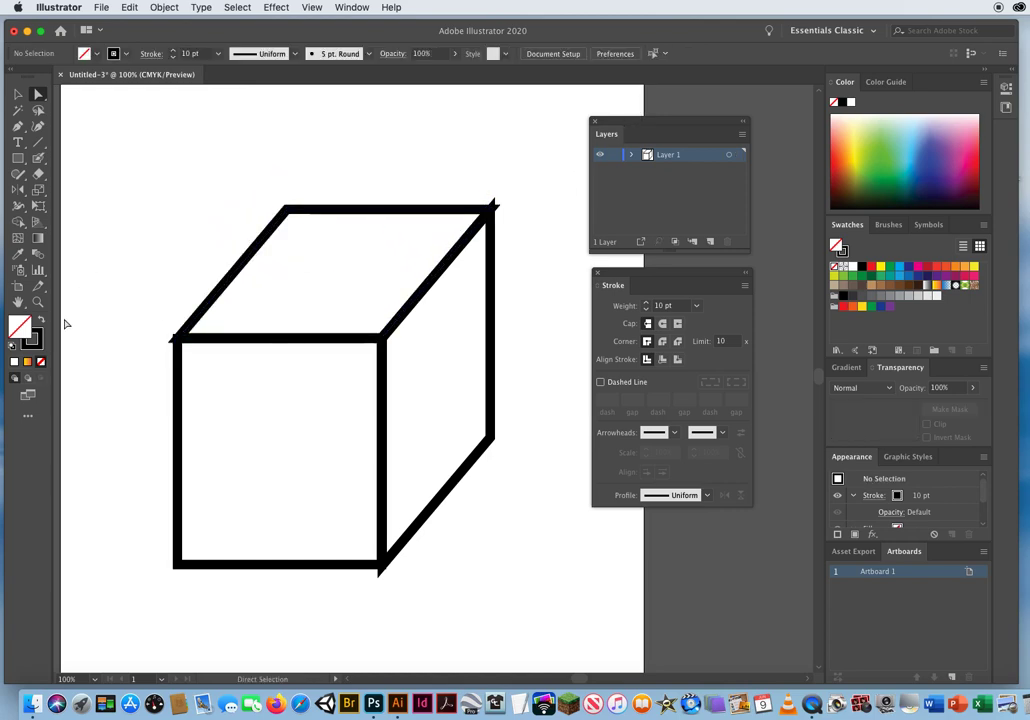
Examine how the strokes meet at each corner of the cube up close
click(37, 303)
drag(133, 292, 264, 418)
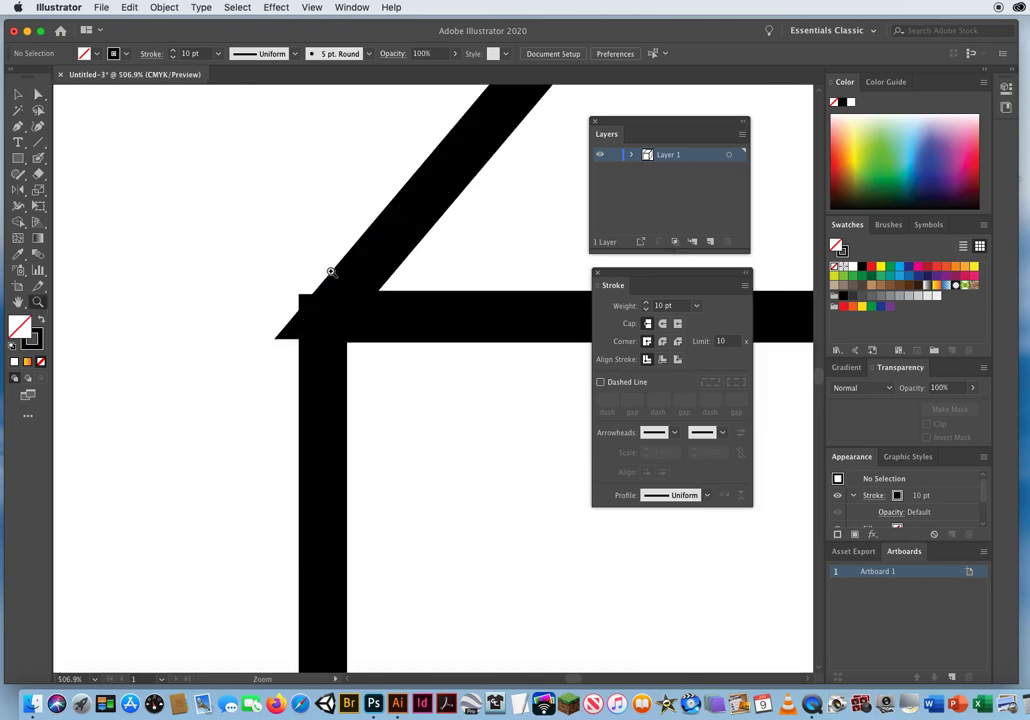
drag(329, 269, 98, 103)
scroll(98, 103, left, 10)
scroll(99, 138, down, 5)
scroll(110, 214, right, 5)
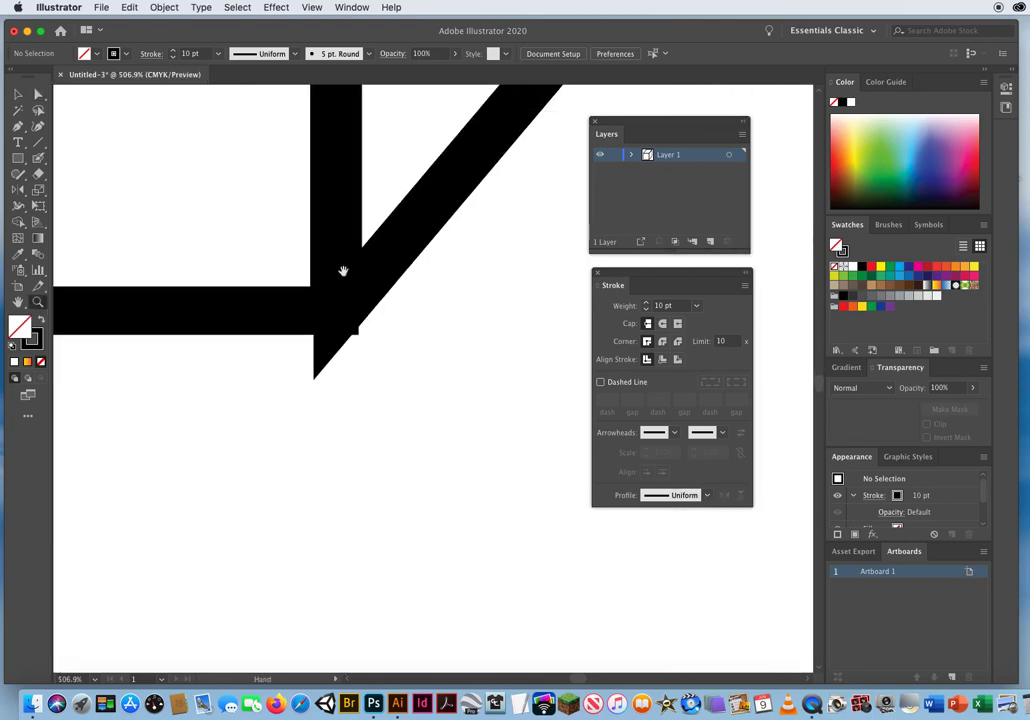
scroll(287, 320, up, 15)
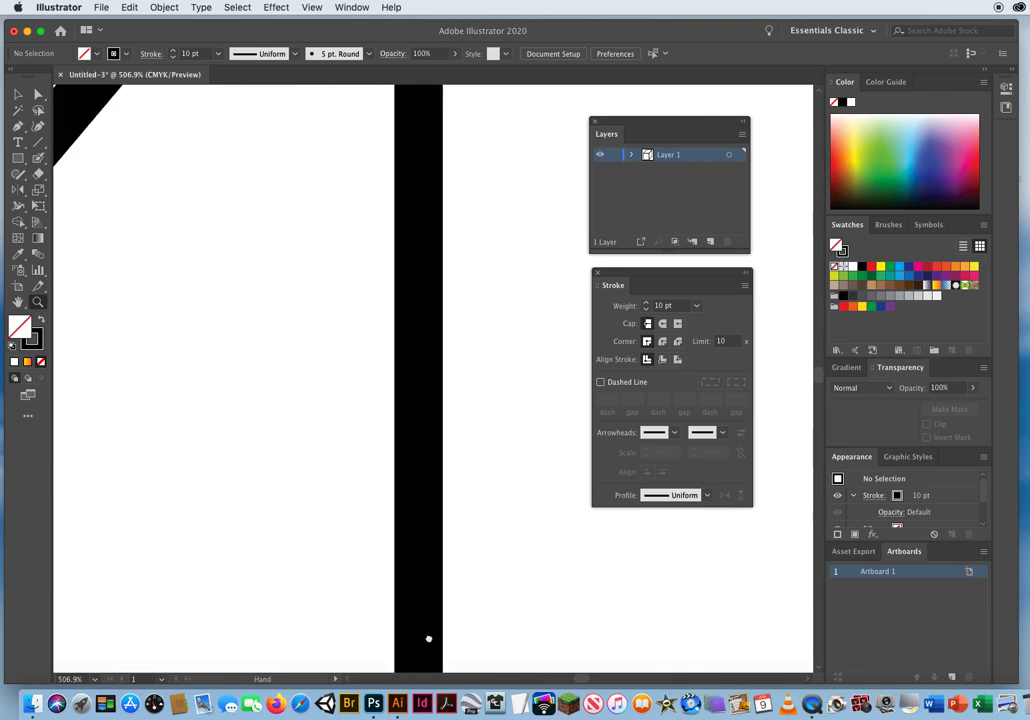
scroll(389, 474, up, 10)
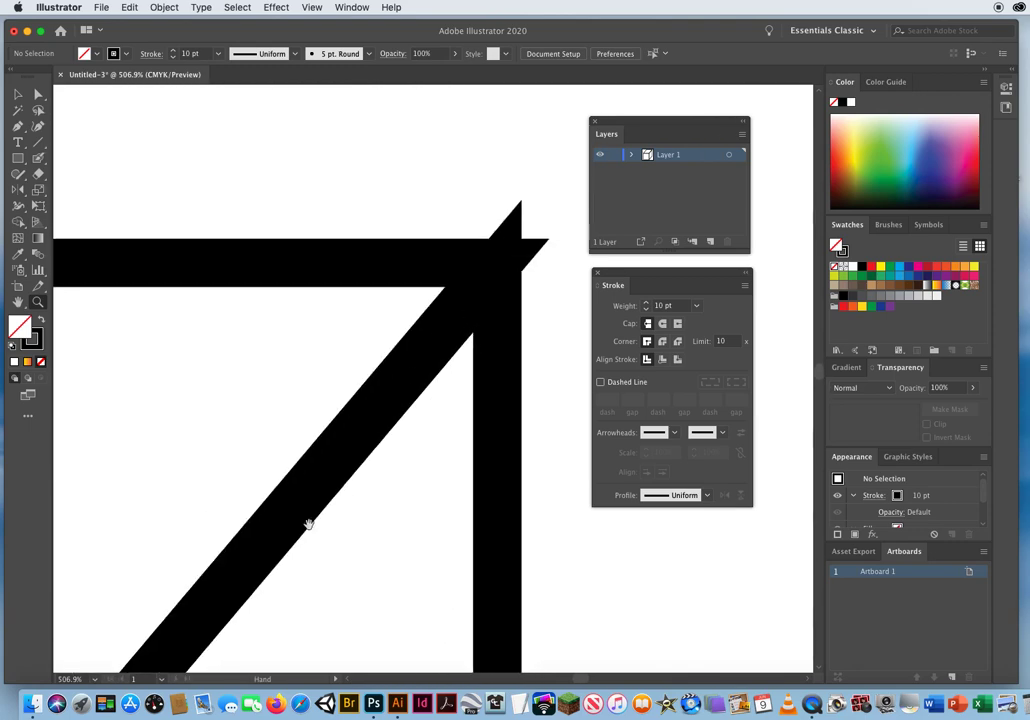
scroll(326, 508, up, 5)
scroll(326, 508, right, 5)
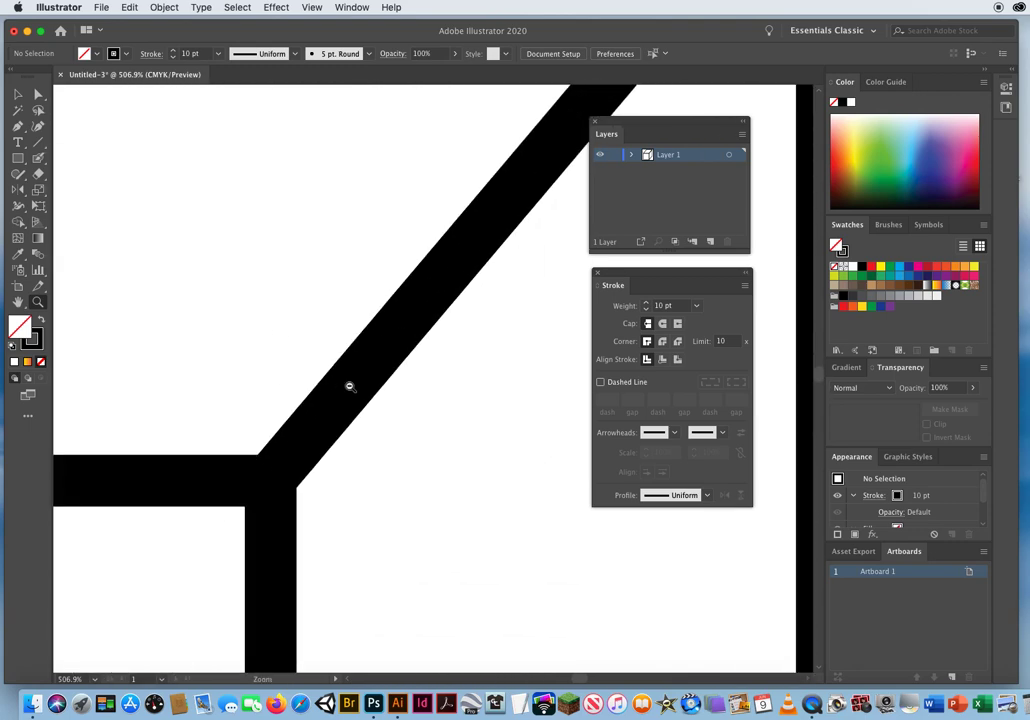
alt+click(350, 386)
alt+click(350, 386)
scroll(292, 396, right, 5)
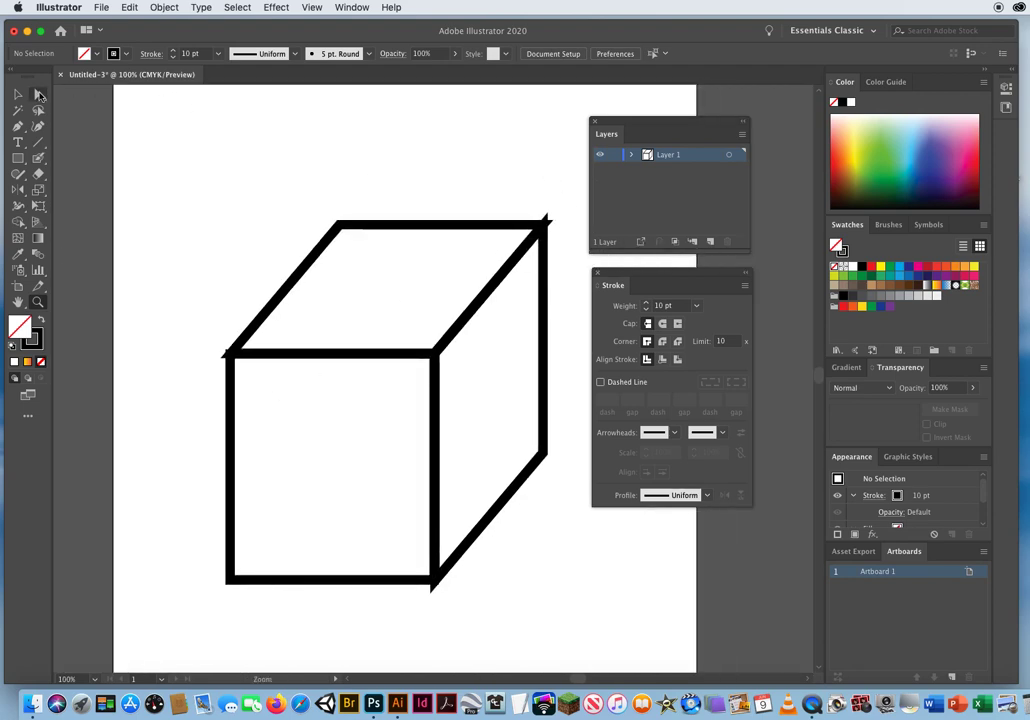
Select all three cube faces and apply Round Cap and Round Join to their strokes
click(18, 94)
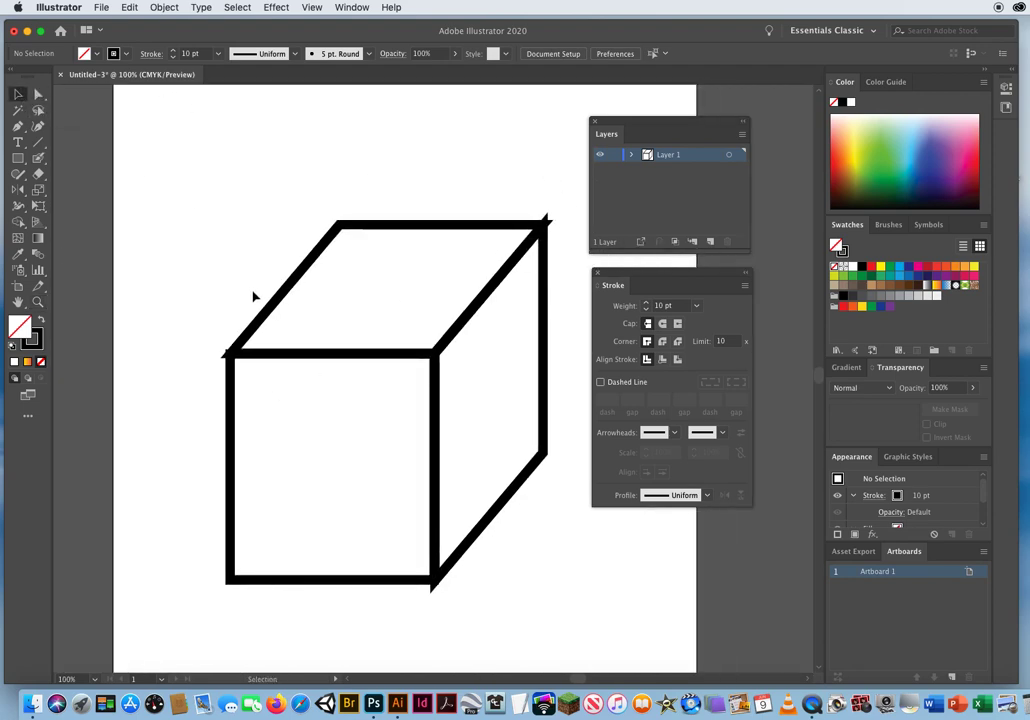
scroll(253, 293, right, 3)
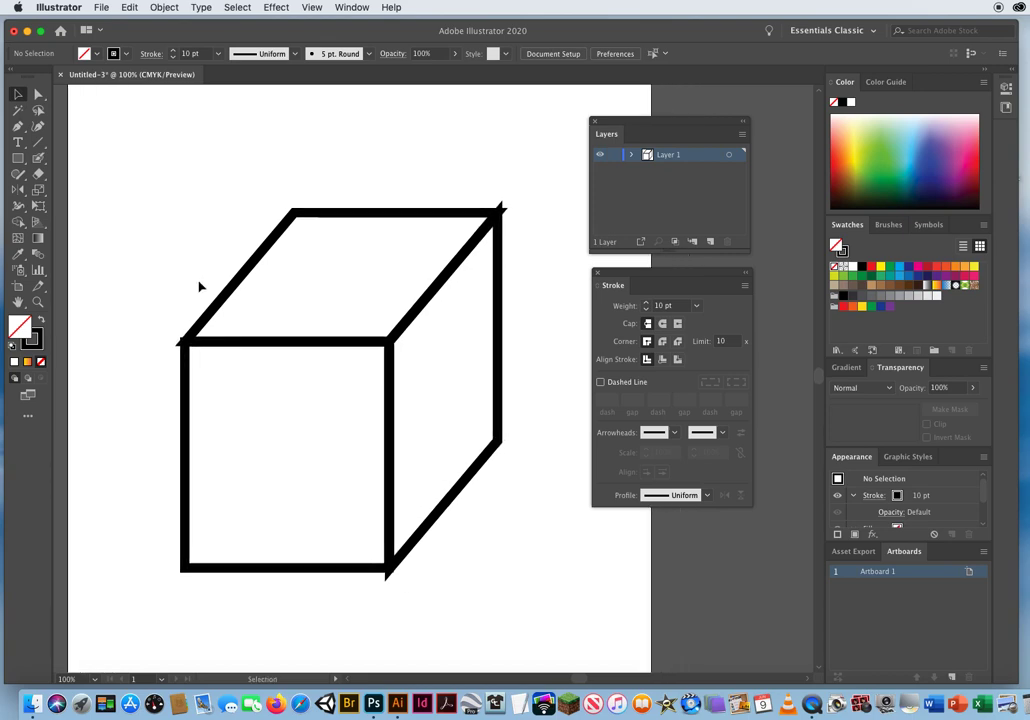
drag(133, 156, 538, 585)
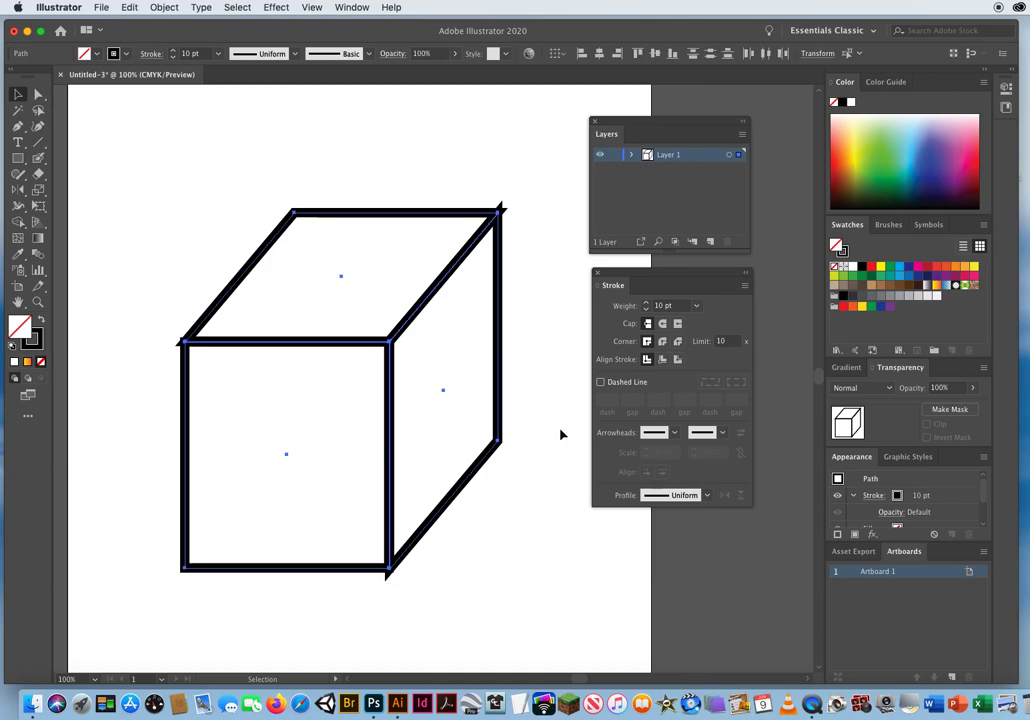
drag(164, 177, 522, 586)
click(663, 324)
click(663, 342)
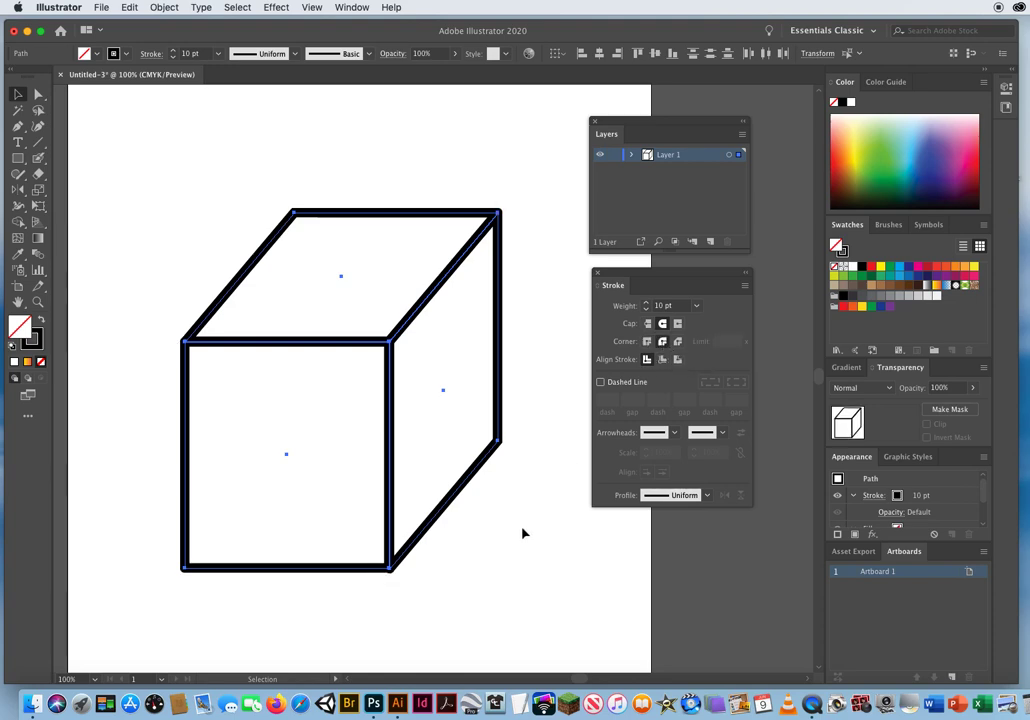
click(430, 663)
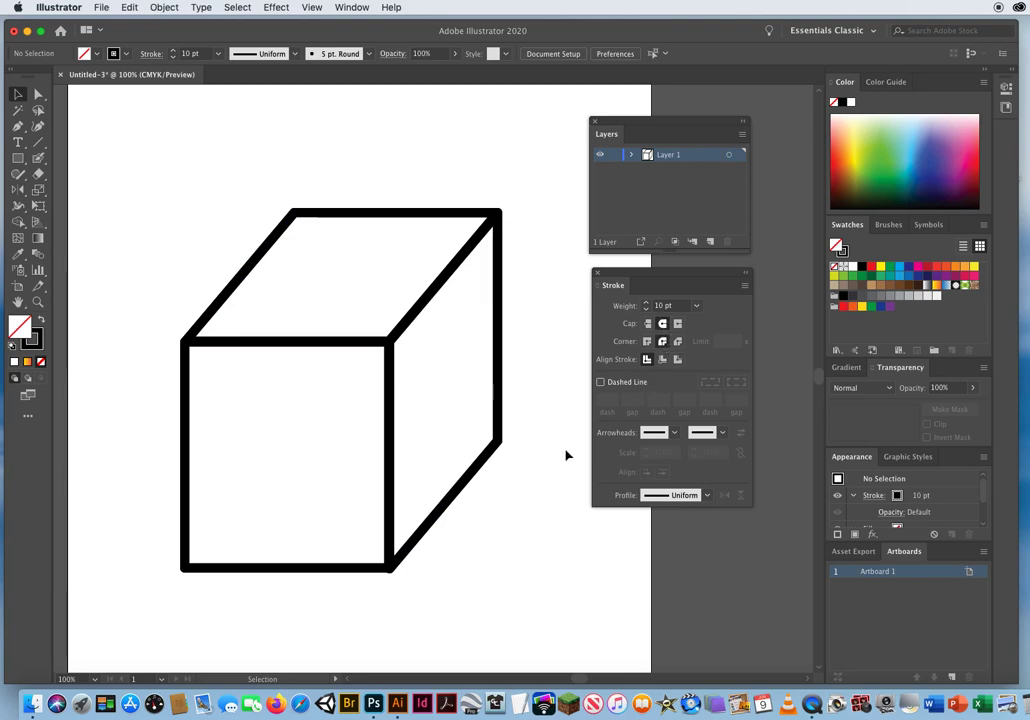
Inspect the joint at the front face's lower right corner in Outline view and return to Preview
click(38, 303)
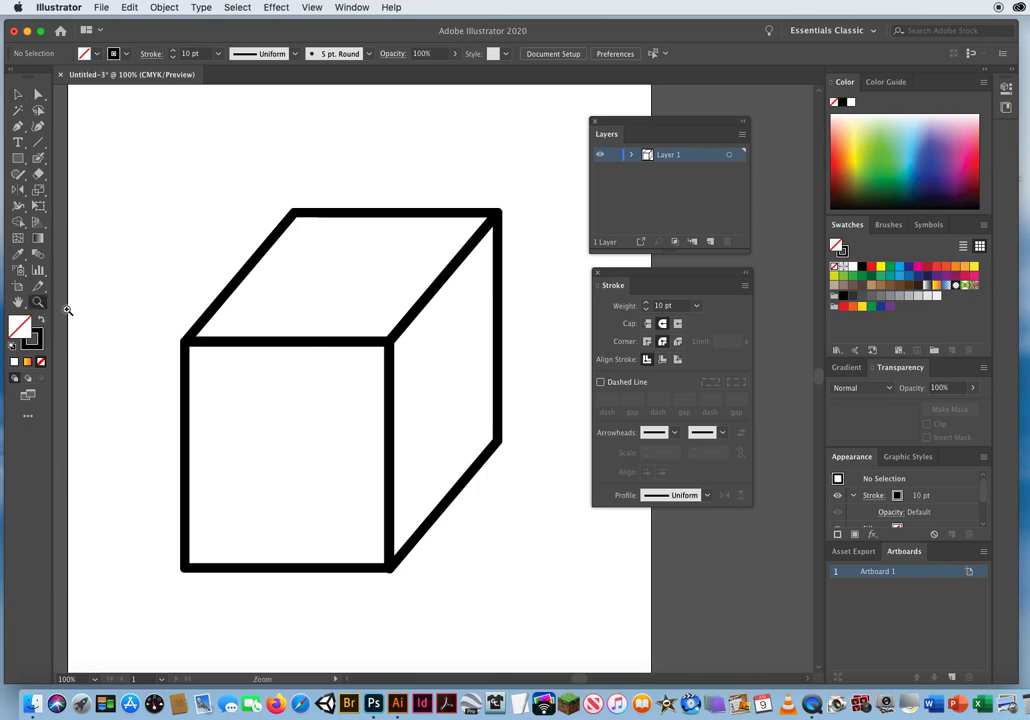
drag(322, 497, 416, 427)
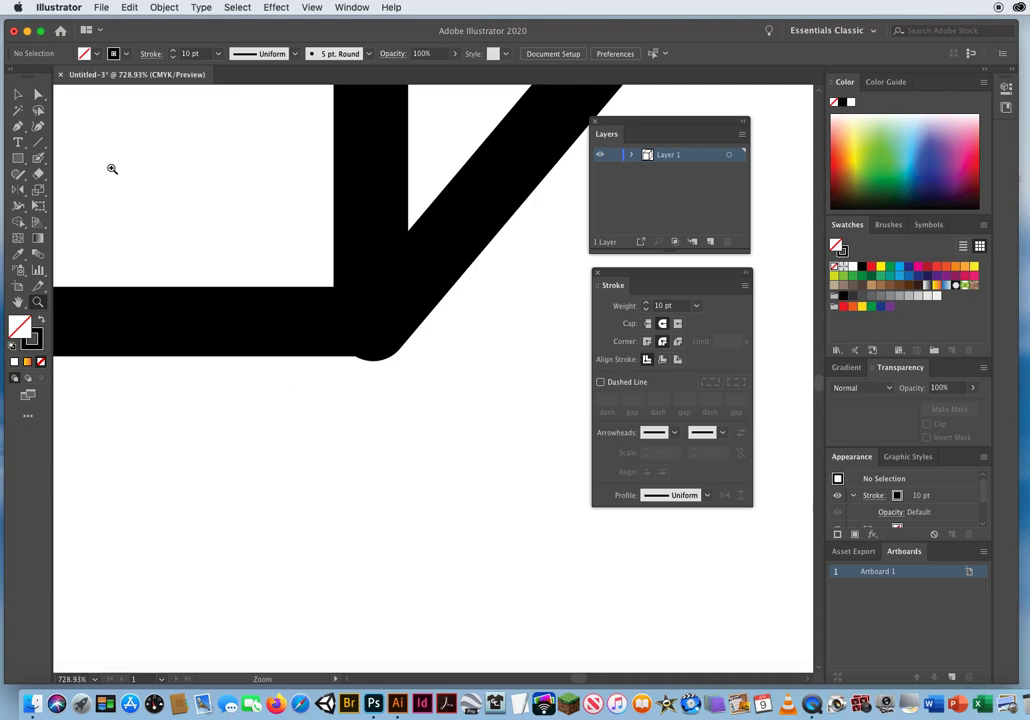
click(38, 93)
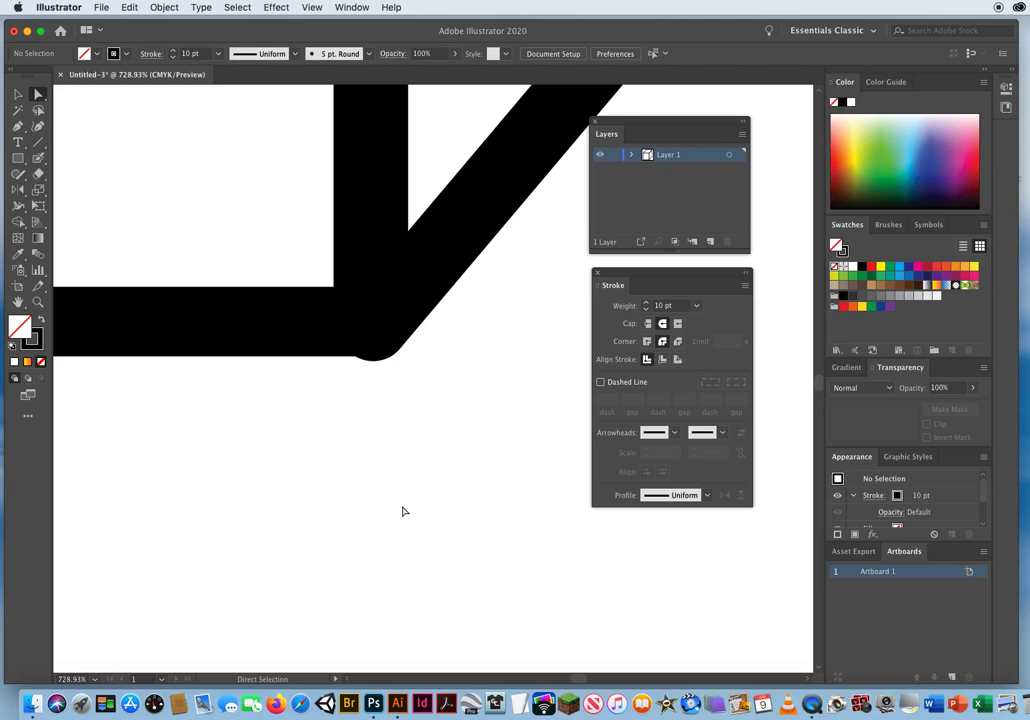
key(super+y)
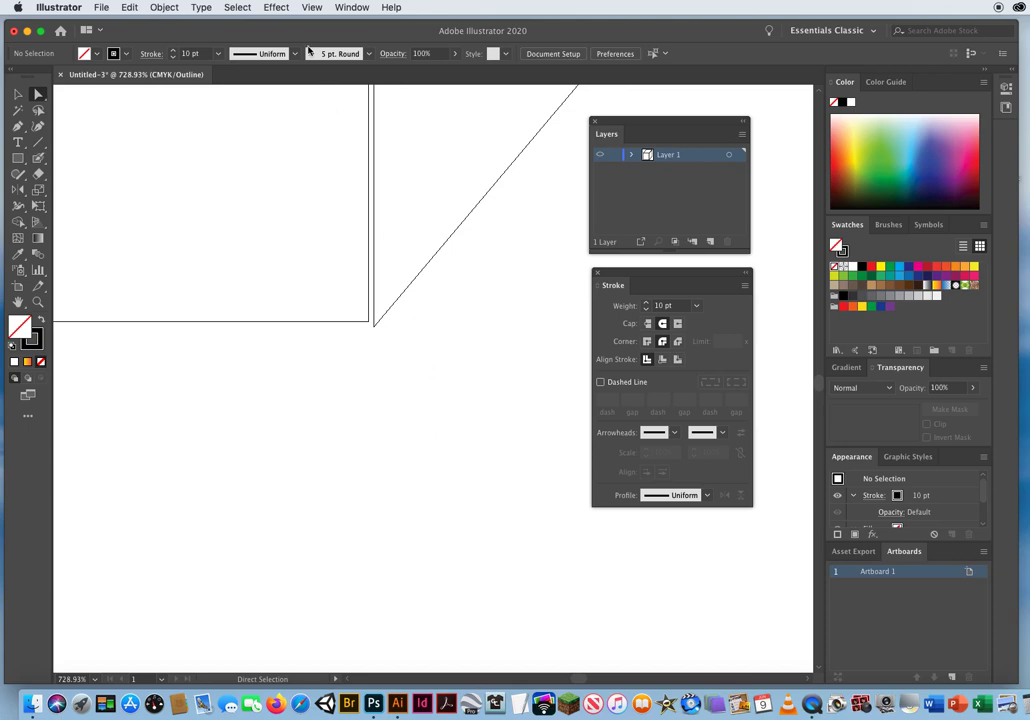
click(313, 8)
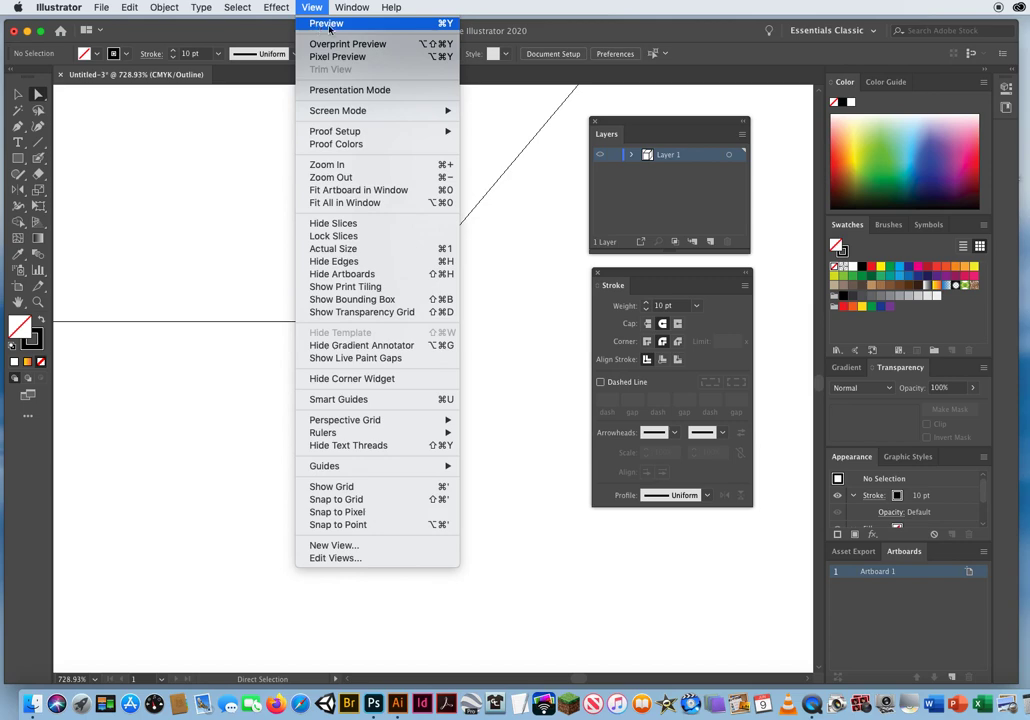
click(325, 23)
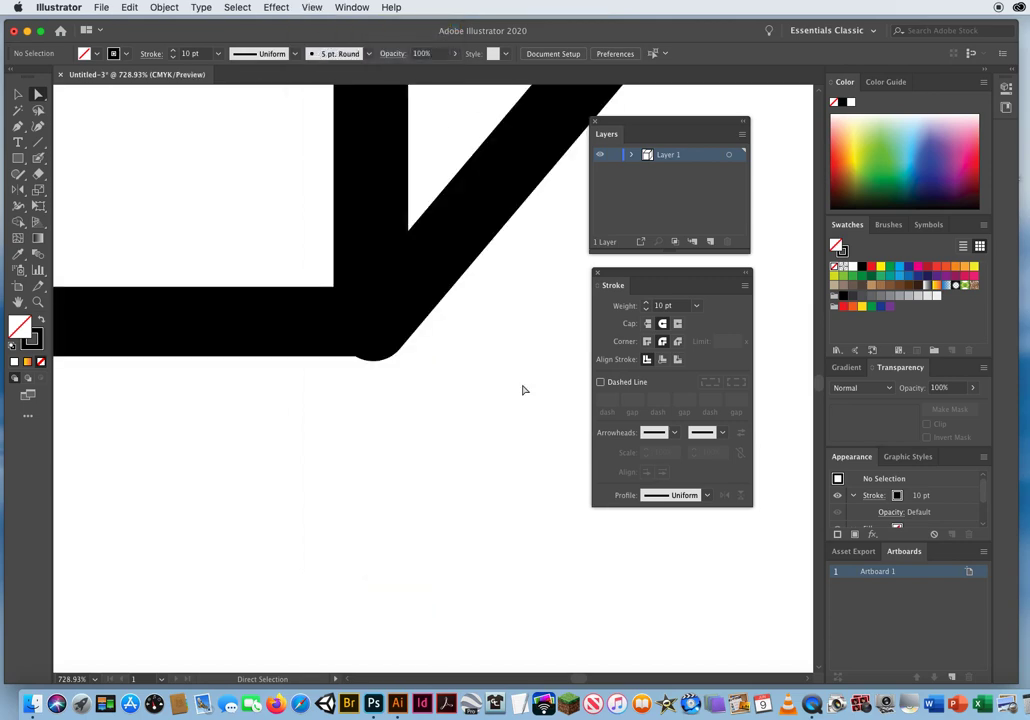
In Outline view, move the side face's lower left anchor point onto the front face's lower right corner, and return to Preview
click(313, 8)
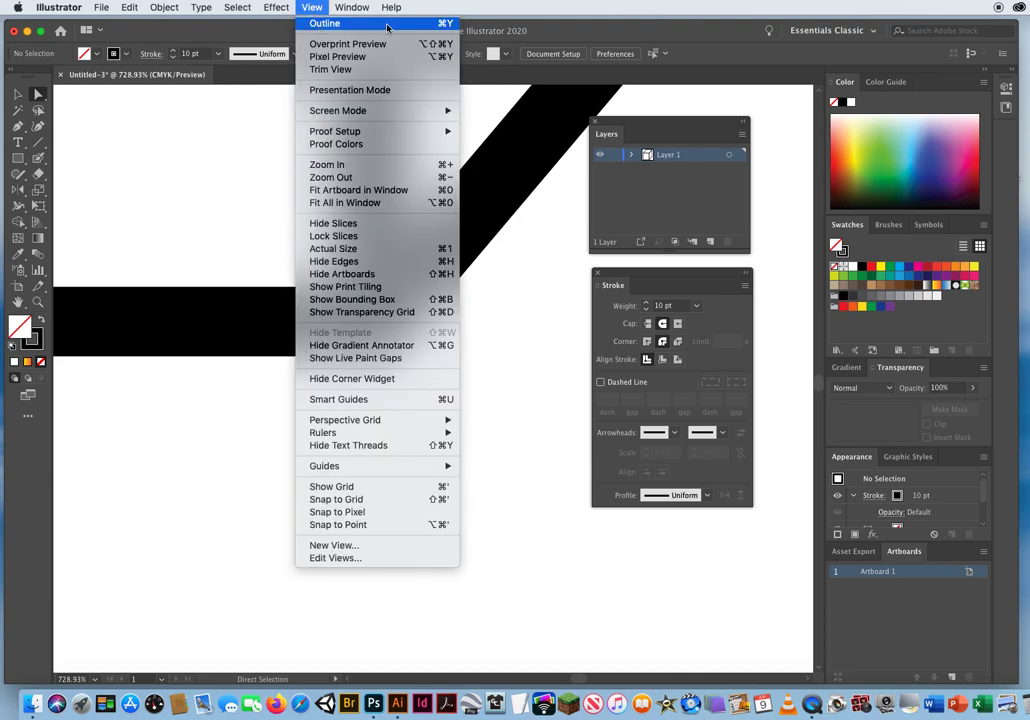
click(446, 24)
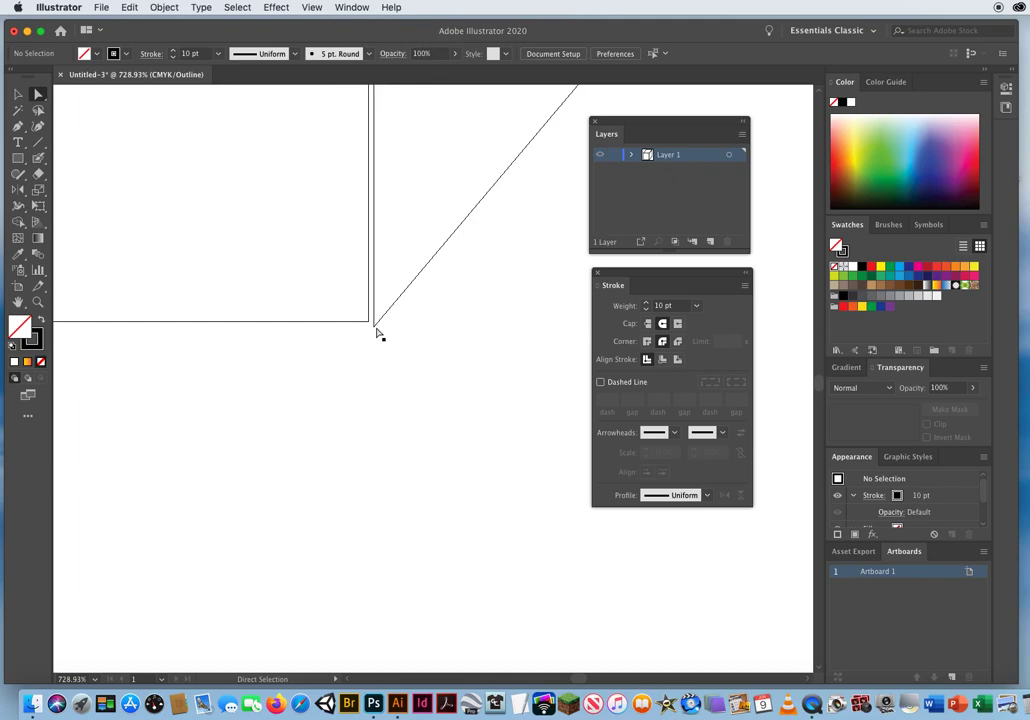
drag(376, 329, 369, 321)
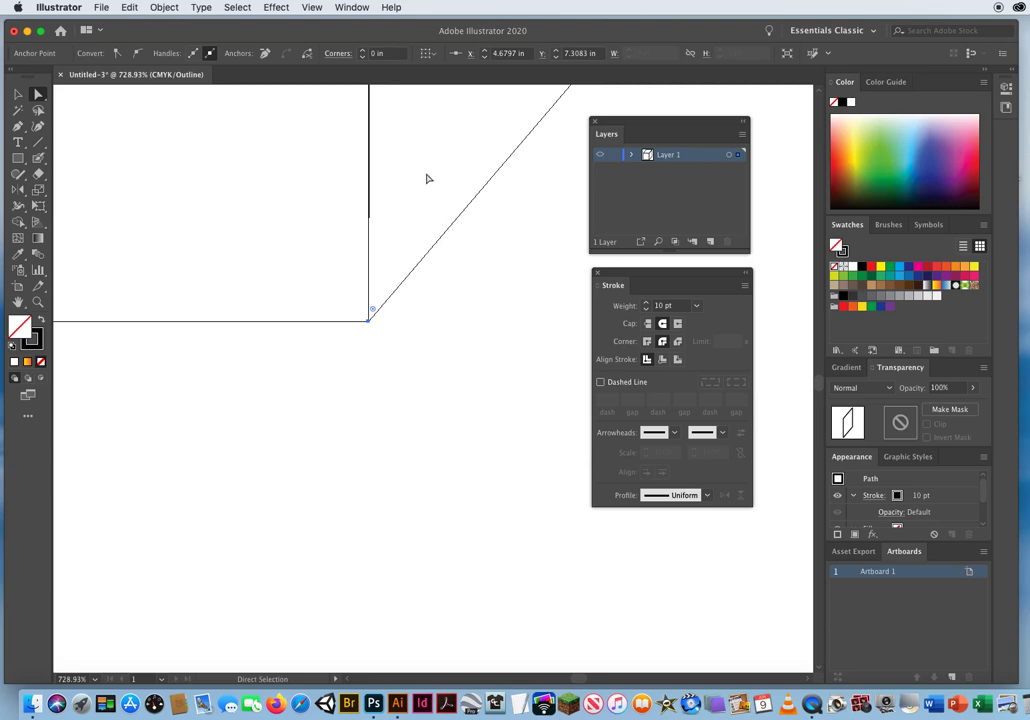
click(494, 411)
key(ctrl+y)
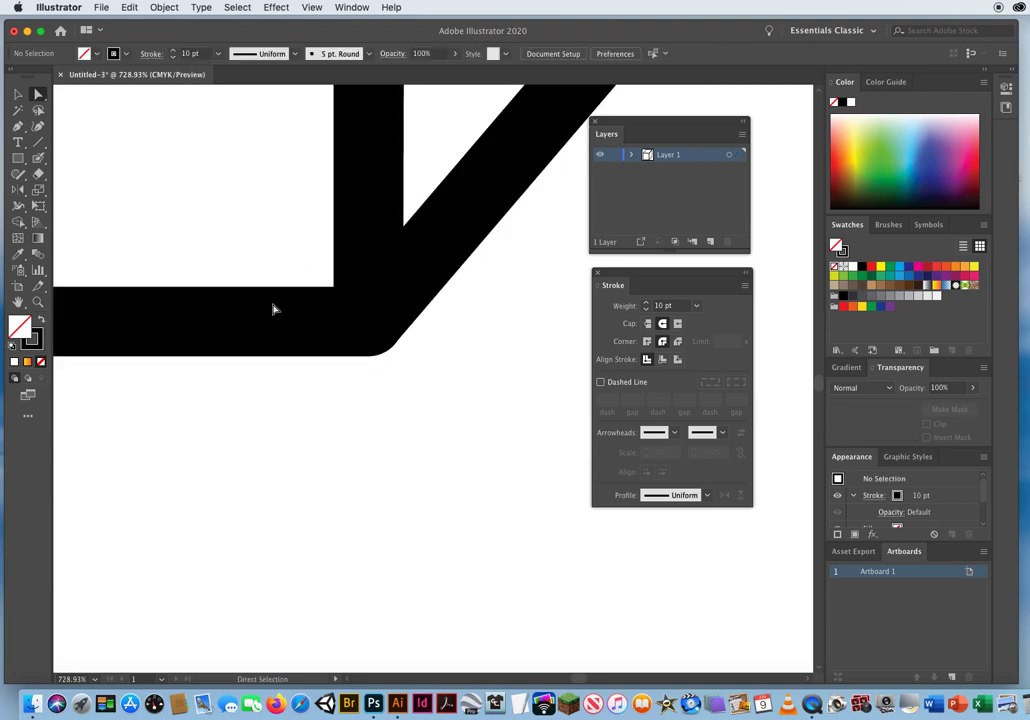
In Outline view, align the side face's upper right anchor point with the top face's upper right corner
mouse_move(377, 156)
mouse_down()
mouse_move(398, 257)
mouse_move(378, 186)
mouse_move(432, 168)
mouse_move(421, 301)
mouse_move(432, 239)
mouse_move(406, 320)
mouse_move(455, 221)
mouse_move(290, 423)
mouse_move(236, 657)
mouse_move(366, 504)
mouse_up()
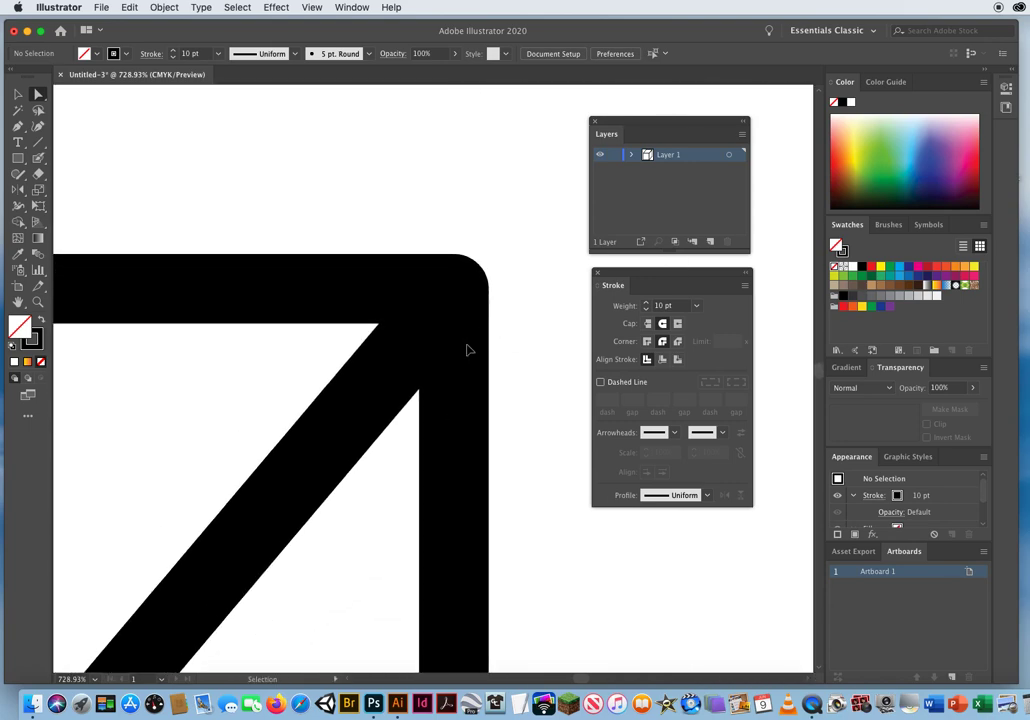
key(super+y)
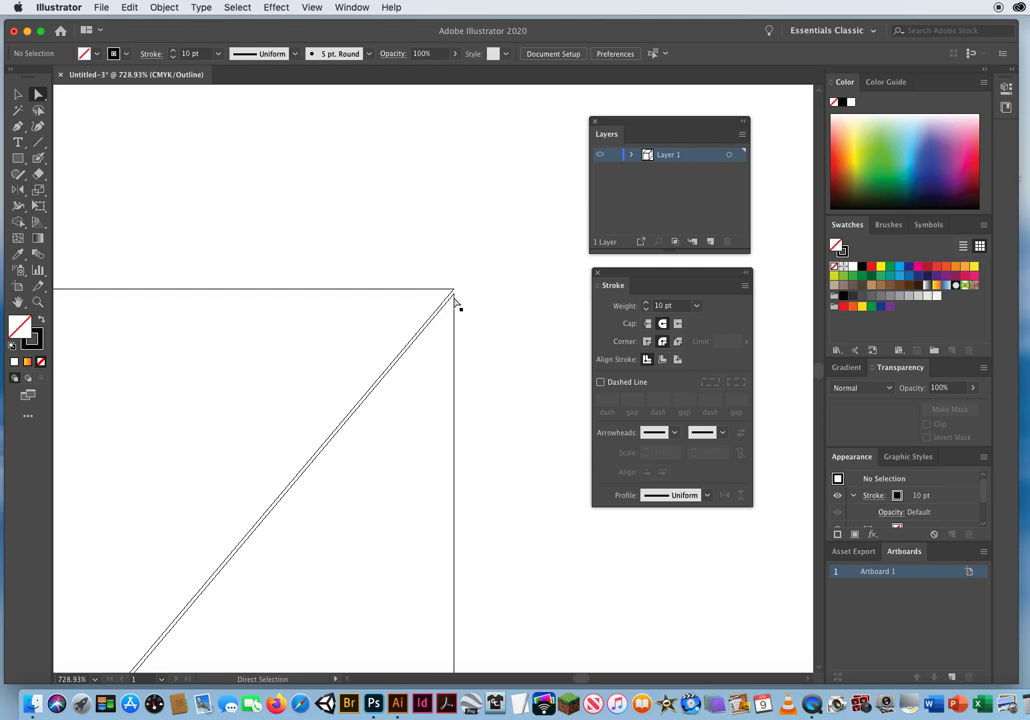
drag(455, 298, 453, 291)
click(580, 614)
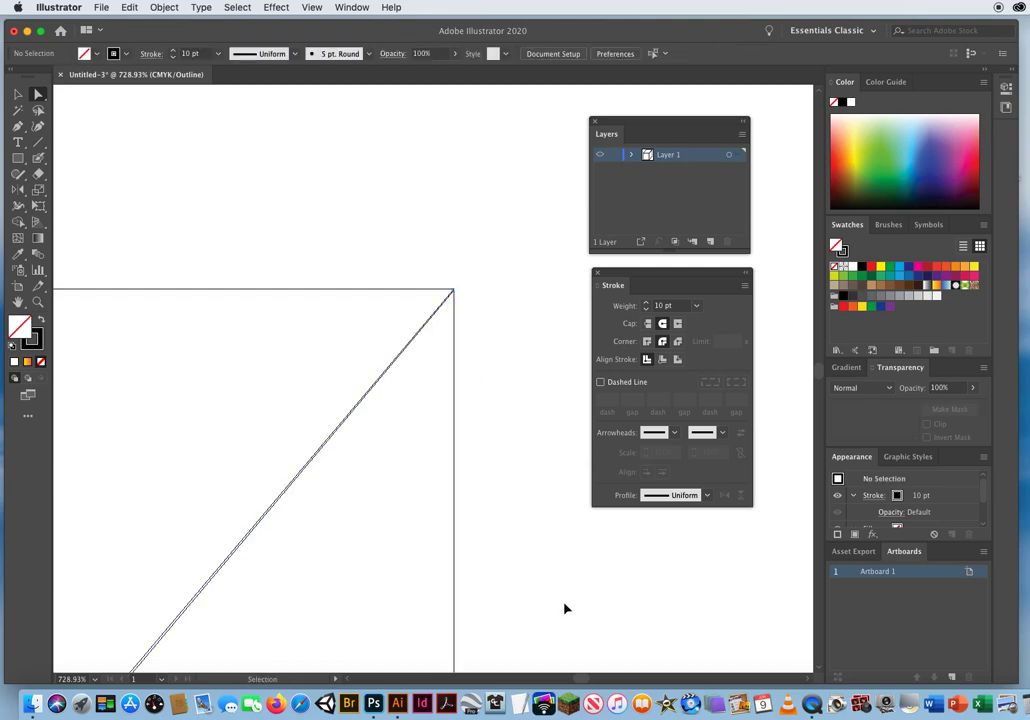
Return to Preview and view the whole cube on the artboard
key(super+y)
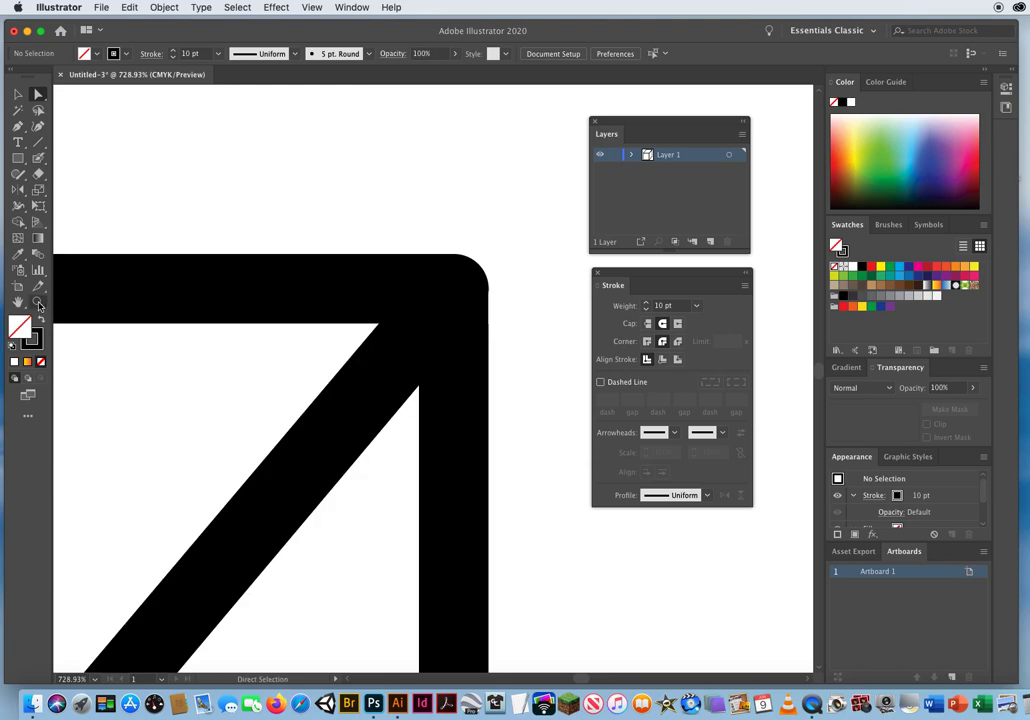
key(super+minus)
key(super+minus)
key(super+minus)
key(super+minus)
key(super+minus)
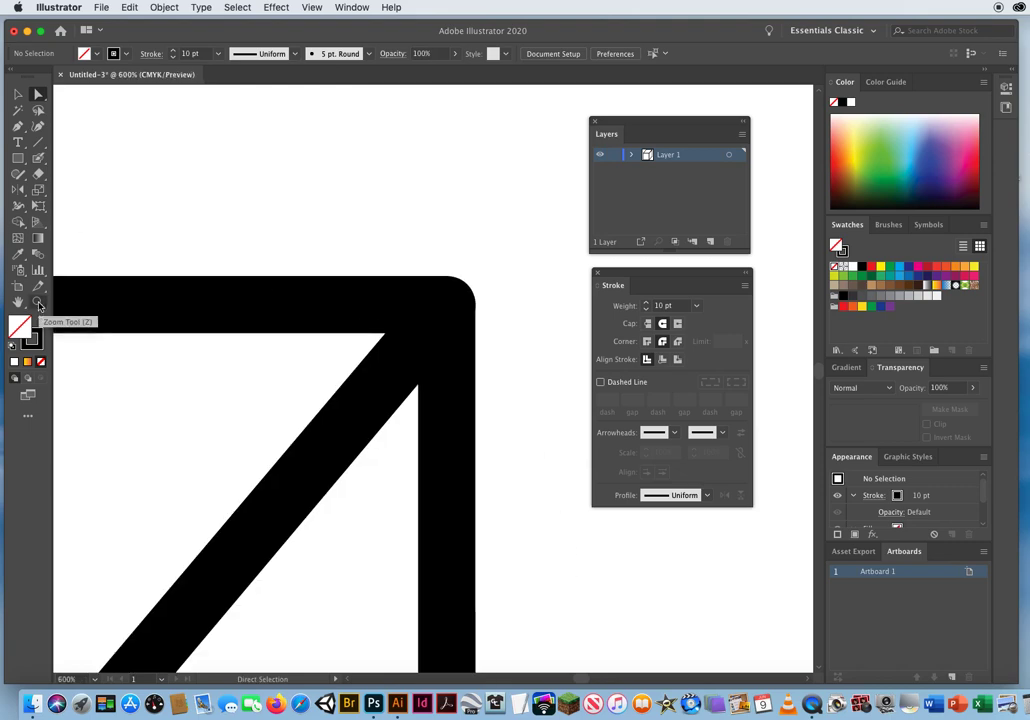
key(super+minus)
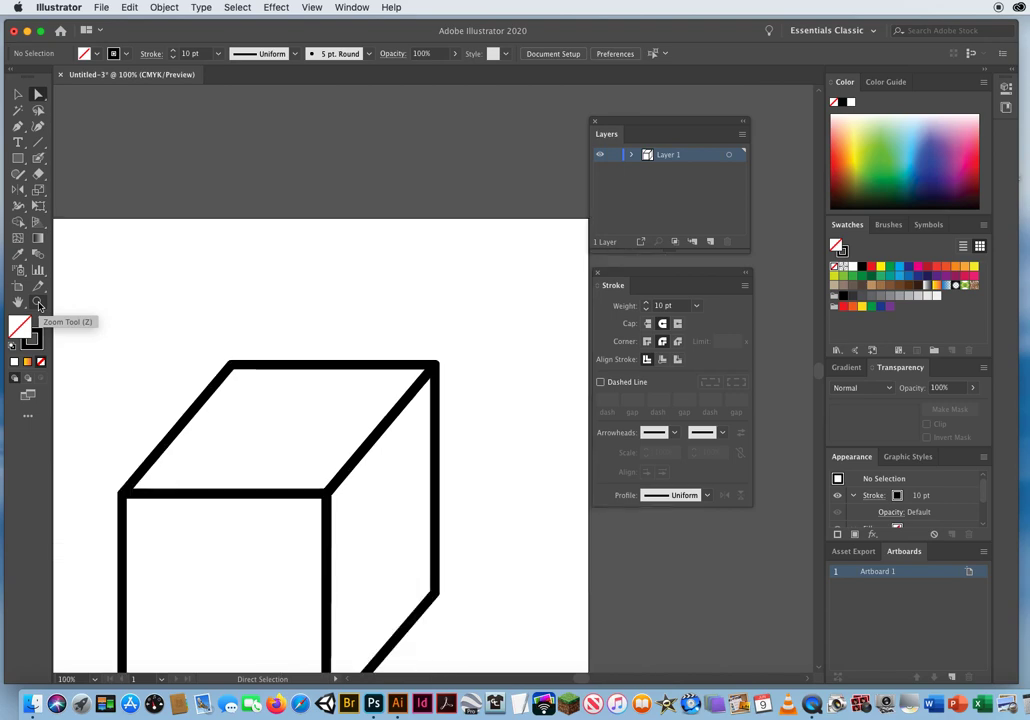
key(super+minus)
drag(319, 493, 341, 370)
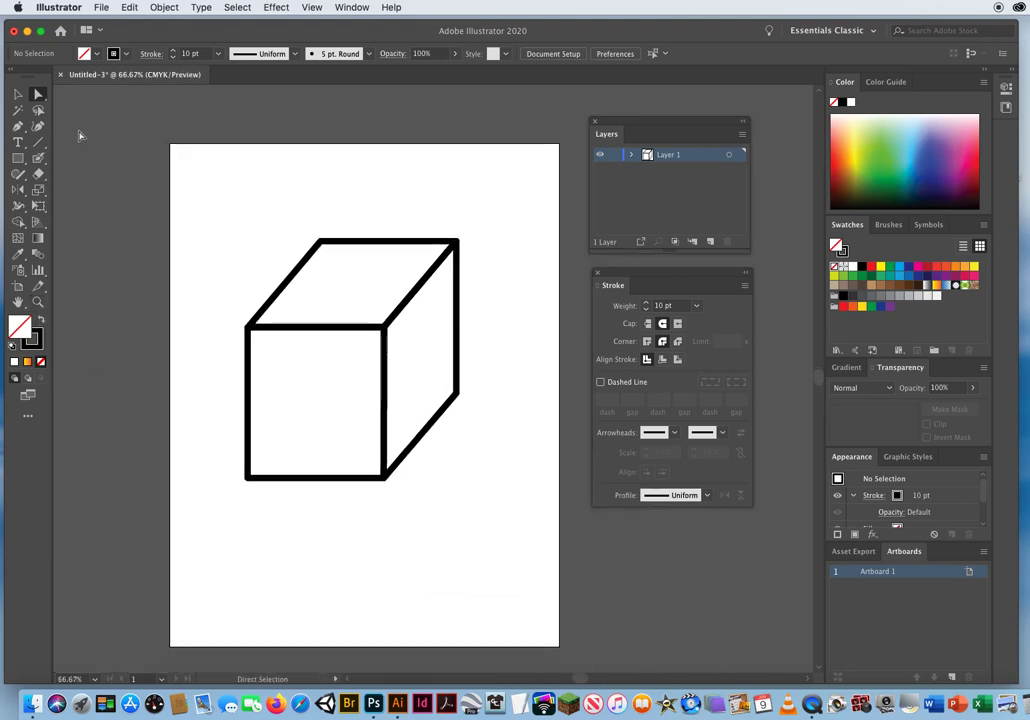
Select all faces of the cube and delete them to clear the artboard
click(17, 94)
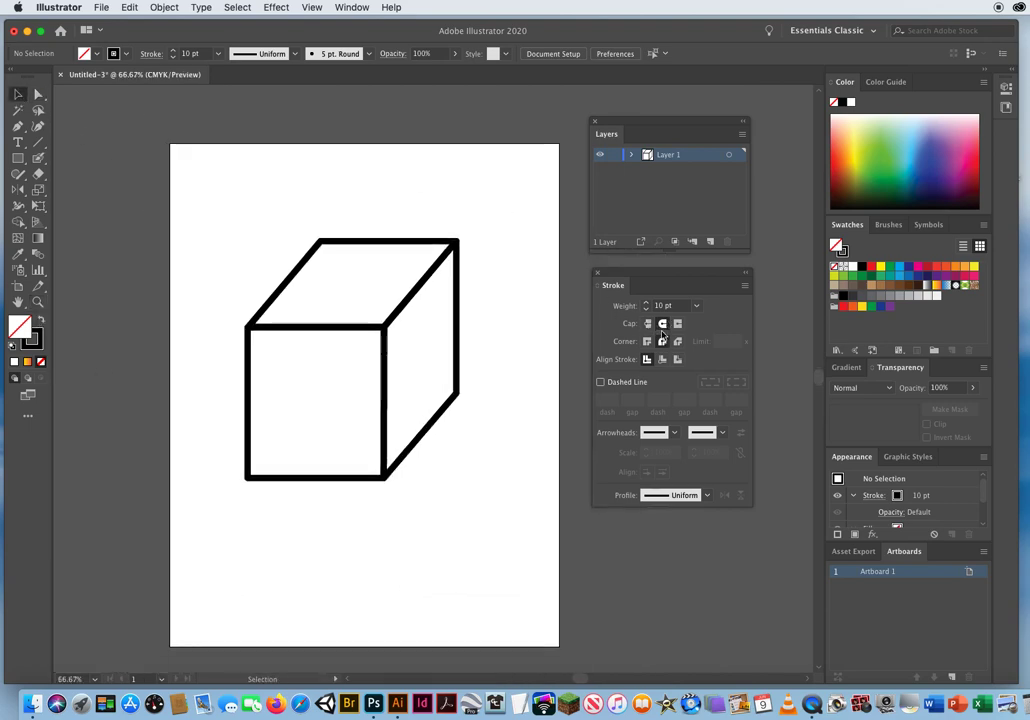
drag(214, 191, 452, 540)
key(Delete)
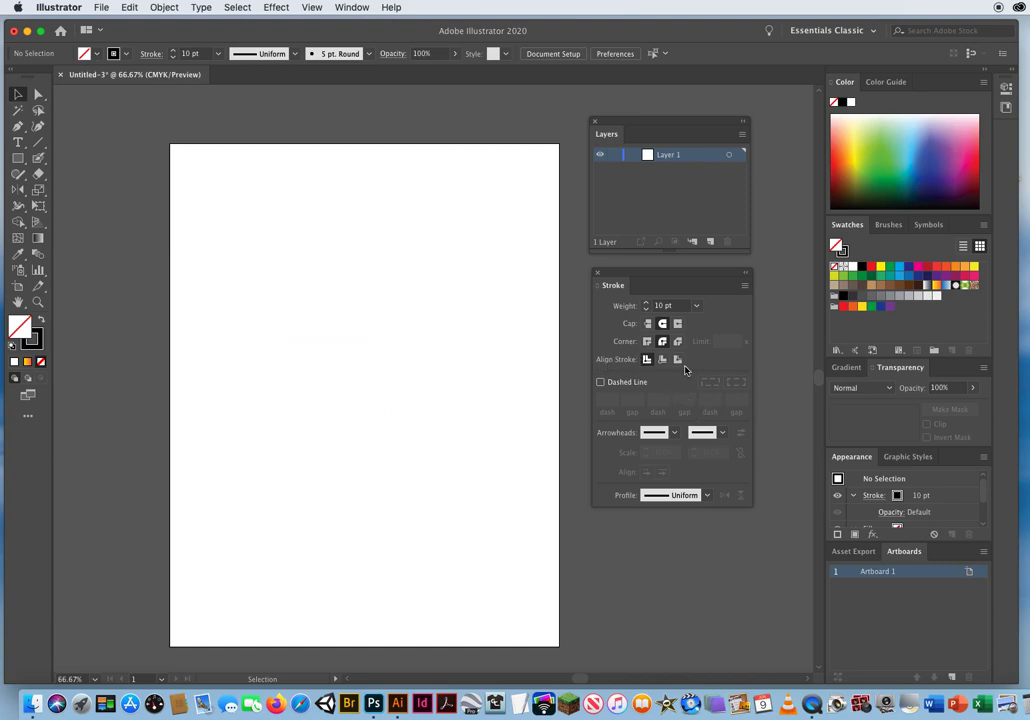
Draw a five-pointed star in the middle of the artboard with the Star tool
click(17, 159)
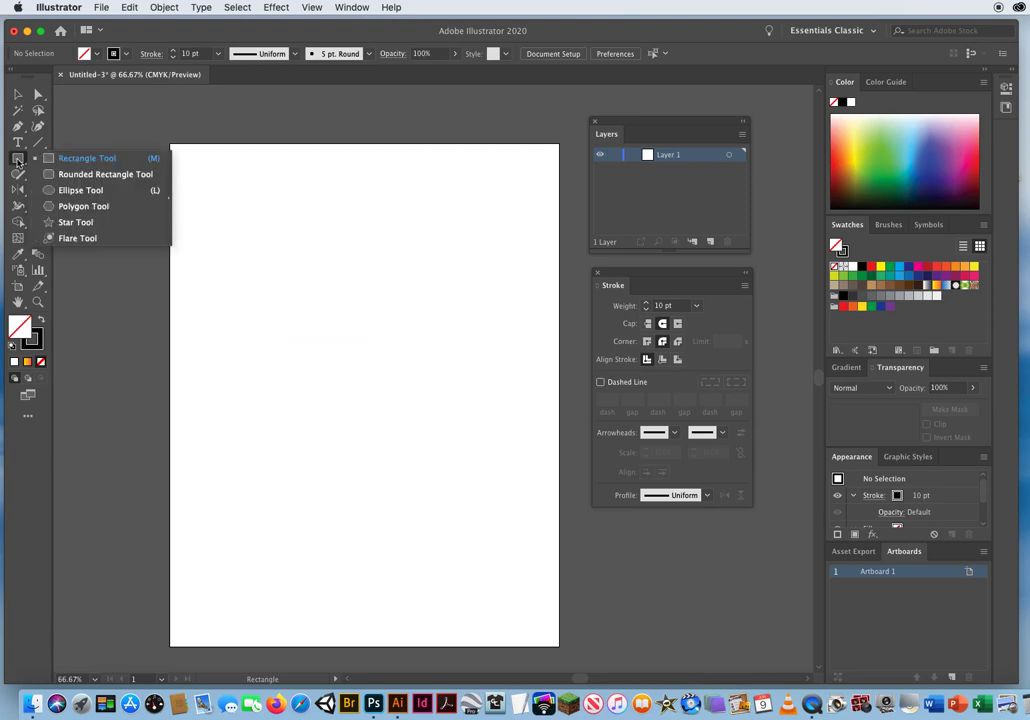
click(75, 222)
drag(363, 372, 421, 453)
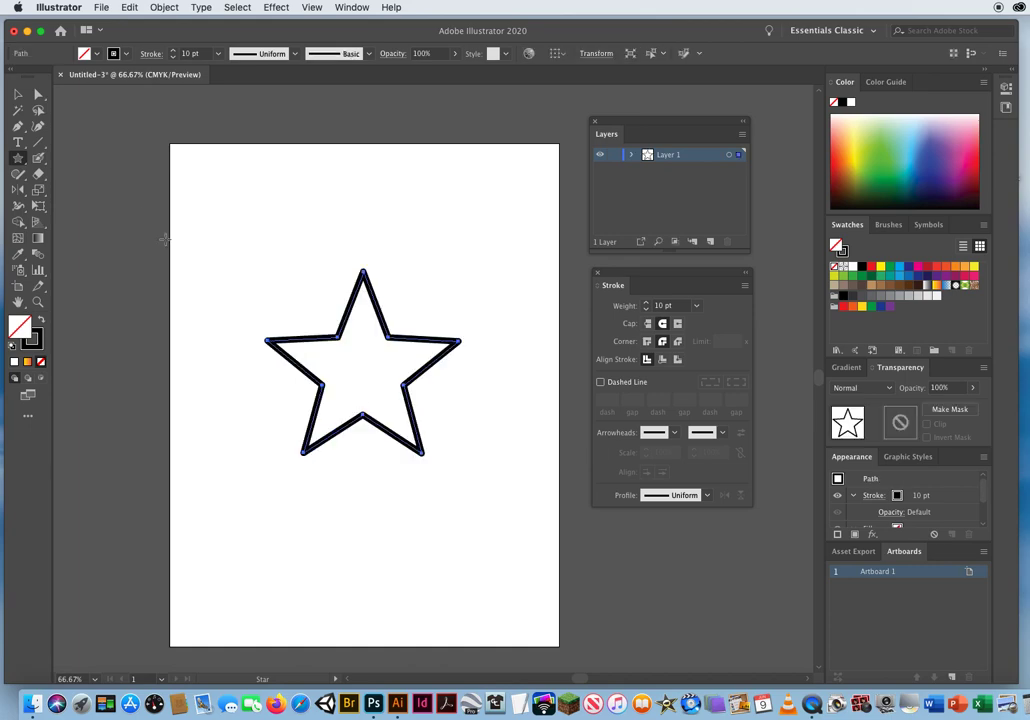
Increase the star's stroke weight to 25 pt
click(18, 94)
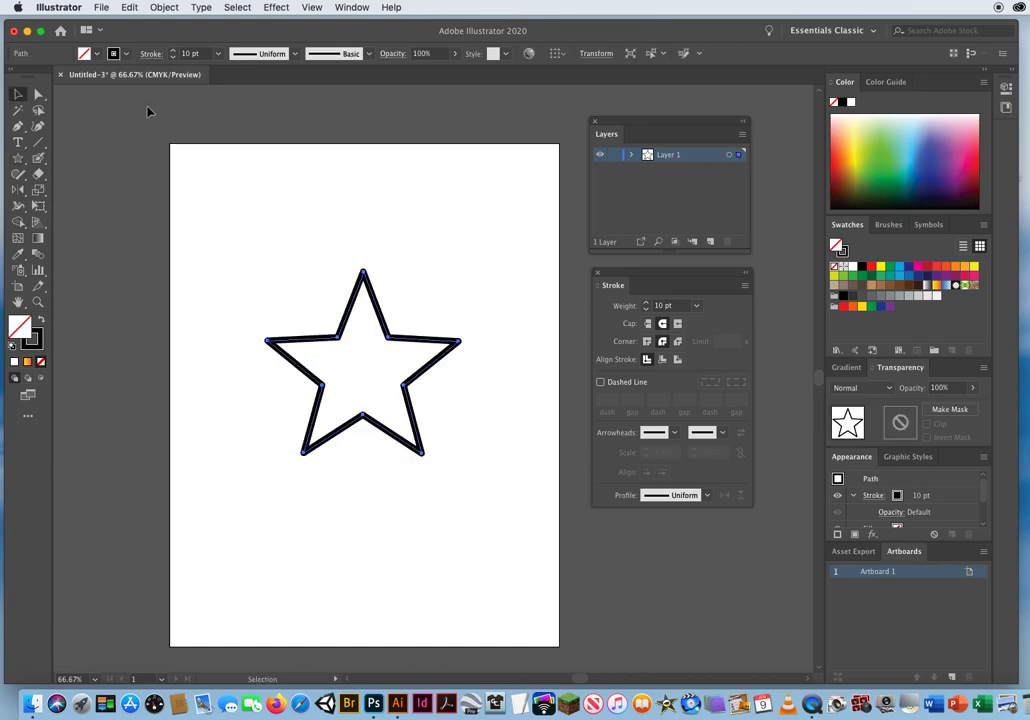
click(174, 51)
click(174, 51)
click(174, 51)
click(174, 51)
click(174, 51)
click(174, 51)
click(174, 51)
click(174, 51)
click(174, 51)
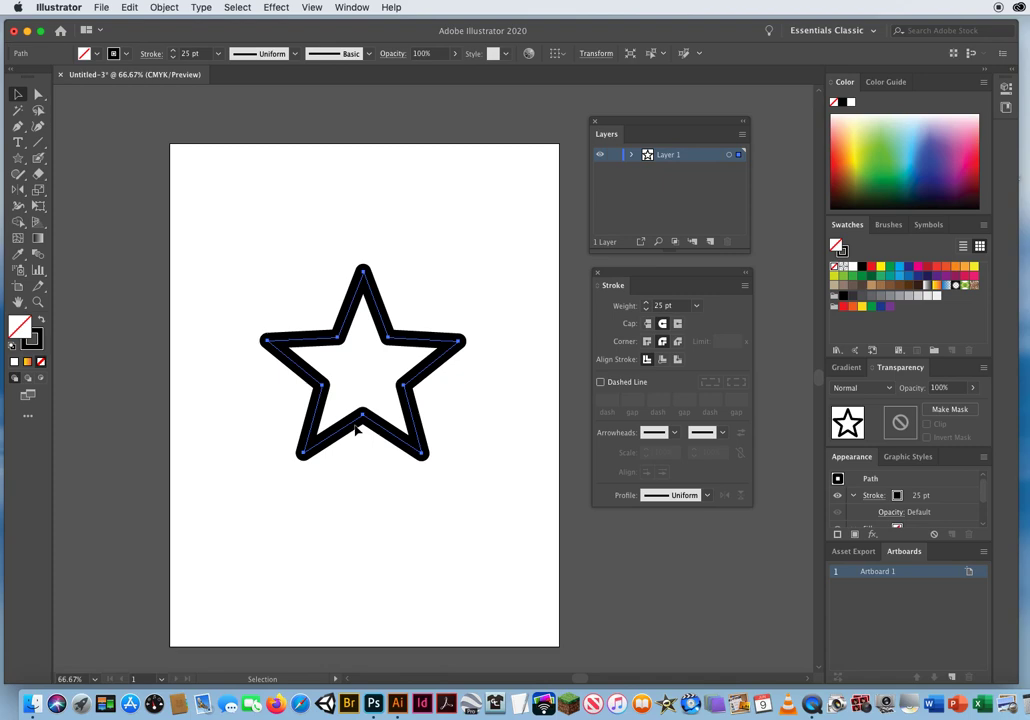
Get a closer view of the star and reduce its stroke weight to 24 pt
click(37, 302)
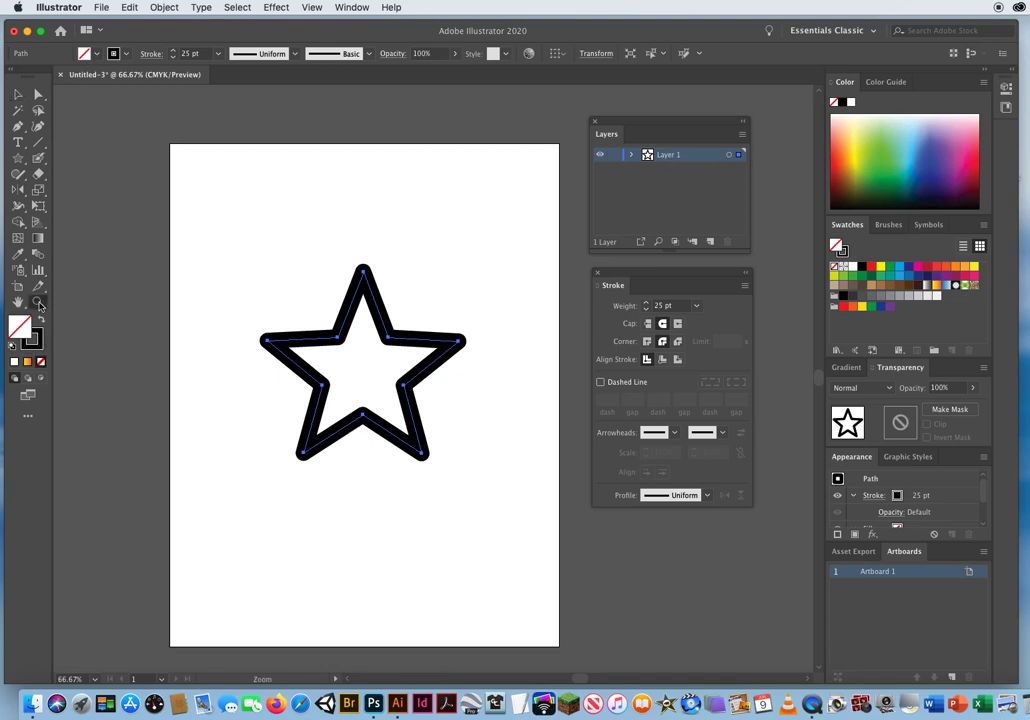
click(378, 381)
click(420, 387)
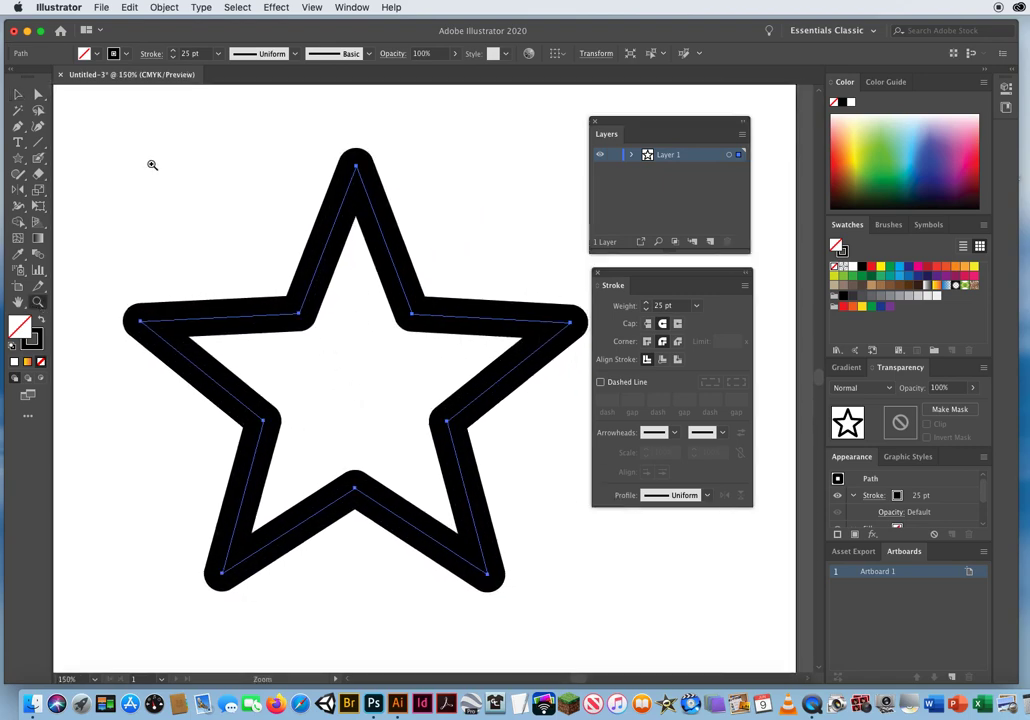
click(17, 94)
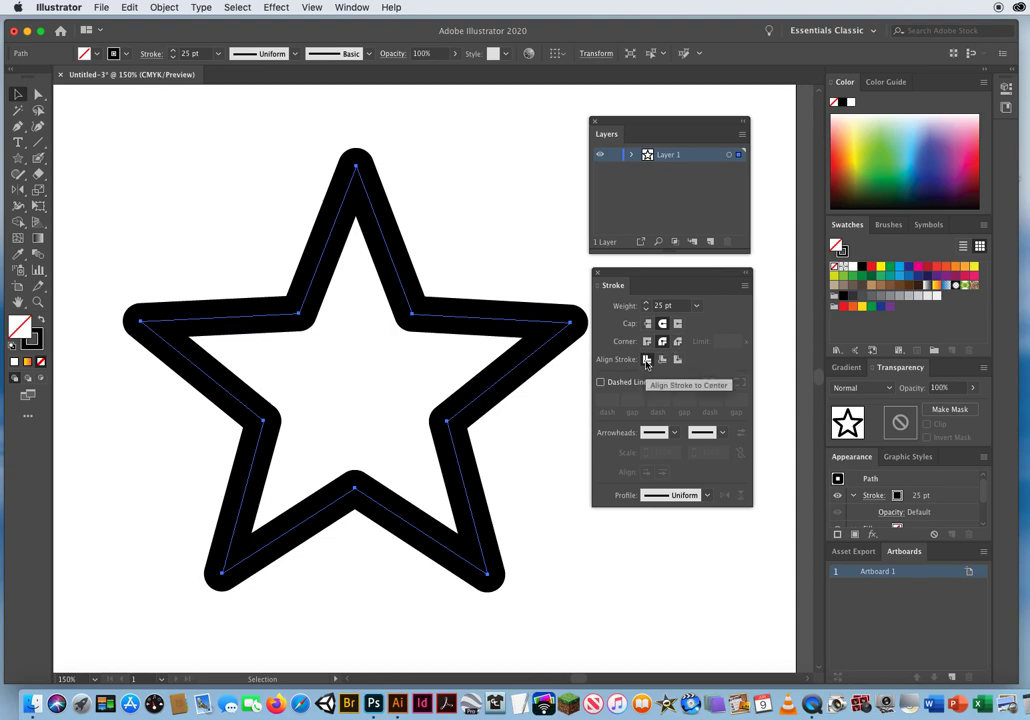
click(172, 57)
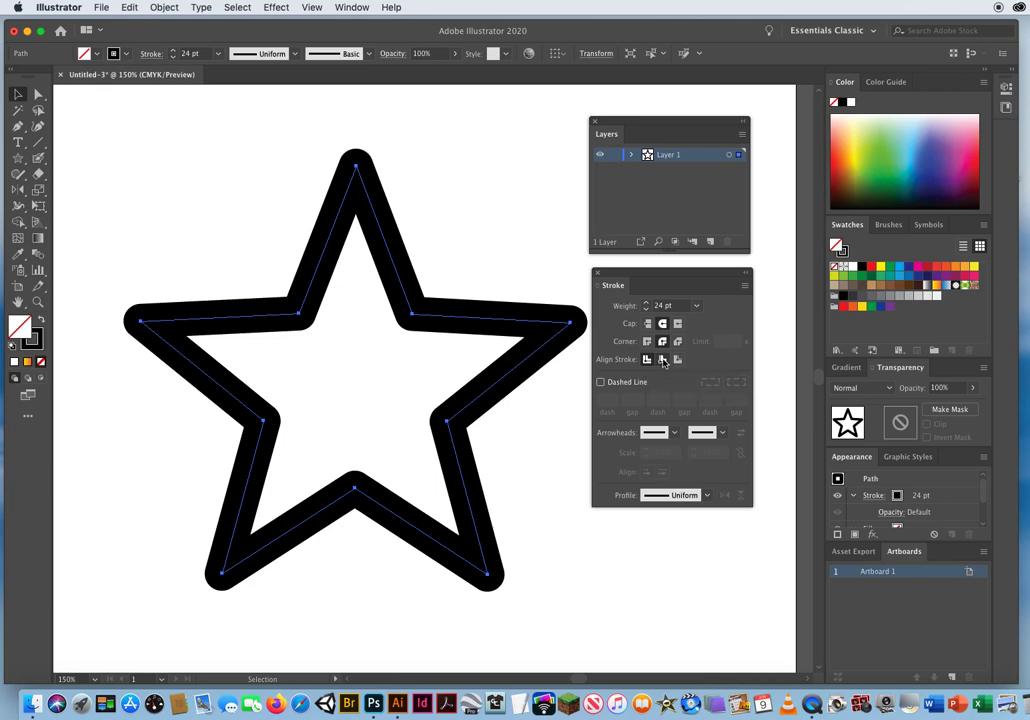
Compare the star's stroke aligned to the inside, outside and center of its path, ending with Align Stroke to Center
click(663, 360)
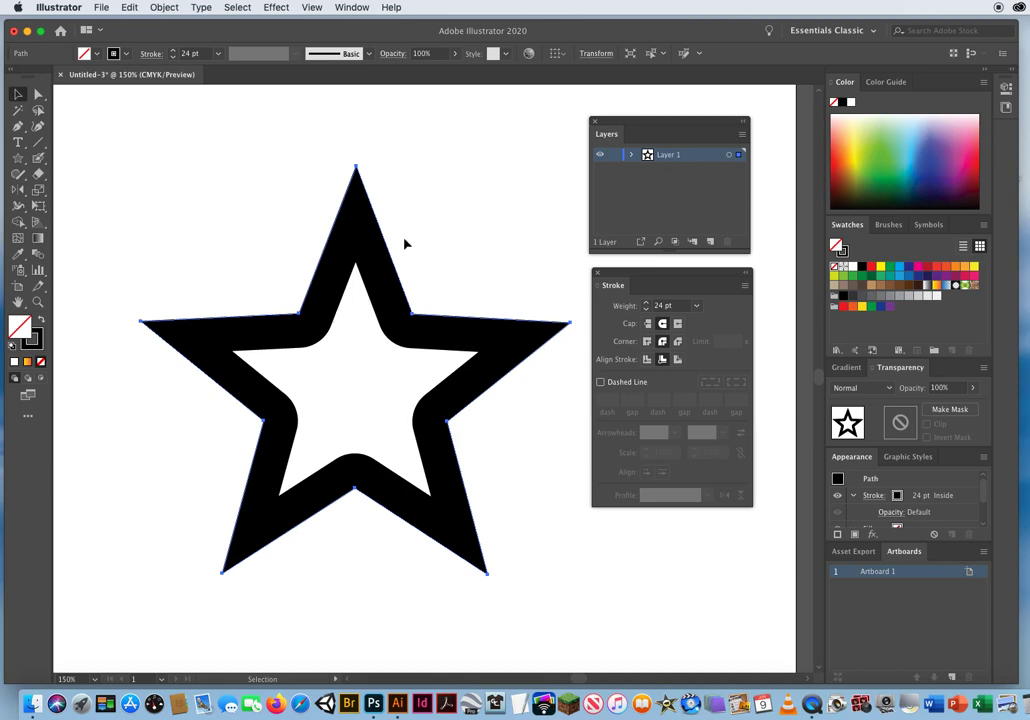
click(647, 359)
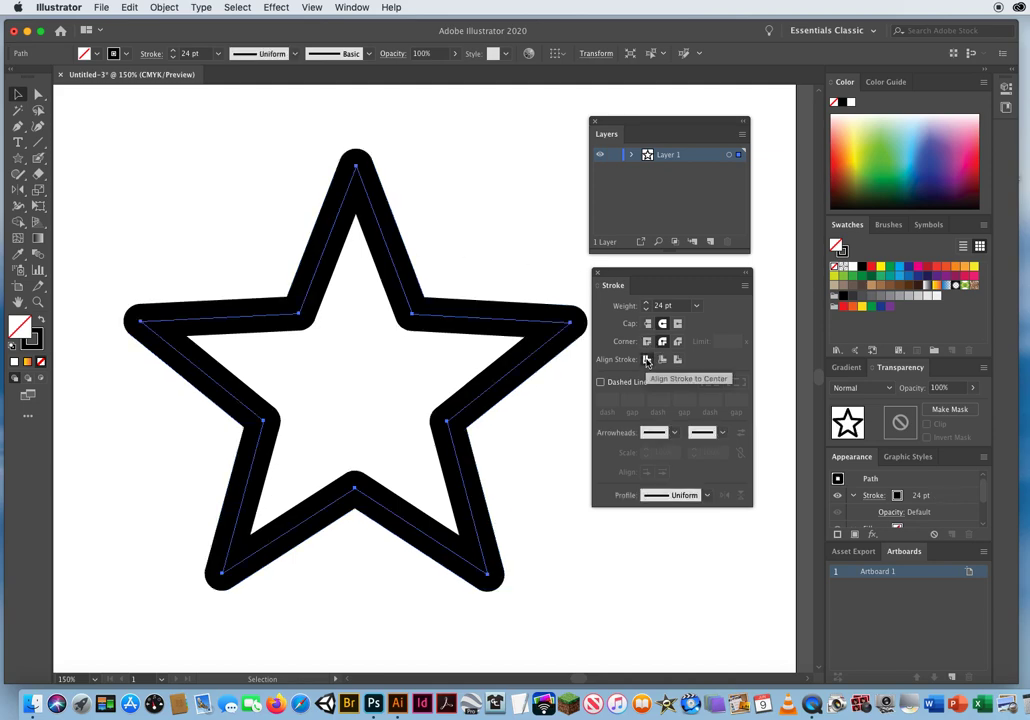
click(661, 360)
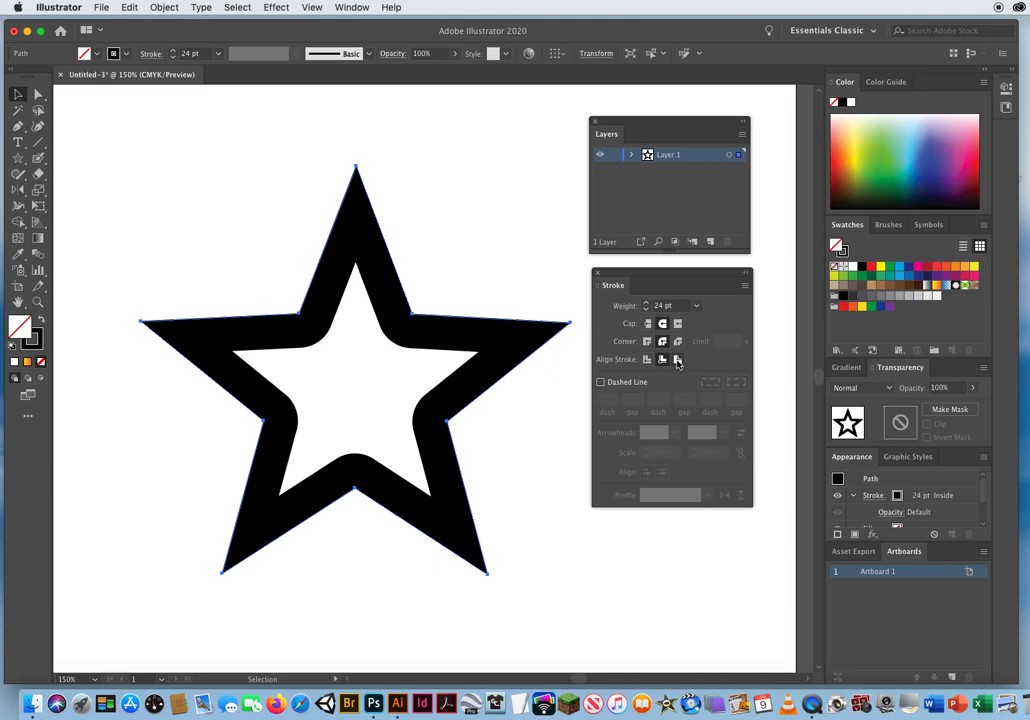
click(676, 360)
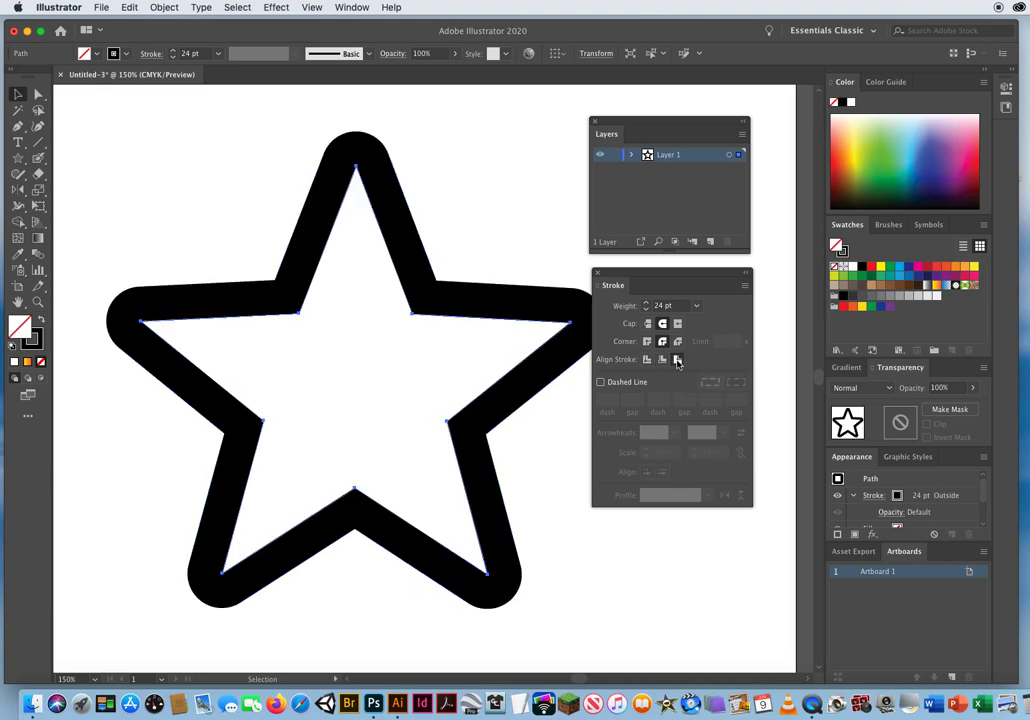
click(647, 360)
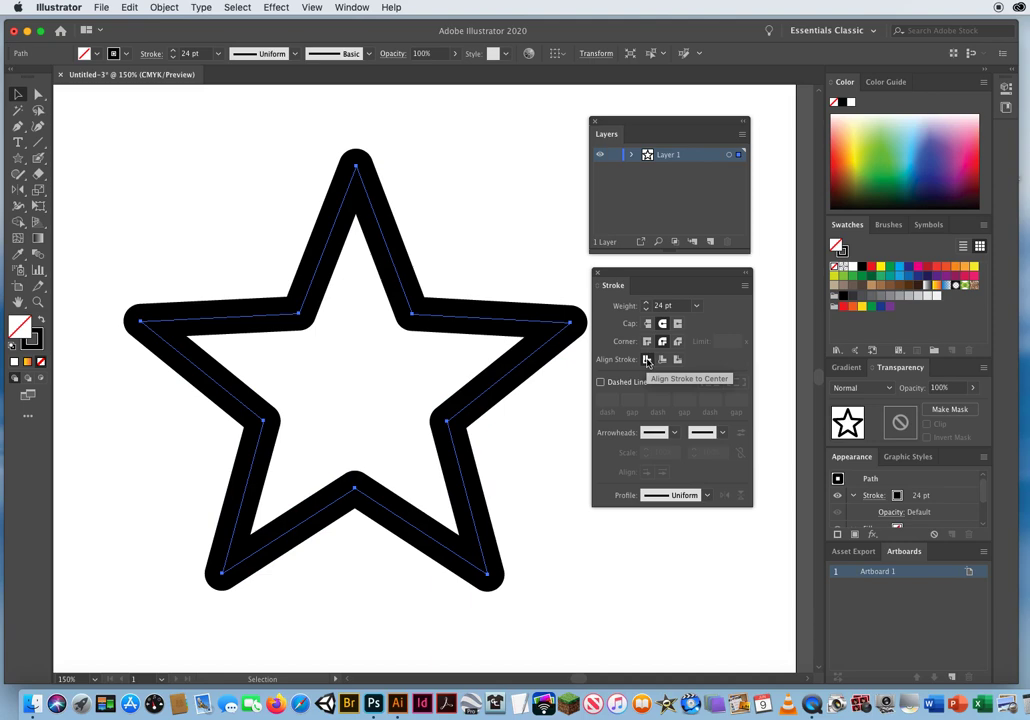
click(662, 360)
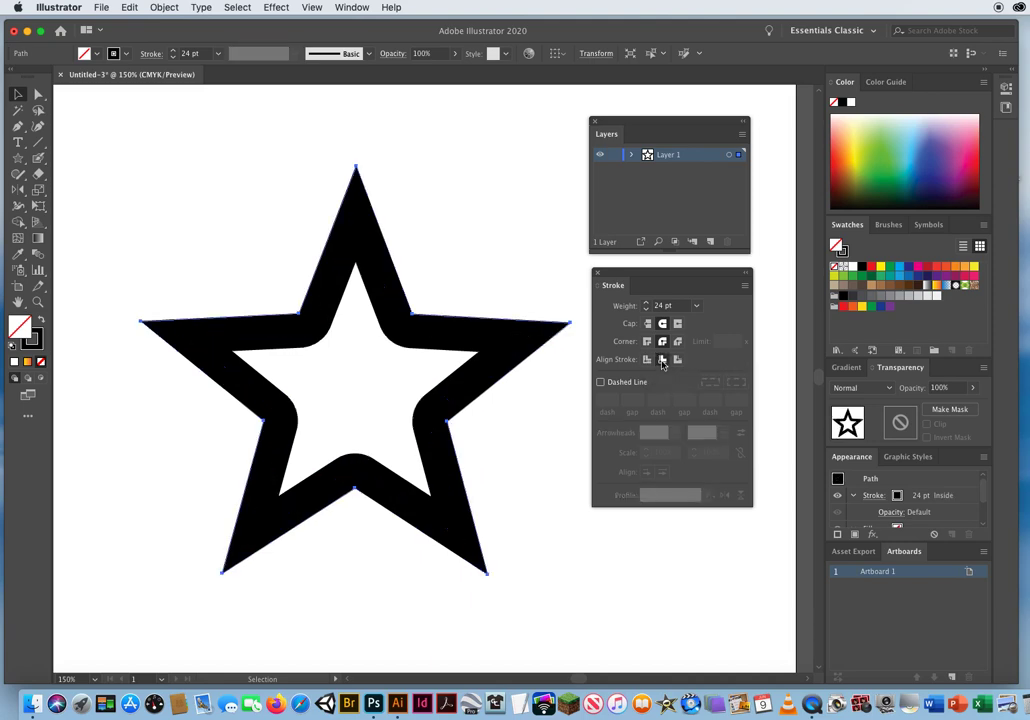
click(677, 360)
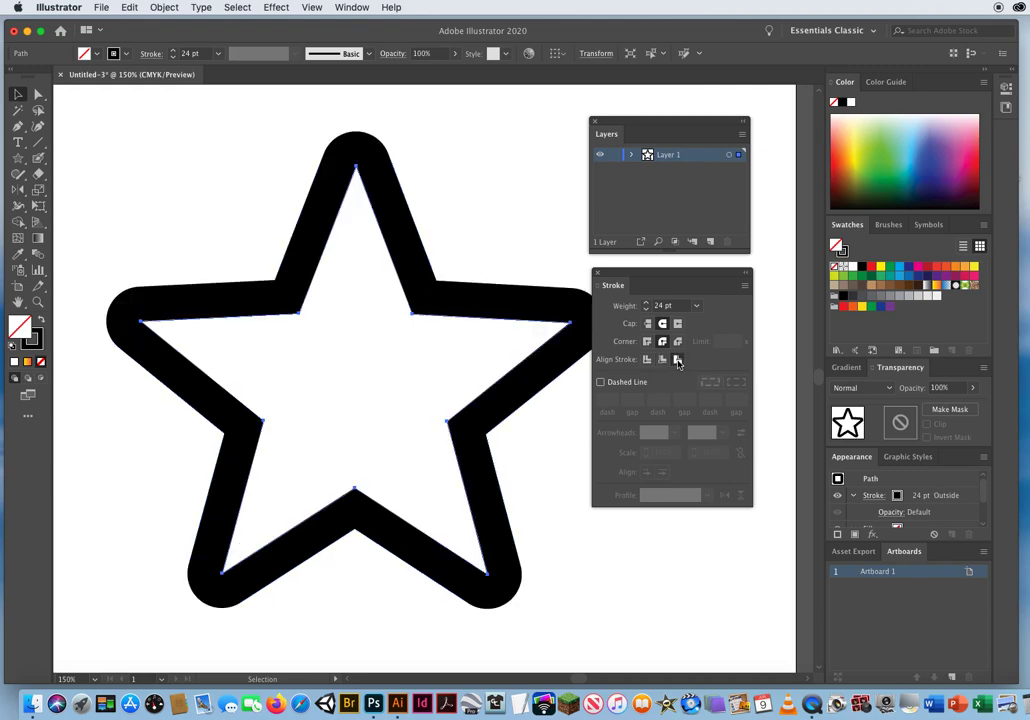
click(647, 360)
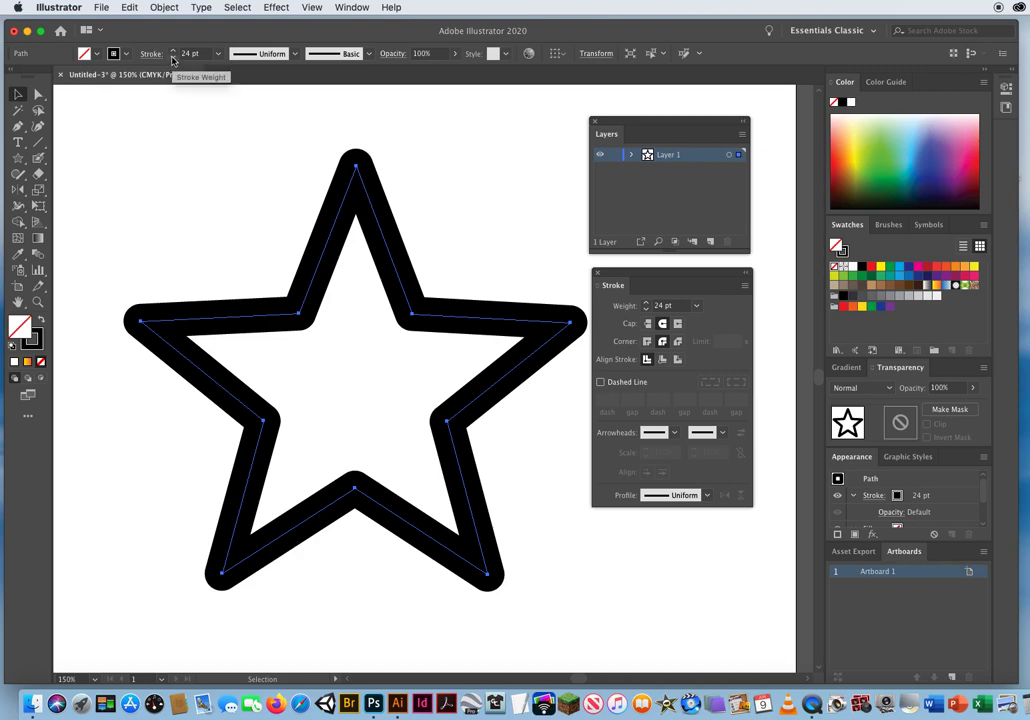
Delete the star and draw a wide rectangle in its place
key(Delete)
click(18, 160)
drag(18, 160, 62, 157)
mouse_move(135, 246)
mouse_down()
mouse_move(510, 510)
mouse_move(538, 508)
mouse_move(533, 496)
mouse_up()
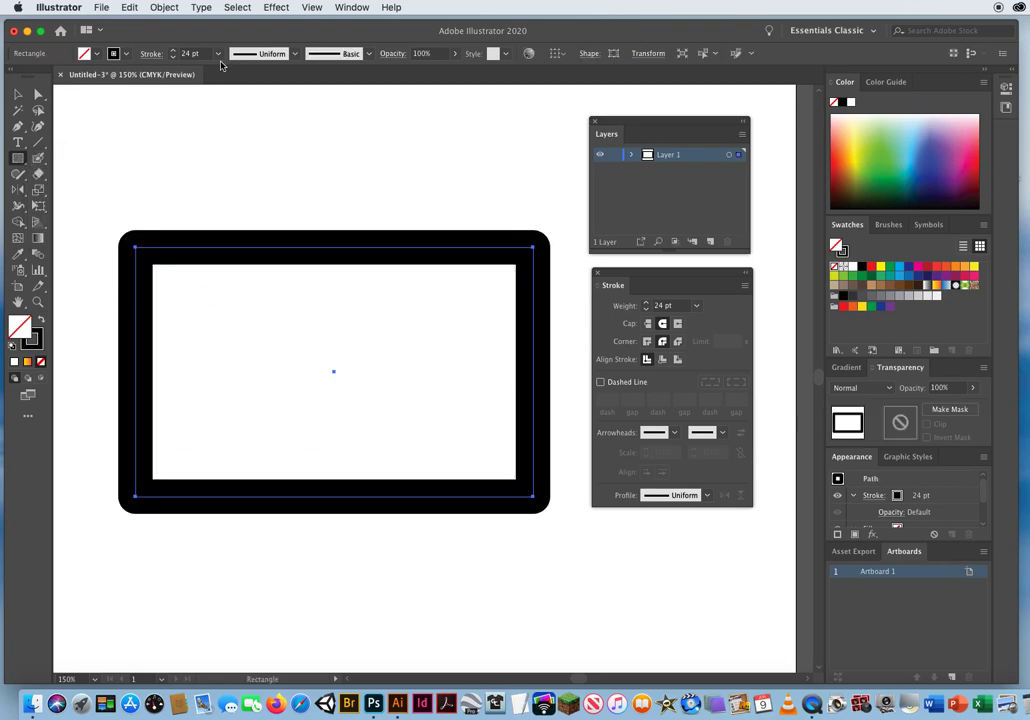
Reduce the rectangle's stroke weight to 10 pt
click(172, 57)
click(172, 57)
click(172, 57)
click(172, 57)
click(172, 57)
click(172, 57)
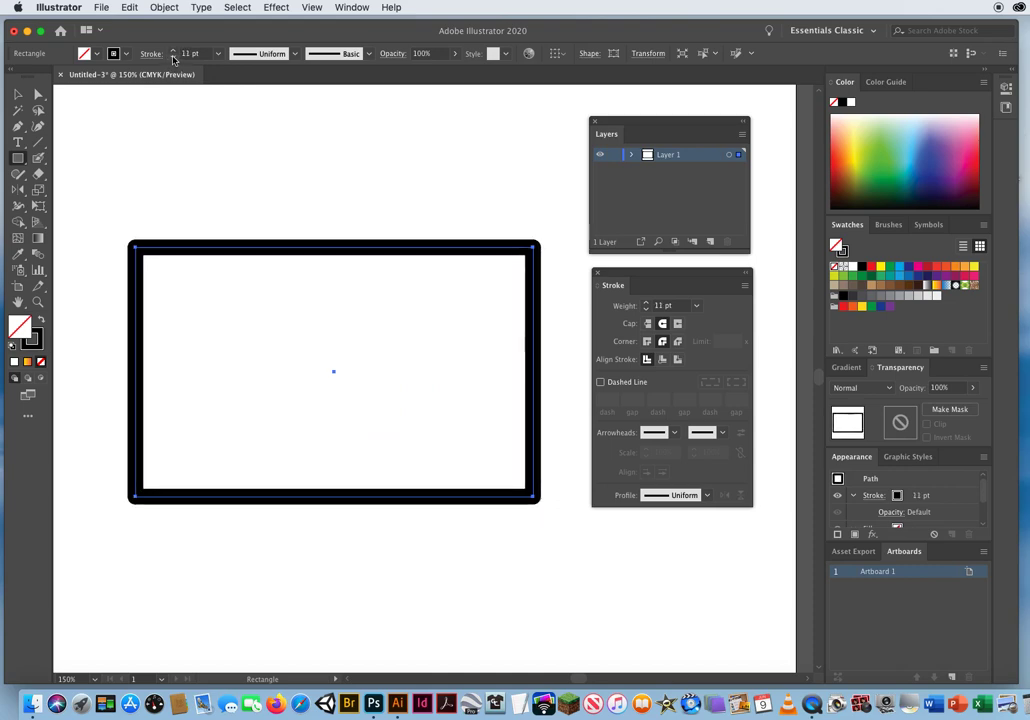
click(188, 53)
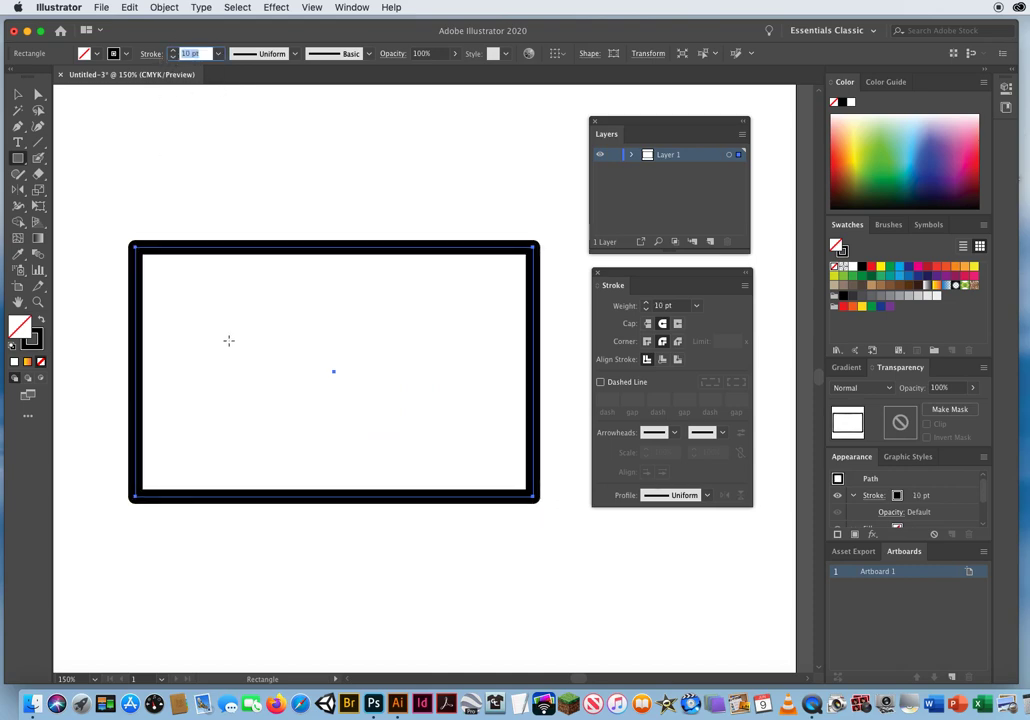
Make the rectangle's stroke a dashed line with Butt Cap and Miter Join
click(601, 383)
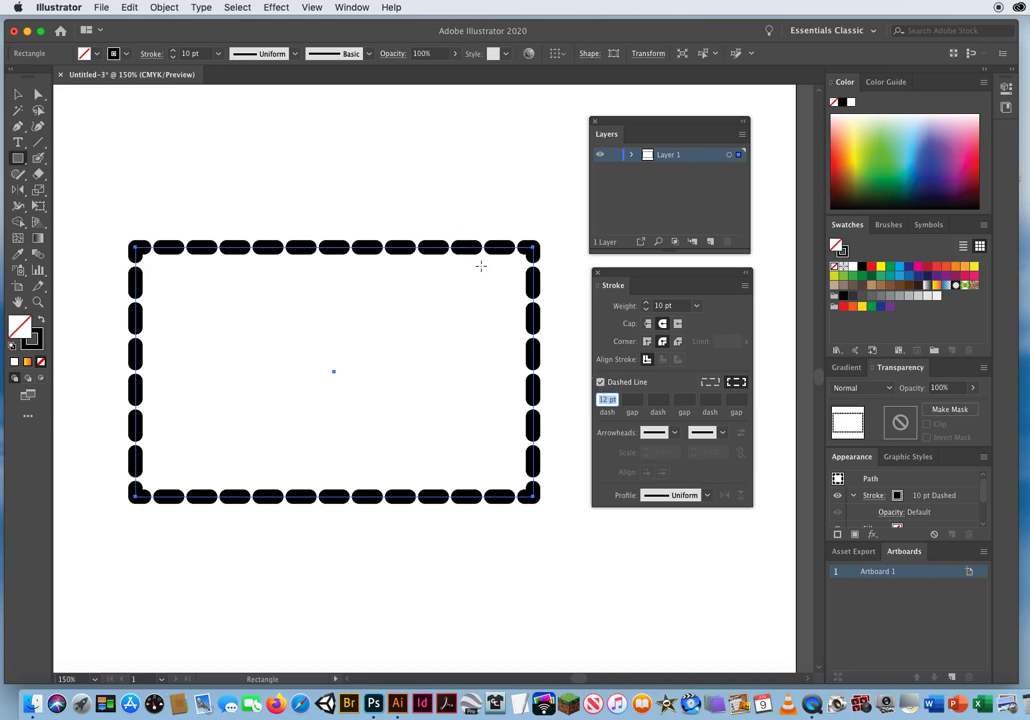
click(647, 323)
click(647, 342)
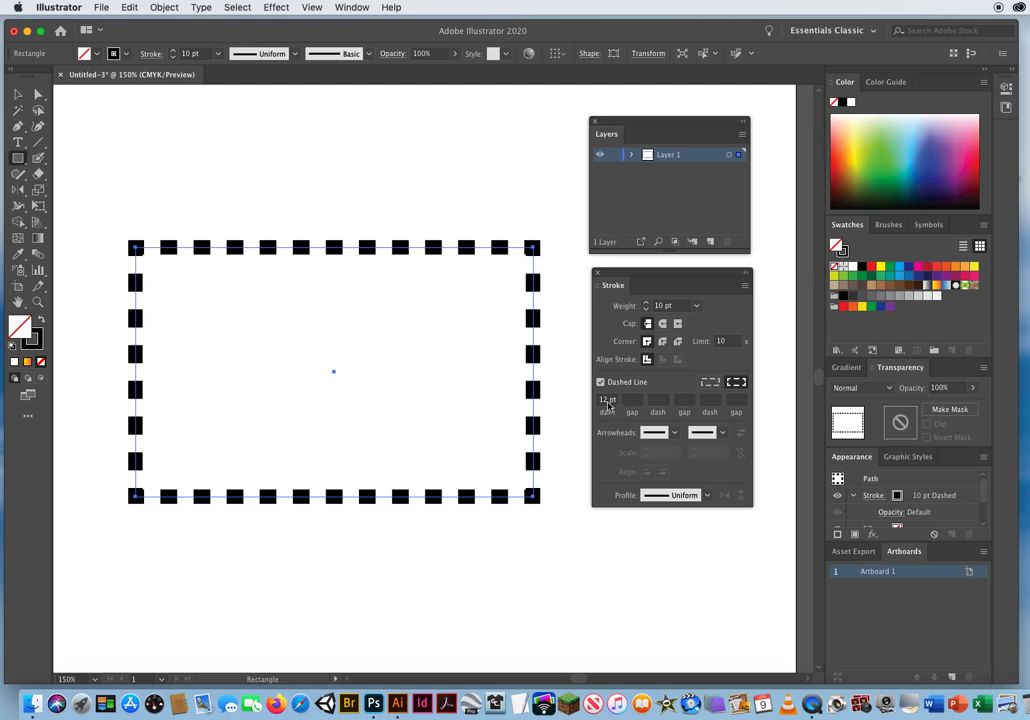
Set the rectangle's dash length to 24 pt and its gap to 6 pt
click(680, 306)
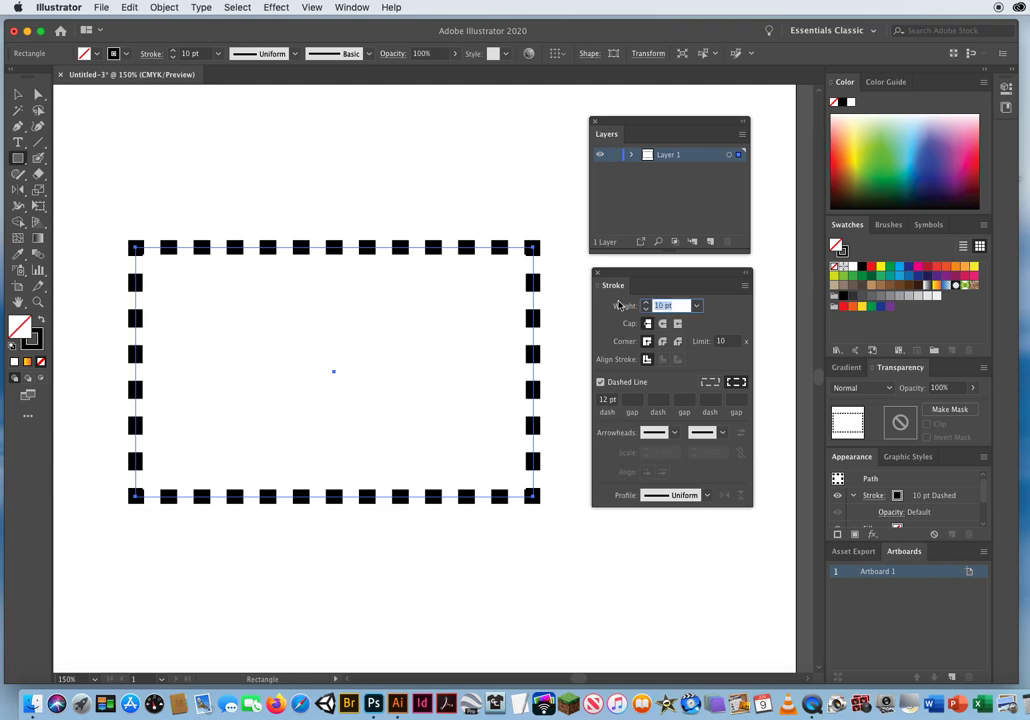
click(612, 400)
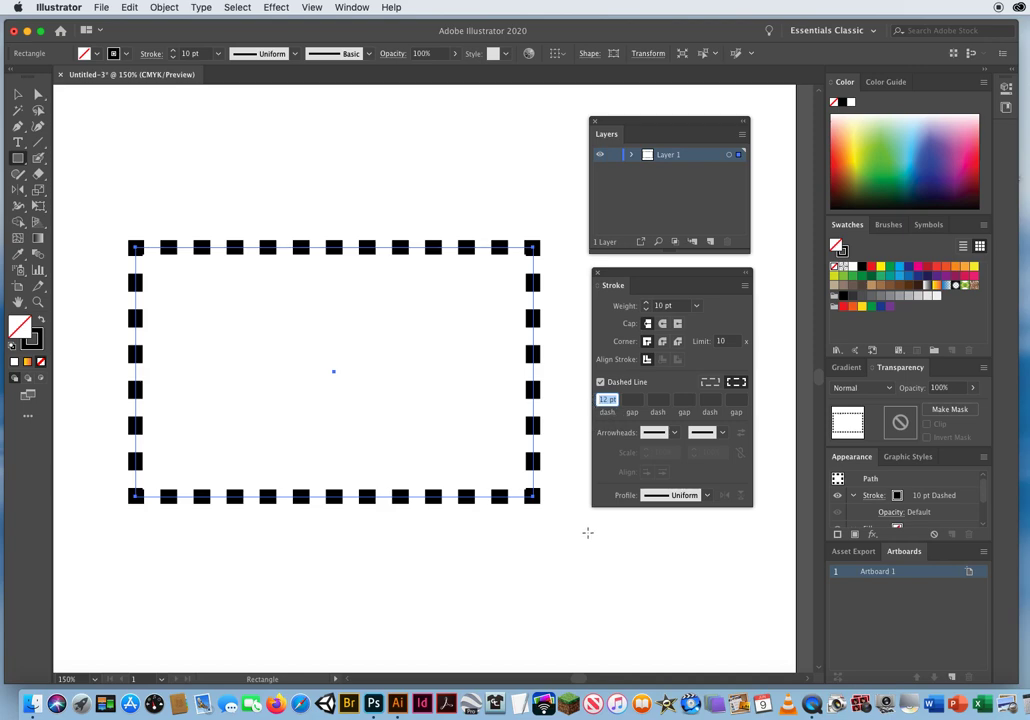
text(24)
key(Return)
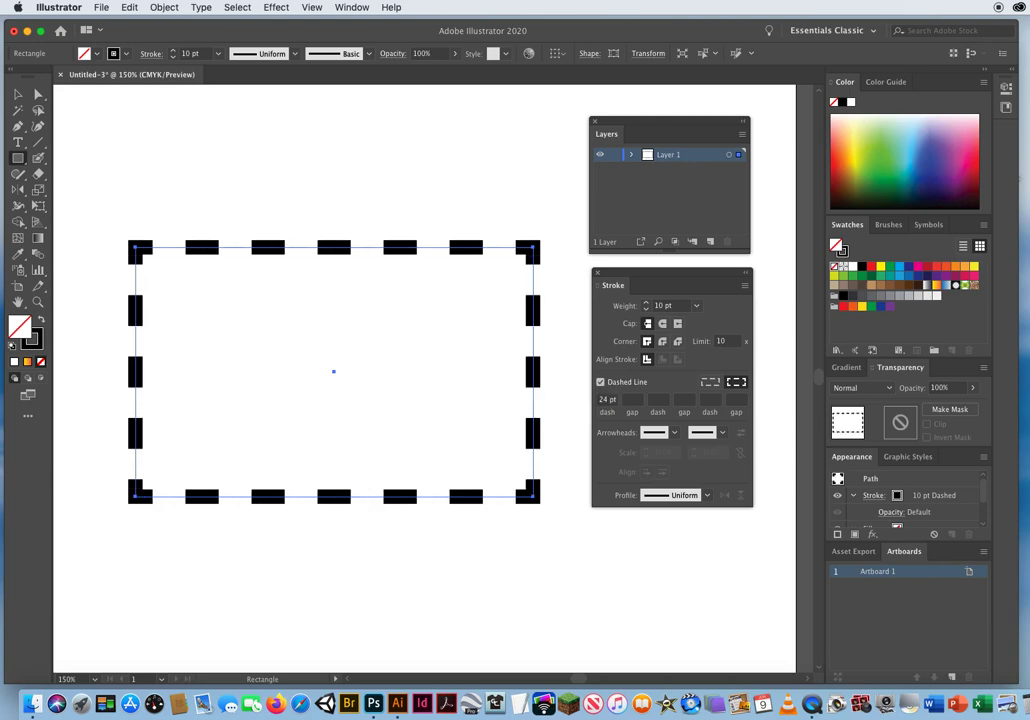
click(632, 399)
text(6)
key(Return)
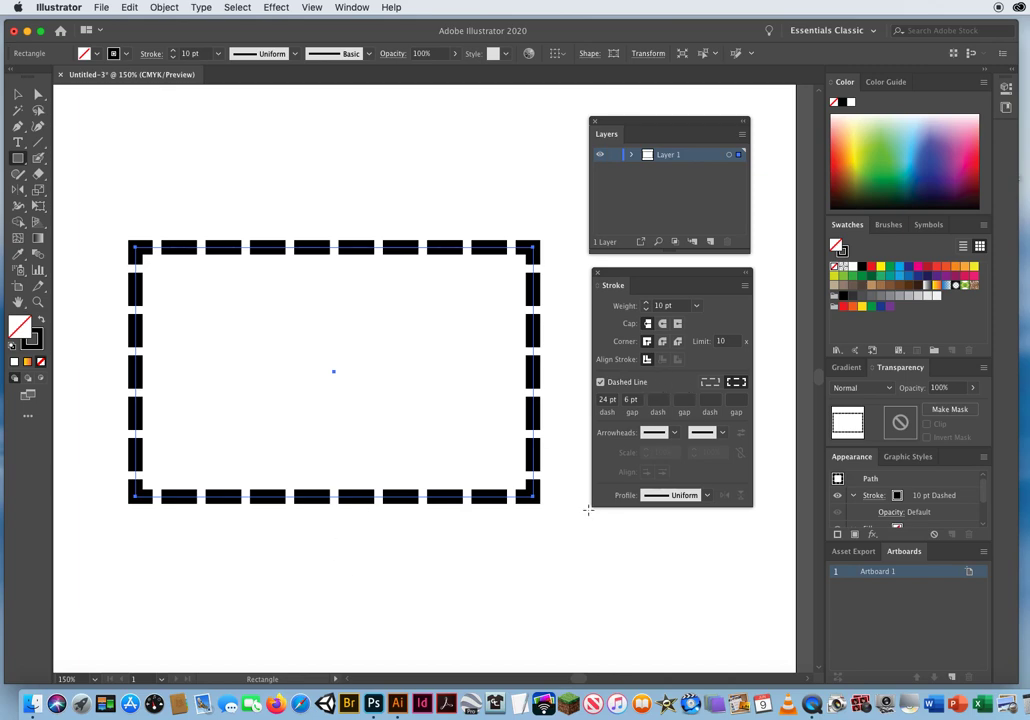
Set the rectangle's dashes to preserve exact dash and gap lengths, check the corners with it deselected, and reselect it
click(18, 94)
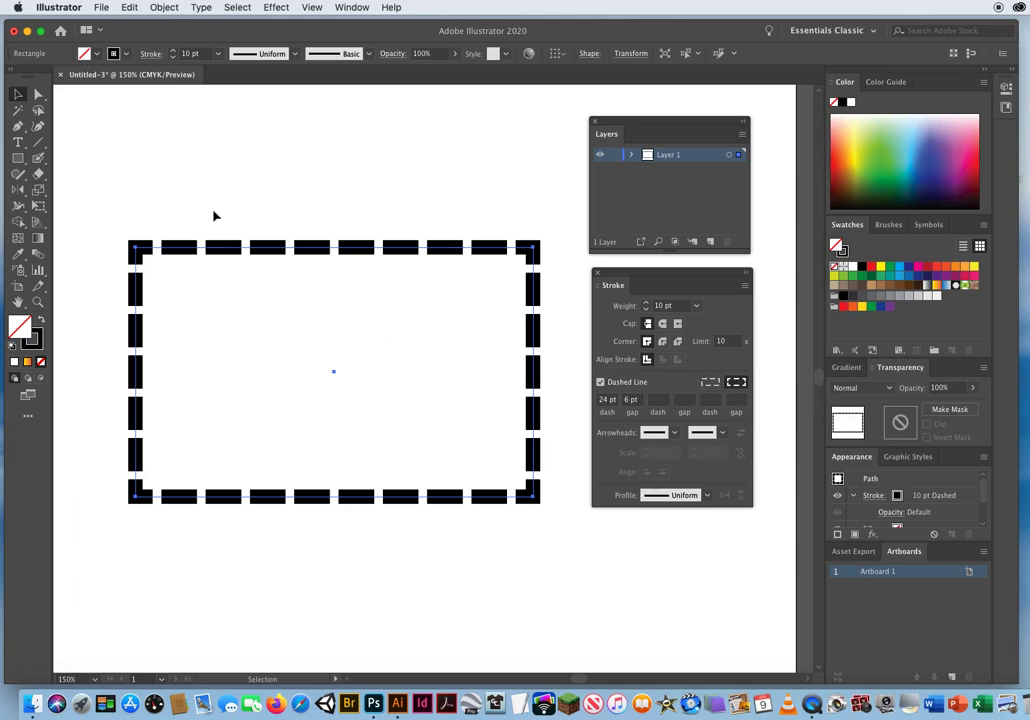
drag(240, 210, 375, 301)
click(711, 383)
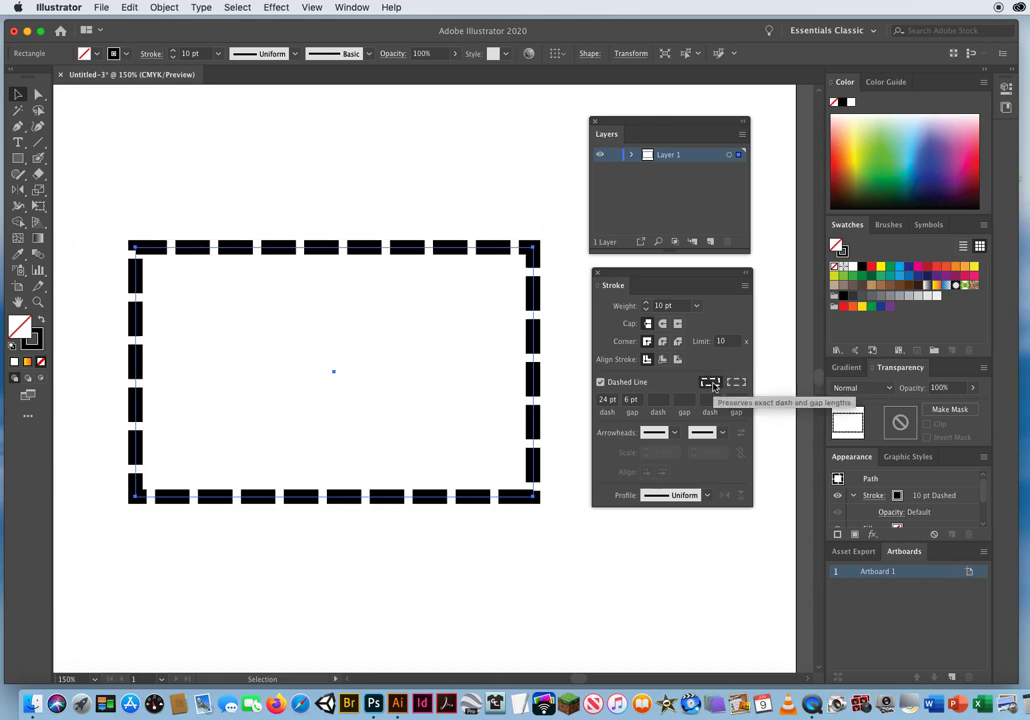
click(219, 208)
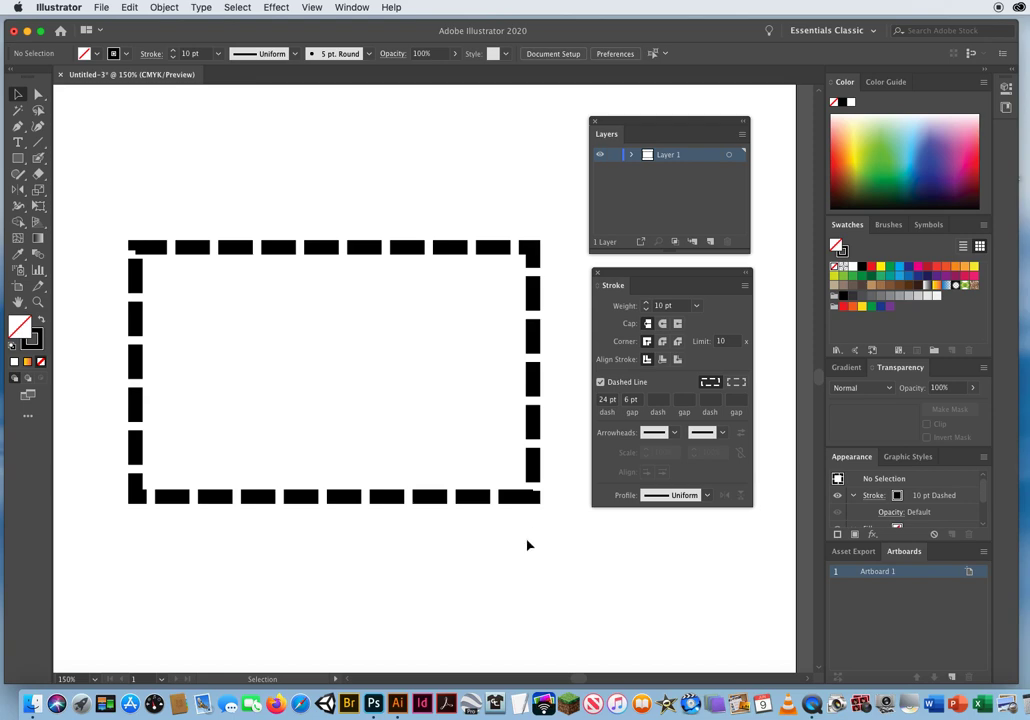
drag(329, 193, 414, 340)
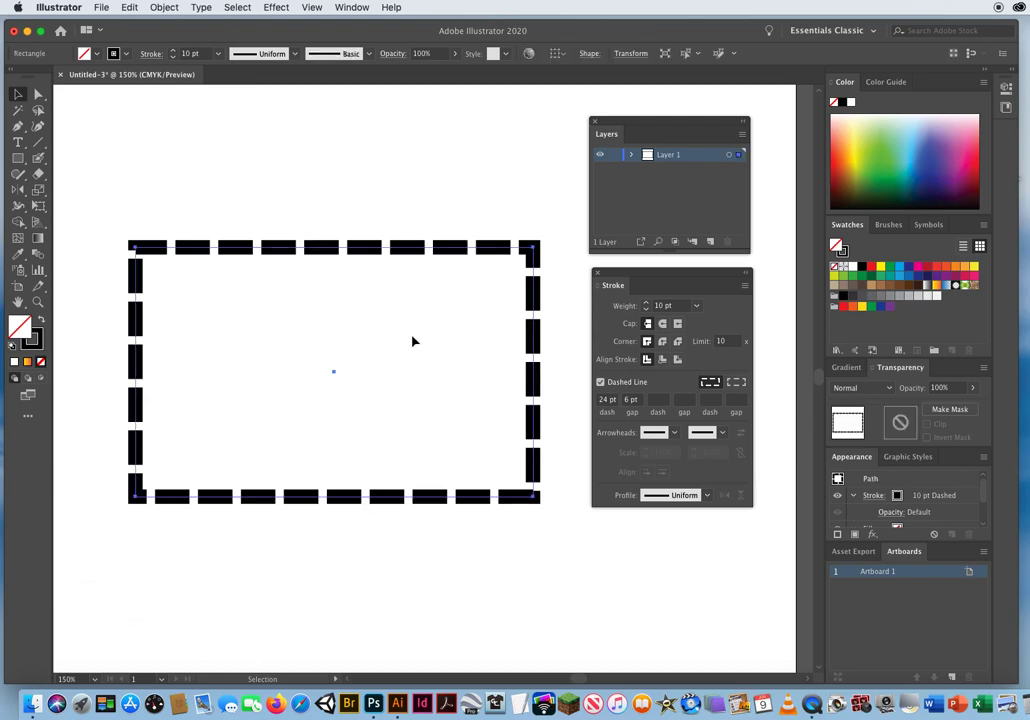
Align the rectangle's dashes to its corners and path ends, adjusting lengths to fit, and deselect it to view the corners
click(736, 381)
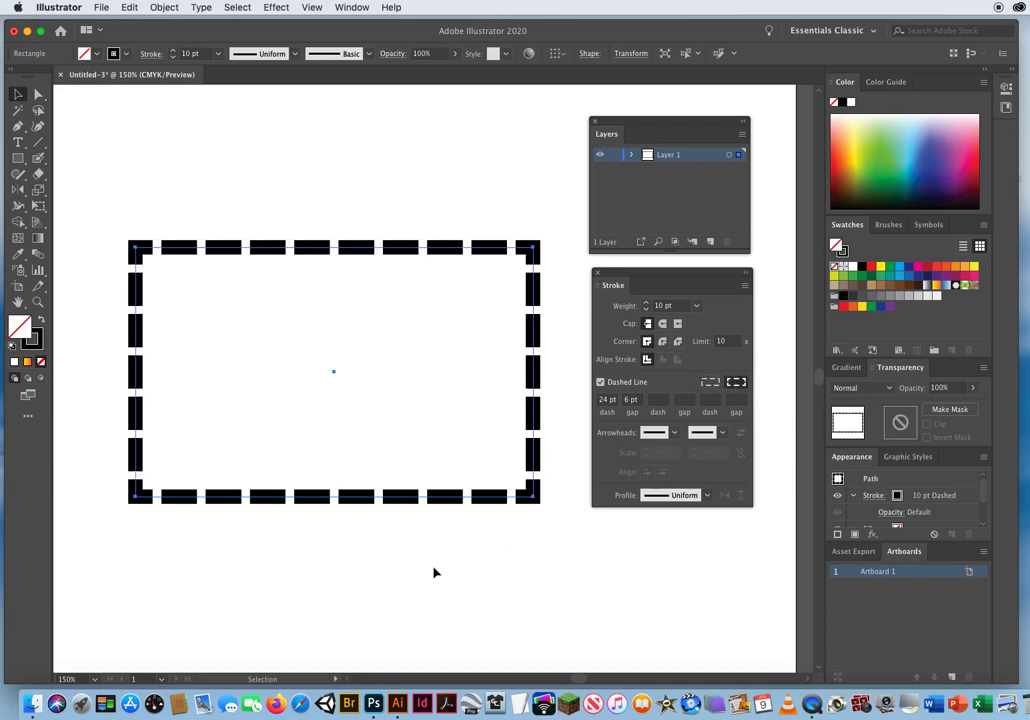
click(372, 580)
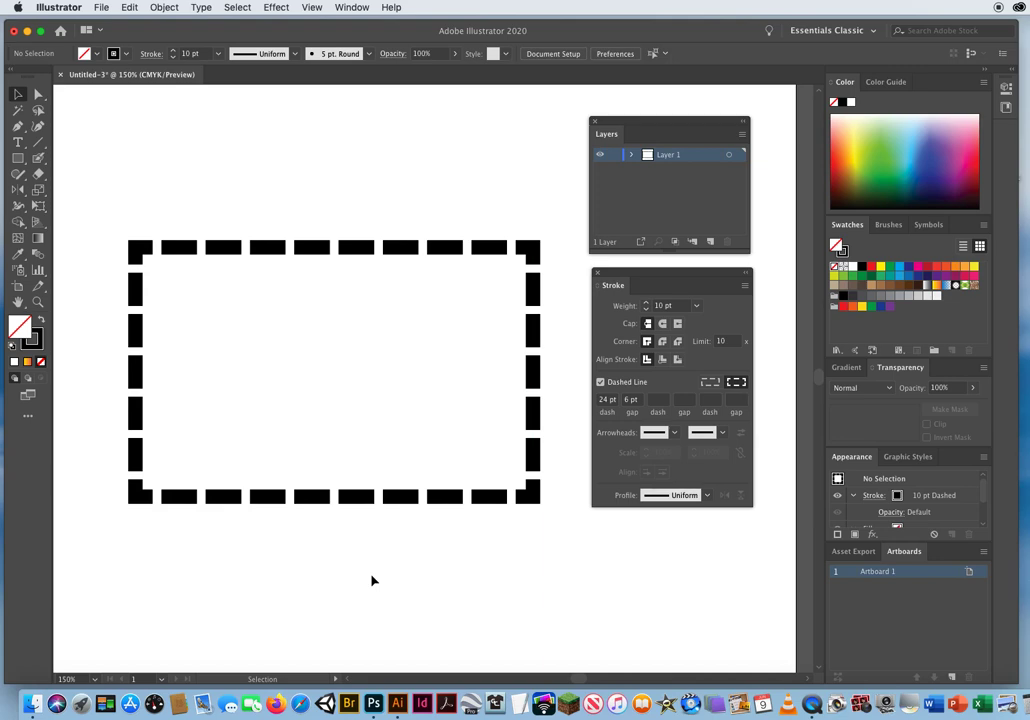
Delete the dashed rectangle from the artboard
key(a)
key(super+0)
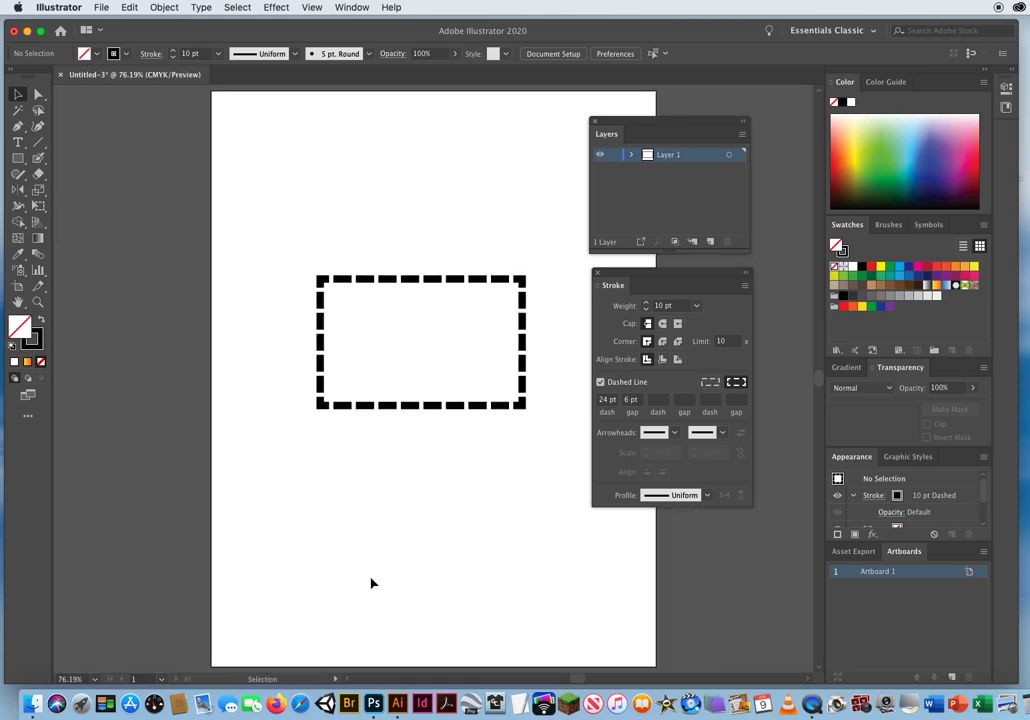
key(space)
drag(520, 241, 410, 246)
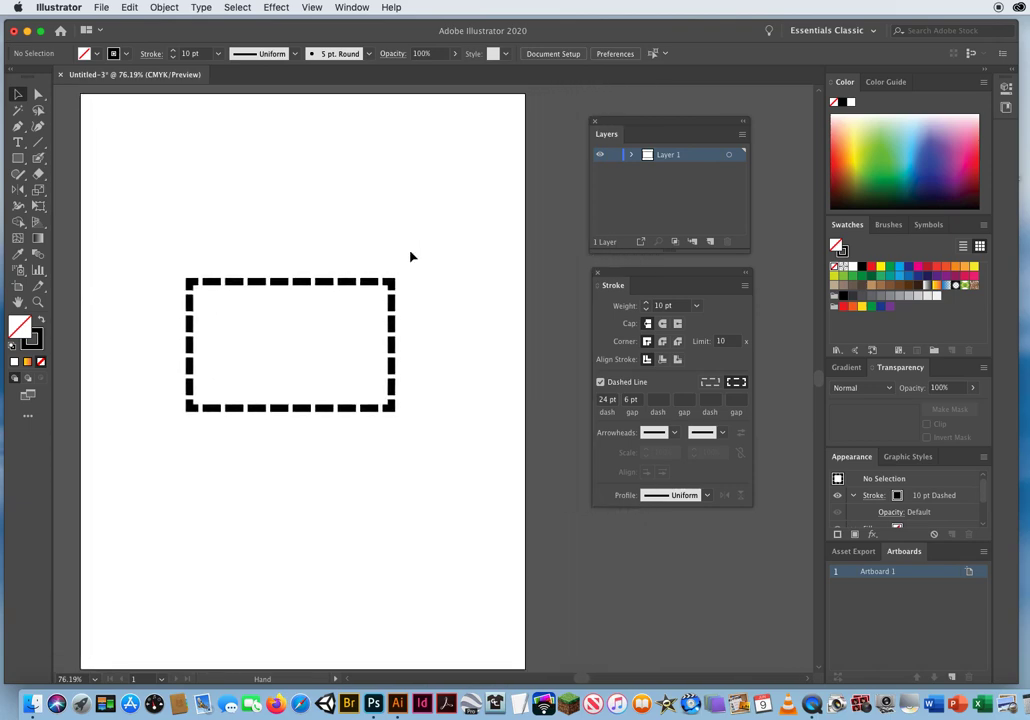
drag(155, 215, 431, 484)
key(Delete)
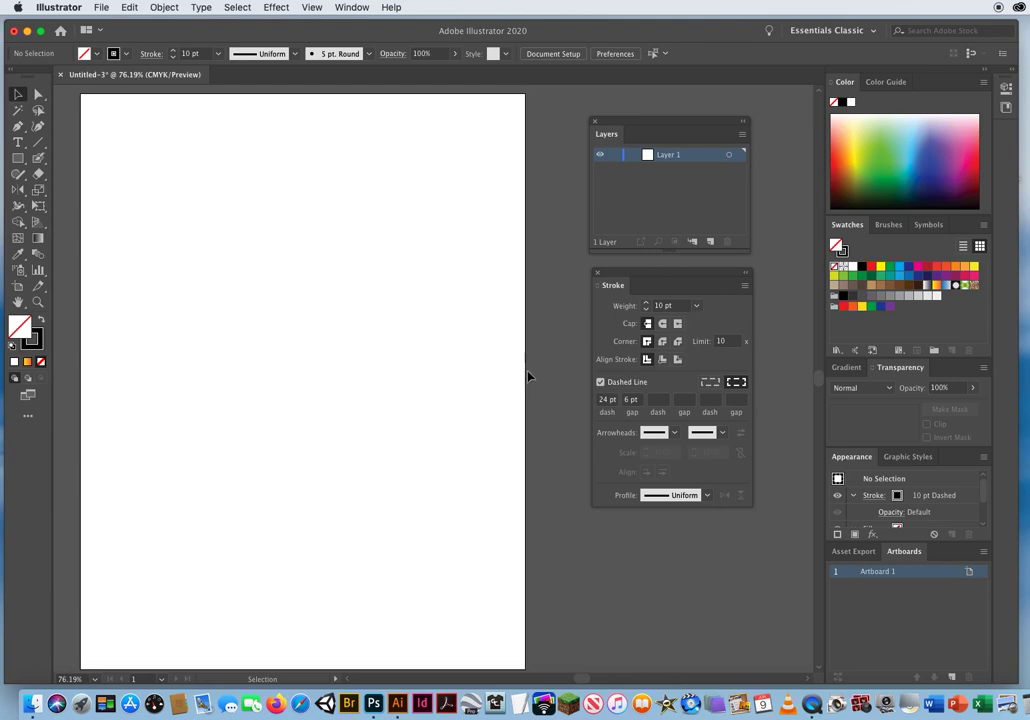
Draw an ellipse about 4.92 by 5.02 in on the artboard and reset it to the default white fill and 1 pt black stroke
click(18, 158)
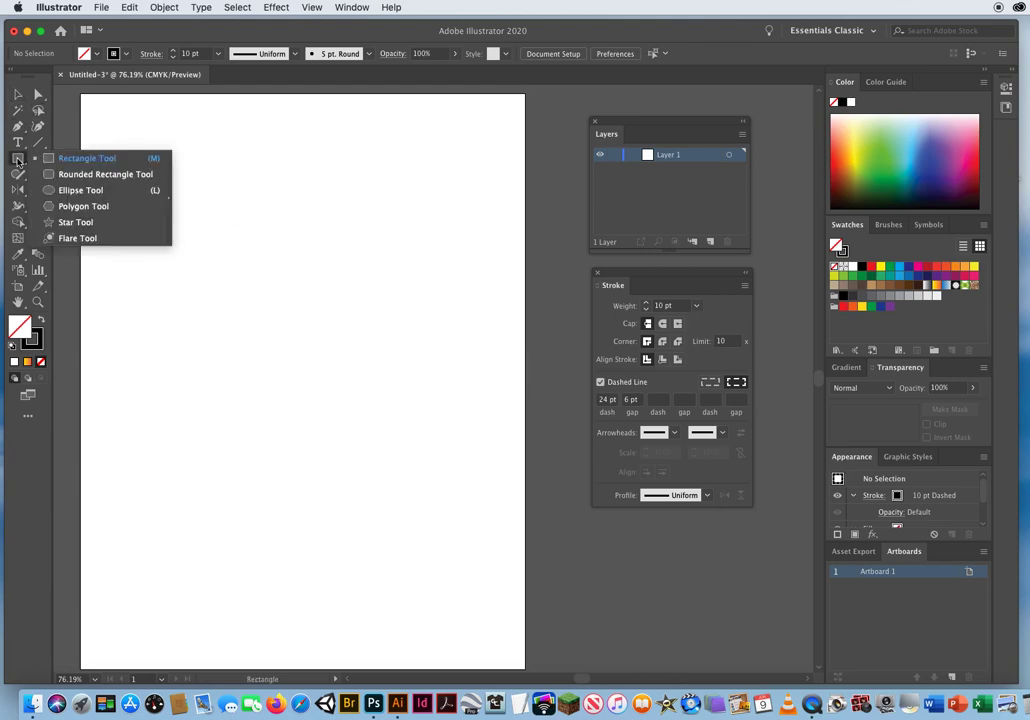
click(83, 191)
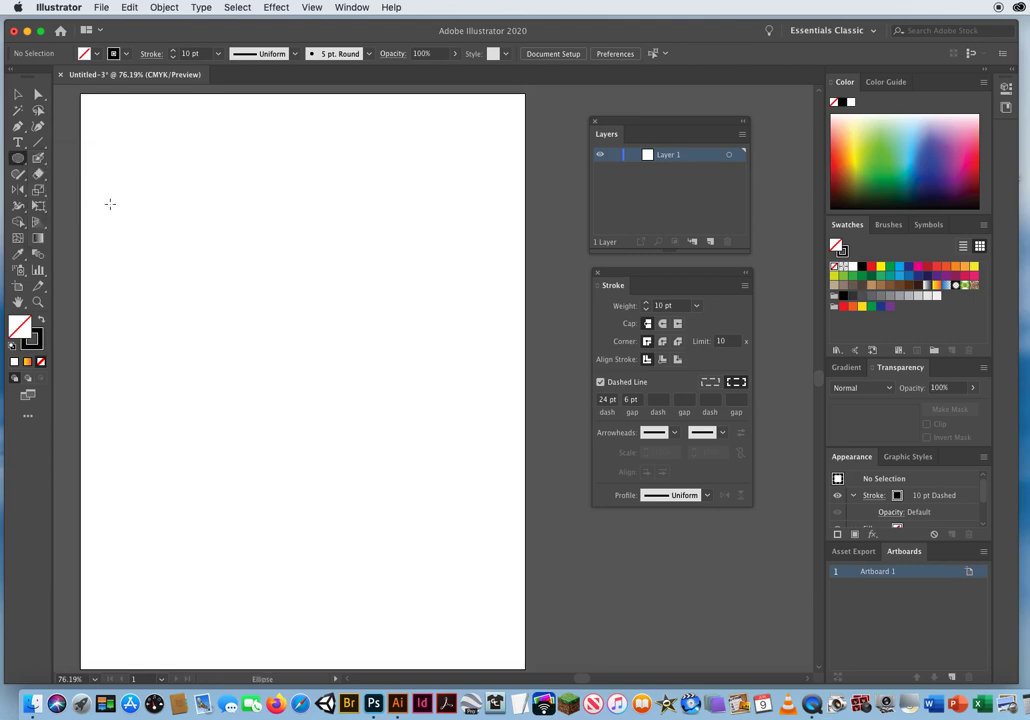
mouse_move(174, 243)
mouse_down()
mouse_move(290, 383)
mouse_move(432, 508)
mouse_up()
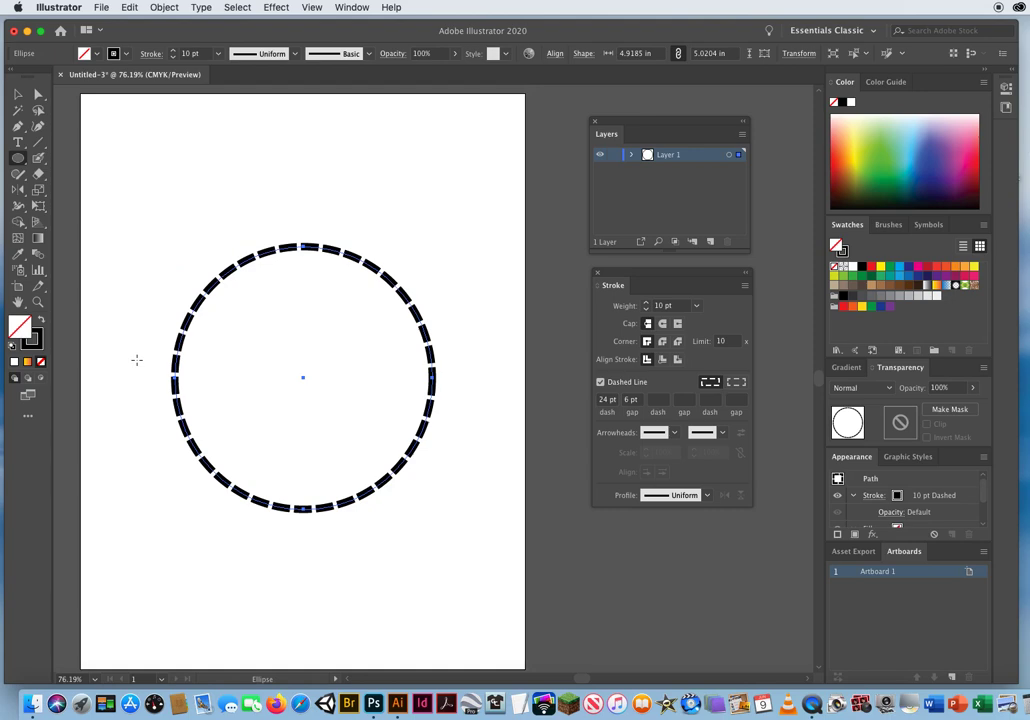
key(d)
click(17, 96)
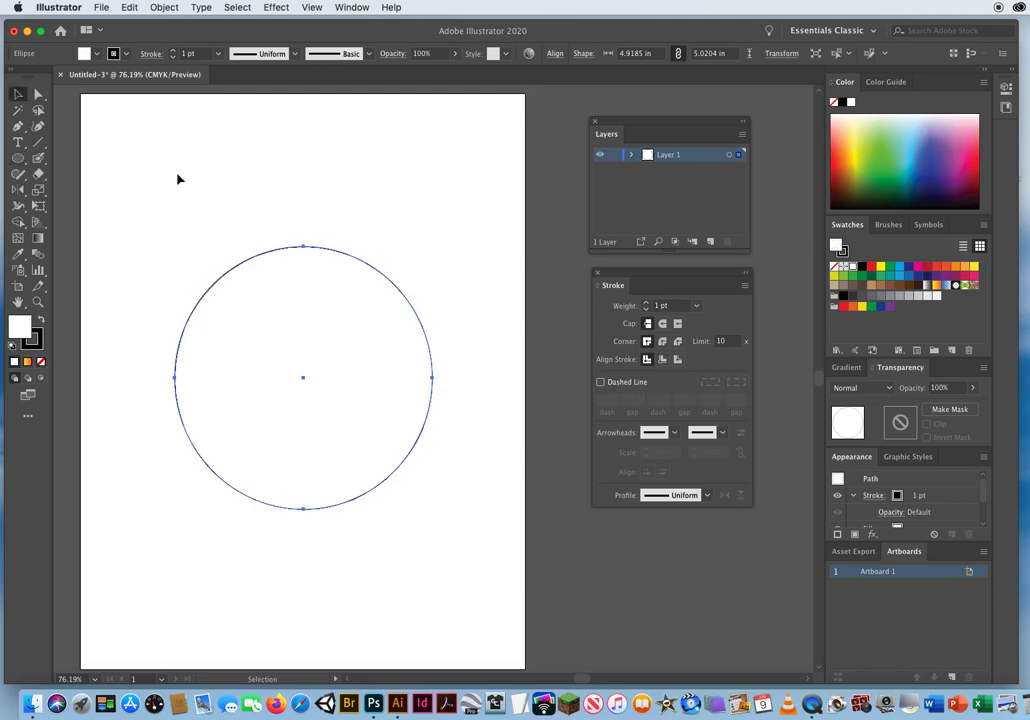